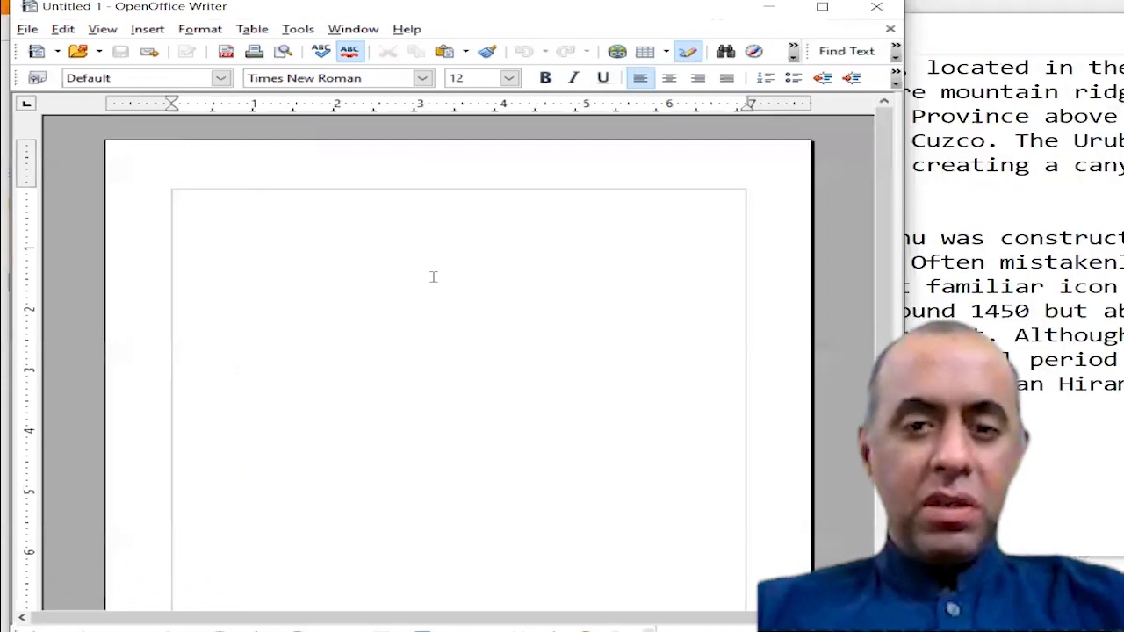
Step: Switch to Notepad and look over both Machu Picchu paragraphs
click(1113, 262)
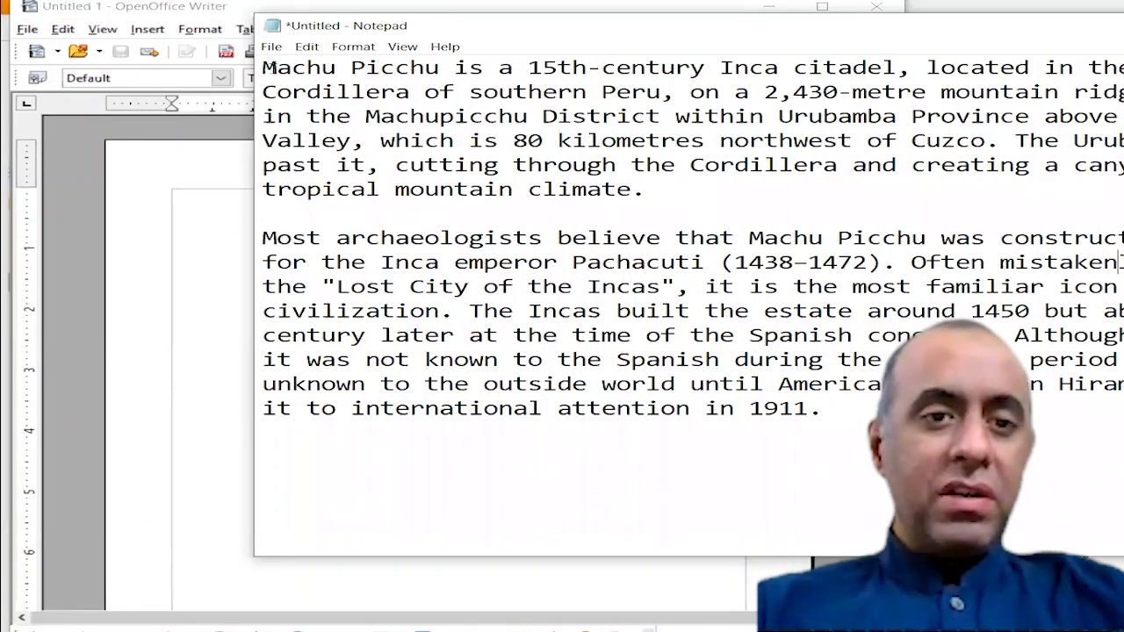
drag(276, 68, 835, 417)
click(1012, 495)
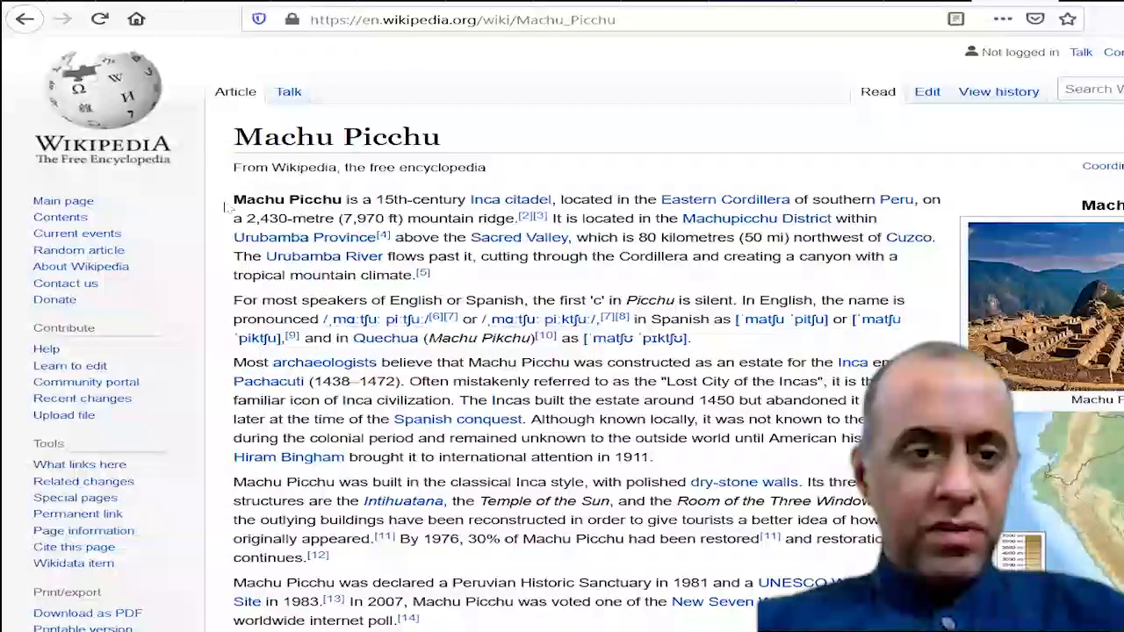
Step: Examine the first and third paragraphs of the Wikipedia article on Machu Picchu and preview the "citadel" link
triple_click(475, 279)
drag(225, 367, 692, 464)
click(690, 464)
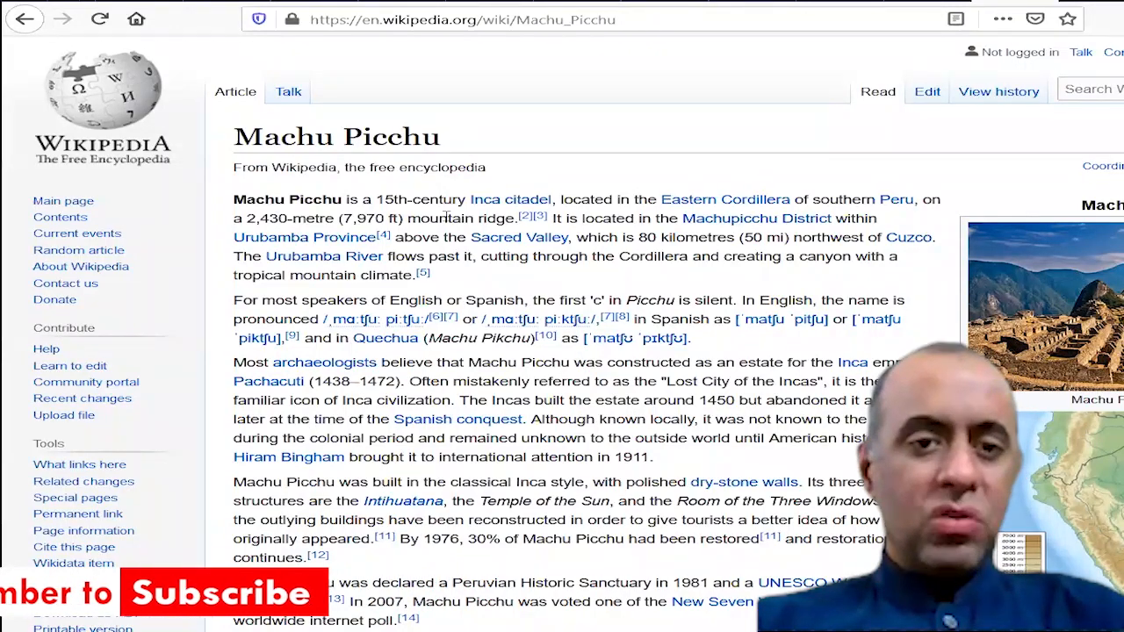
mouse_move(497, 203)
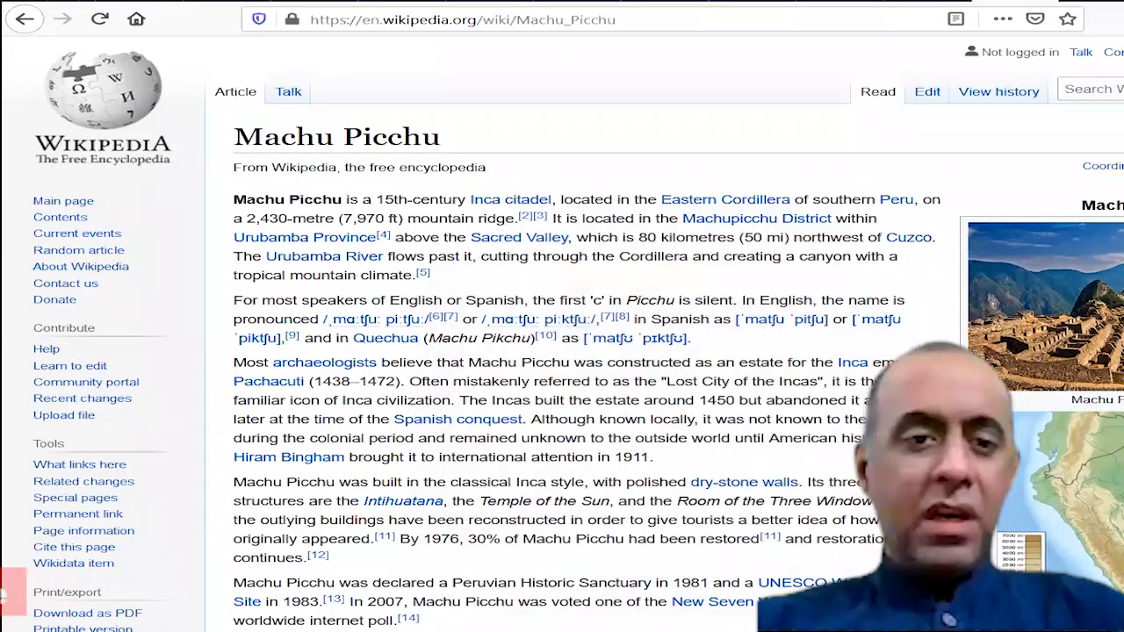
mouse_move(538, 204)
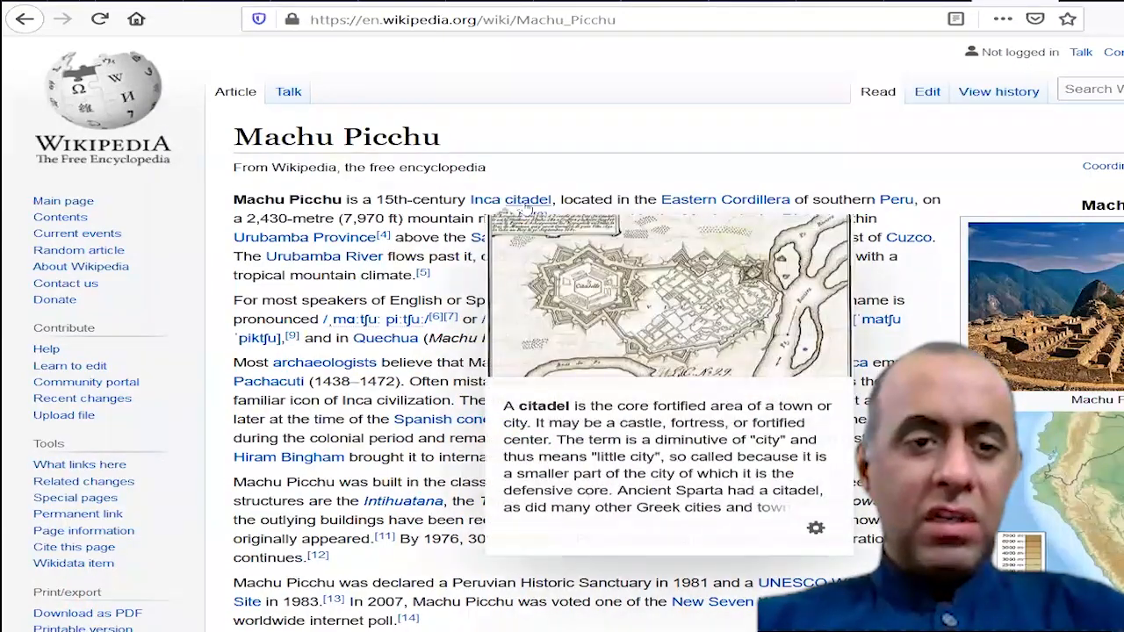
Step: Copy the first paragraph of the Wikipedia article into the blank OpenOffice Writer document and start a new line below it
drag(233, 199, 474, 282)
key(ctrl+c)
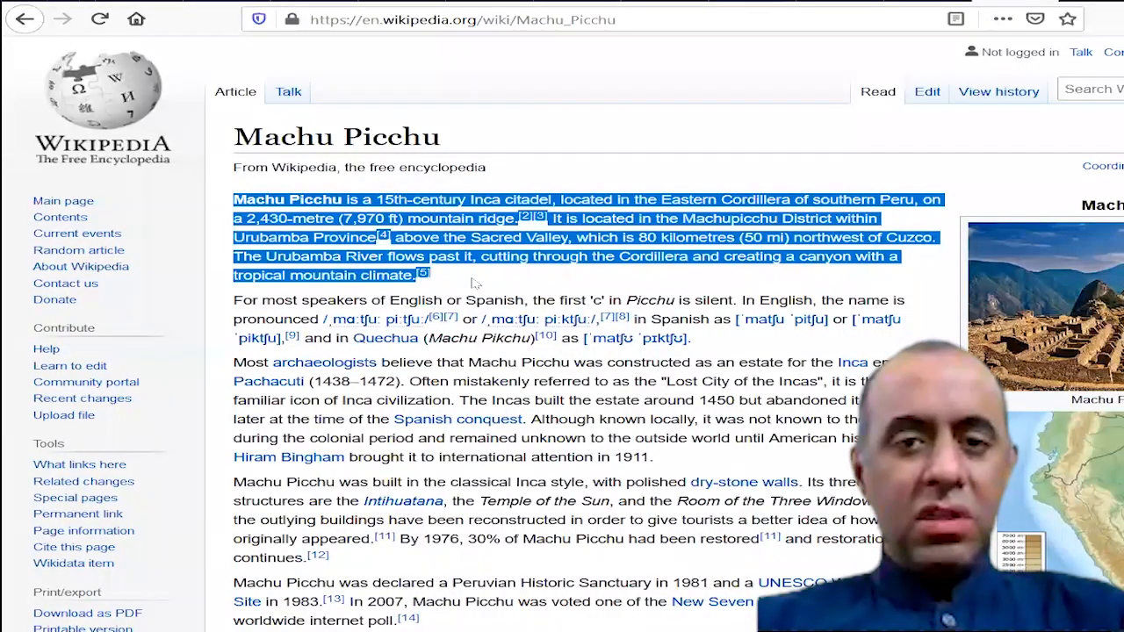
key(alt+Tab)
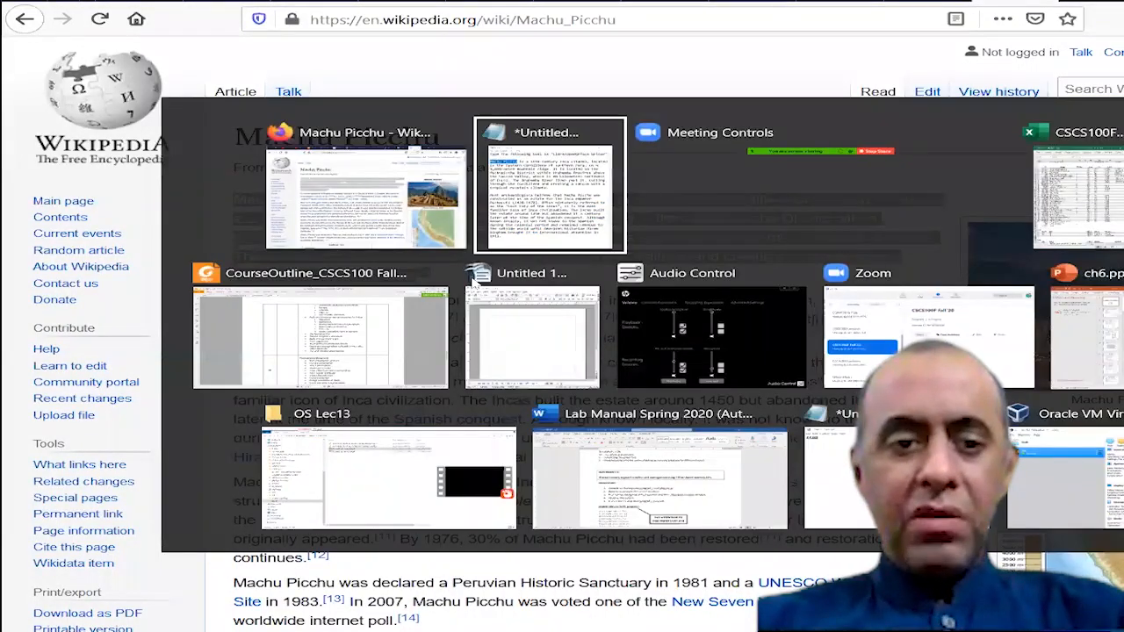
click(473, 278)
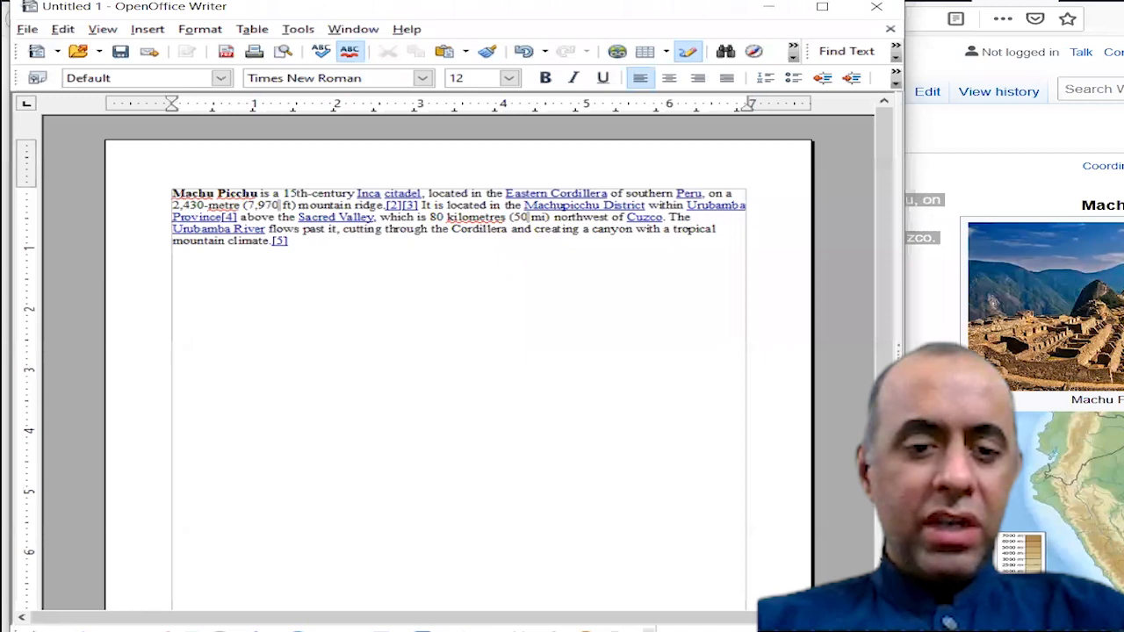
key(Return)
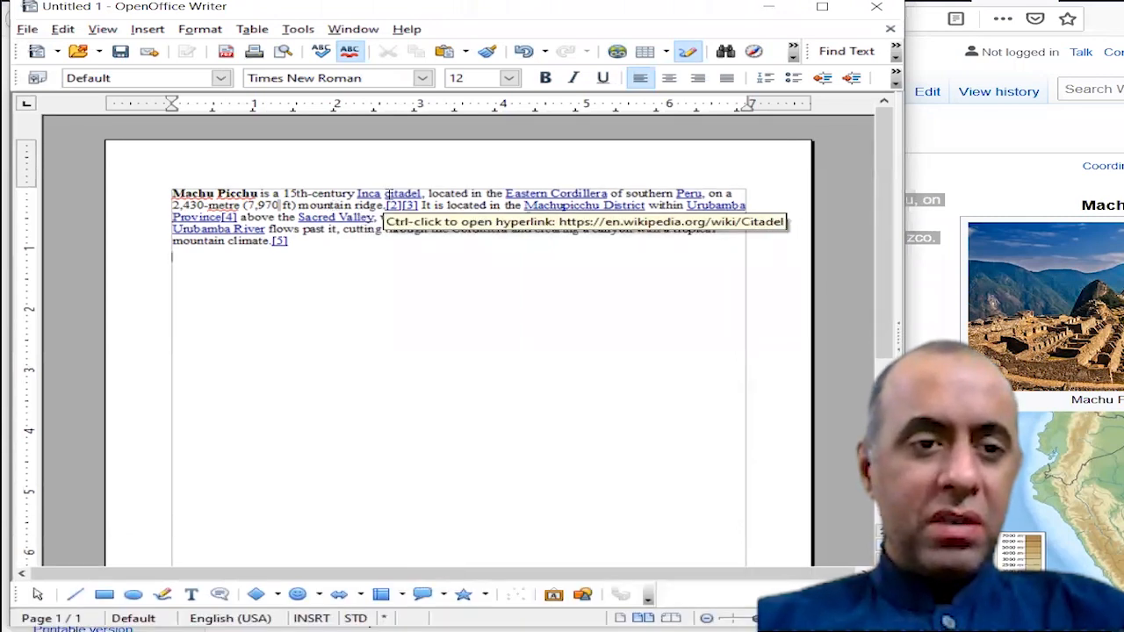
Step: Inspect the formatting of the words "Machu Picchu" in the pasted paragraph
double_click(246, 194)
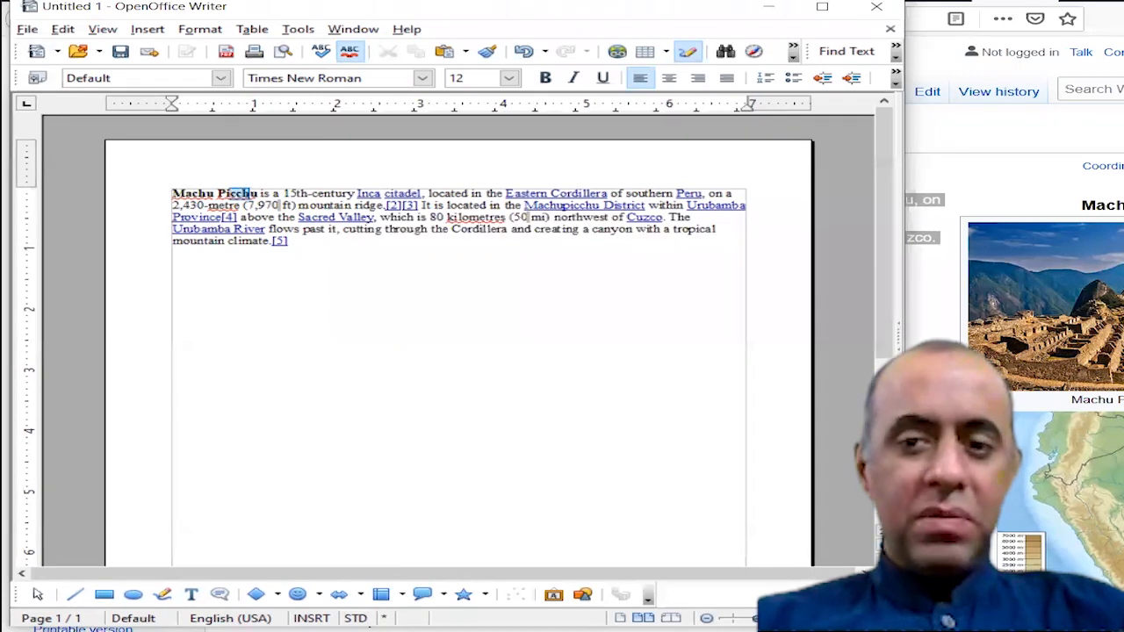
drag(250, 193, 174, 193)
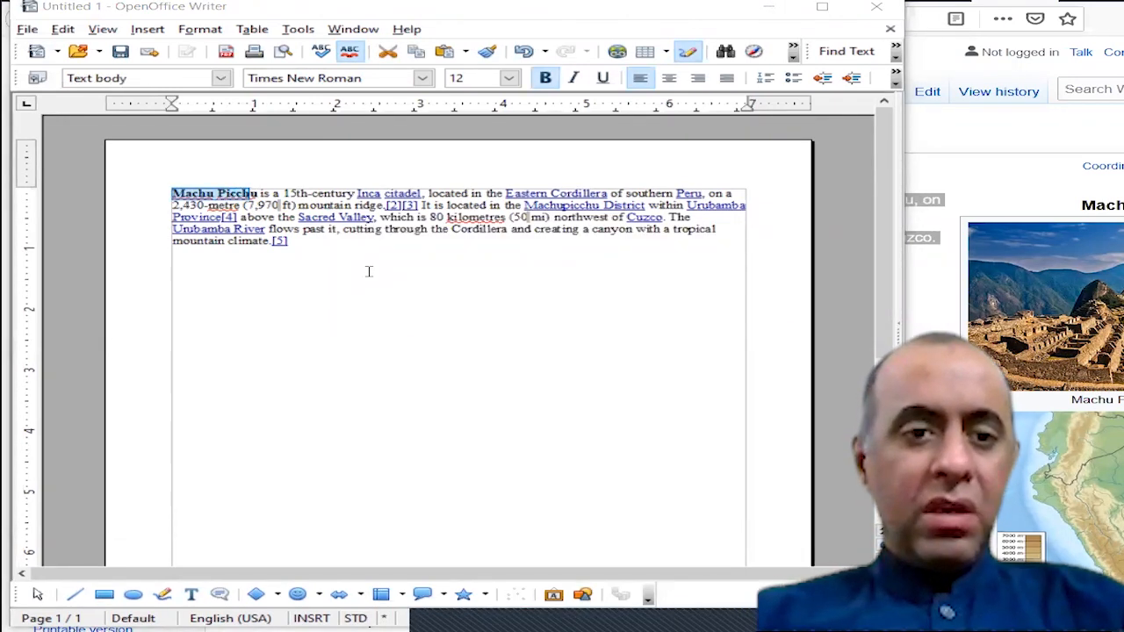
click(475, 281)
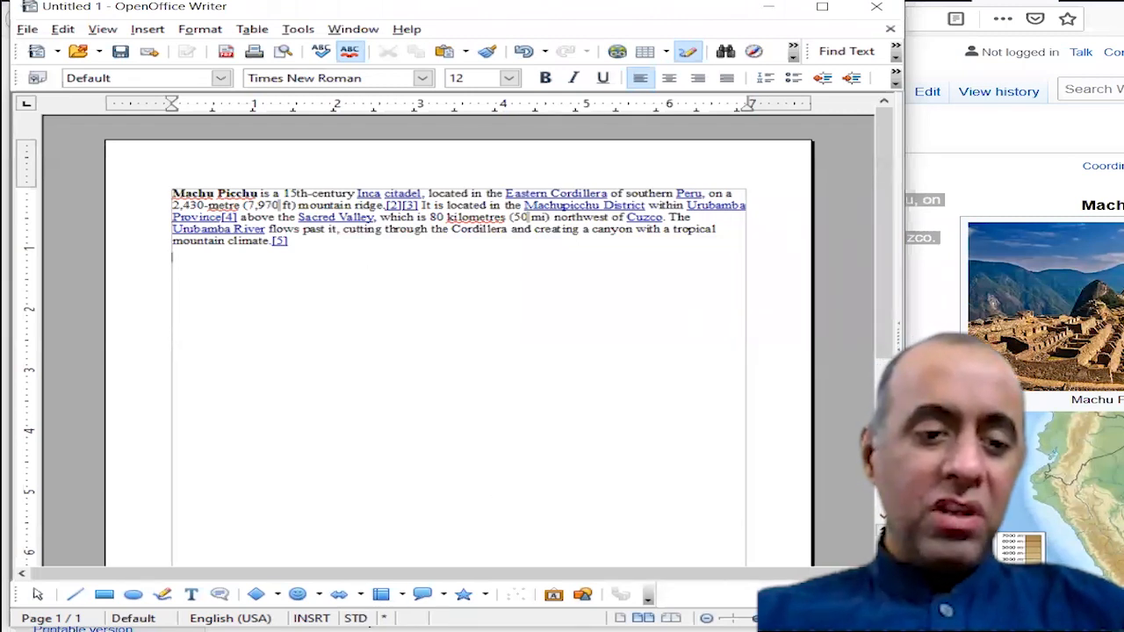
Step: Open a new Notepad window, move it beside the Writer document and paste the copied paragraph into it
mouse_move(277, 631)
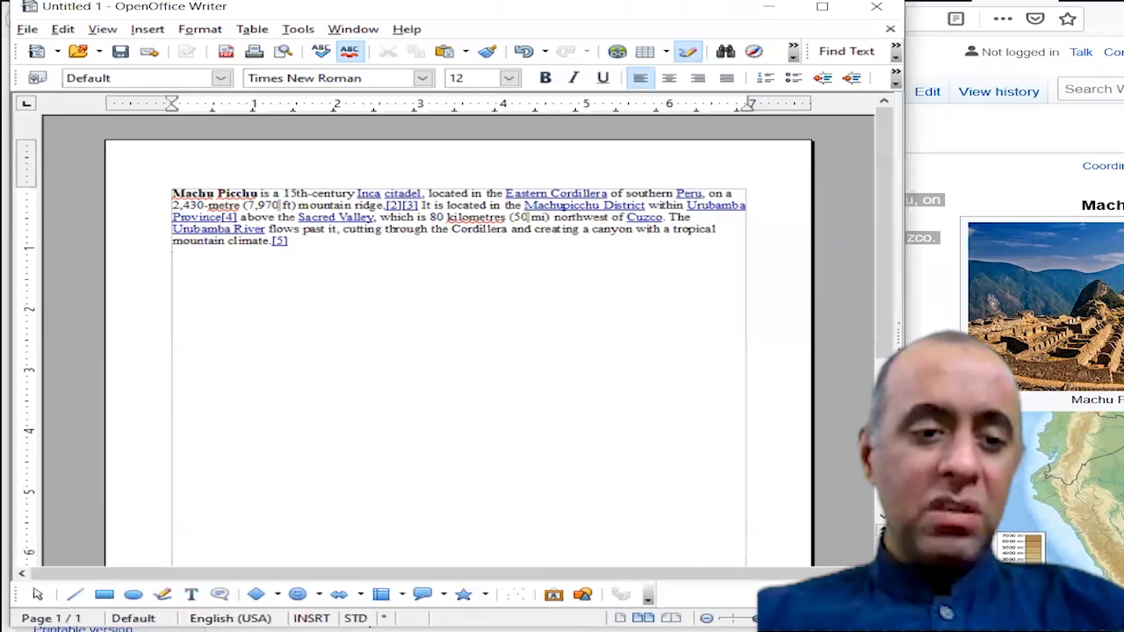
right_click(279, 629)
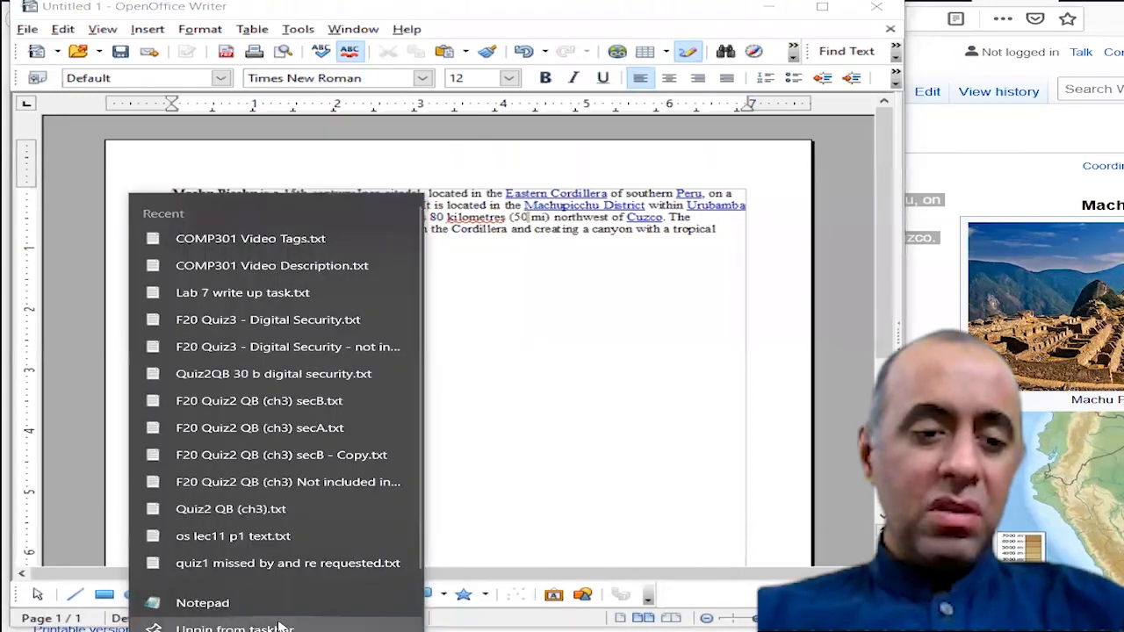
click(233, 605)
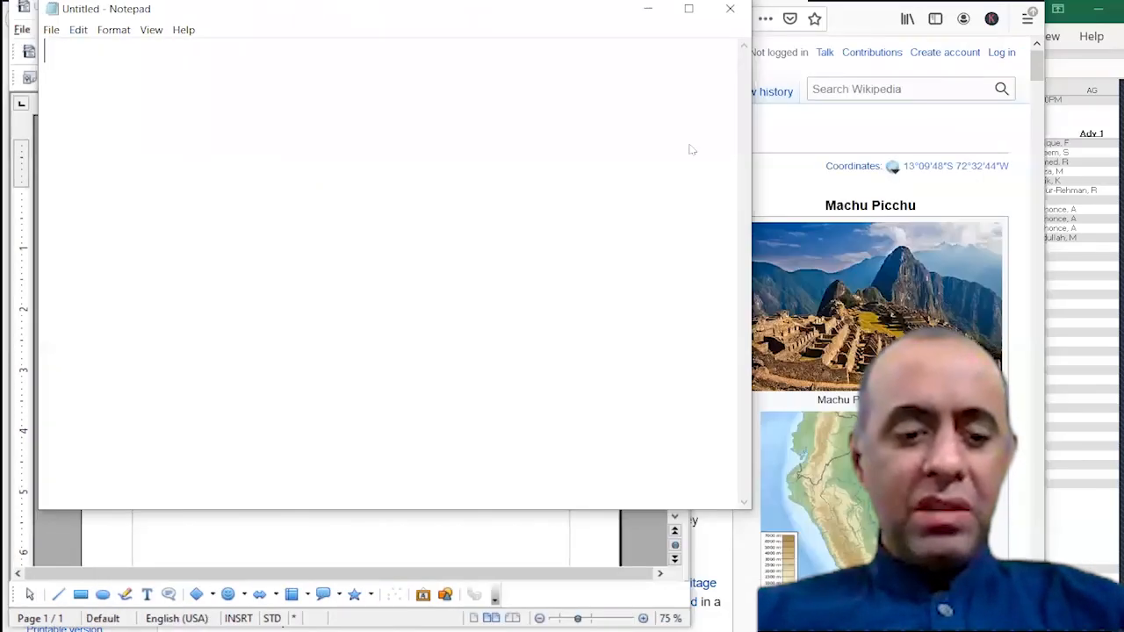
drag(471, 10, 690, 149)
key(ctrl+v)
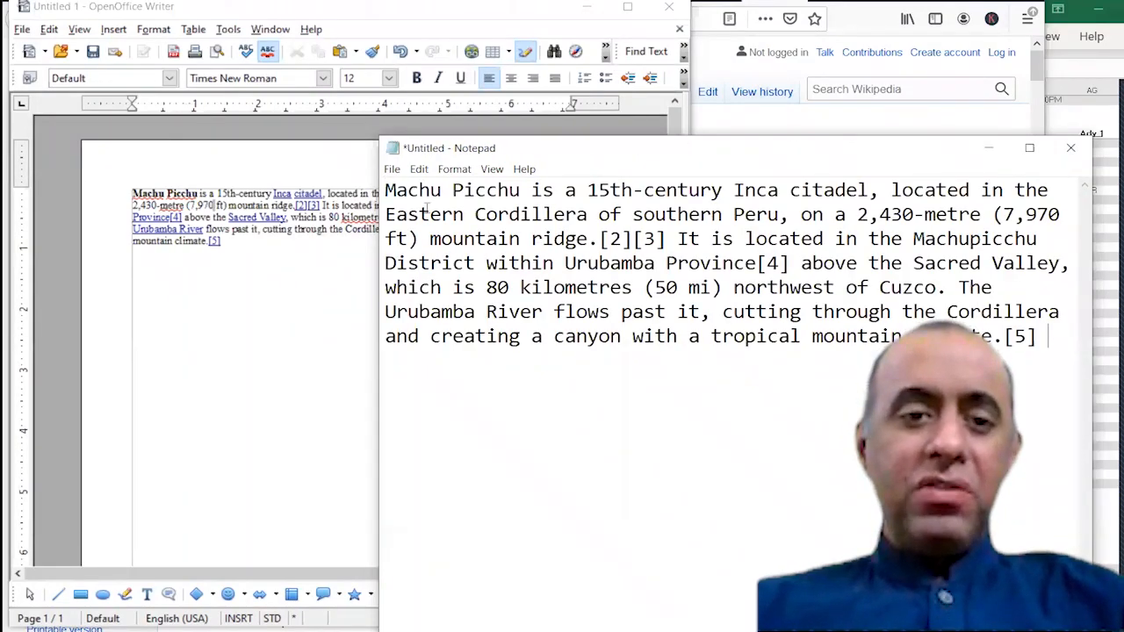
Step: Examine the pasted Notepad text for formatting and links, checking "Machu Picchu" and "Inca citadel"
drag(387, 190, 845, 337)
click(845, 337)
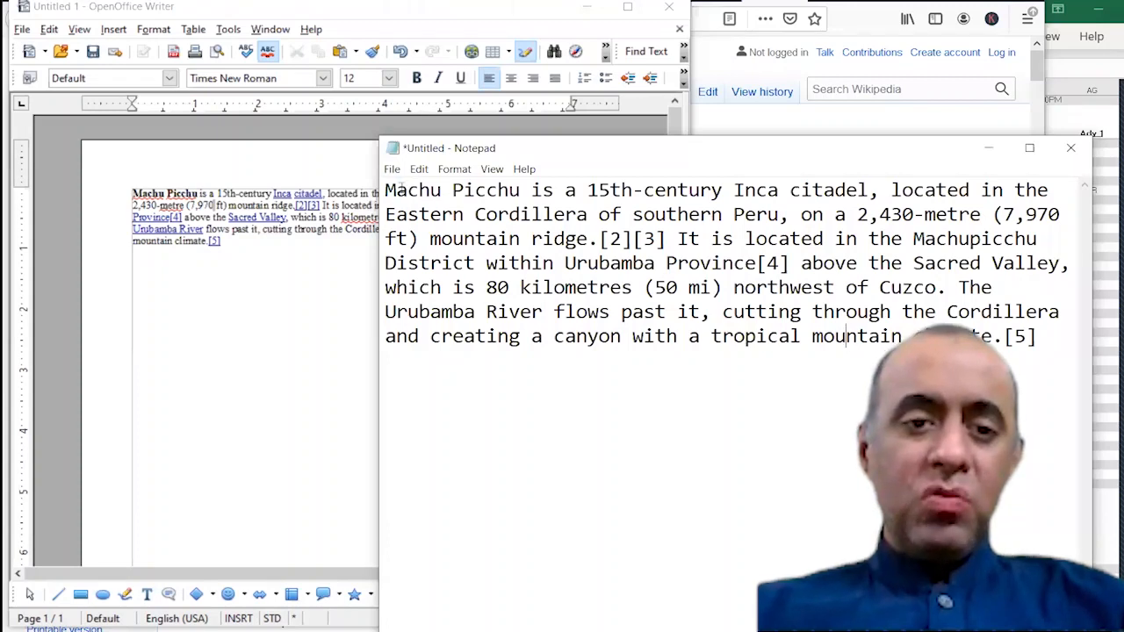
drag(396, 190, 508, 189)
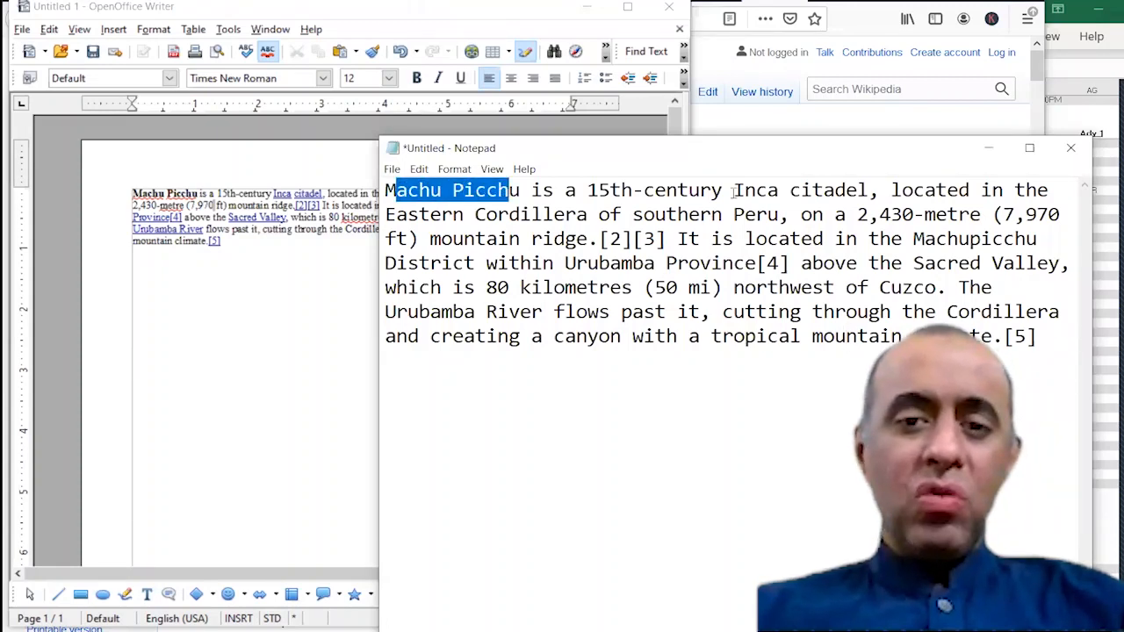
drag(733, 190, 869, 190)
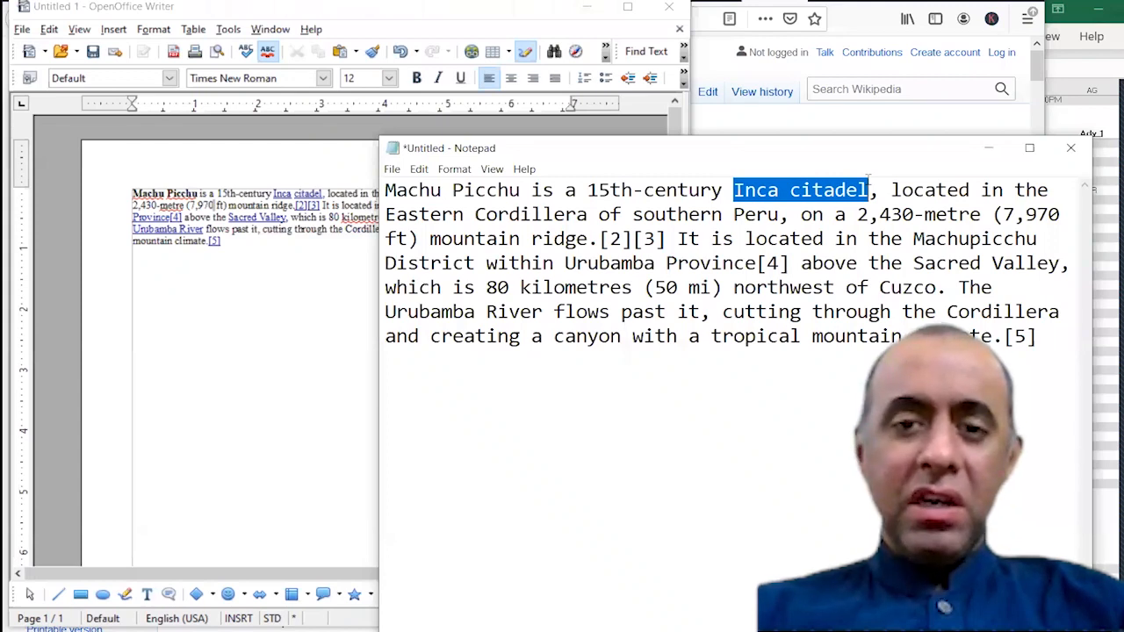
click(869, 188)
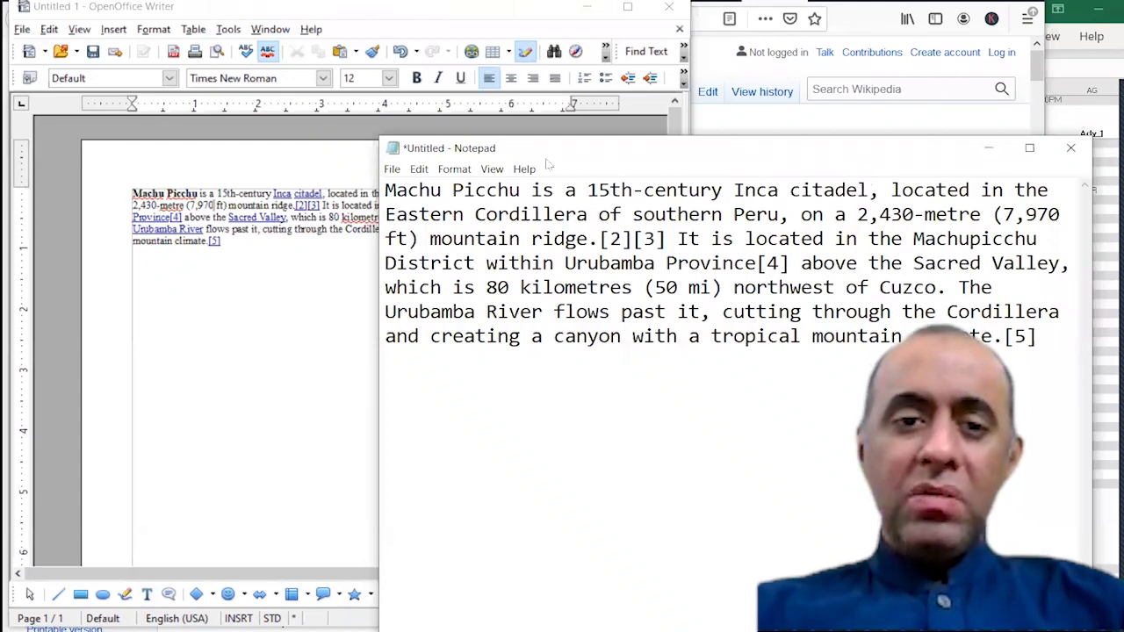
drag(386, 190, 396, 189)
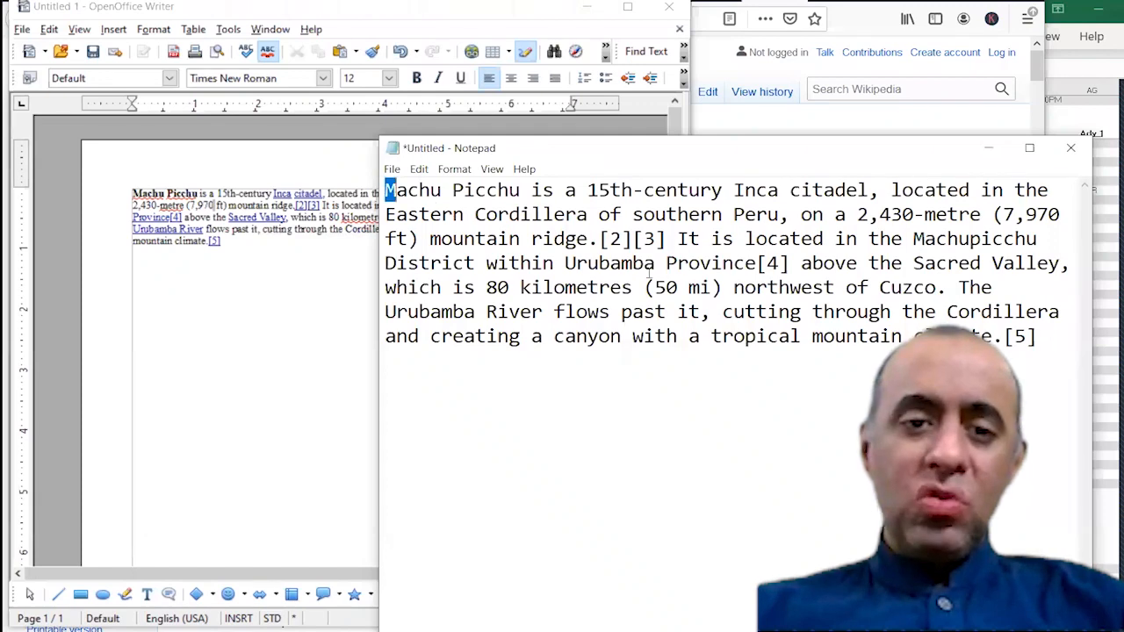
Step: Replace all the formatted text in the Writer document with the plain-text paragraph copied from Notepad
drag(648, 274, 376, 187)
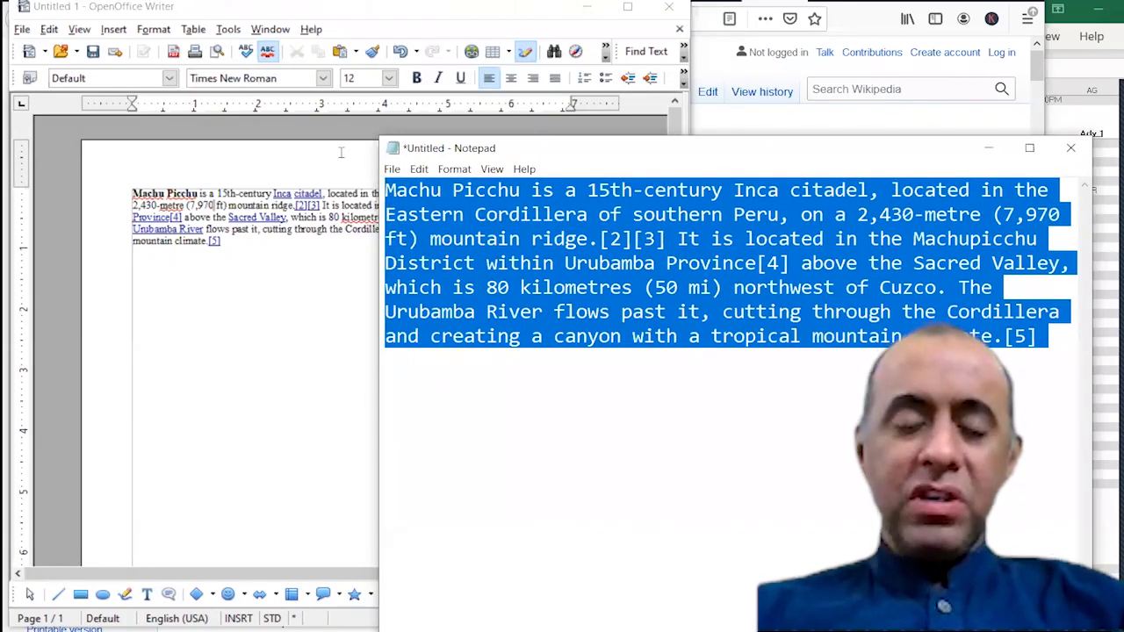
click(46, 129)
key(ctrl+a)
key(ctrl+c)
key(Delete)
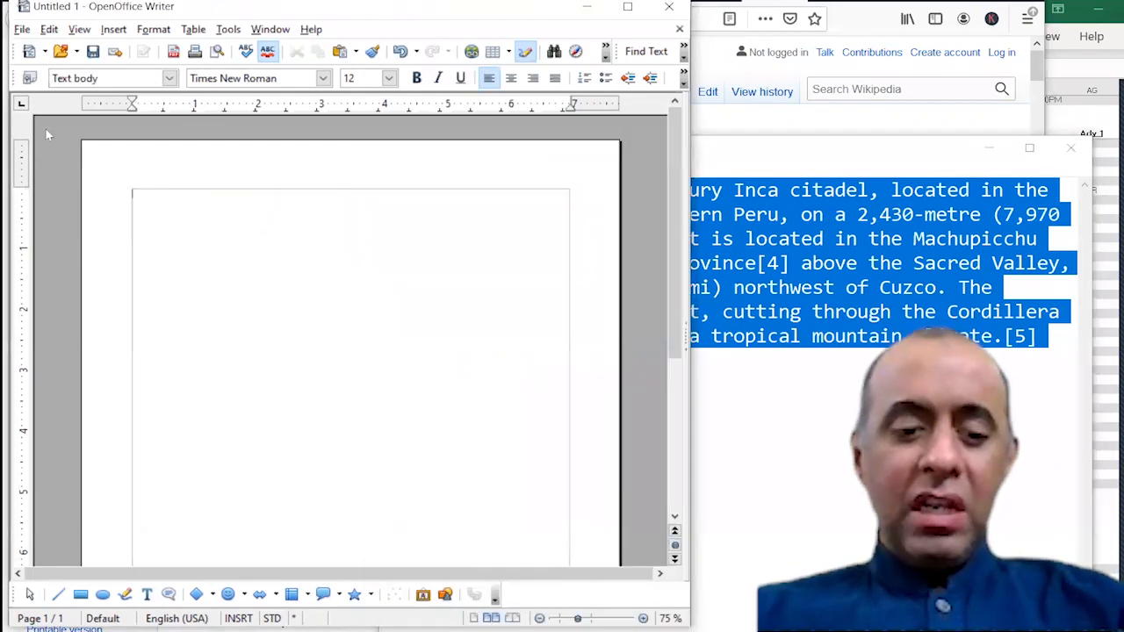
key(ctrl+v)
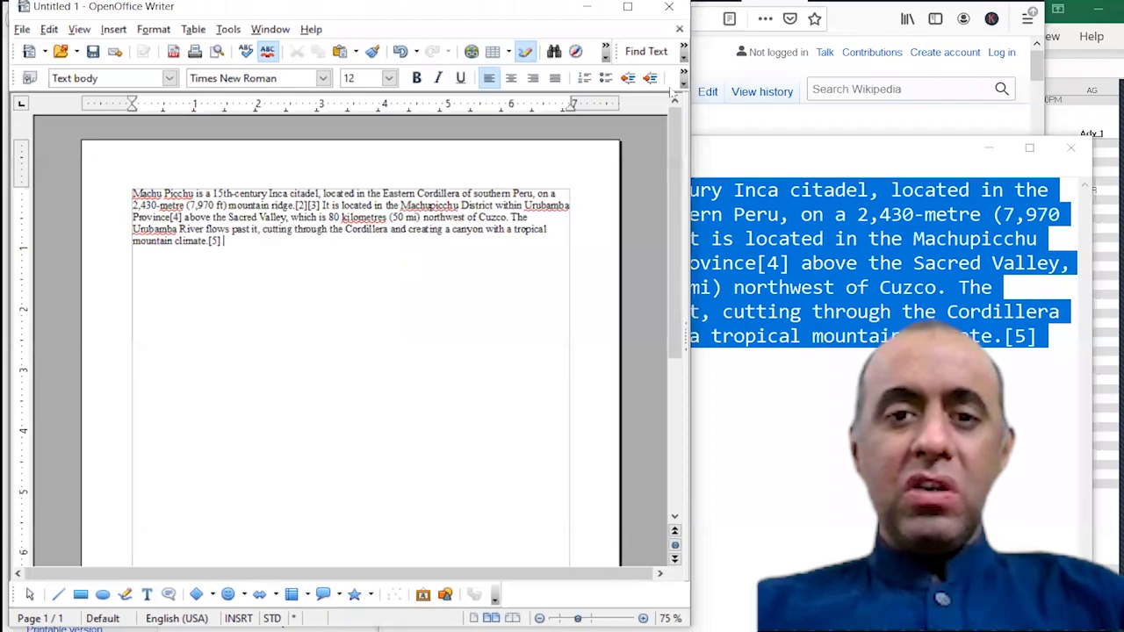
Step: Close the Notepad window holding the pasted paragraph without saving it
click(853, 318)
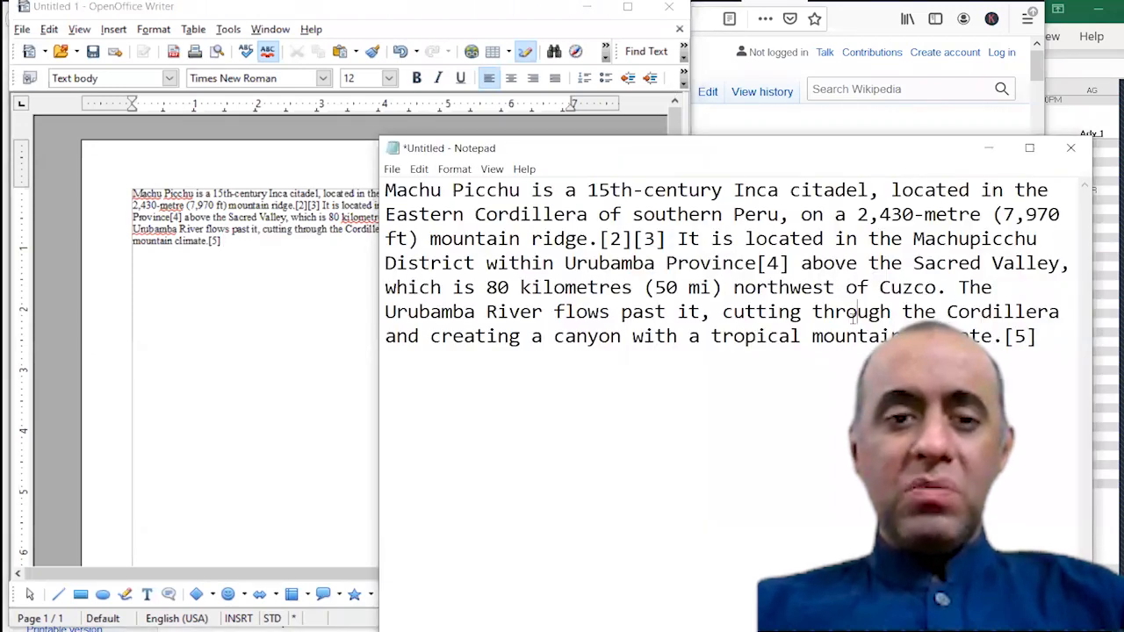
click(1070, 148)
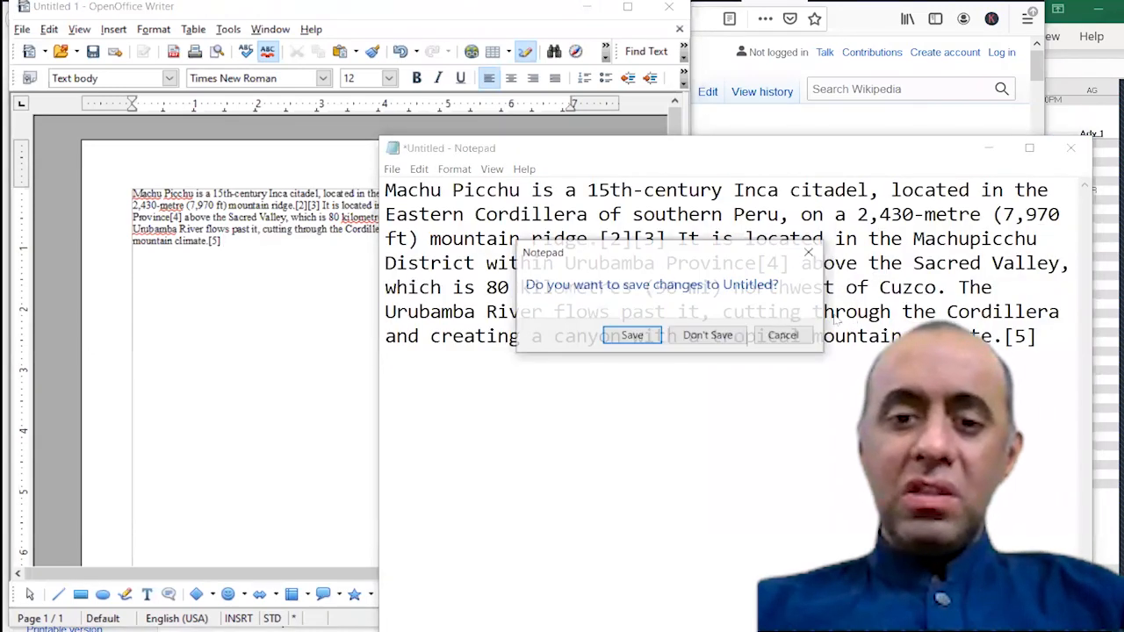
click(718, 336)
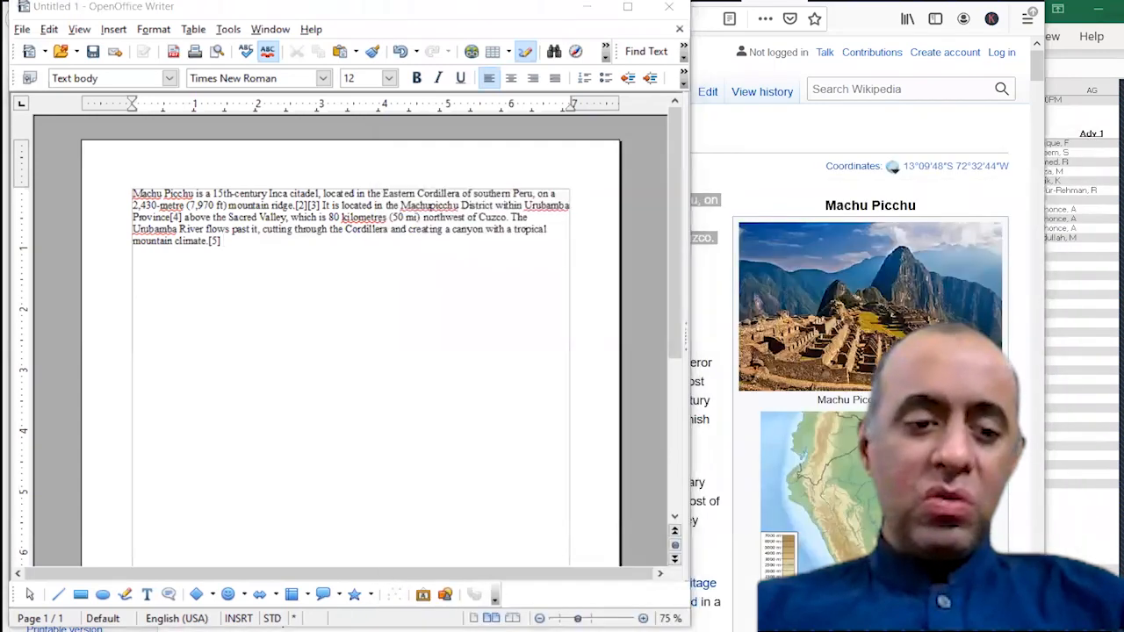
Step: Bring up the Notepad window with the typing task, delete all text from the Writer document and position Writer beside the task
mouse_move(219, 626)
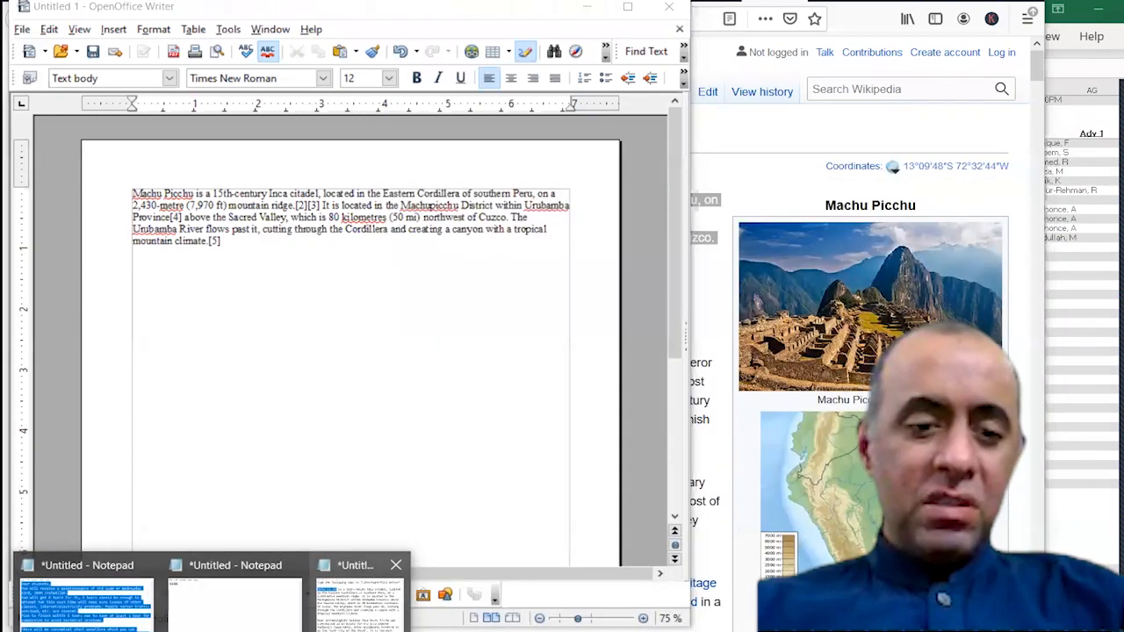
click(649, 216)
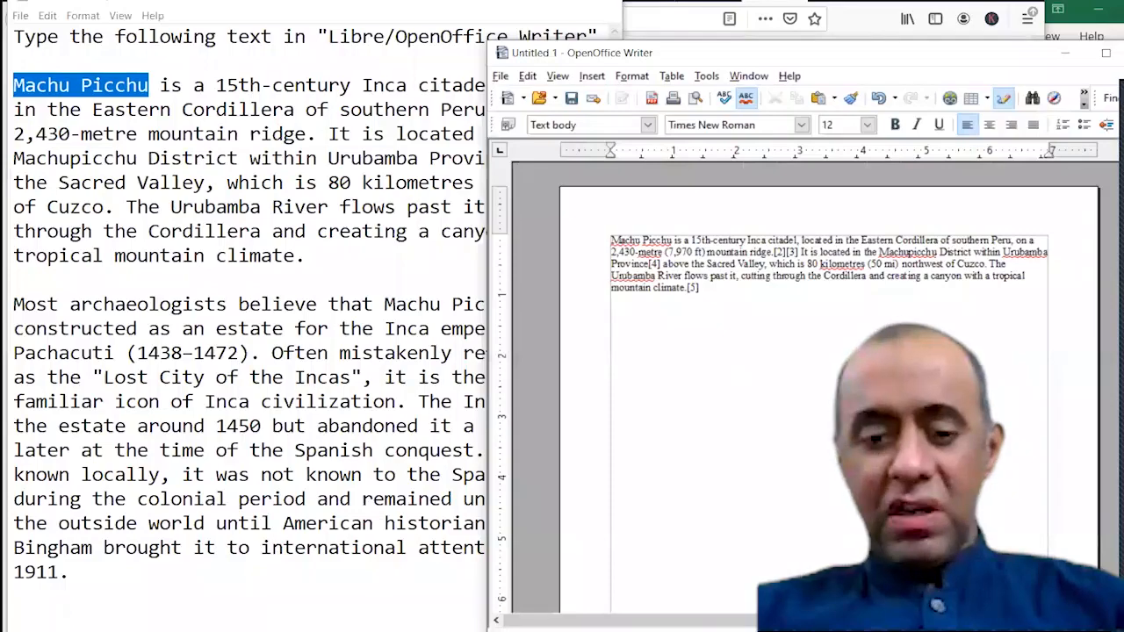
key(ctrl+a)
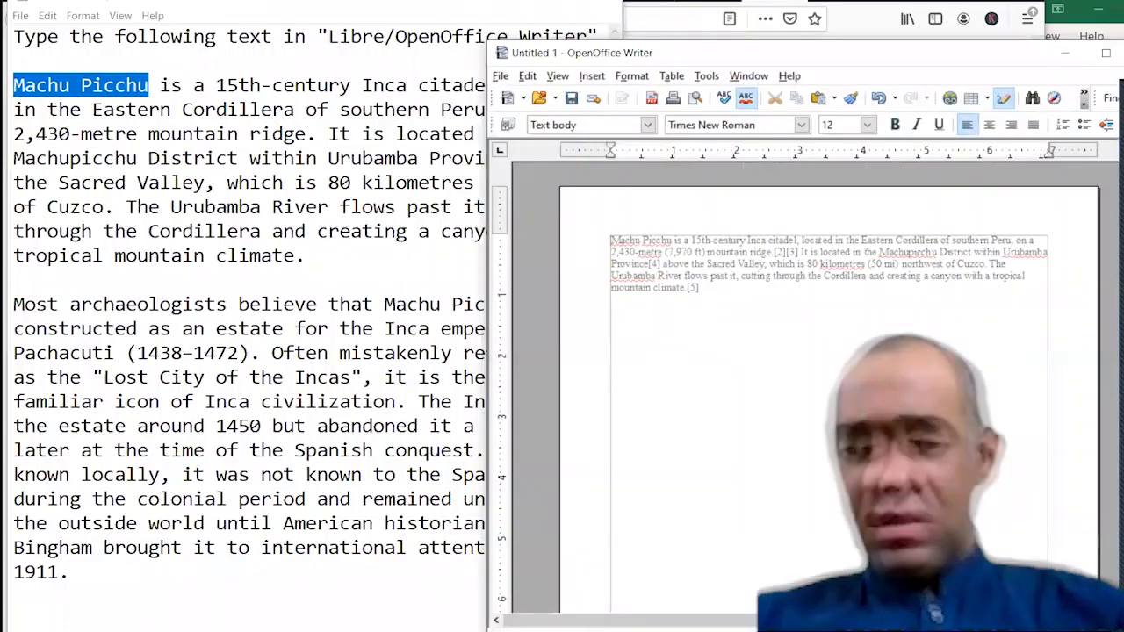
key(Delete)
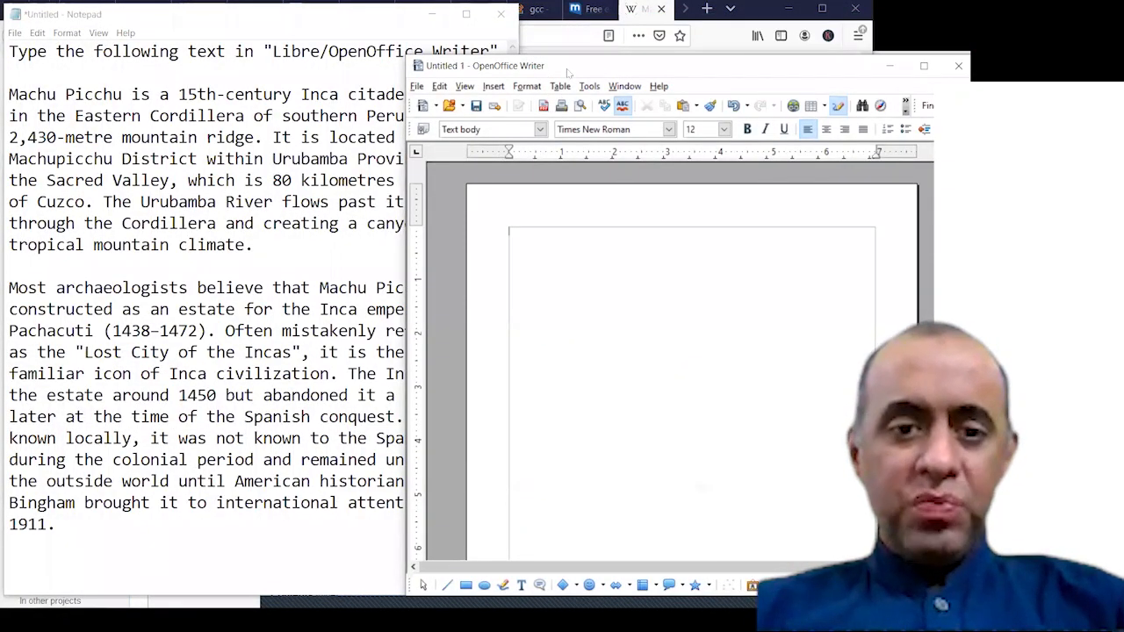
drag(567, 72, 513, 71)
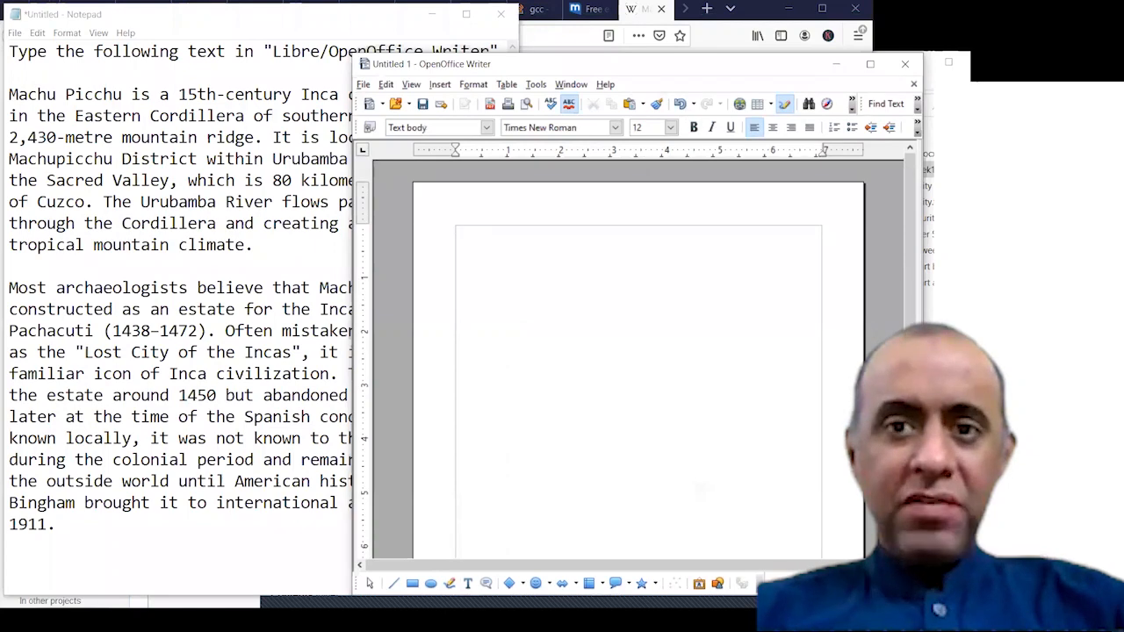
Step: Switch to Firefox and copy the selected first paragraph of the Machu Picchu article
click(750, 4)
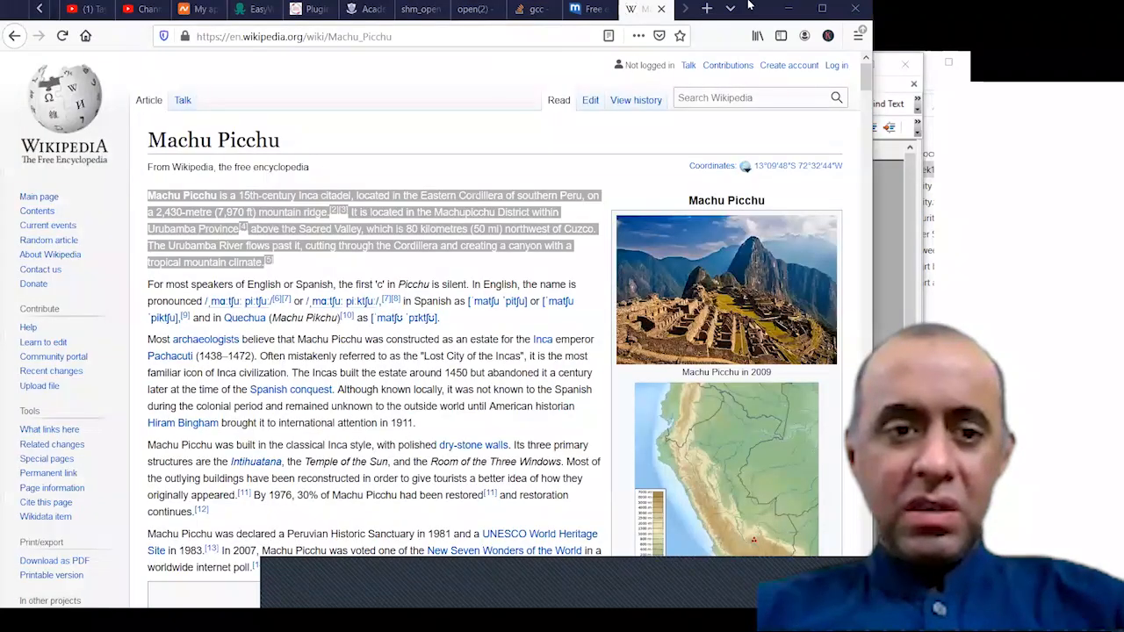
right_click(201, 228)
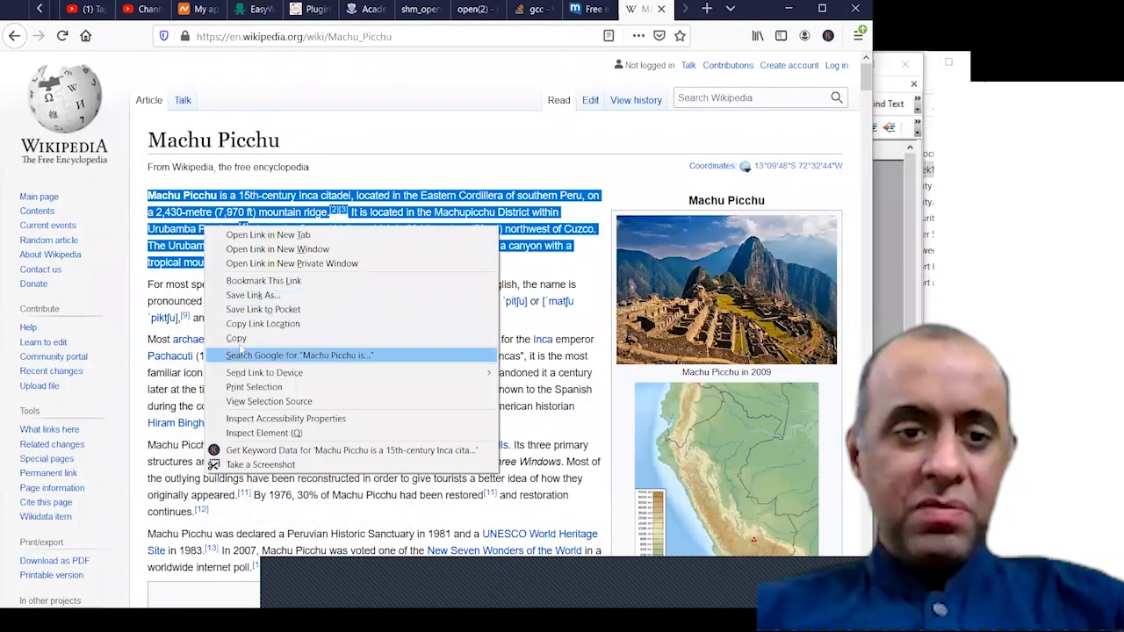
click(240, 340)
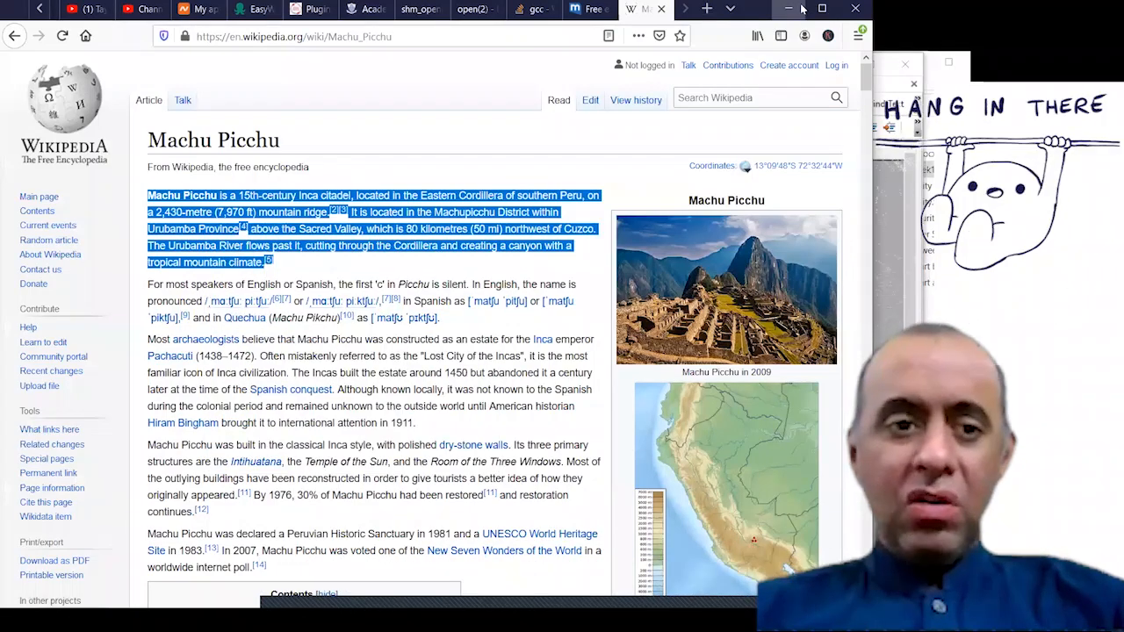
Step: Minimize Firefox, position Writer beside the typing task and paste the copied Machu Picchu paragraph as unformatted text
click(802, 7)
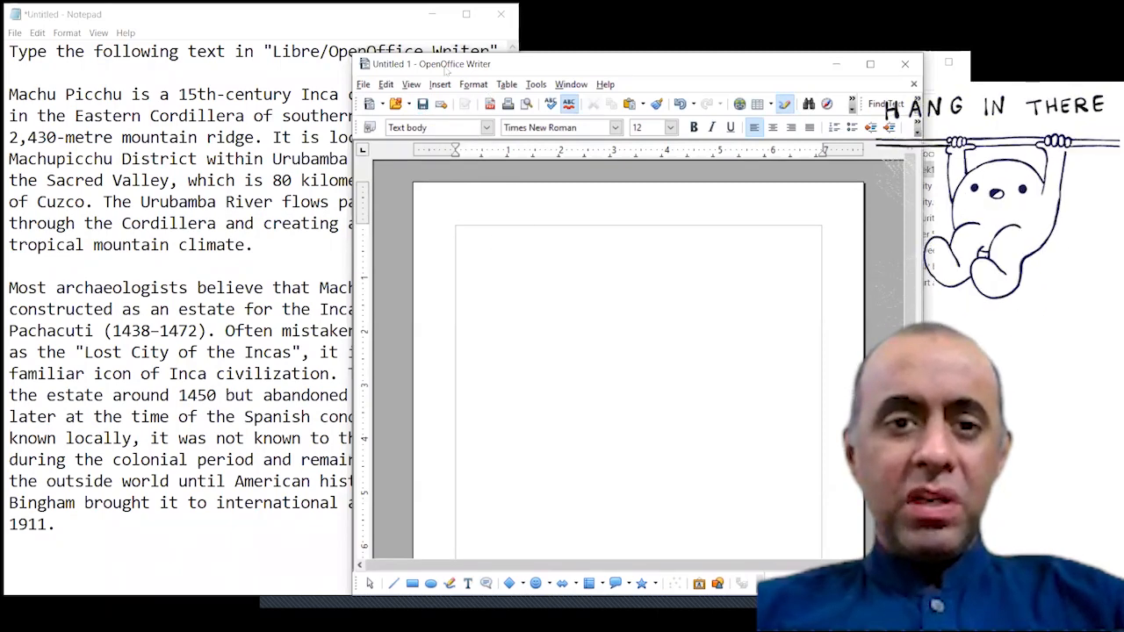
drag(542, 56, 717, 23)
click(560, 52)
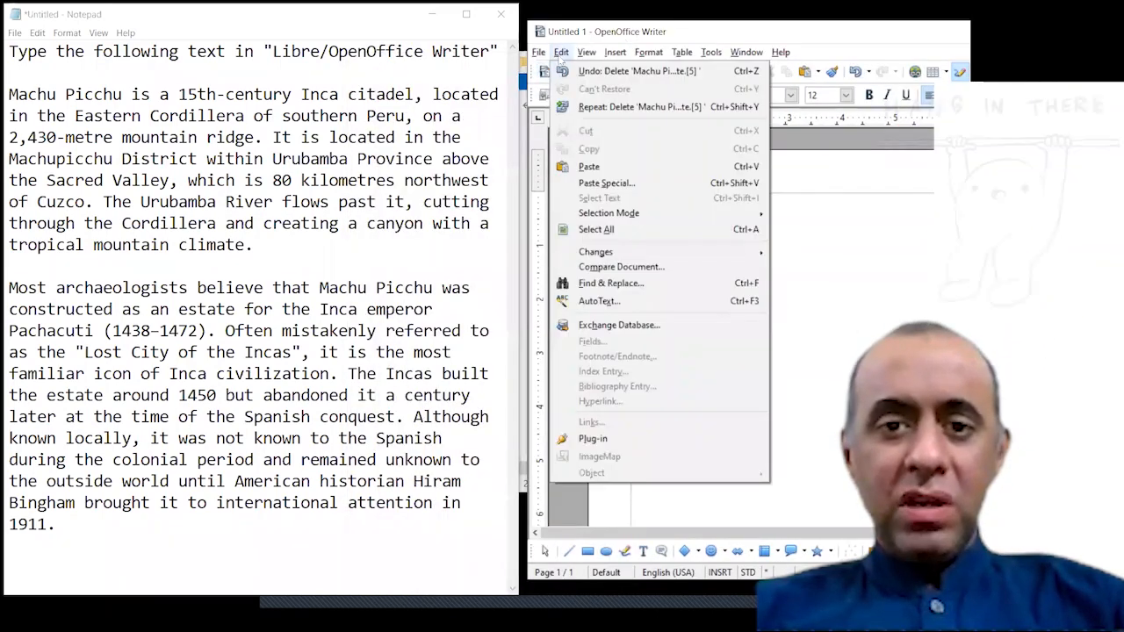
click(612, 188)
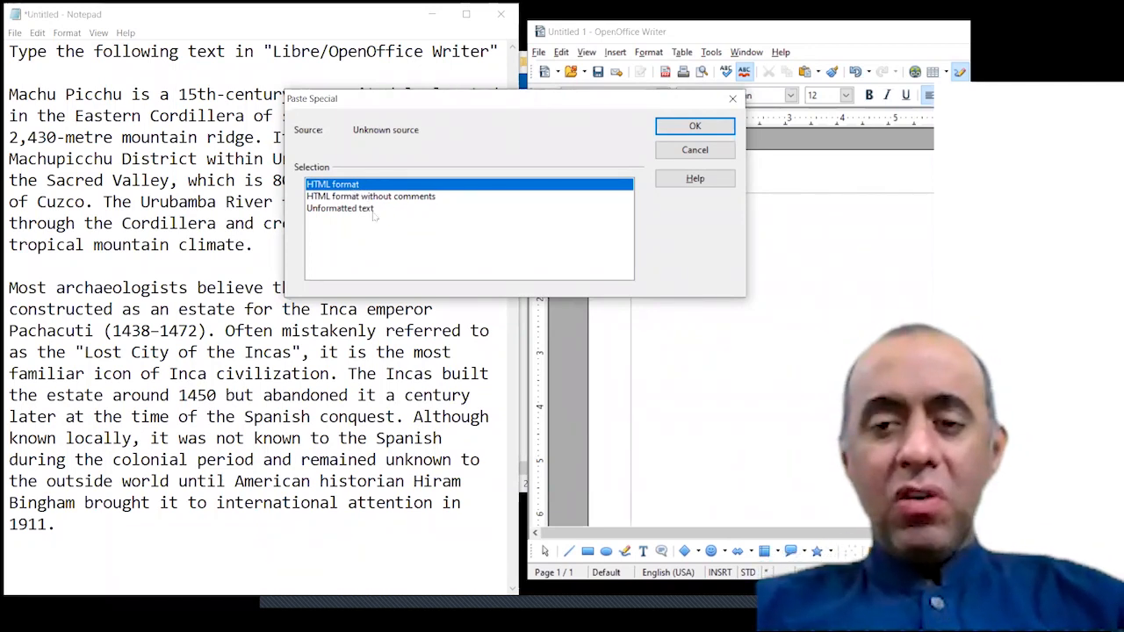
click(362, 208)
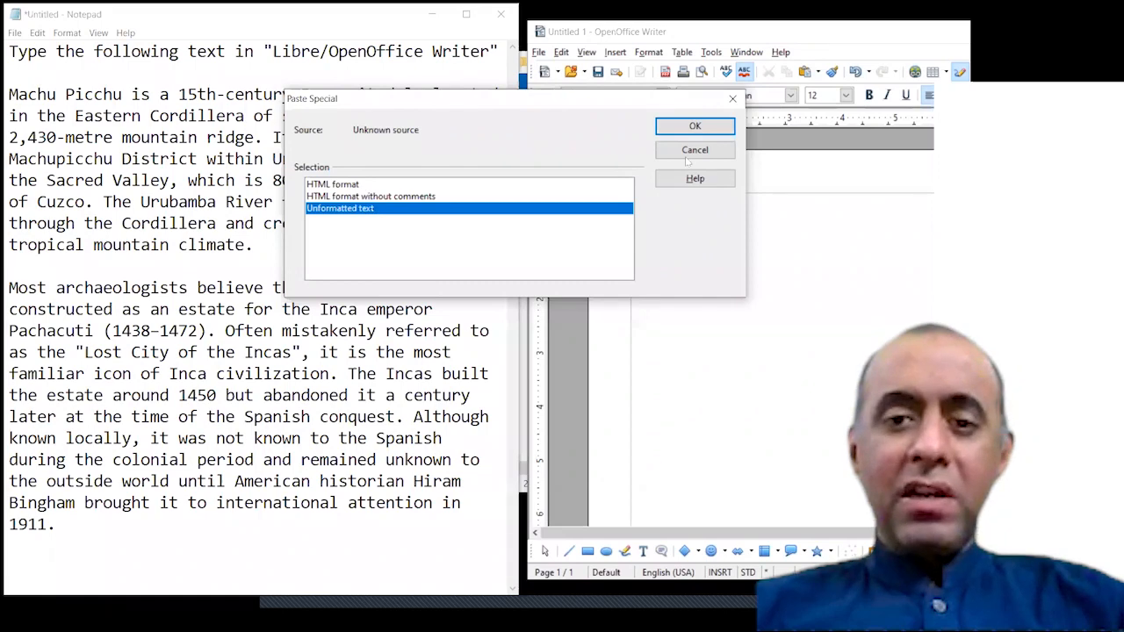
click(716, 127)
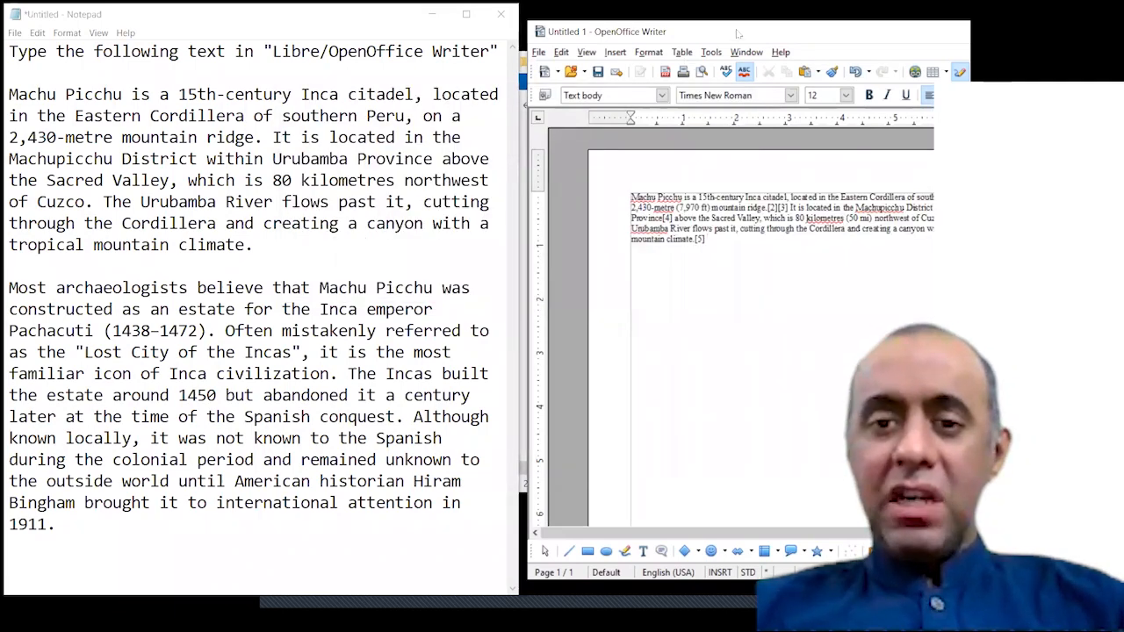
drag(737, 34, 628, 36)
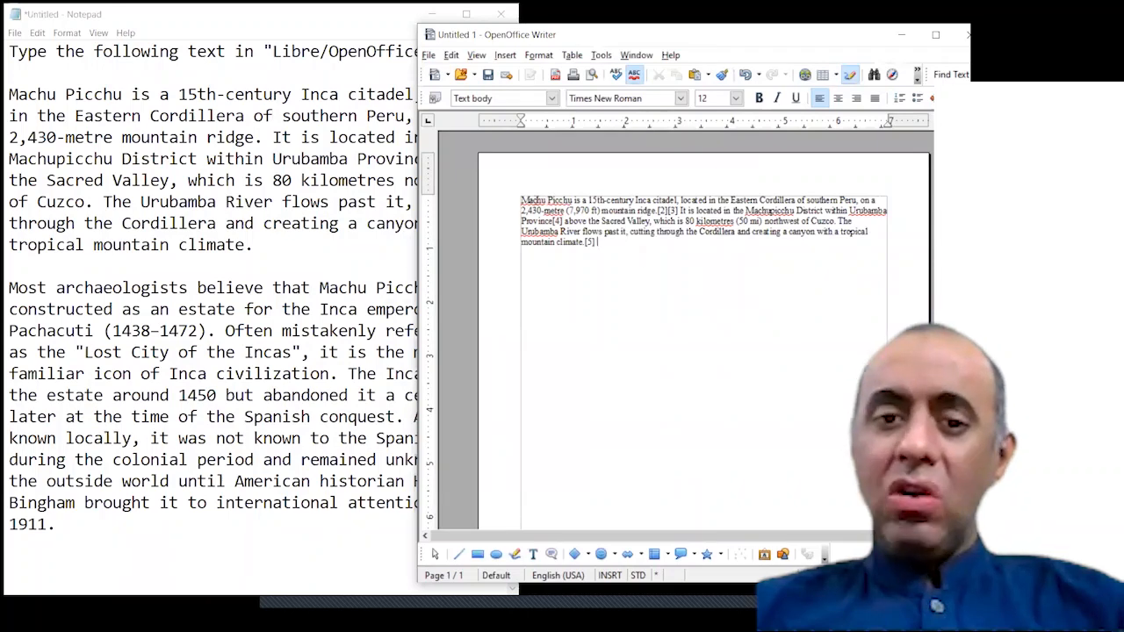
Step: Clear the Writer document and paste the copied paragraph with its original formatting and hyperlinks
drag(534, 200, 656, 252)
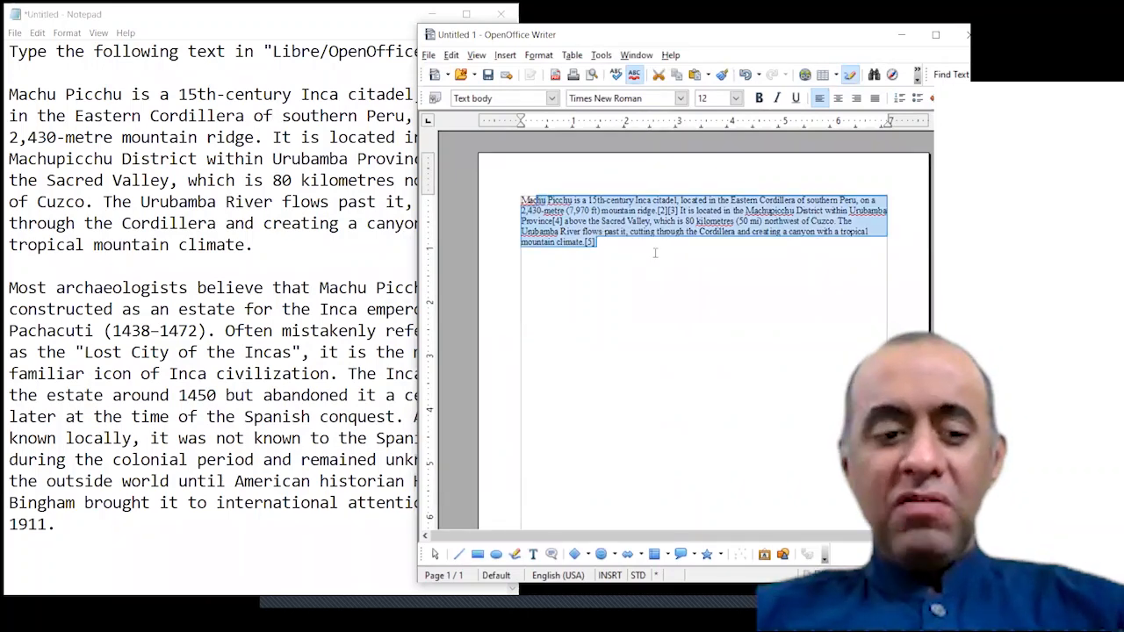
key(ctrl+a)
key(Delete)
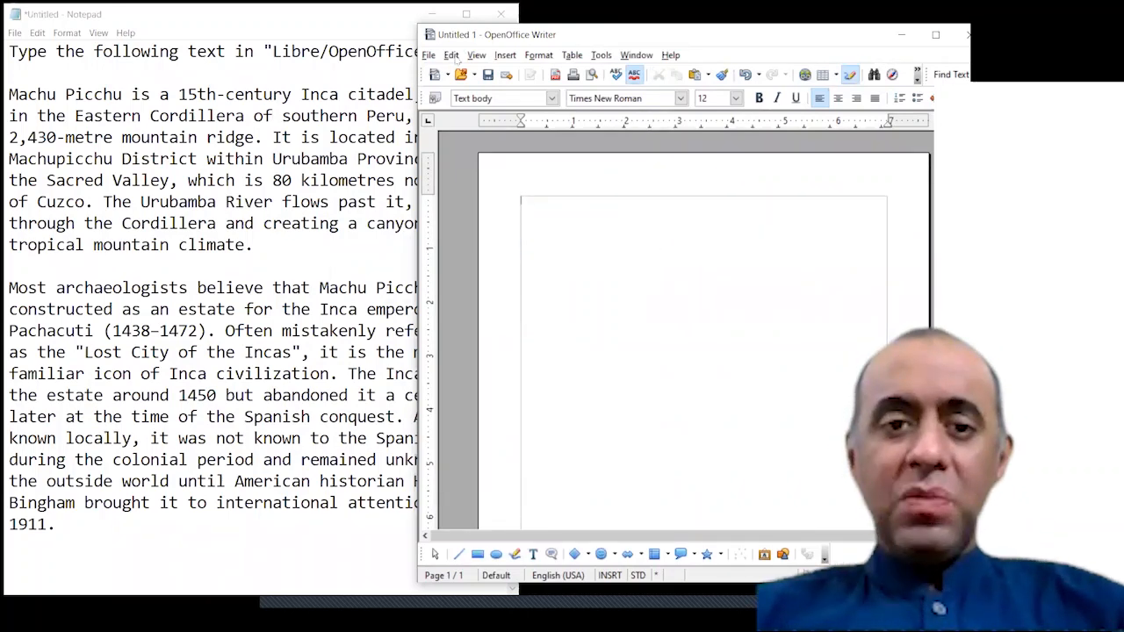
click(455, 56)
click(516, 171)
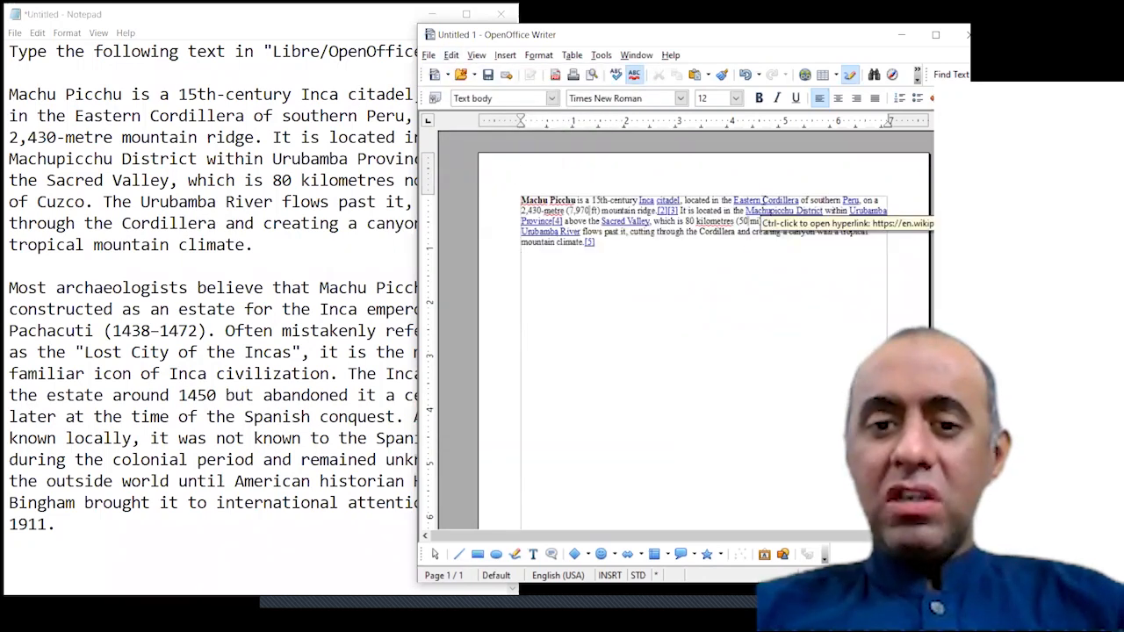
drag(522, 200, 576, 200)
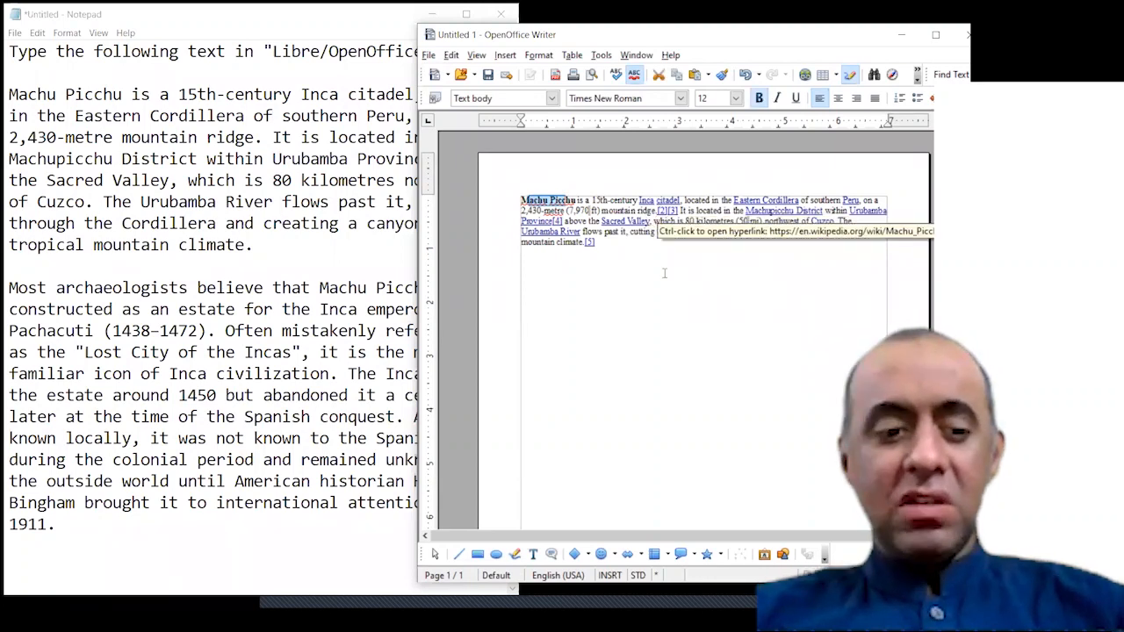
Step: Delete the formatted paragraph and paste the copied text again as unformatted text using Paste Special
key(ctrl+a)
key(Delete)
click(451, 54)
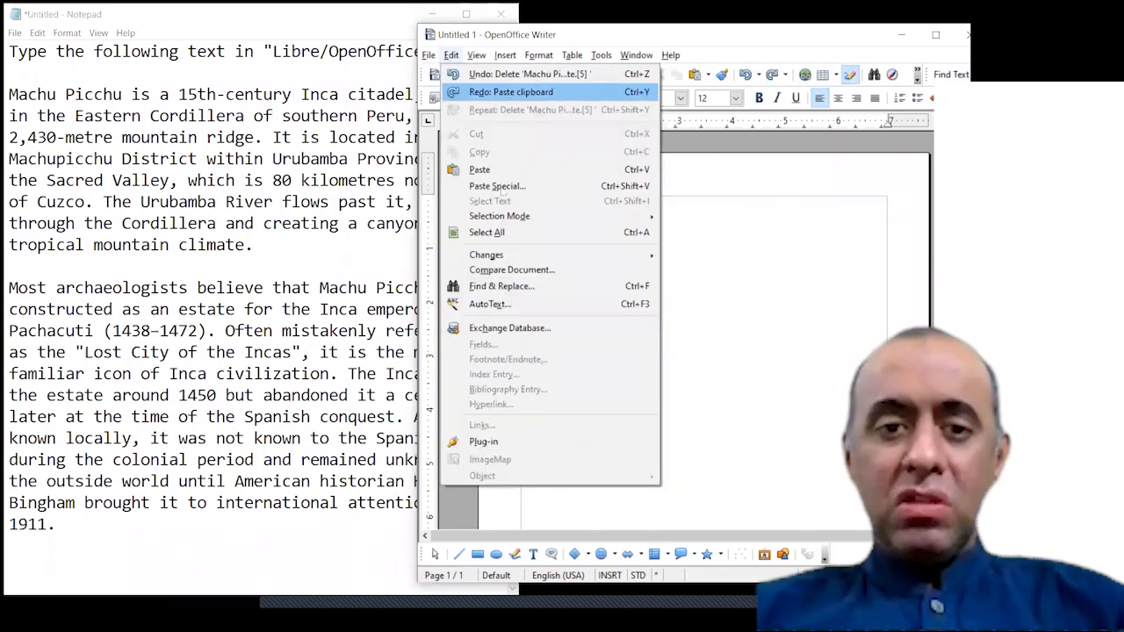
click(522, 192)
click(546, 321)
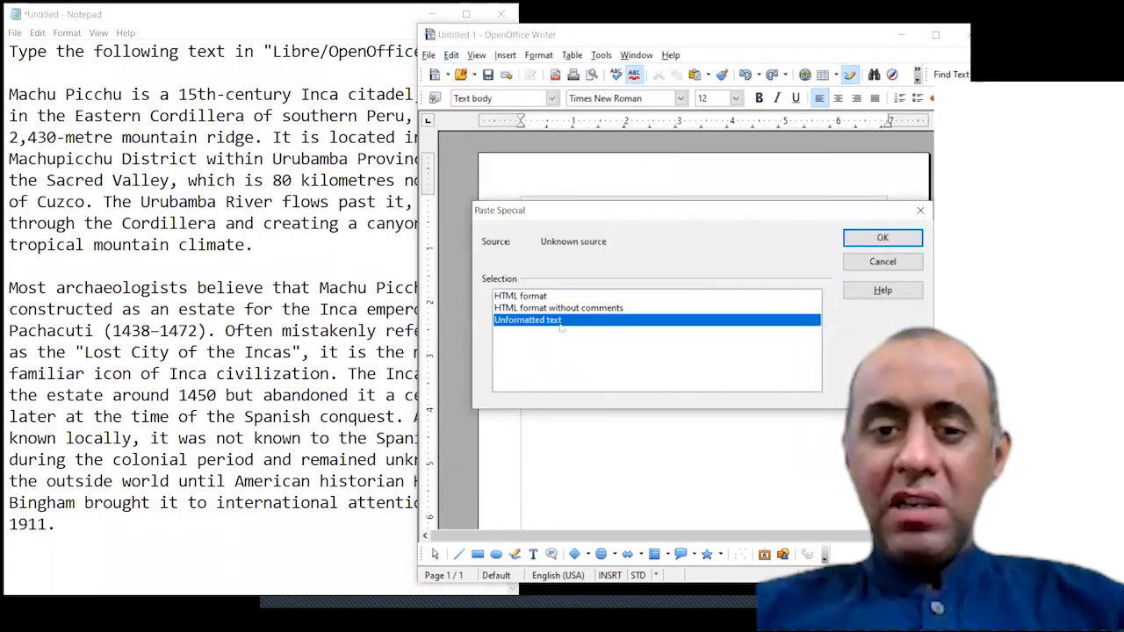
click(870, 244)
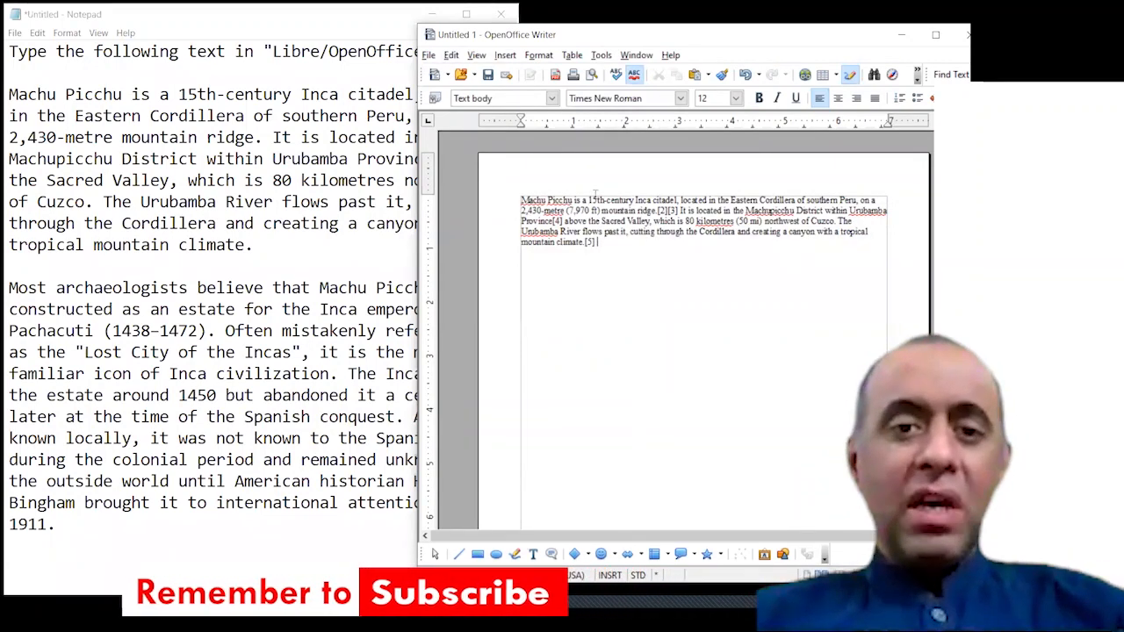
Step: Replace all text in the Writer document with both Machu Picchu paragraphs copied from Notepad and remove the blank line between them
drag(518, 39, 623, 37)
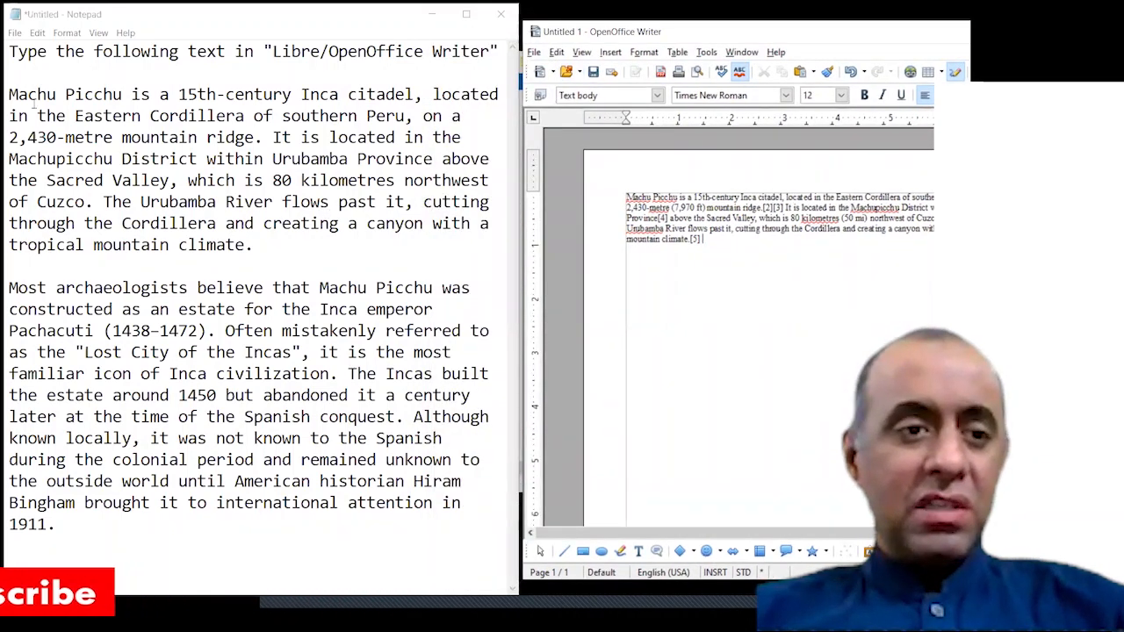
shift+click(144, 590)
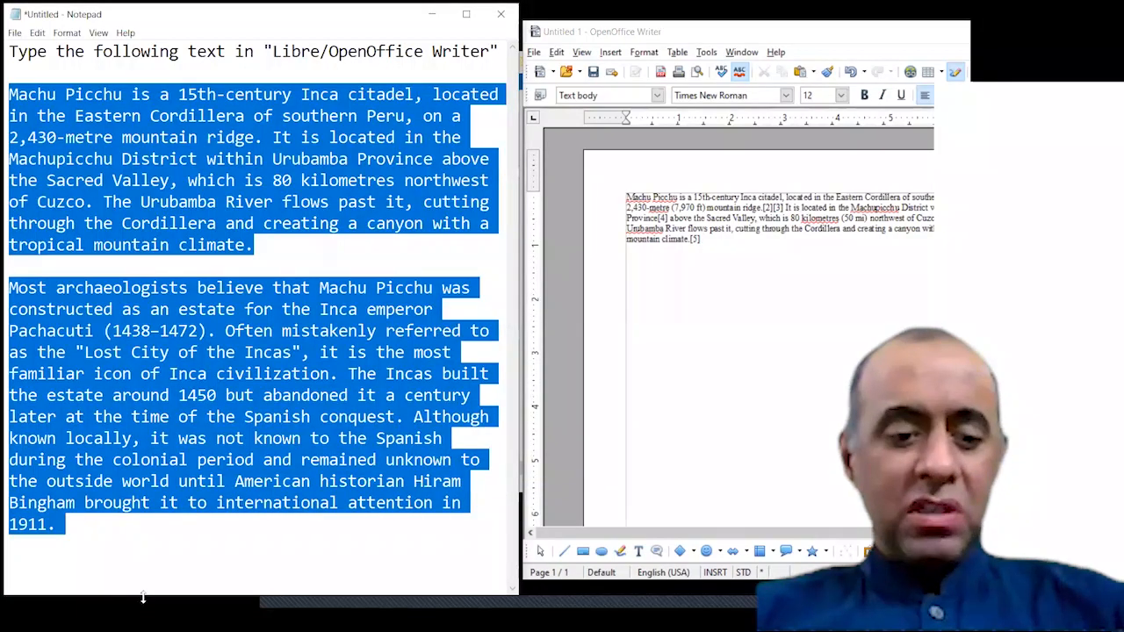
click(730, 317)
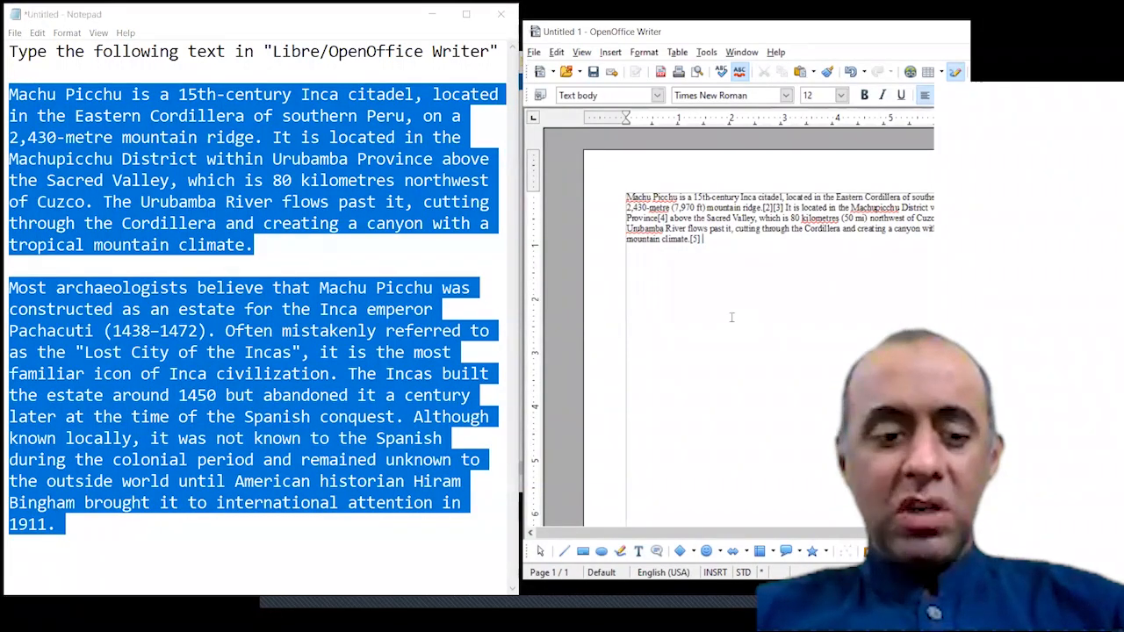
key(ctrl+a)
key(ctrl+v)
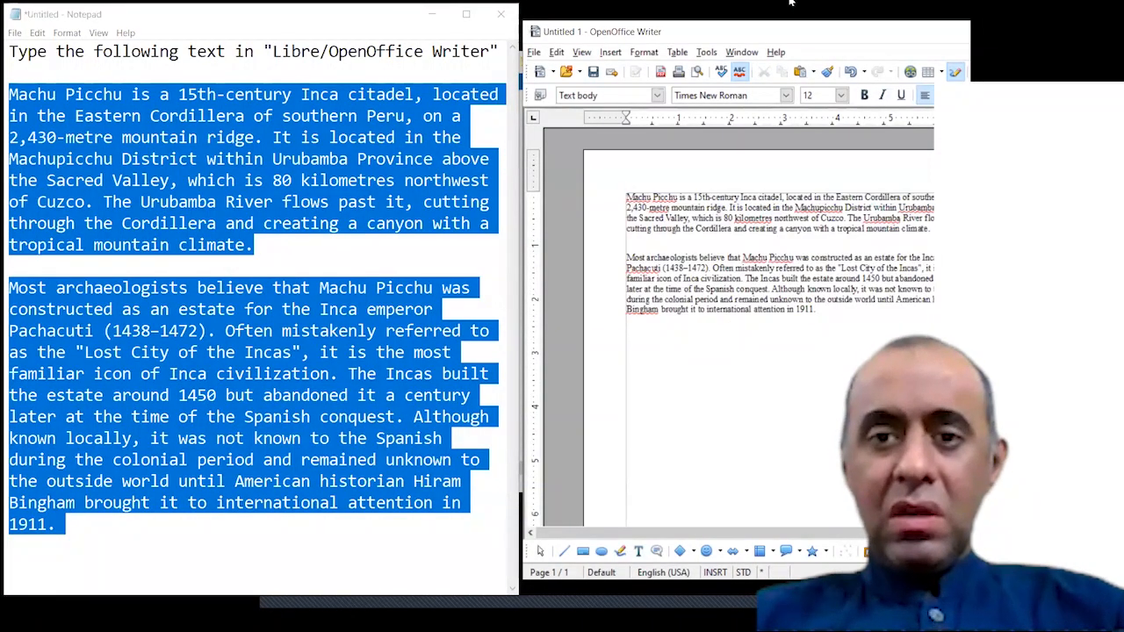
drag(720, 32, 354, 29)
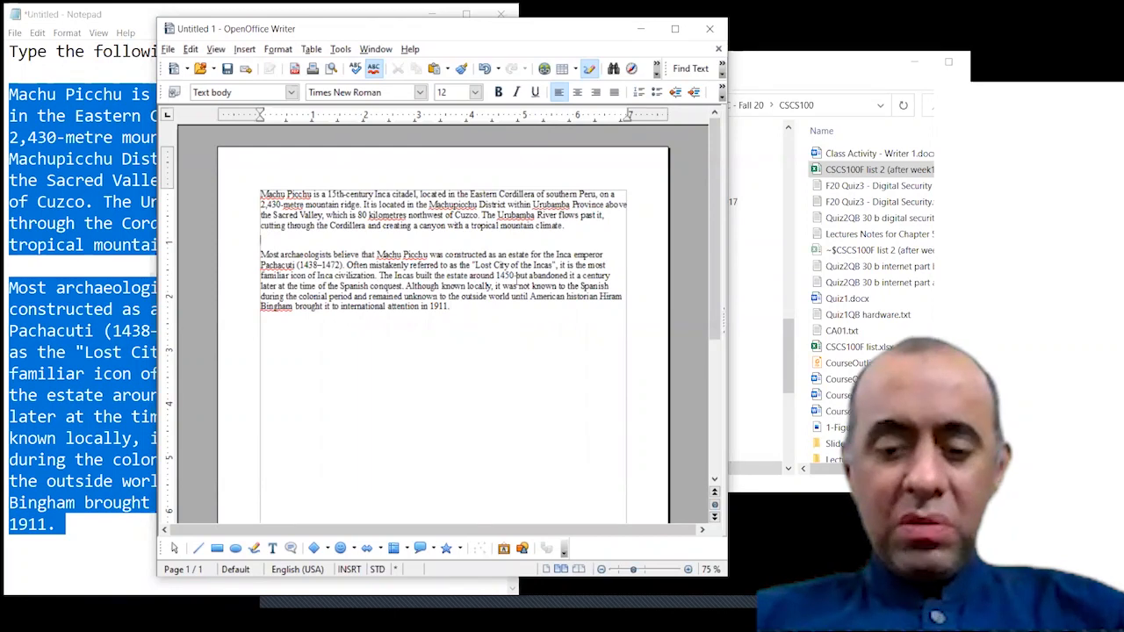
key(BackSpace)
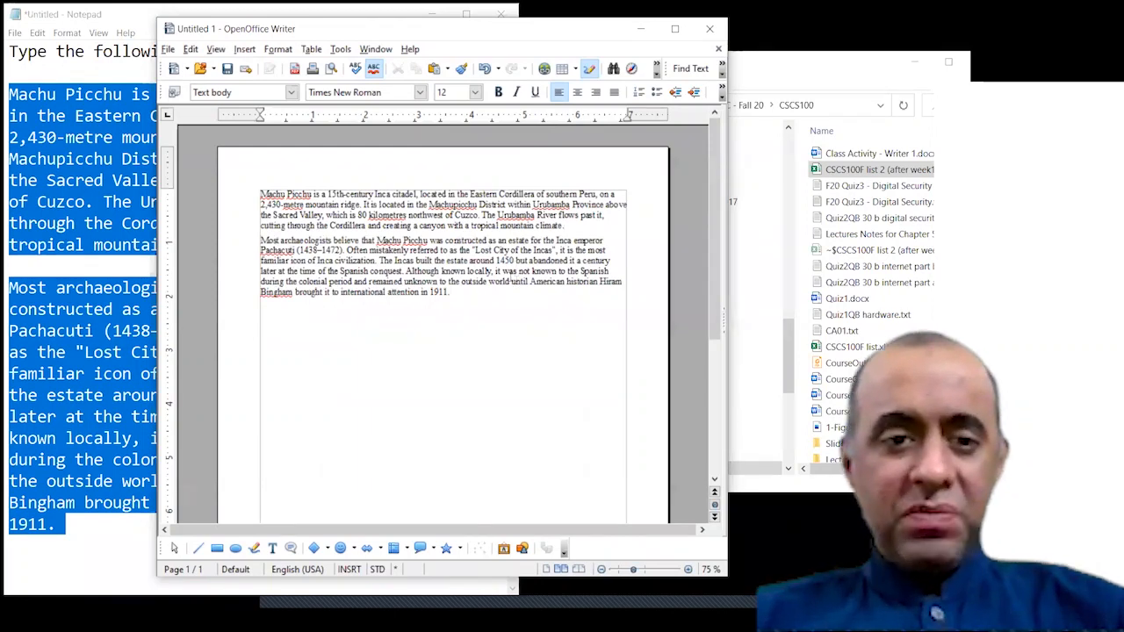
drag(325, 214, 332, 251)
click(303, 225)
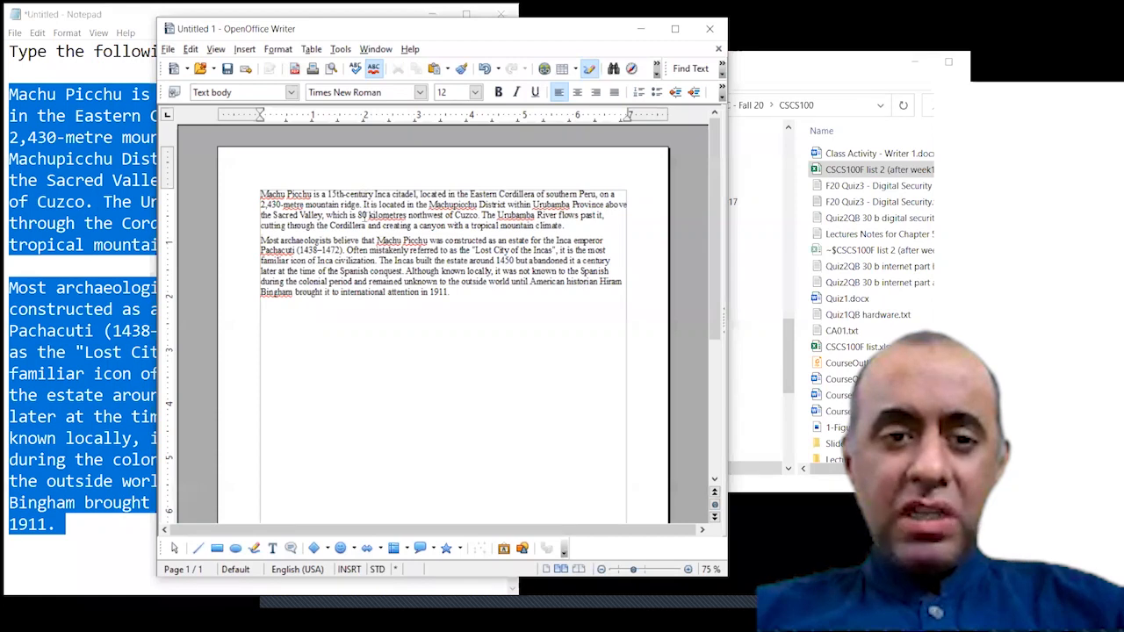
drag(364, 195, 367, 215)
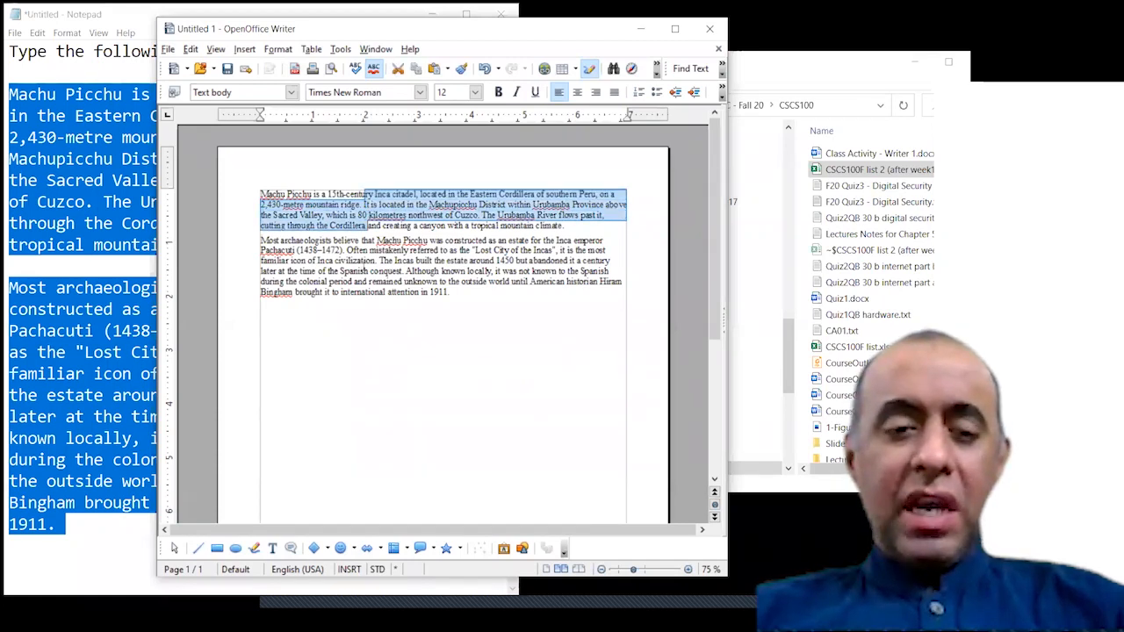
click(368, 227)
drag(367, 224, 343, 251)
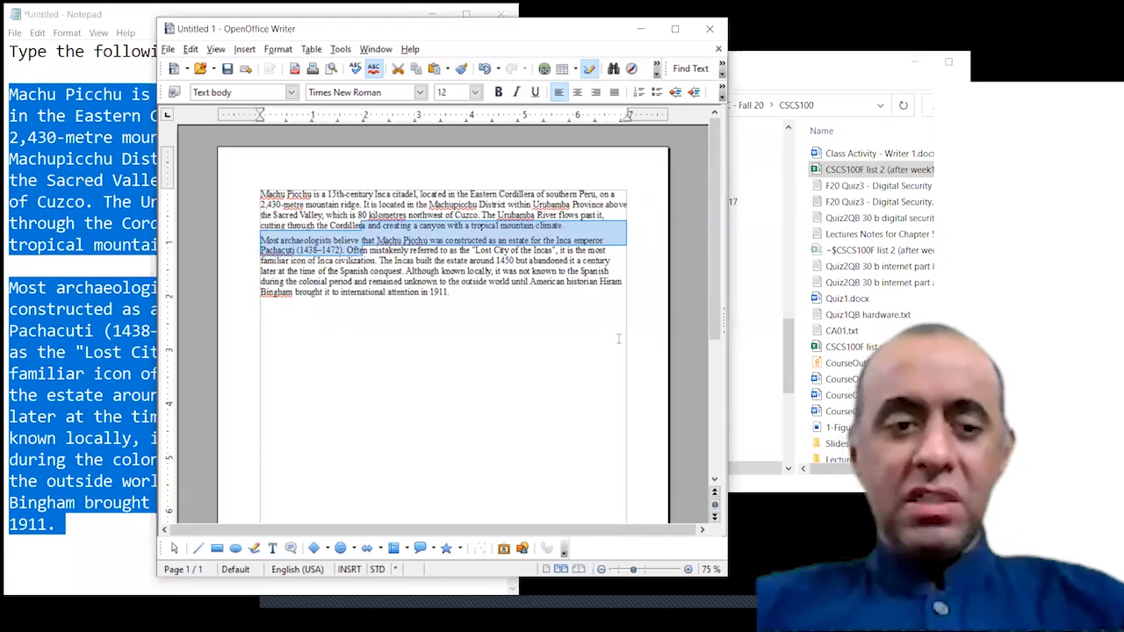
click(365, 260)
drag(314, 193, 330, 225)
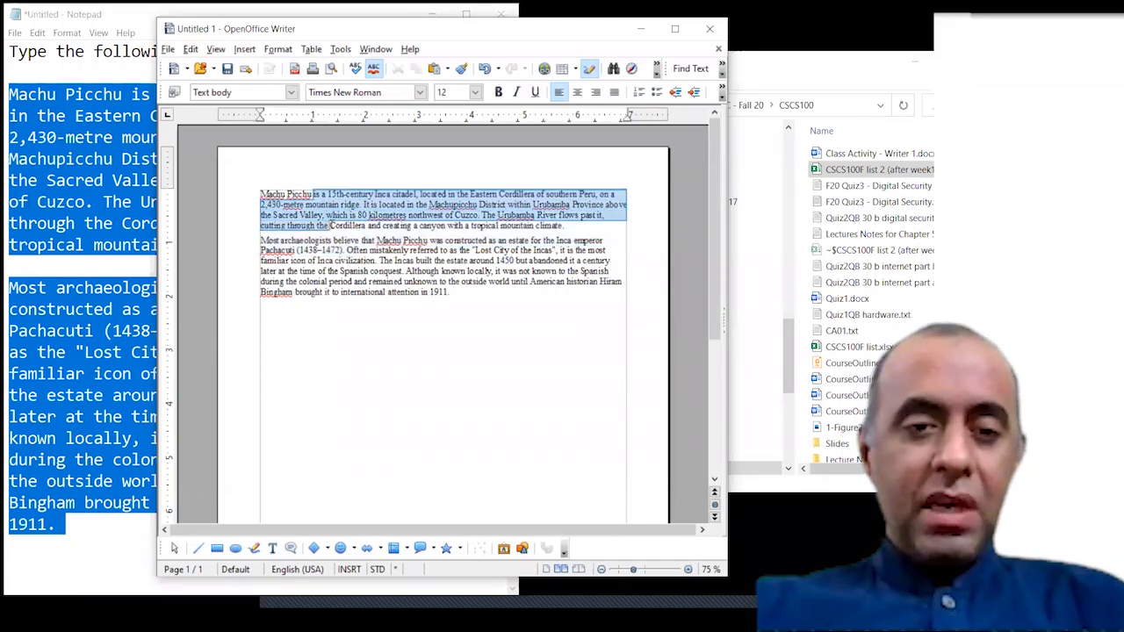
click(329, 226)
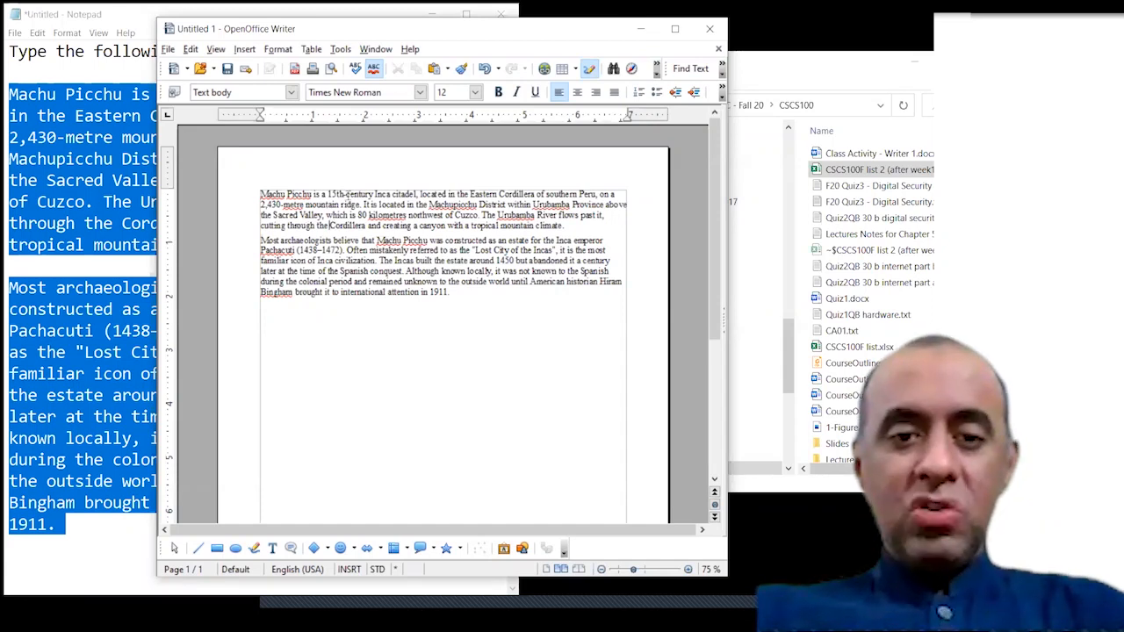
drag(347, 194, 352, 225)
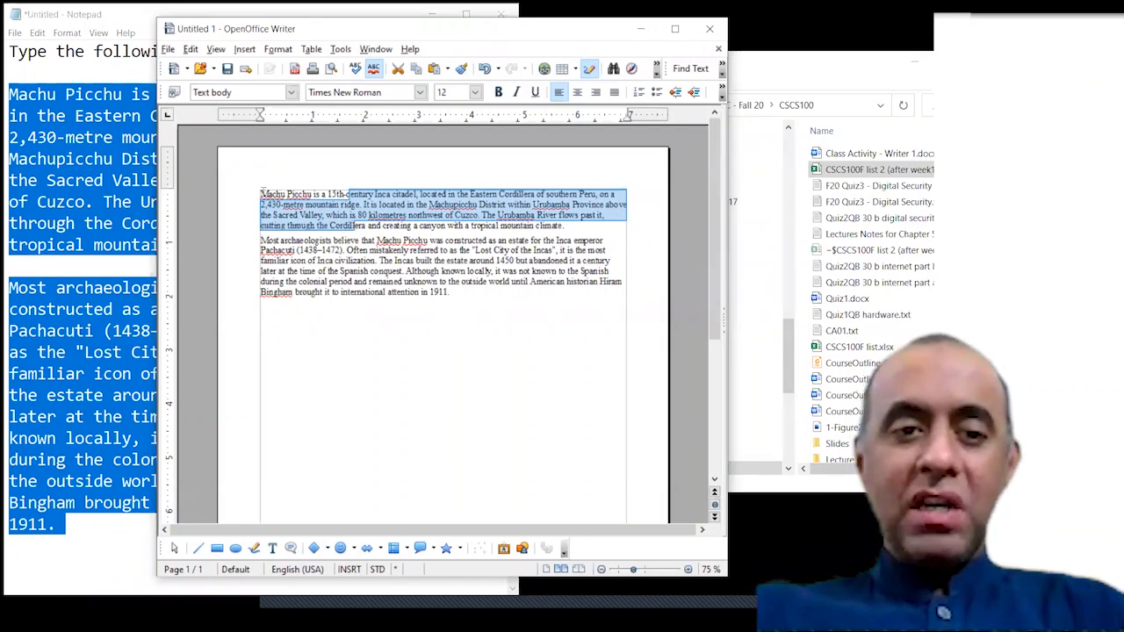
Step: Set the line spacing of the first Machu Picchu paragraph to 1.5 lines
drag(261, 194, 572, 225)
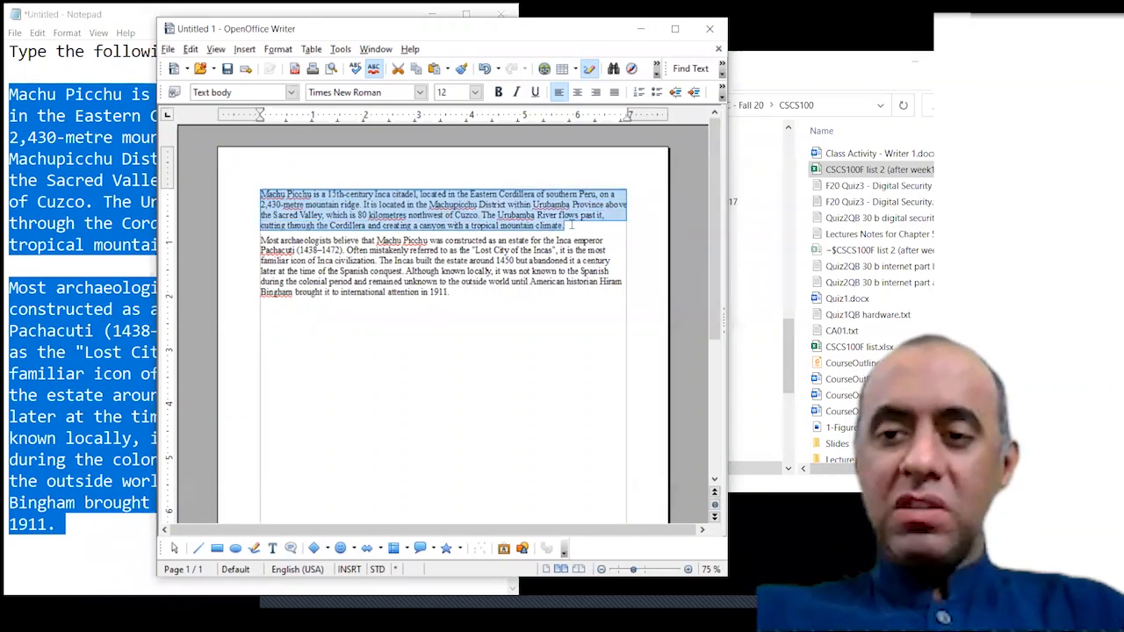
right_click(451, 219)
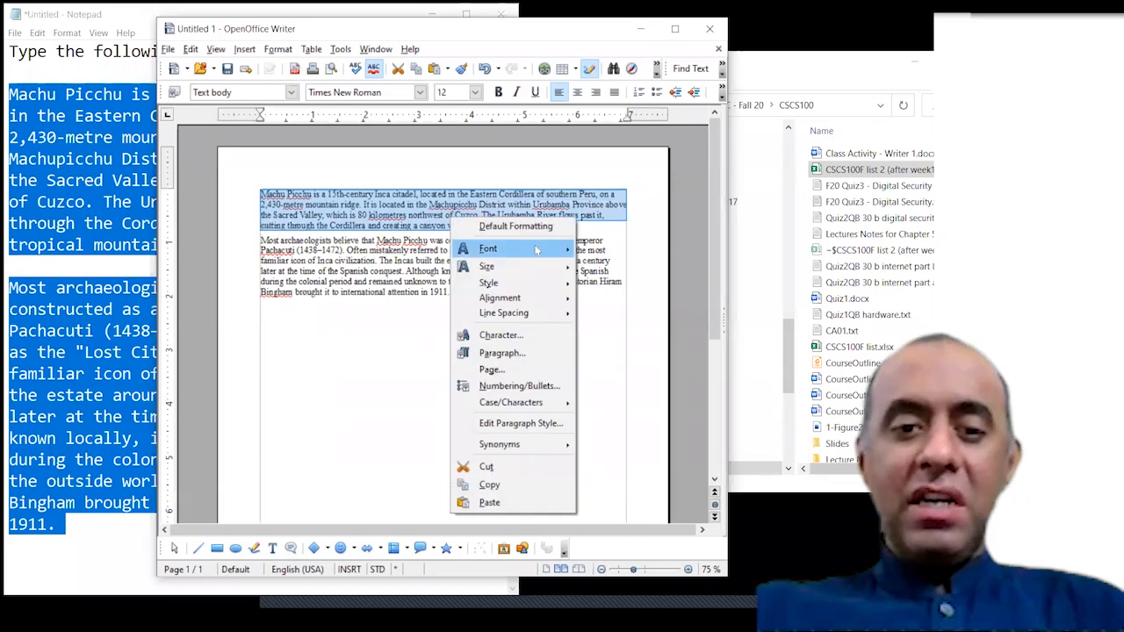
mouse_move(553, 318)
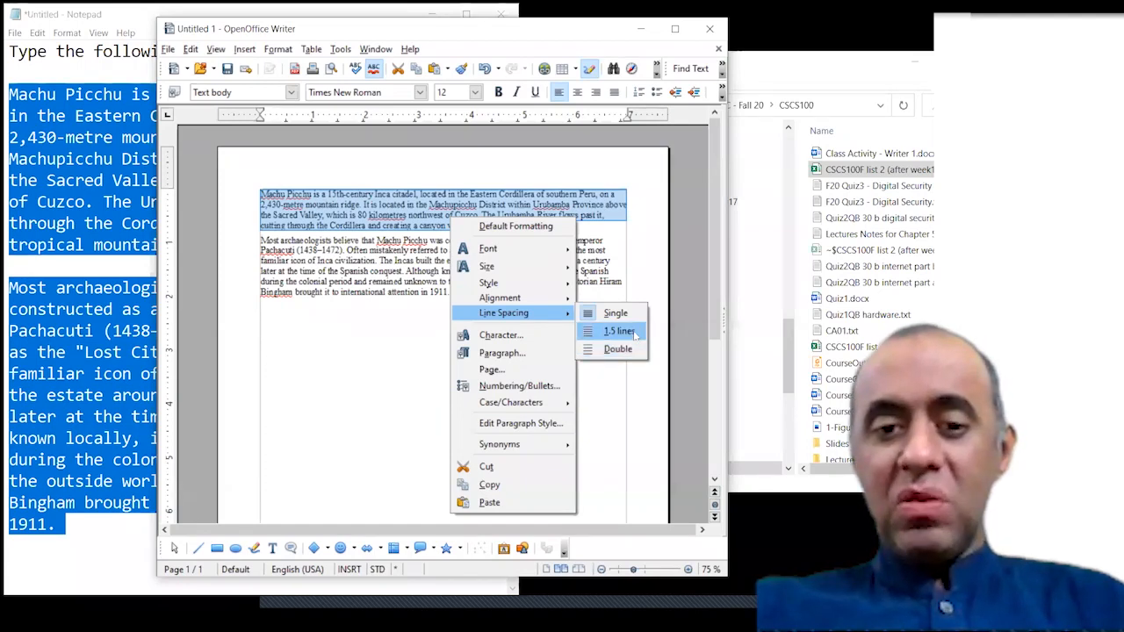
click(619, 331)
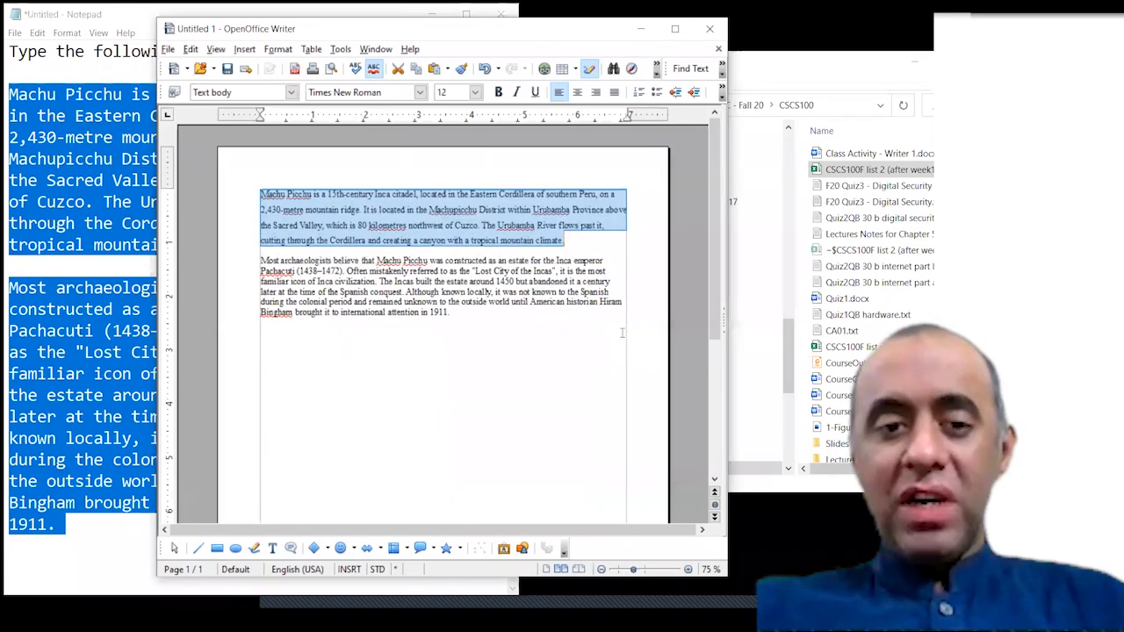
click(513, 273)
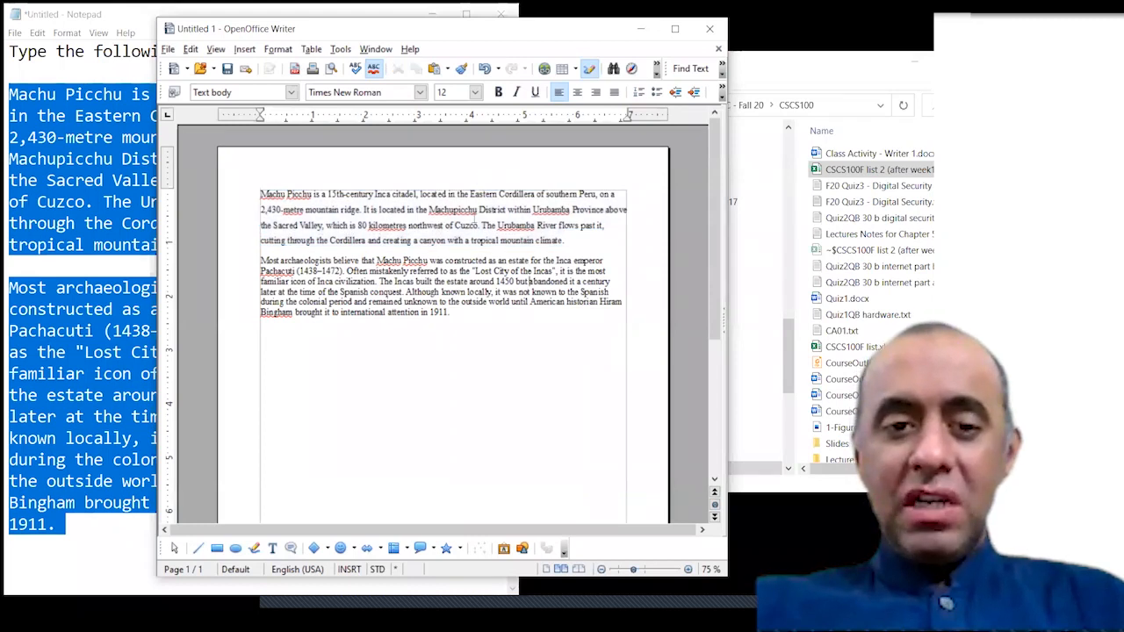
drag(581, 239, 261, 194)
click(305, 230)
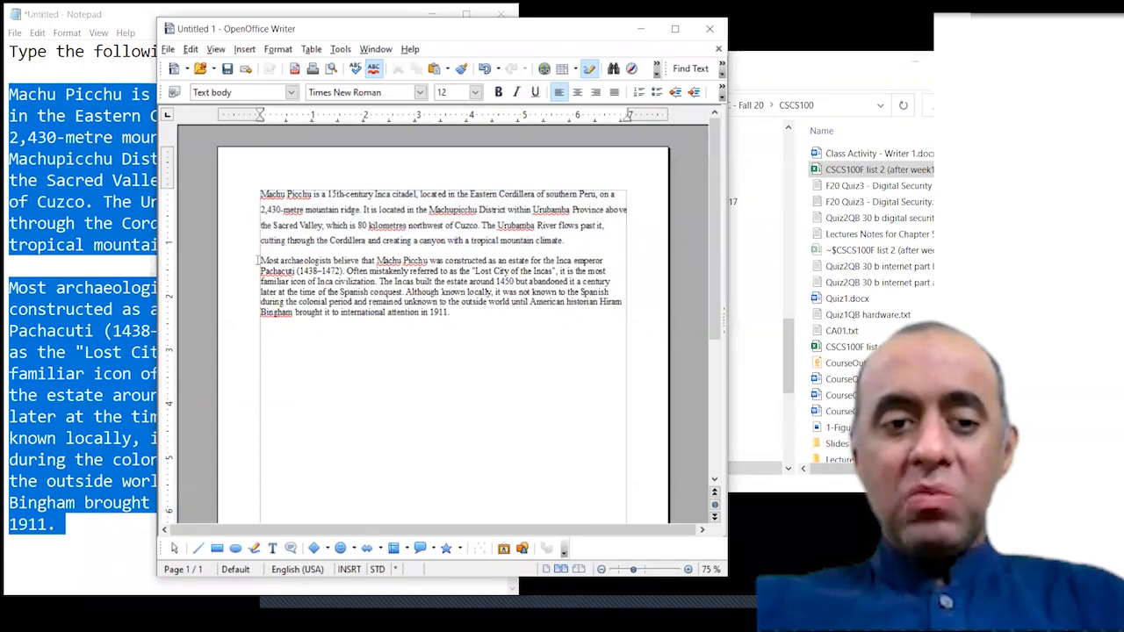
Step: Set the line spacing of the second paragraph, beginning "Most archaeologists believe", to 1.5 lines
drag(261, 259, 476, 317)
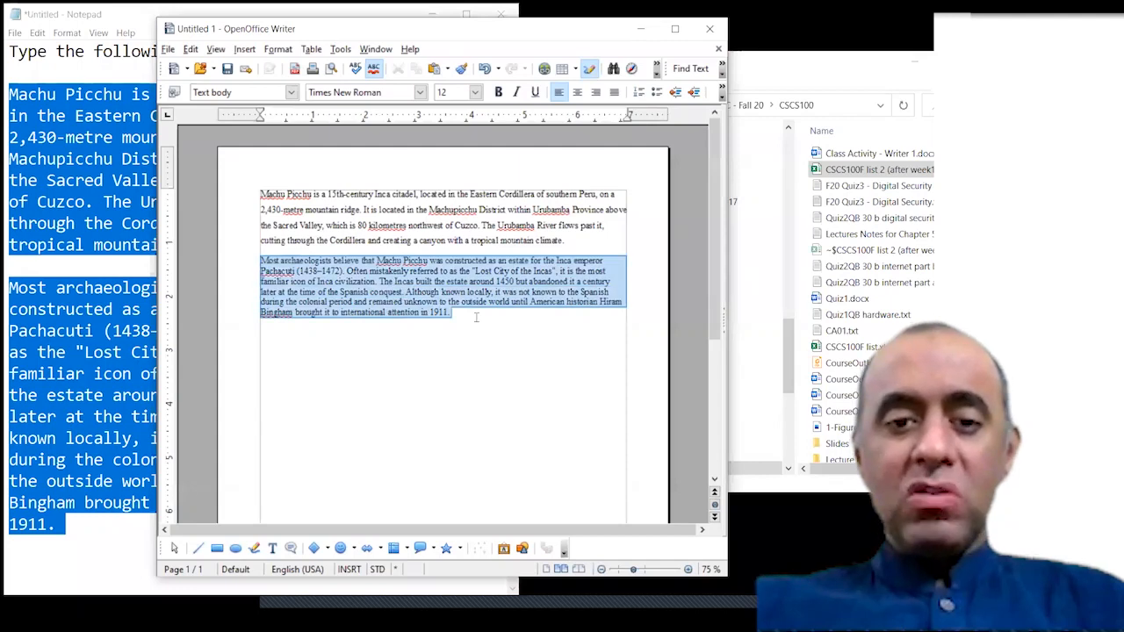
right_click(386, 288)
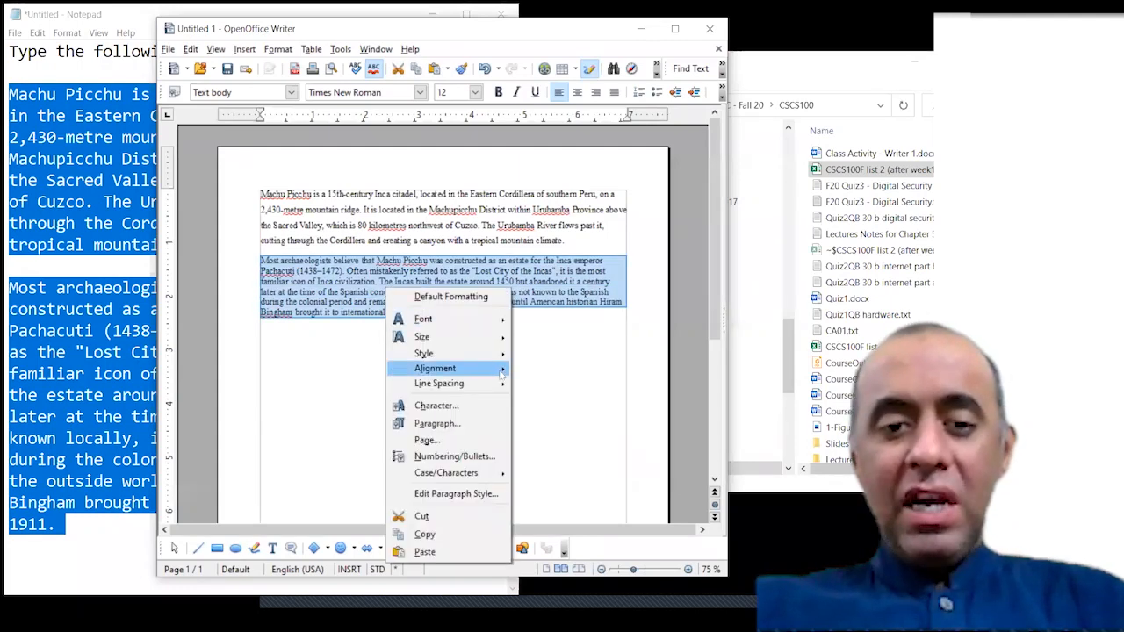
mouse_move(500, 395)
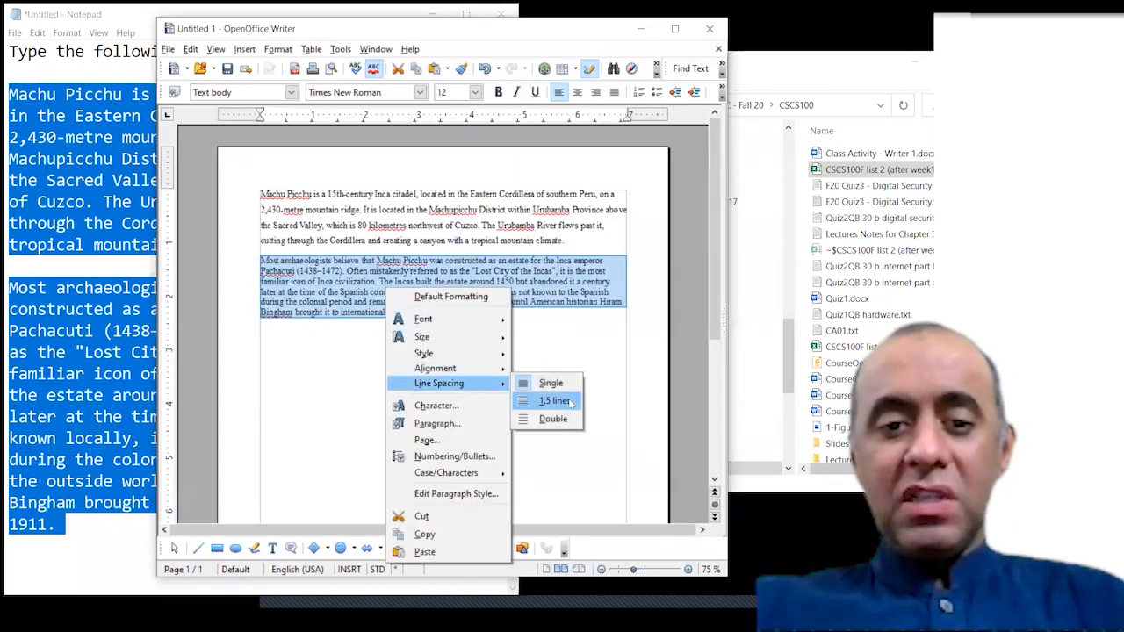
click(555, 401)
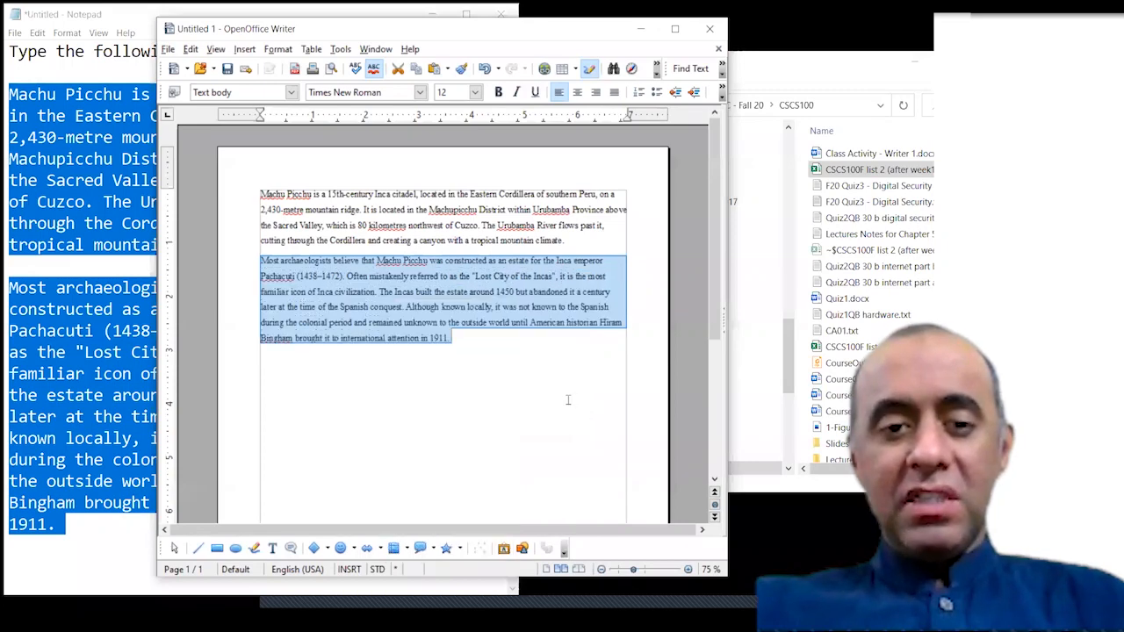
Step: Zoom the document to 115% and widen the Writer window to examine both Machu Picchu paragraphs at full line width
click(457, 356)
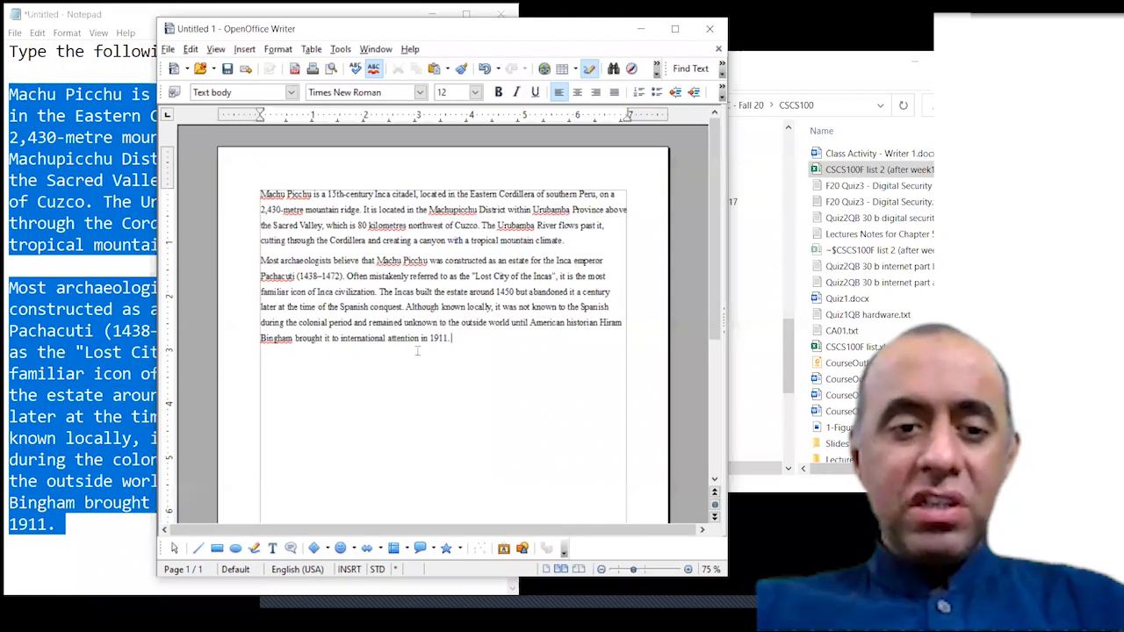
click(260, 263)
drag(260, 261, 276, 292)
drag(279, 316, 277, 306)
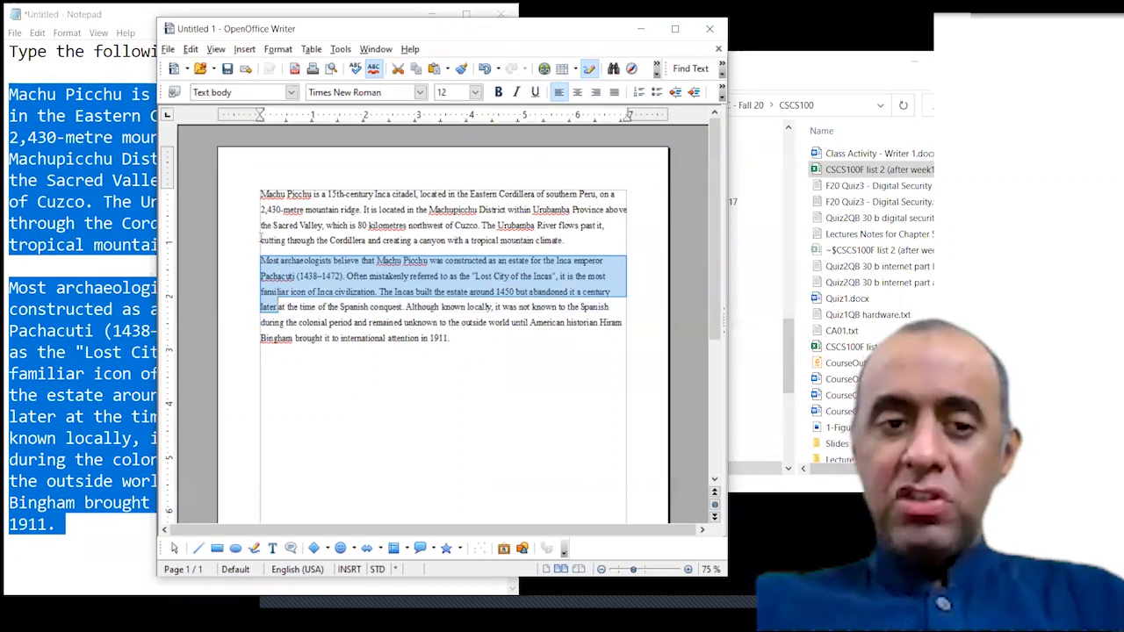
click(689, 570)
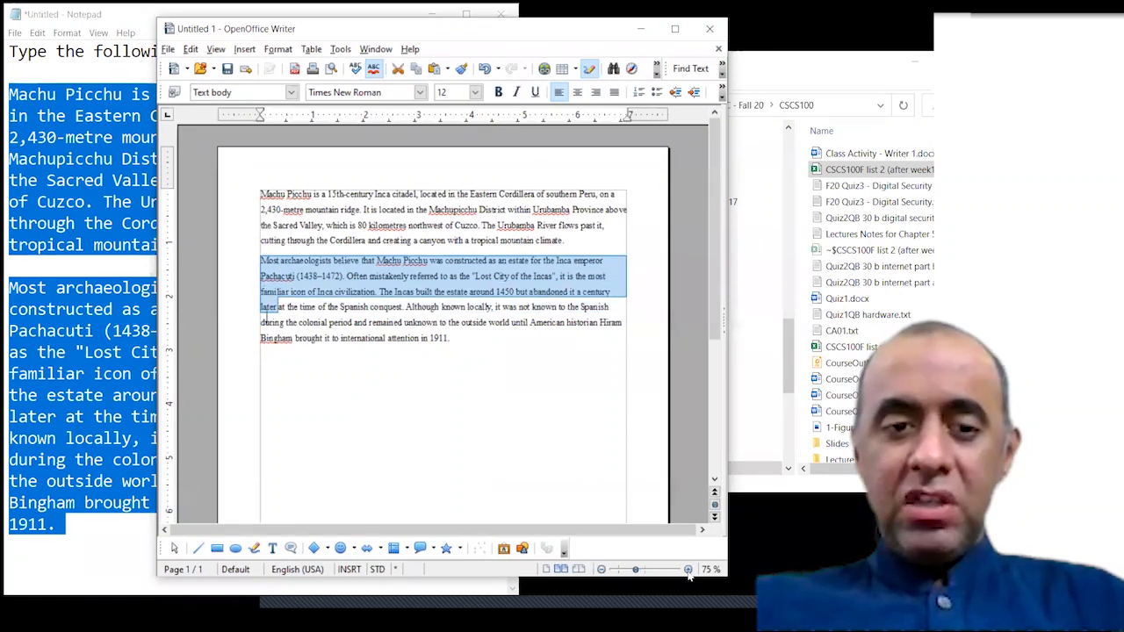
click(688, 570)
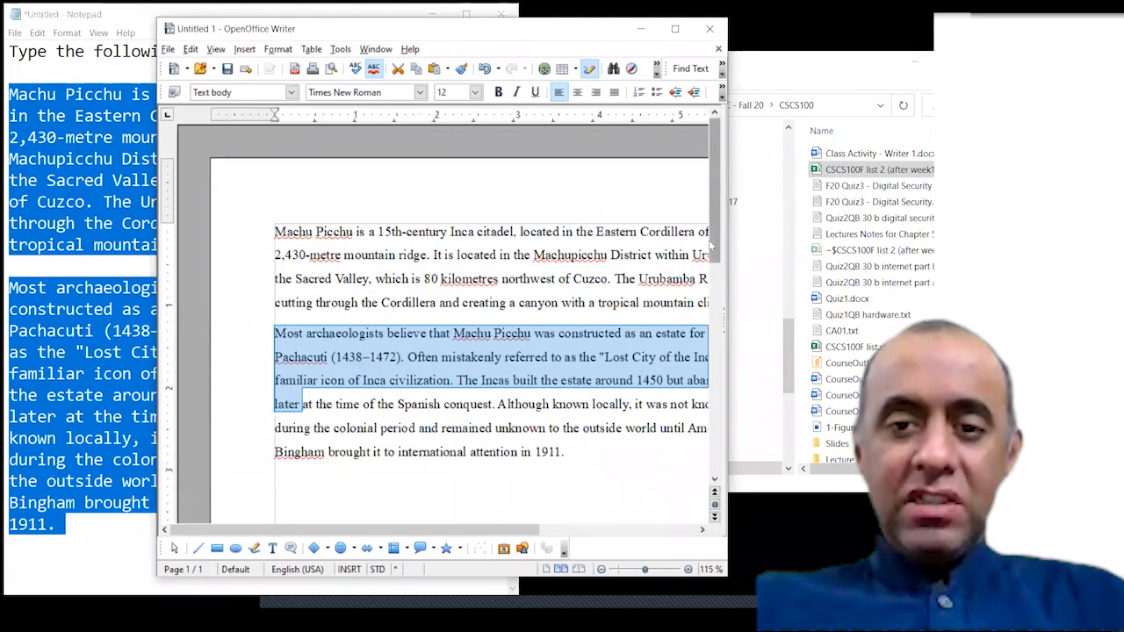
drag(711, 250, 709, 354)
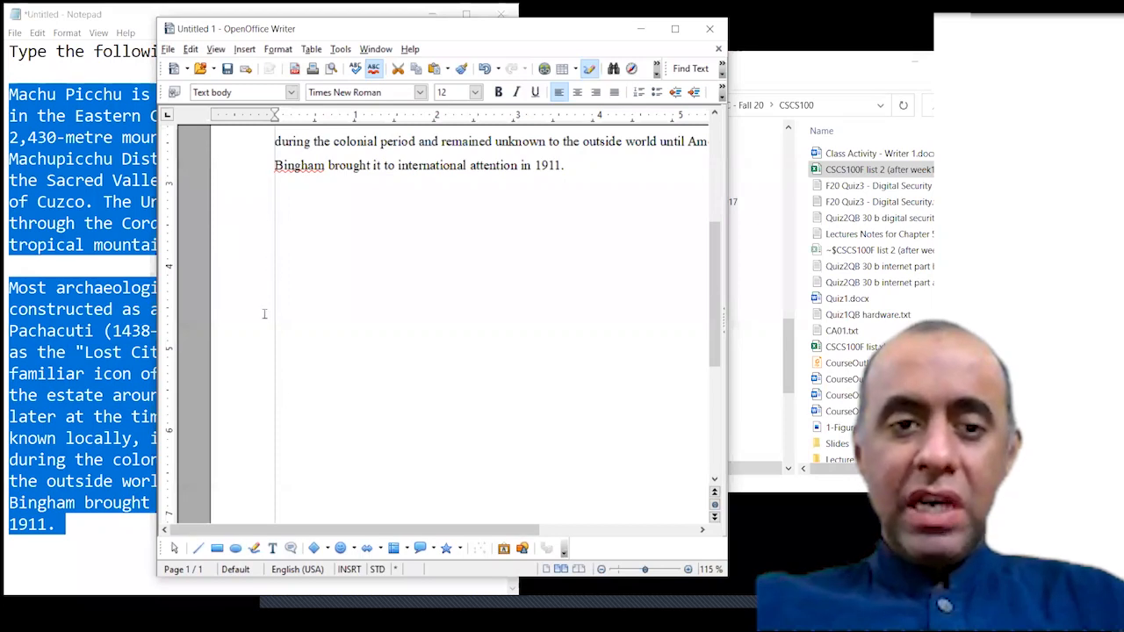
drag(714, 304, 715, 226)
click(498, 265)
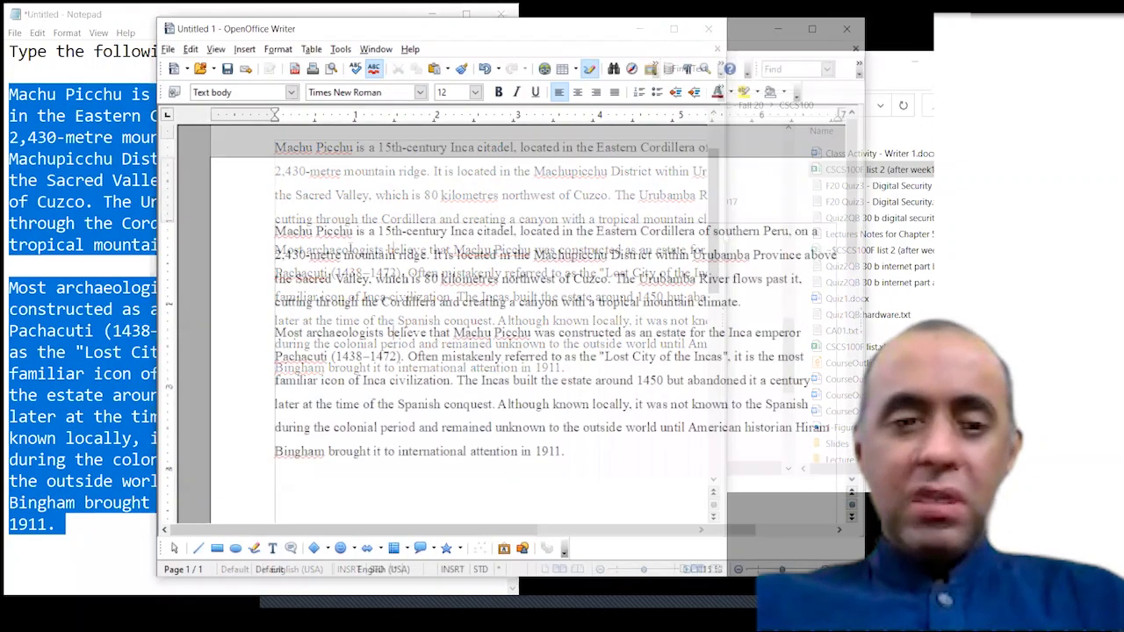
Step: Justify both Machu Picchu paragraphs and check the alignment of their line ends
drag(274, 230, 755, 304)
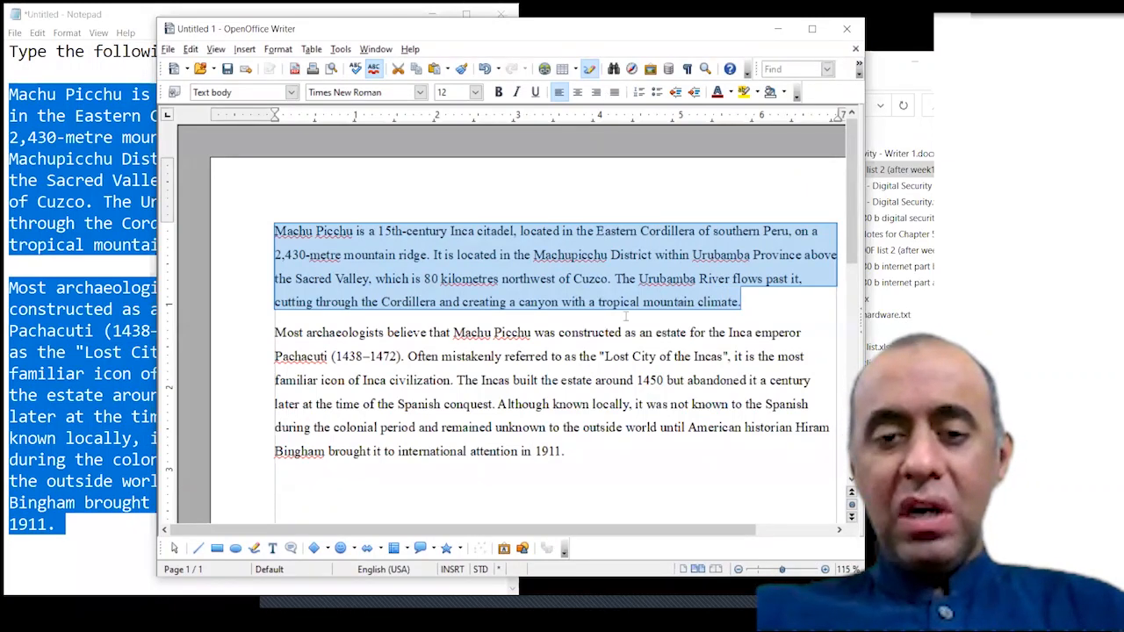
drag(284, 239, 604, 457)
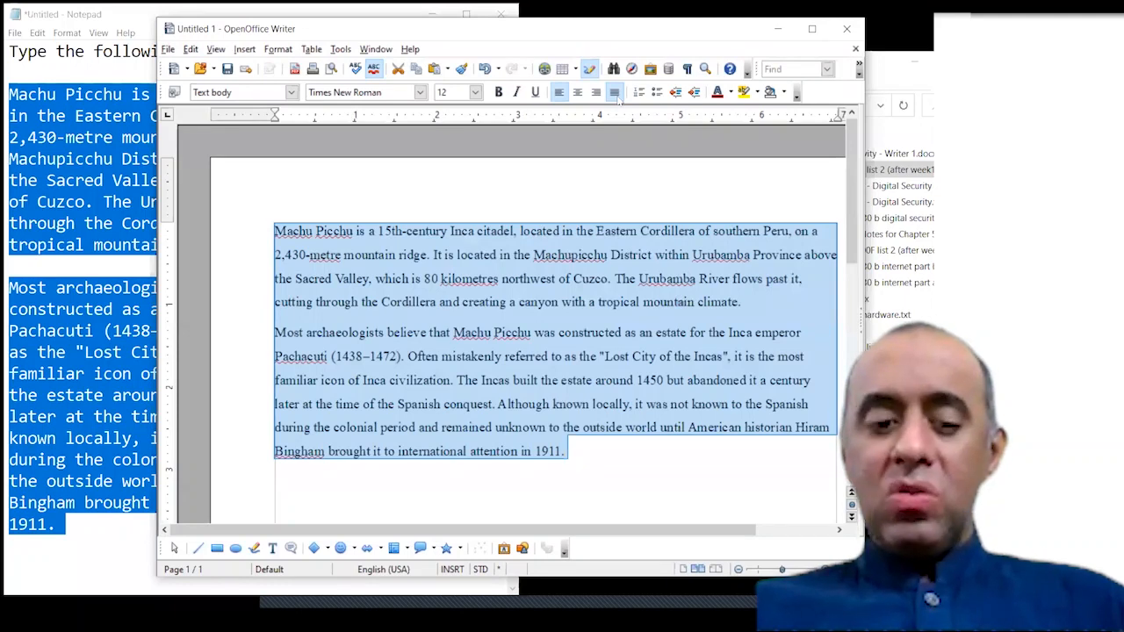
click(616, 94)
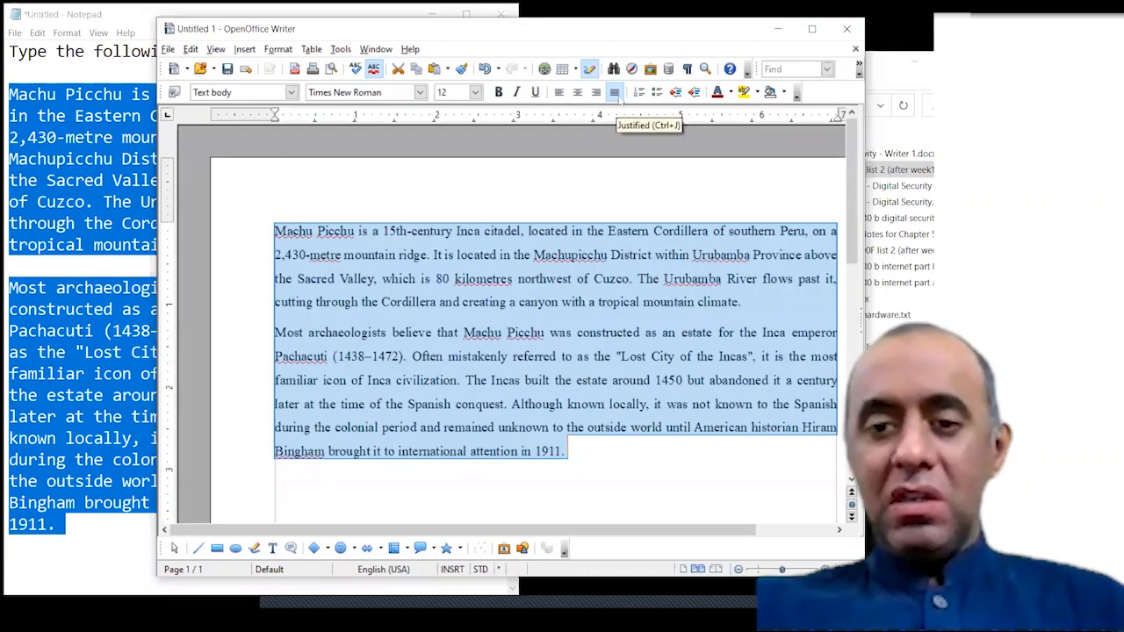
click(710, 299)
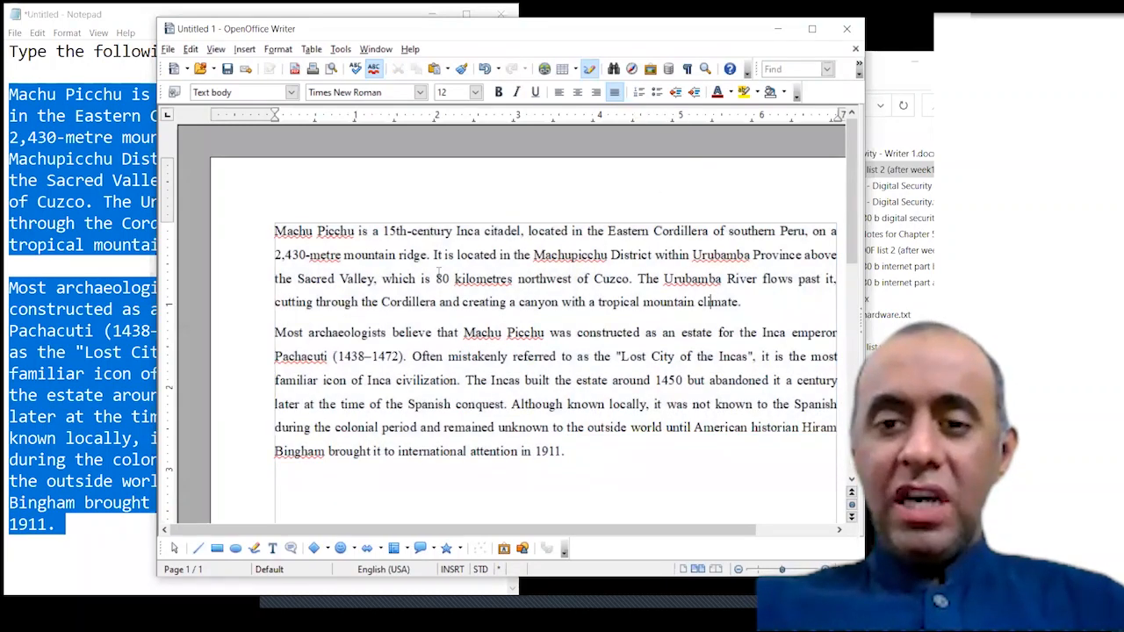
drag(830, 231, 836, 279)
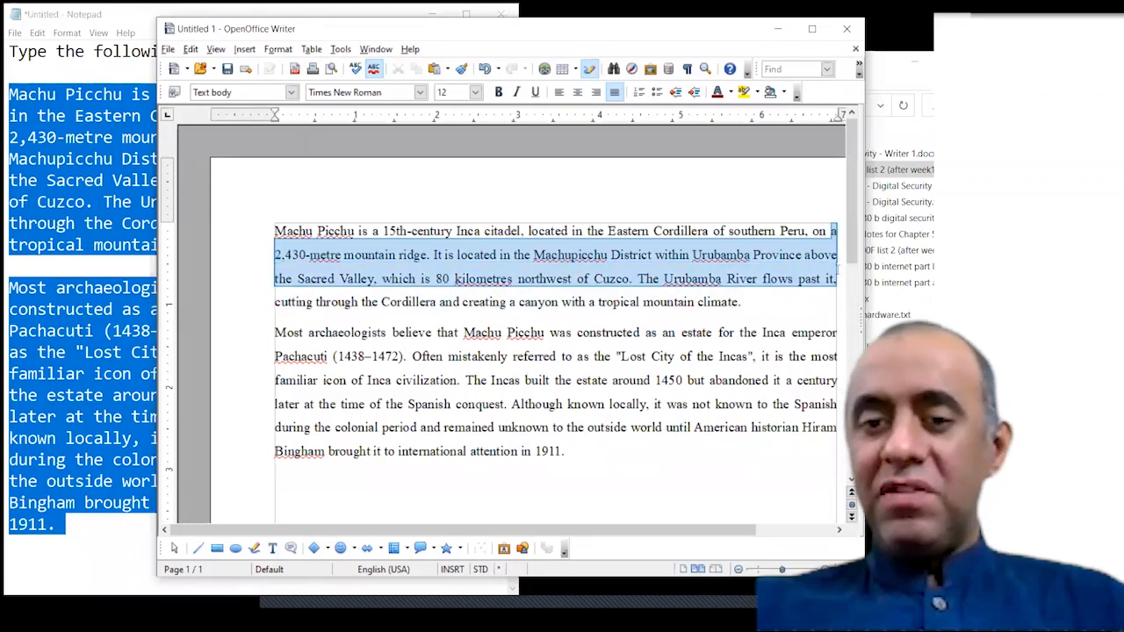
click(800, 274)
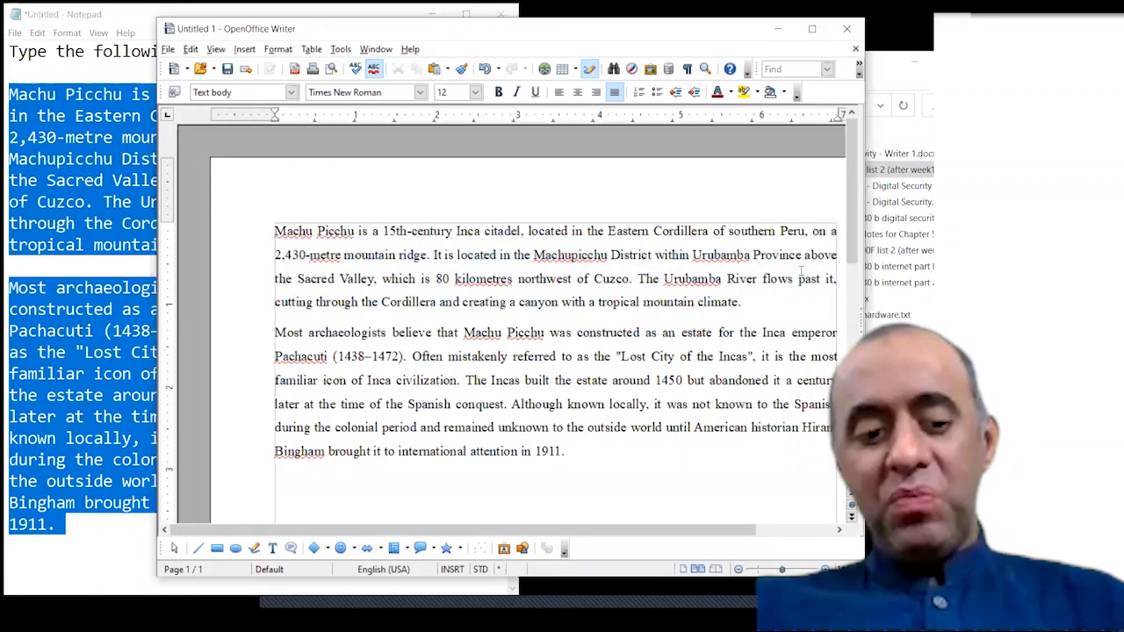
Step: Left-align the whole text and examine the line ends and word gaps in the first paragraph
key(ctrl+a)
key(ctrl+l)
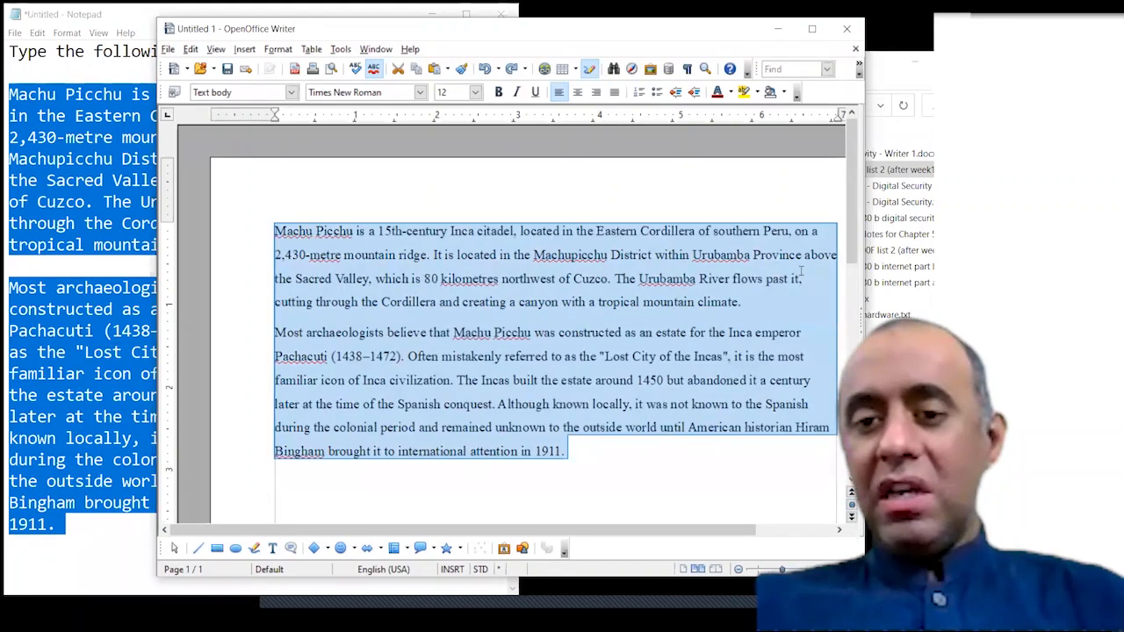
click(825, 239)
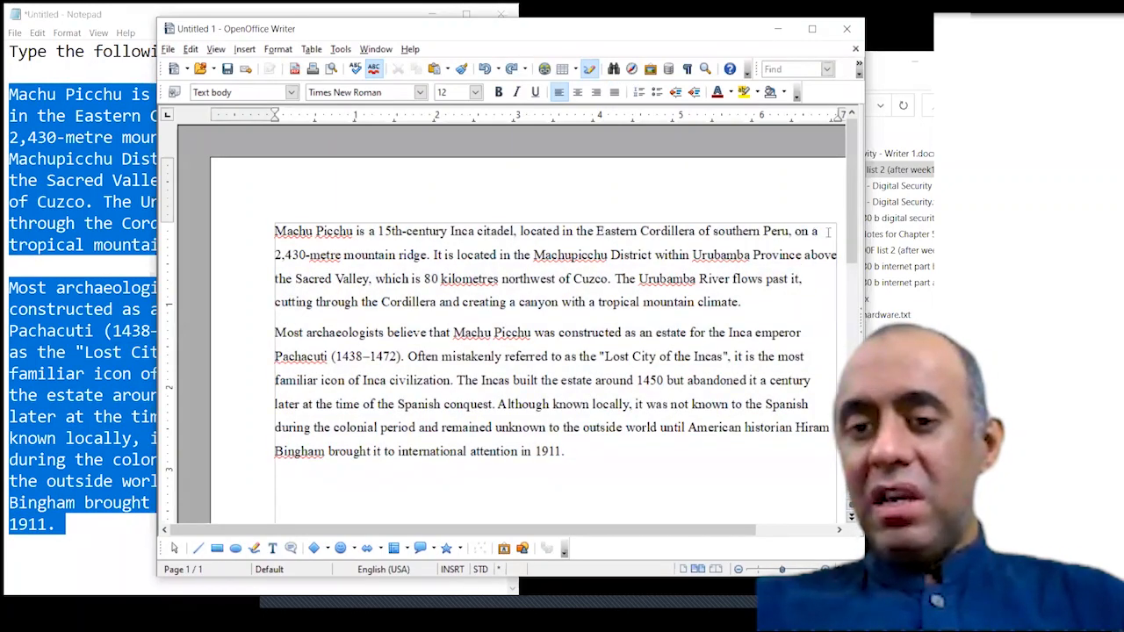
click(638, 231)
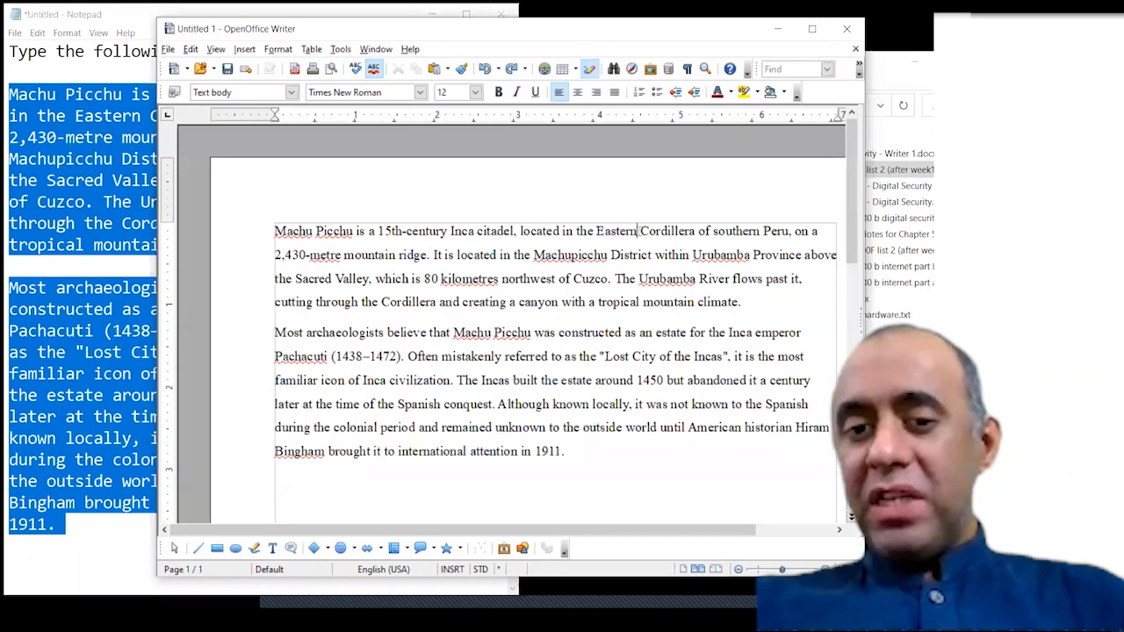
click(695, 231)
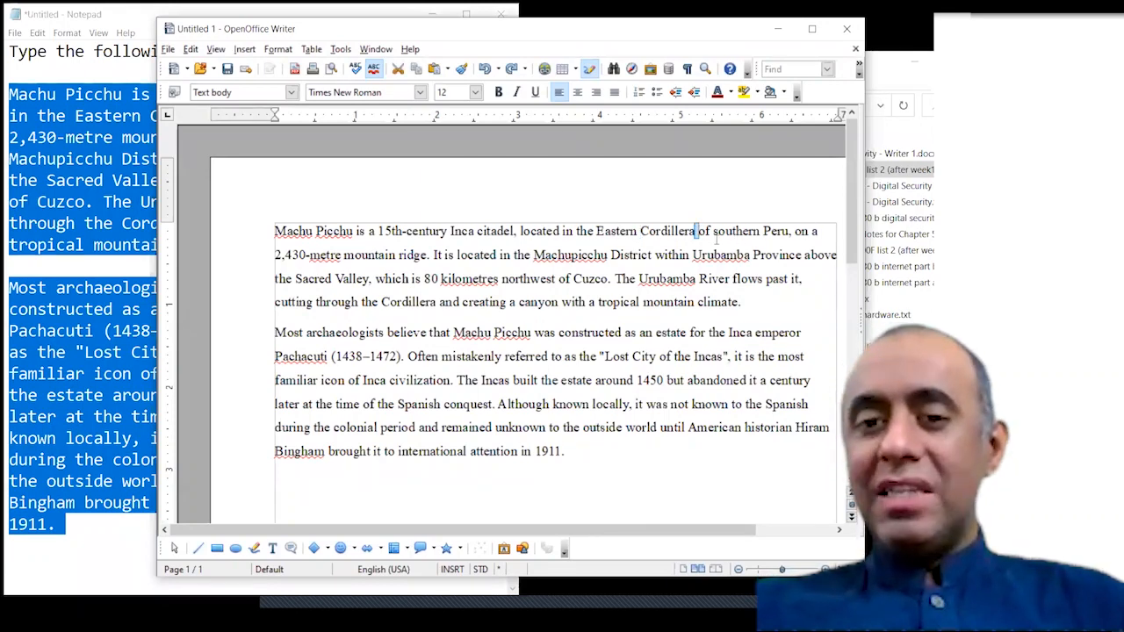
click(448, 231)
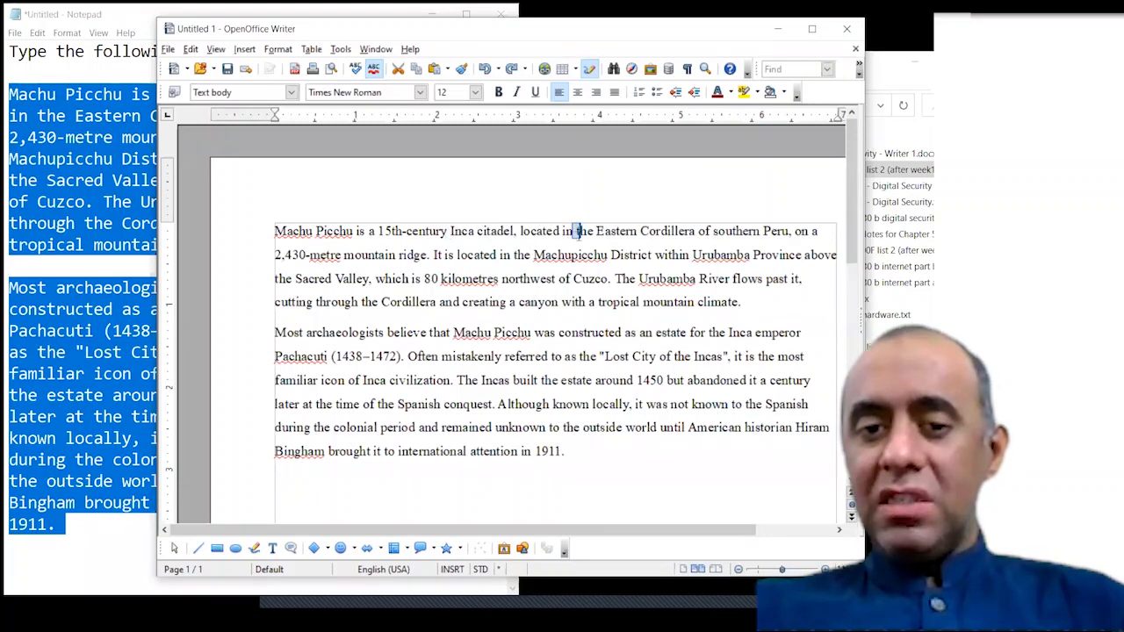
click(694, 231)
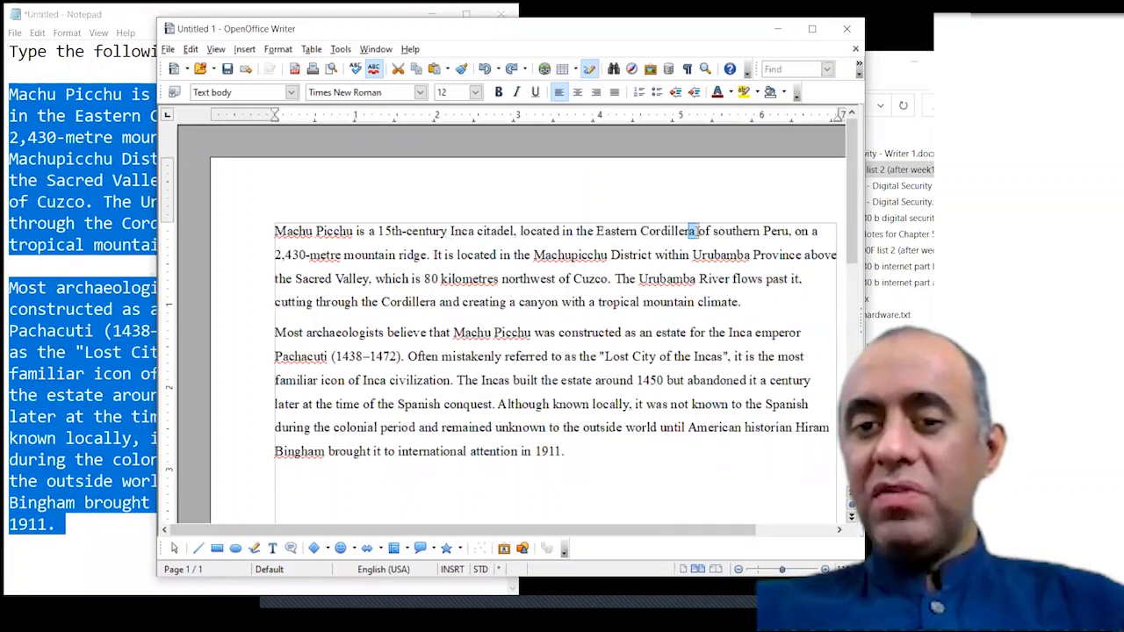
click(701, 233)
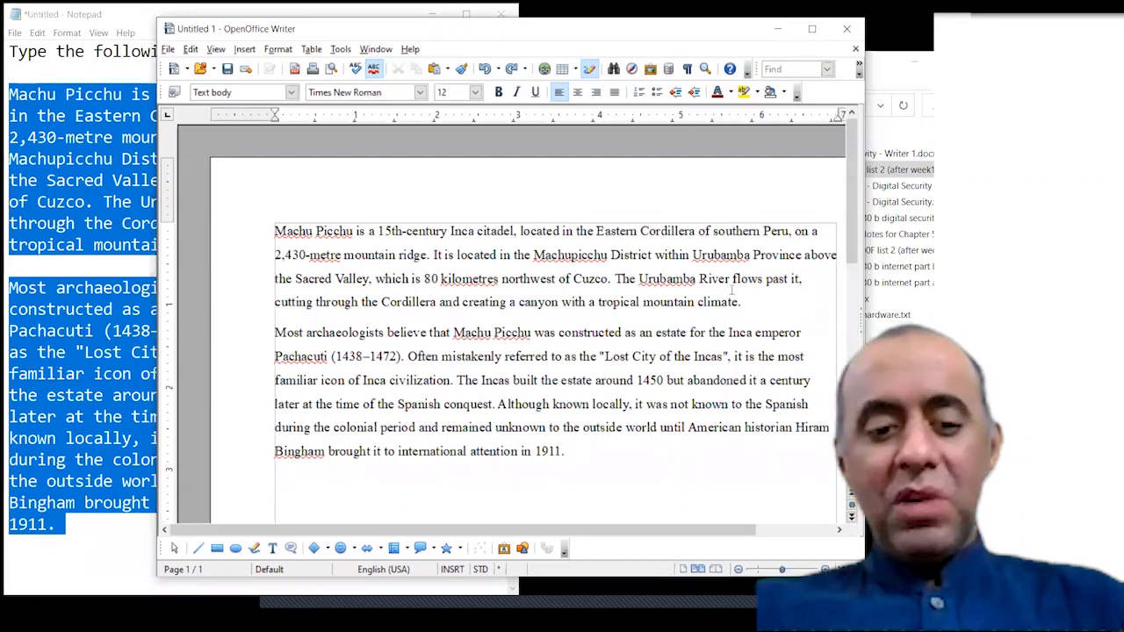
Step: Justify the whole text again and inspect the gaps between words in the first paragraph
key(ctrl+a)
key(ctrl+j)
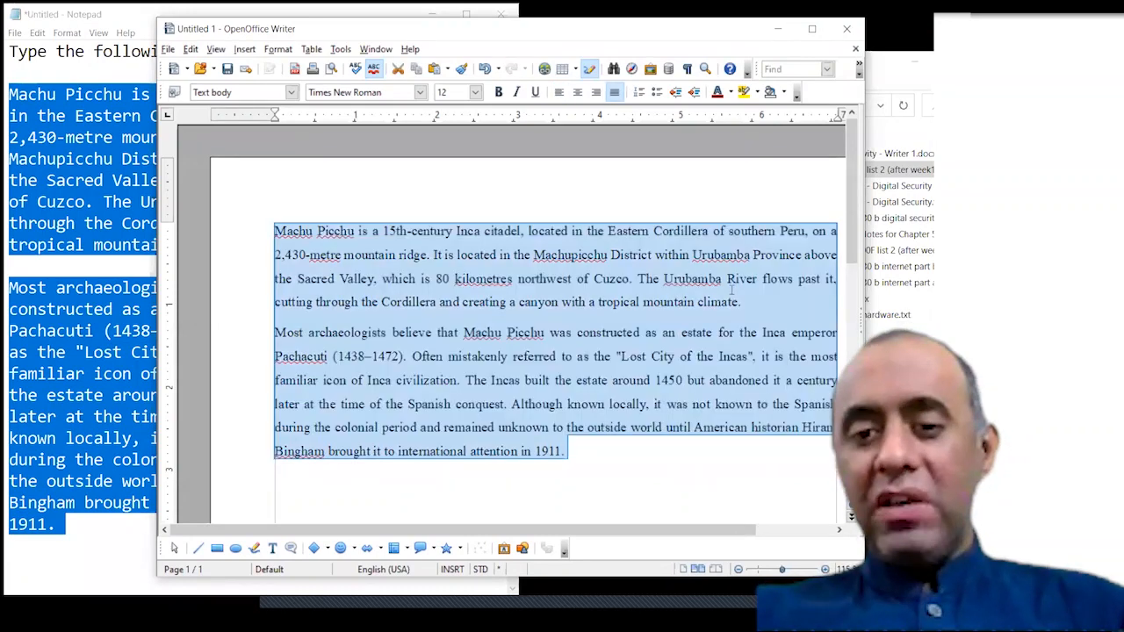
click(732, 290)
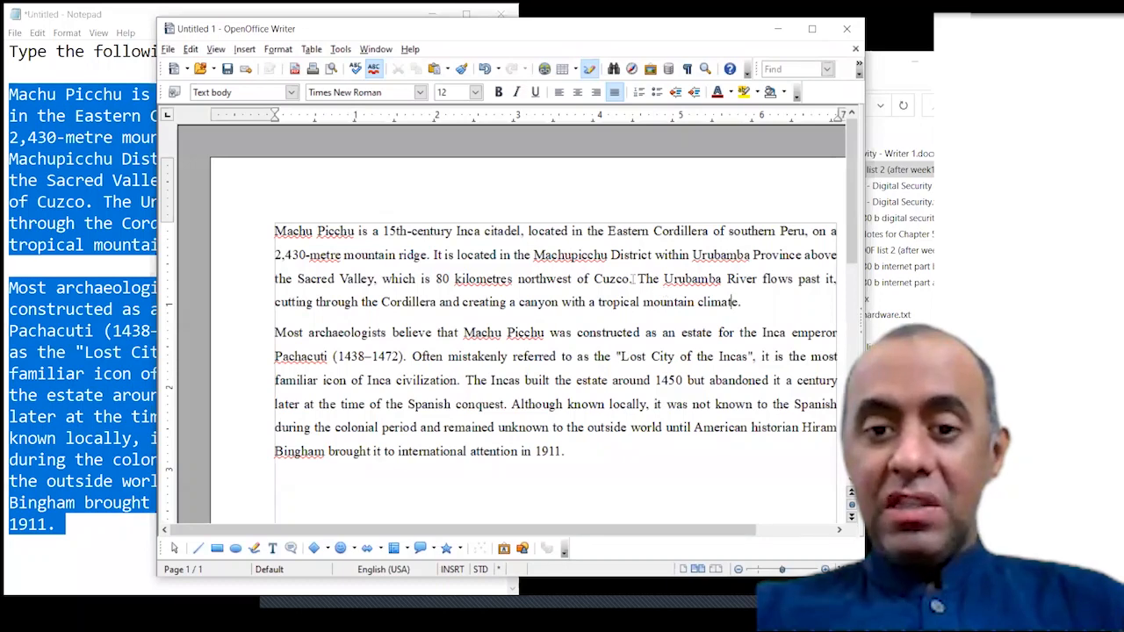
drag(632, 279, 640, 279)
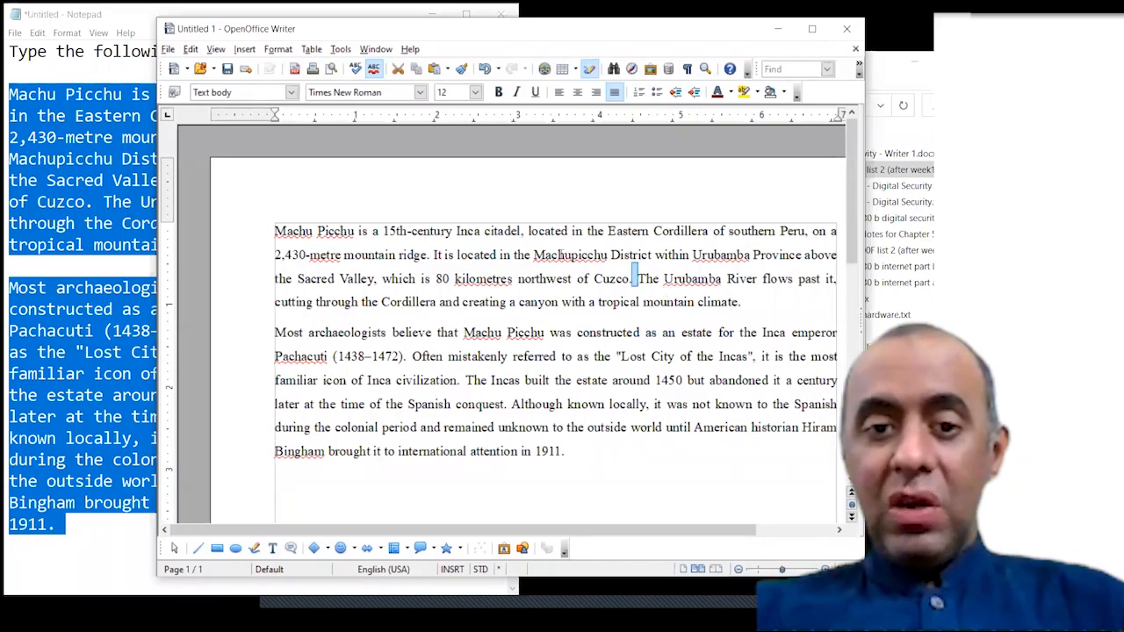
click(570, 232)
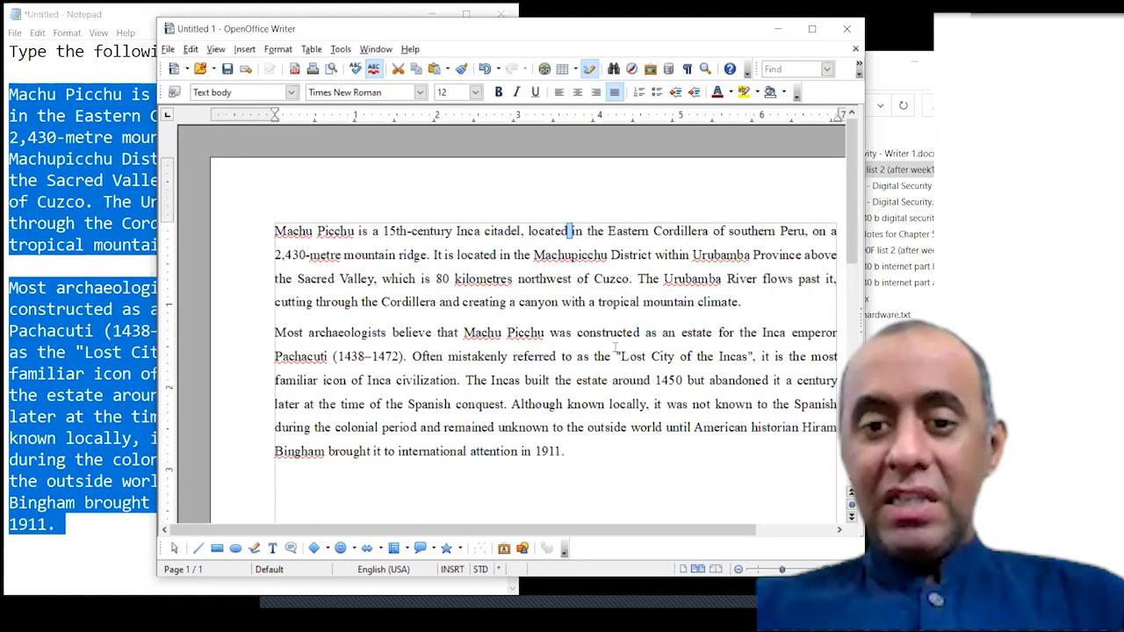
click(616, 356)
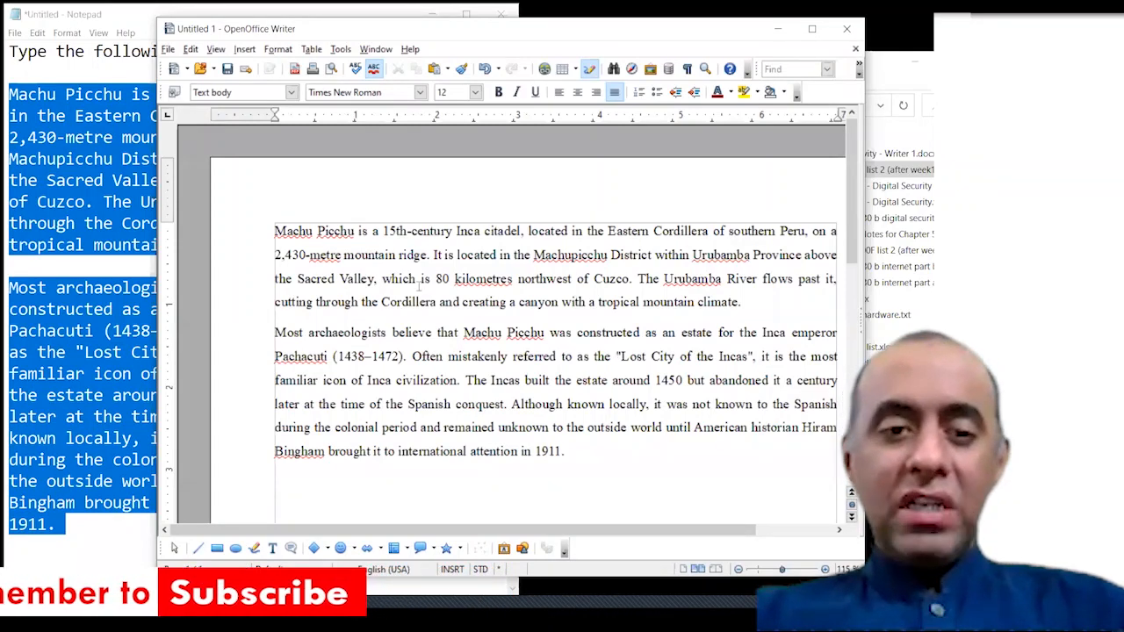
drag(317, 231, 506, 301)
click(506, 301)
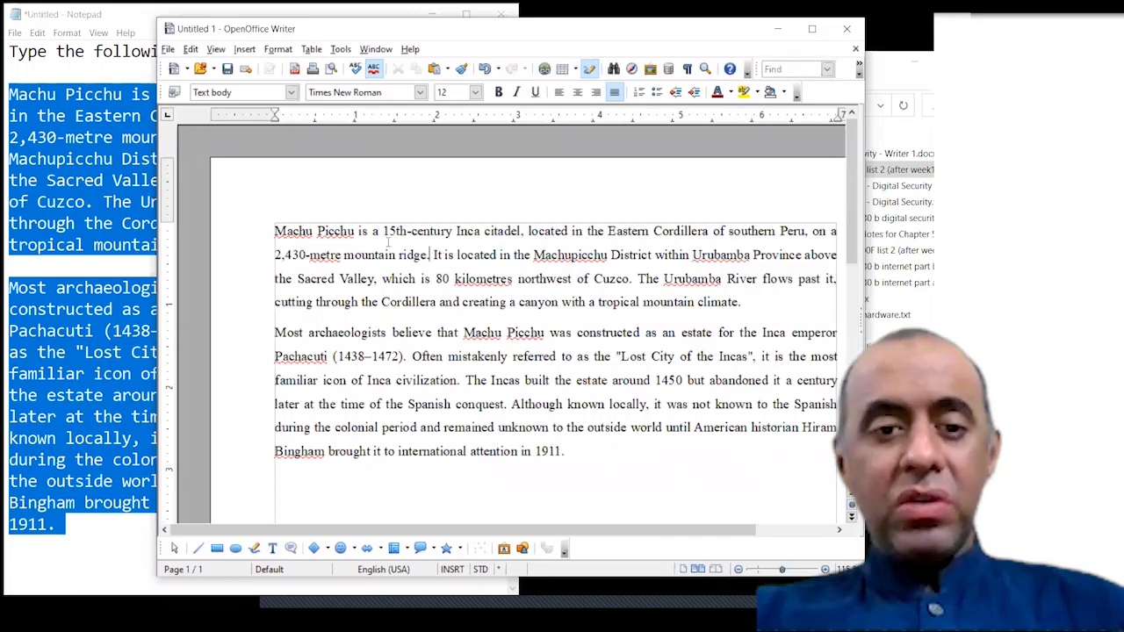
drag(388, 253, 483, 255)
click(461, 281)
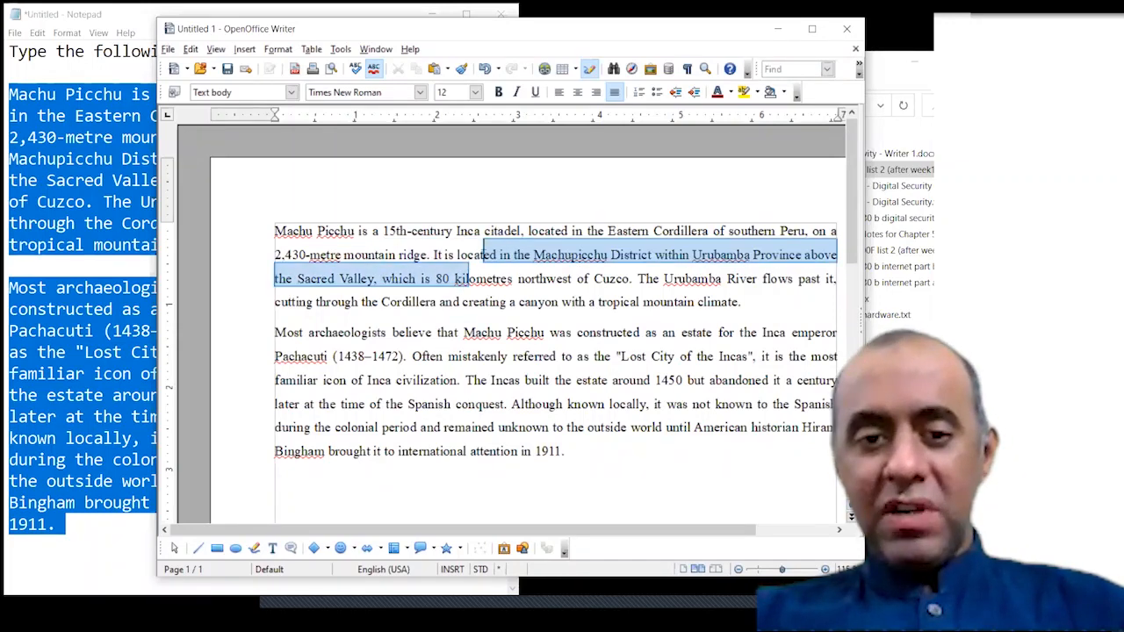
click(484, 255)
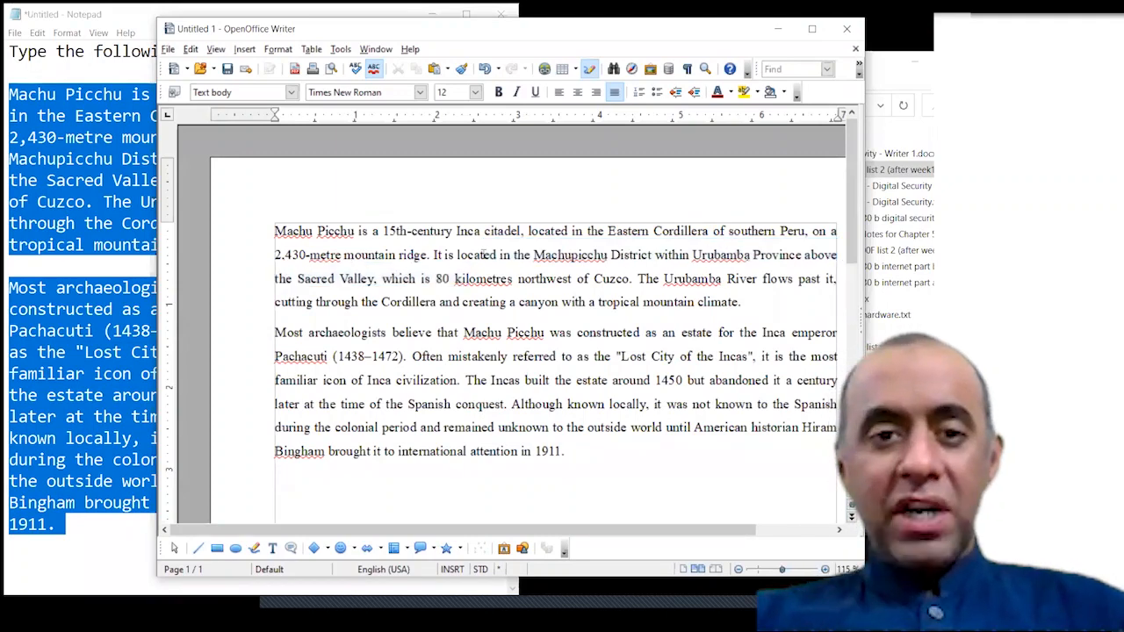
Step: Turn on nonprinting characters and examine the extent of the paragraphs and their paragraph marks
click(687, 69)
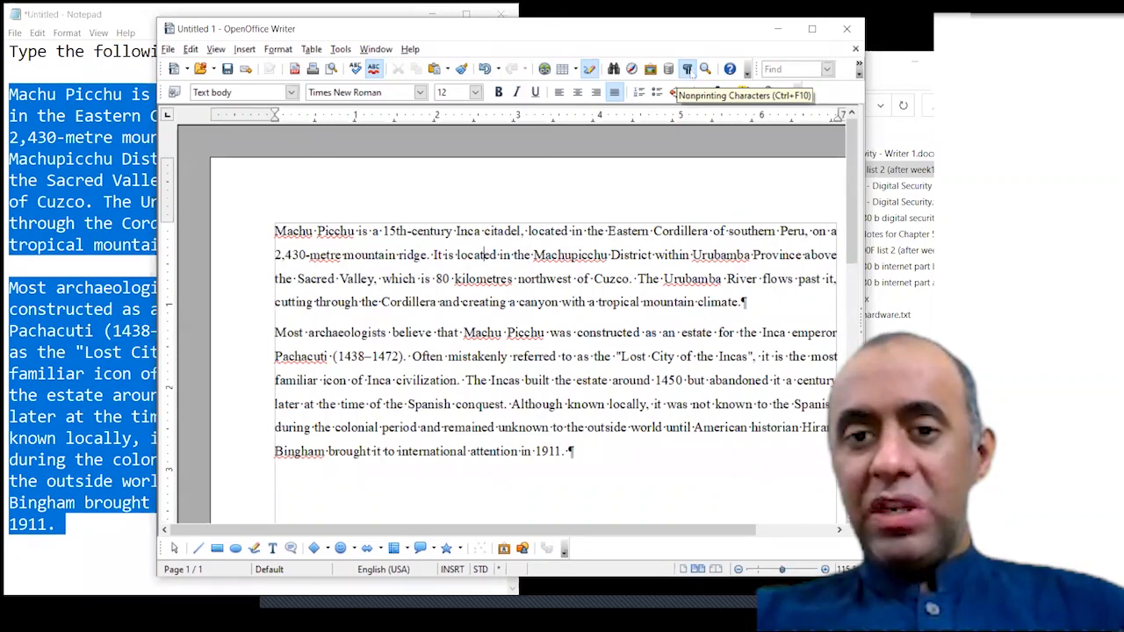
click(753, 299)
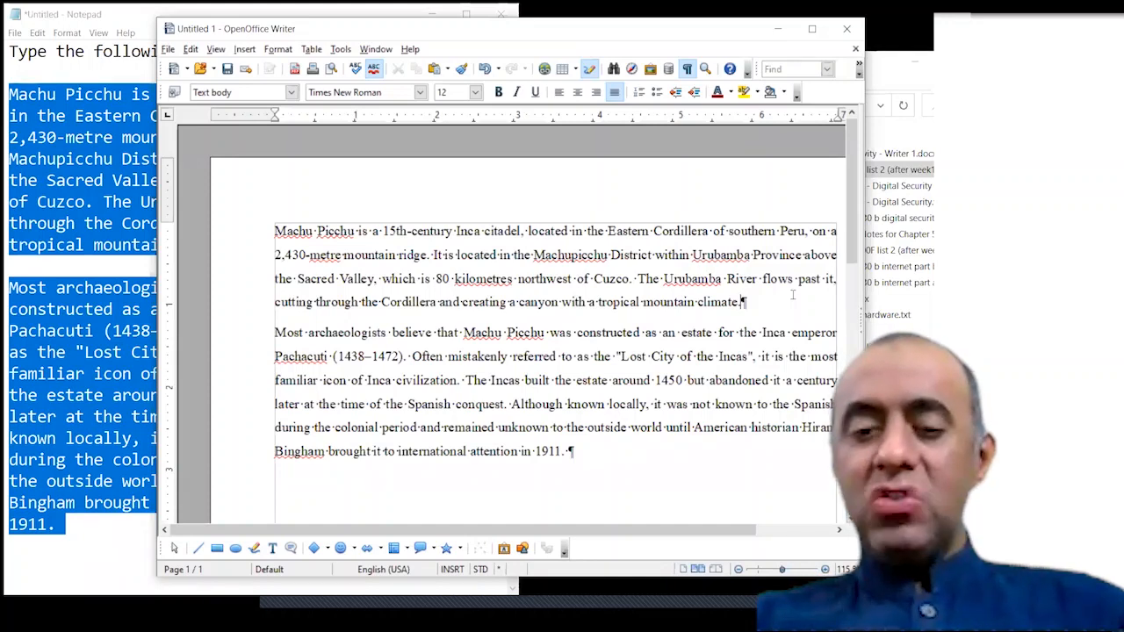
drag(742, 302, 711, 452)
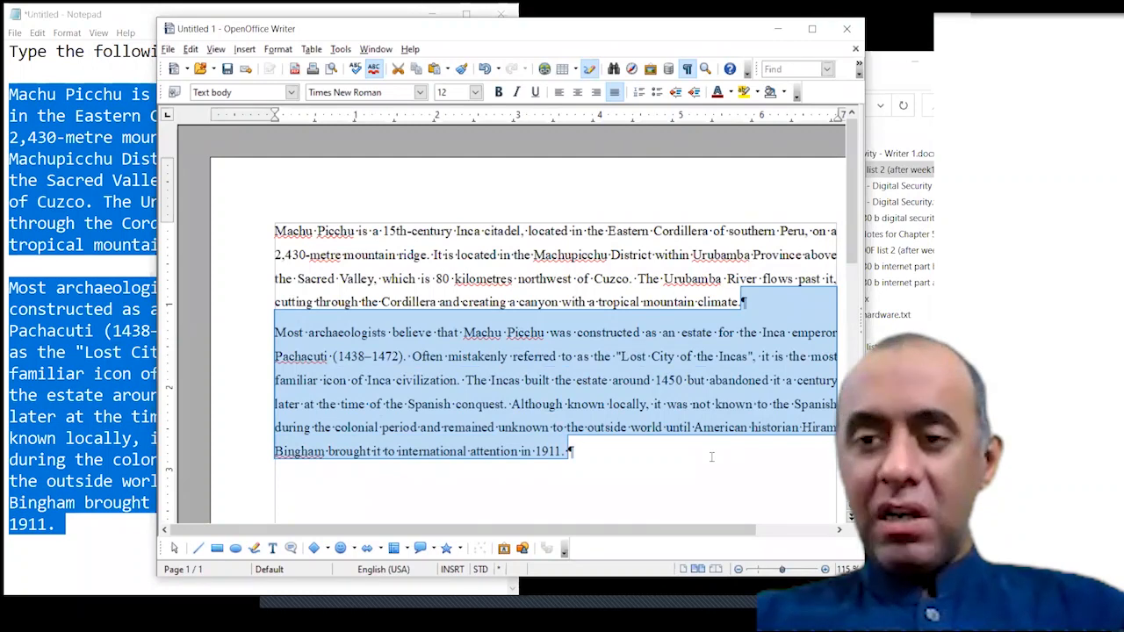
click(745, 330)
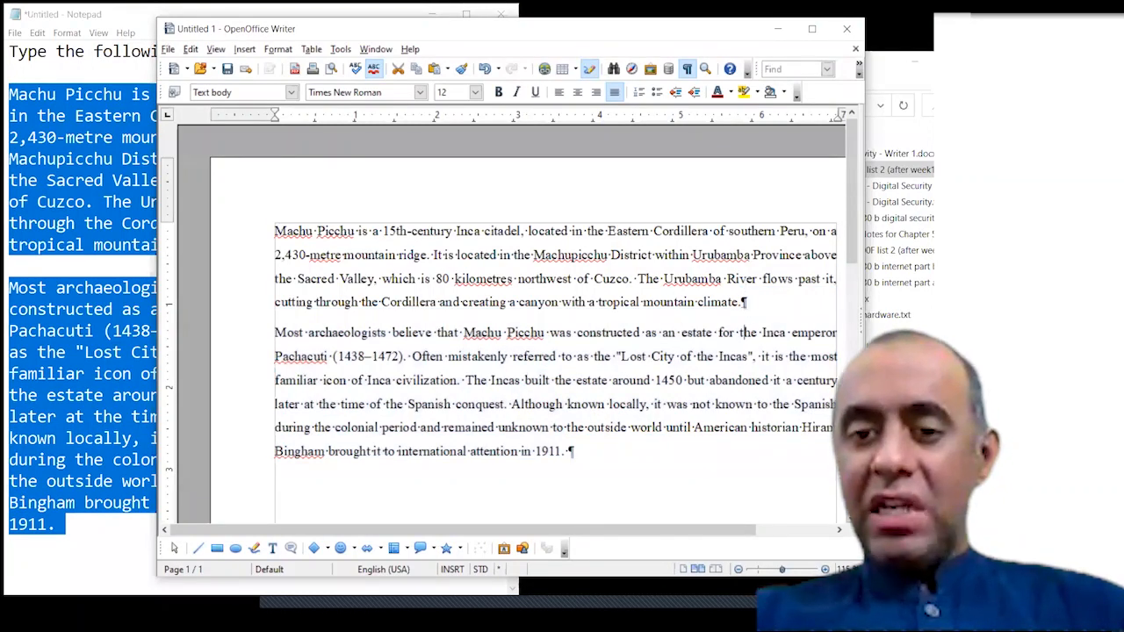
triple_click(746, 292)
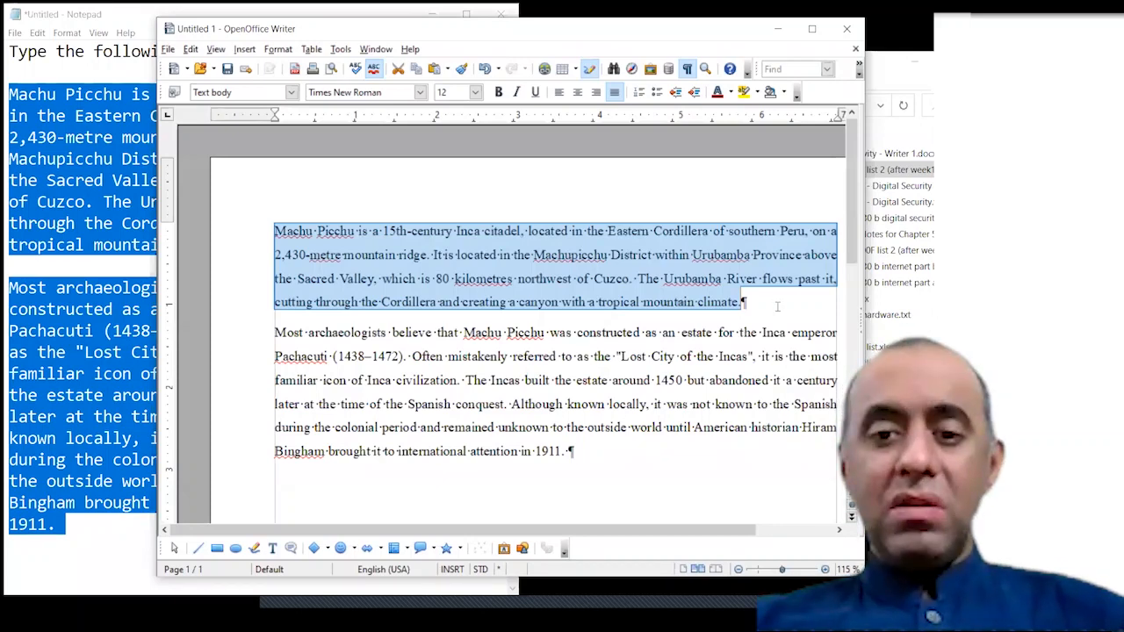
click(599, 290)
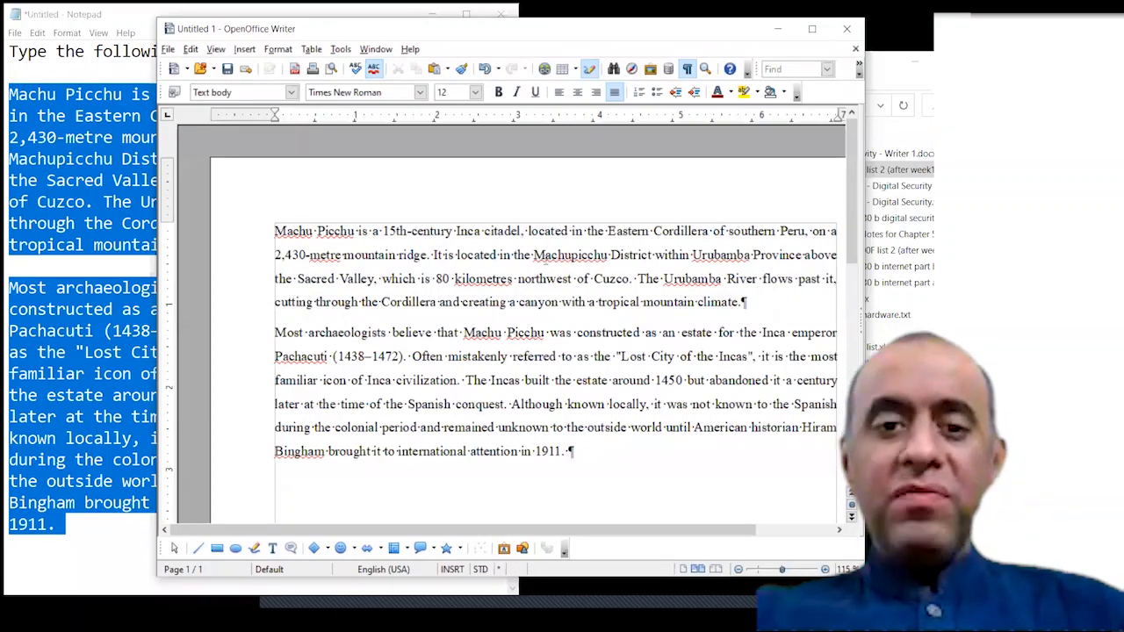
double_click(540, 278)
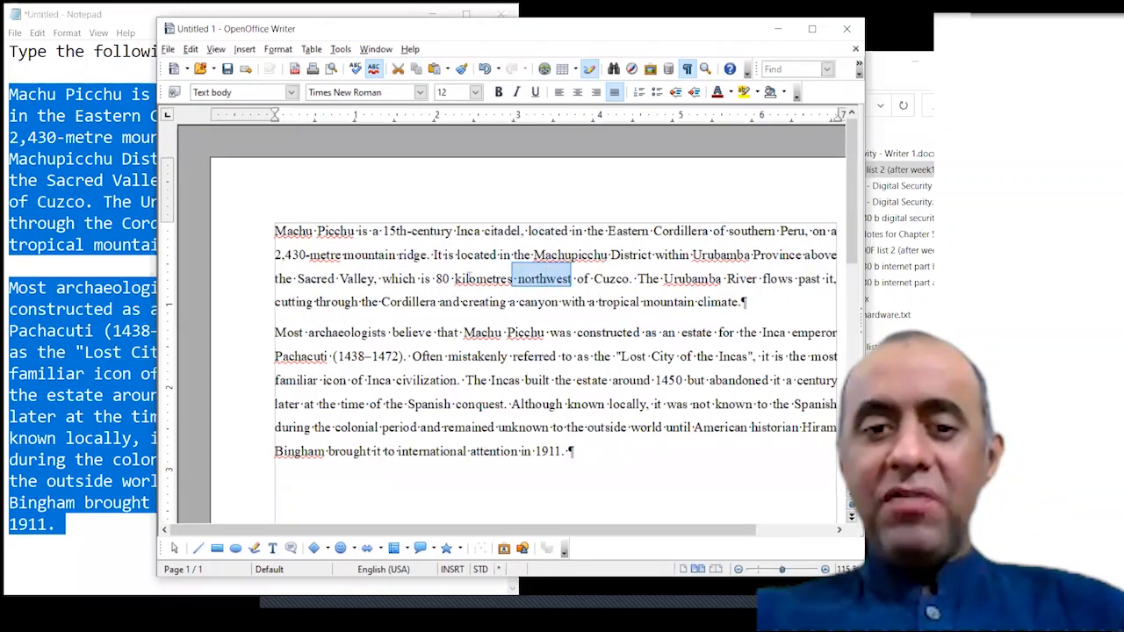
click(469, 279)
drag(275, 231, 742, 303)
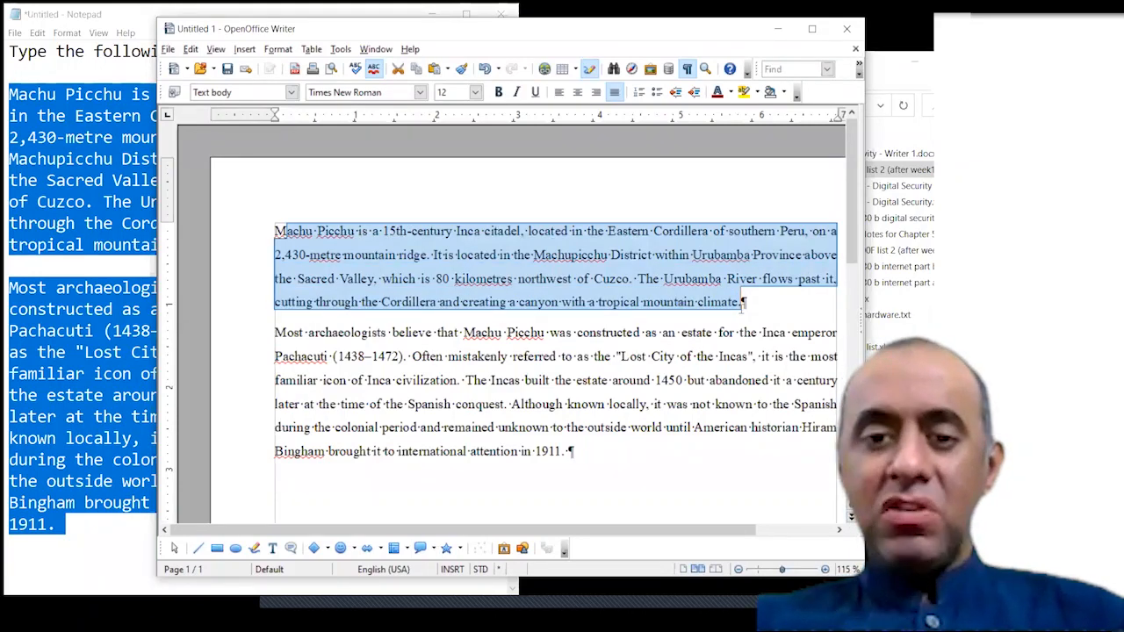
Step: Hide the nonprinting characters in the Machu Picchu text
click(514, 261)
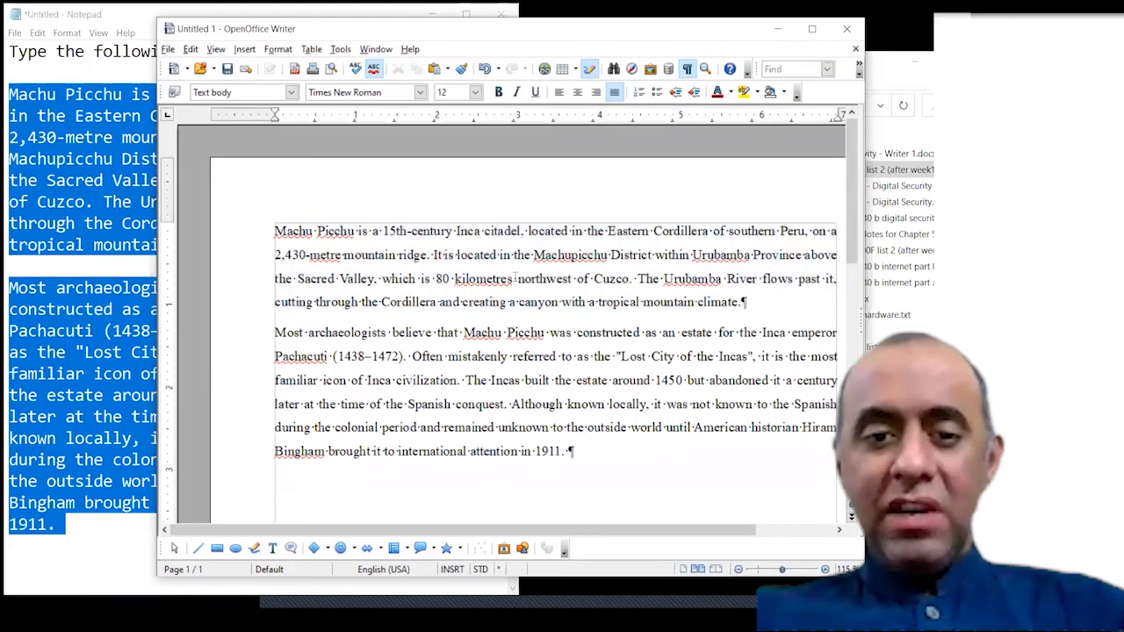
click(687, 69)
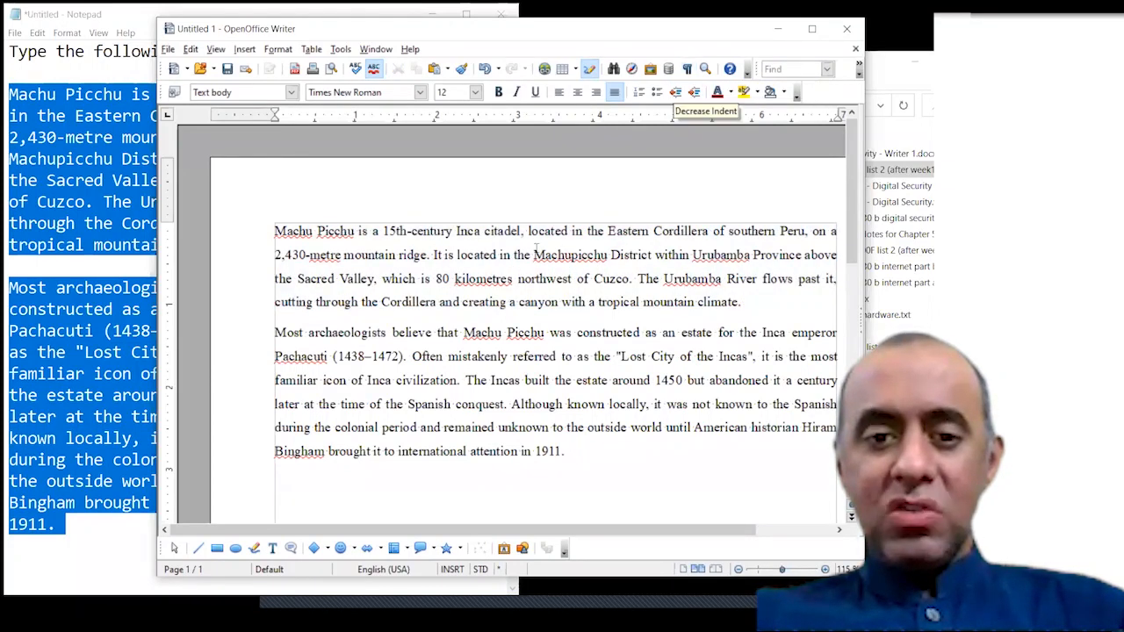
click(519, 274)
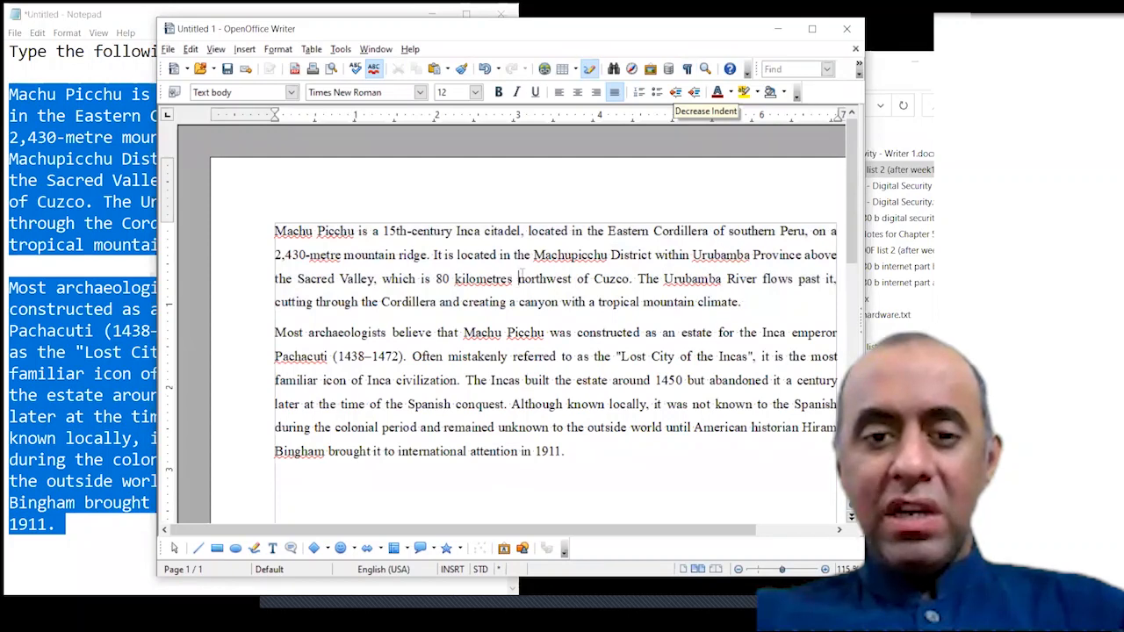
Step: Left-align only the first paragraph, examine the text it covers, and justify that paragraph again
click(564, 97)
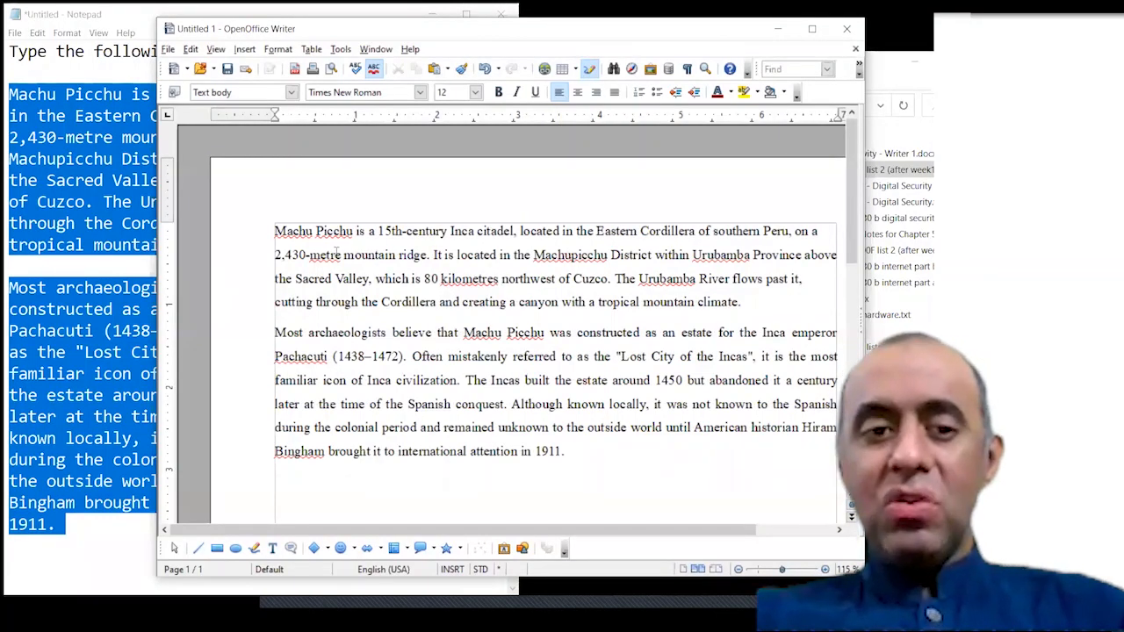
drag(292, 231, 742, 303)
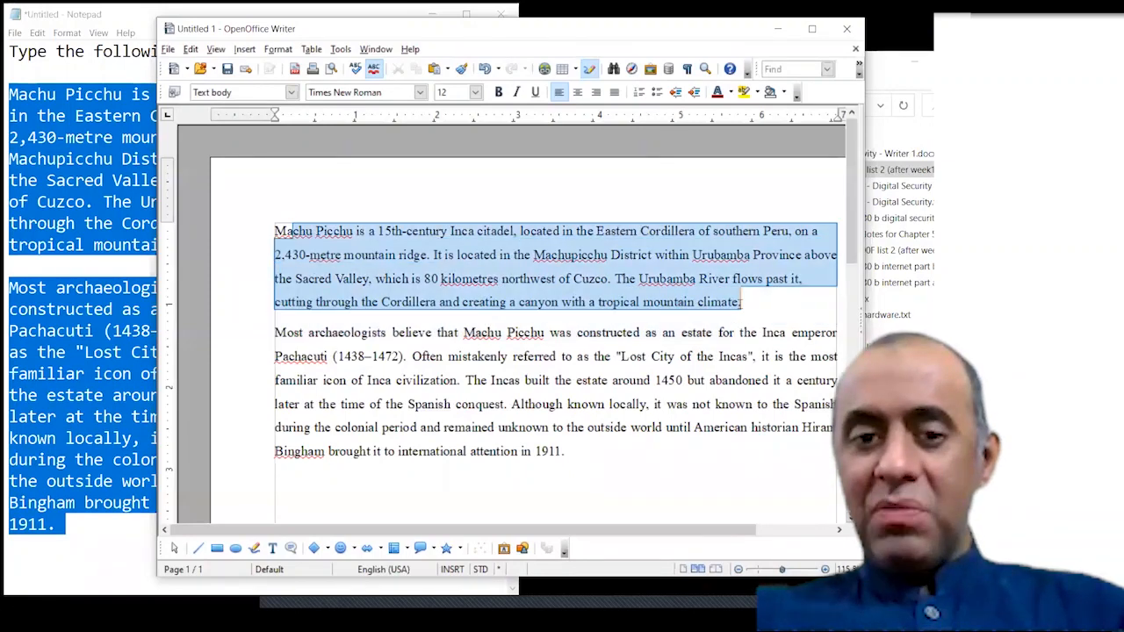
click(525, 278)
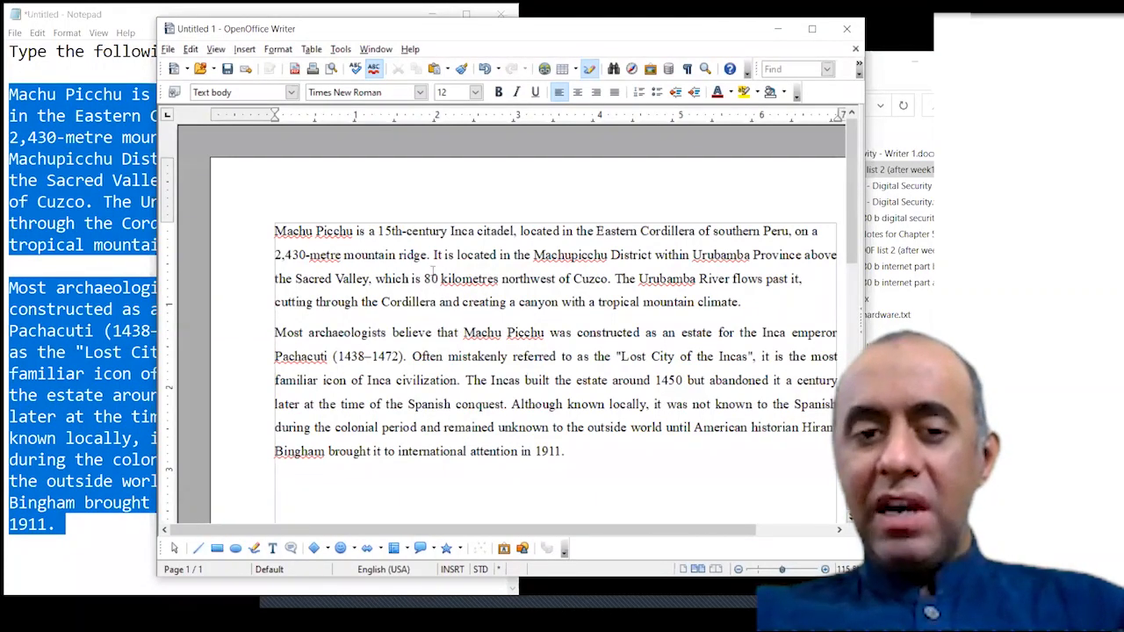
drag(274, 231, 696, 278)
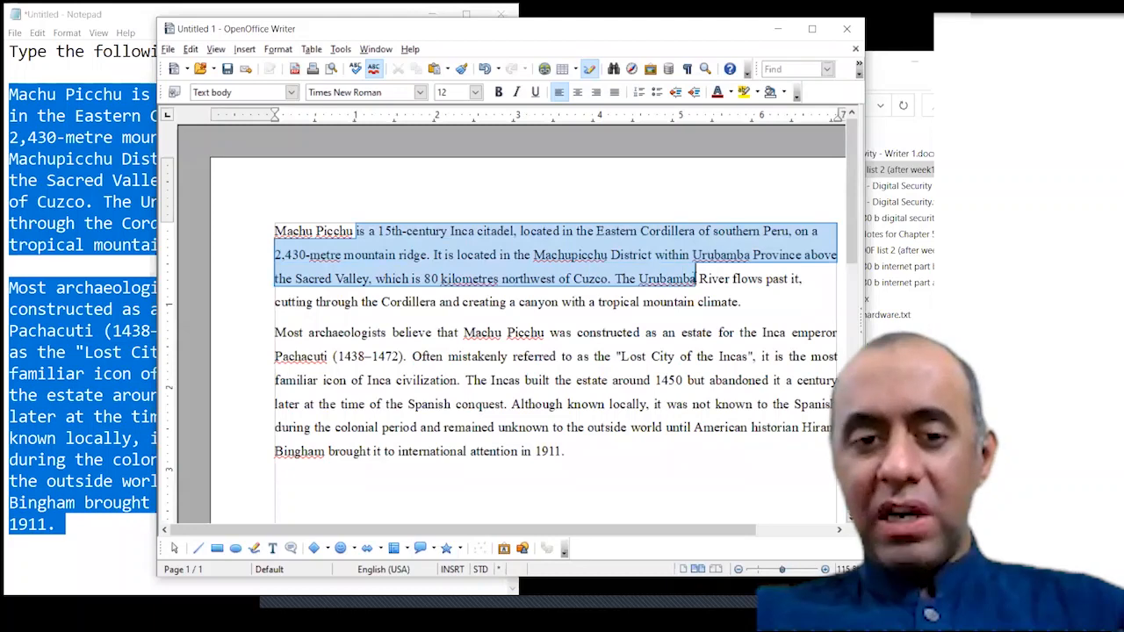
click(425, 279)
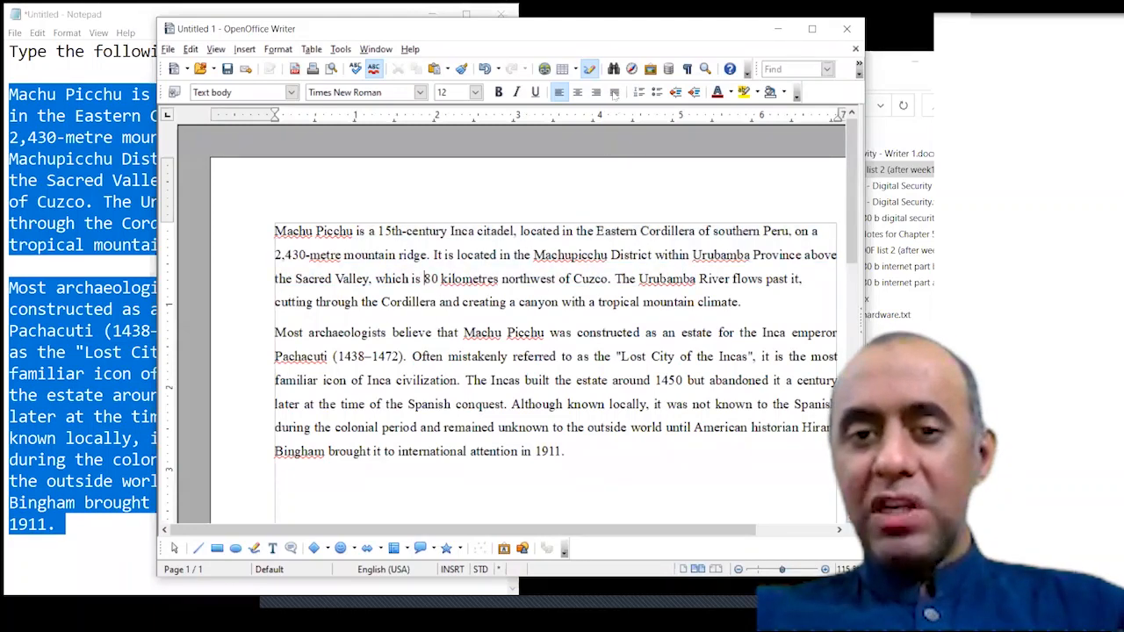
click(614, 92)
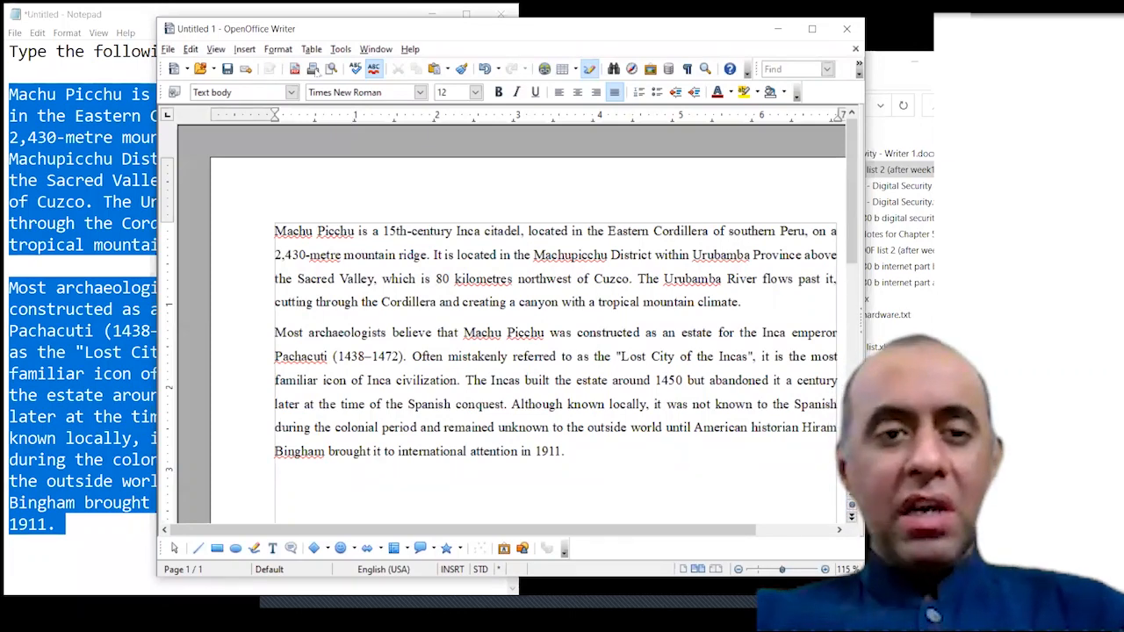
Step: Open the indent and spacing settings of the first paragraph's formatting
click(277, 49)
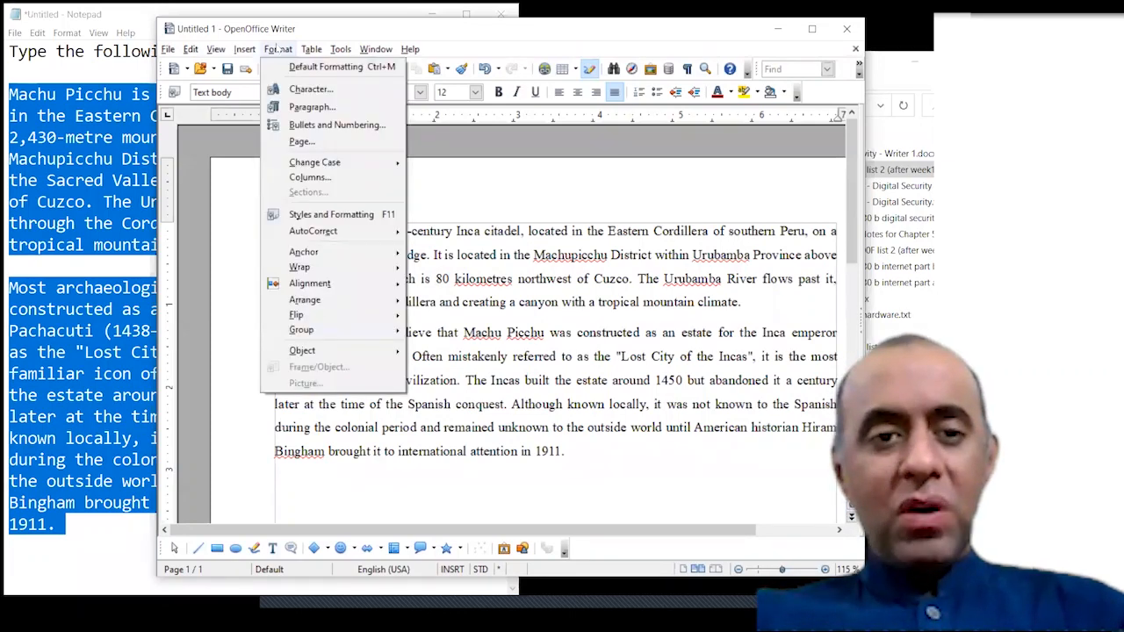
click(364, 107)
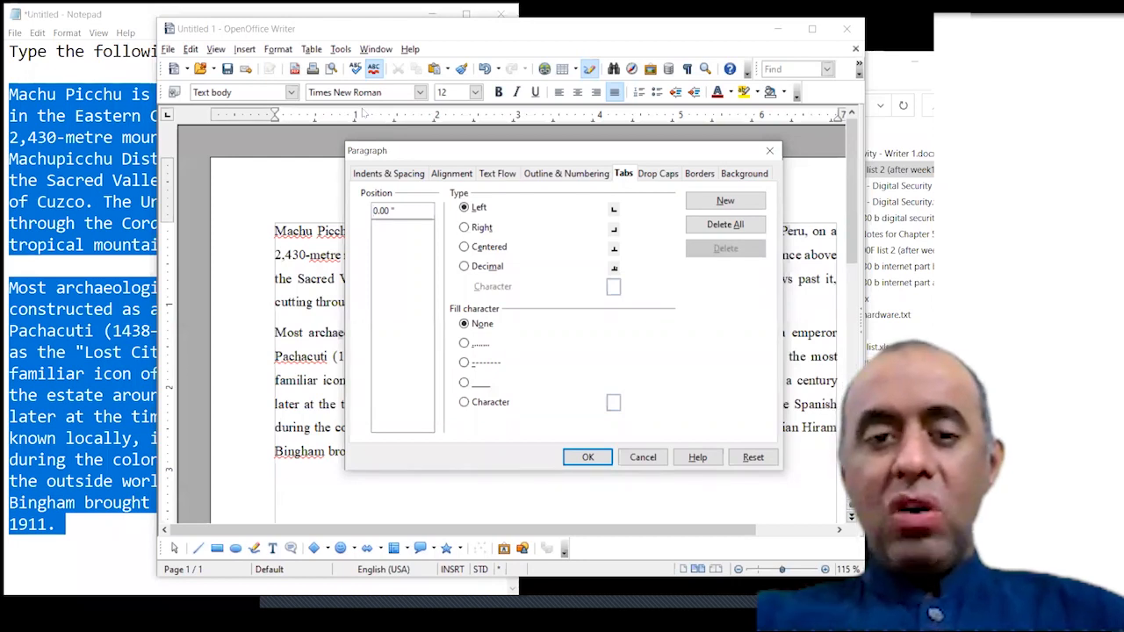
click(386, 174)
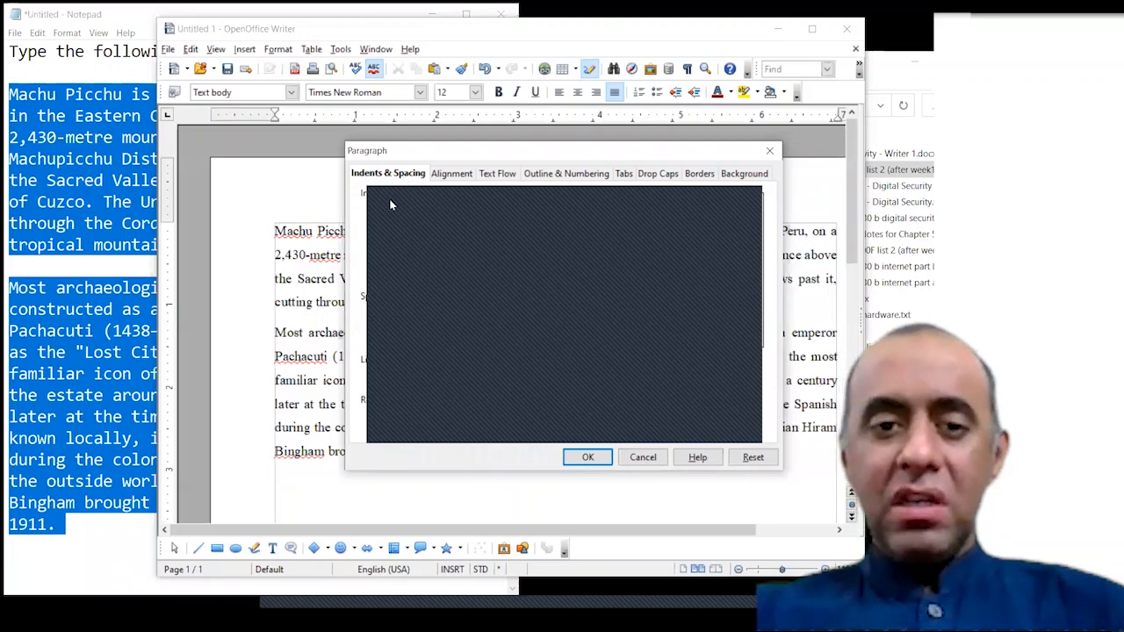
click(390, 201)
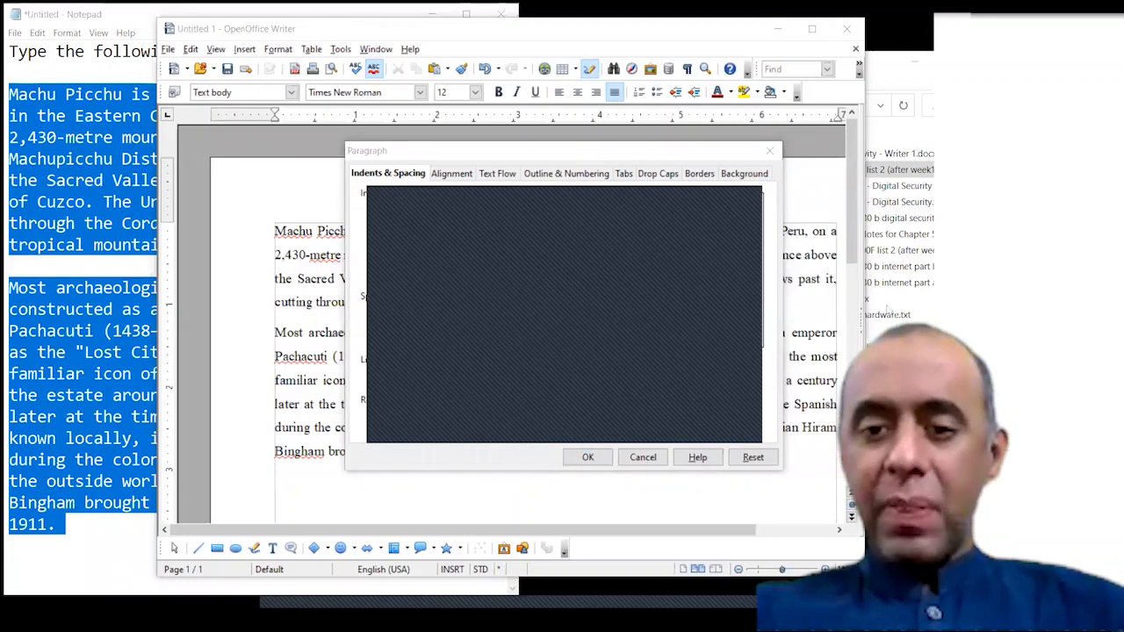
click(606, 432)
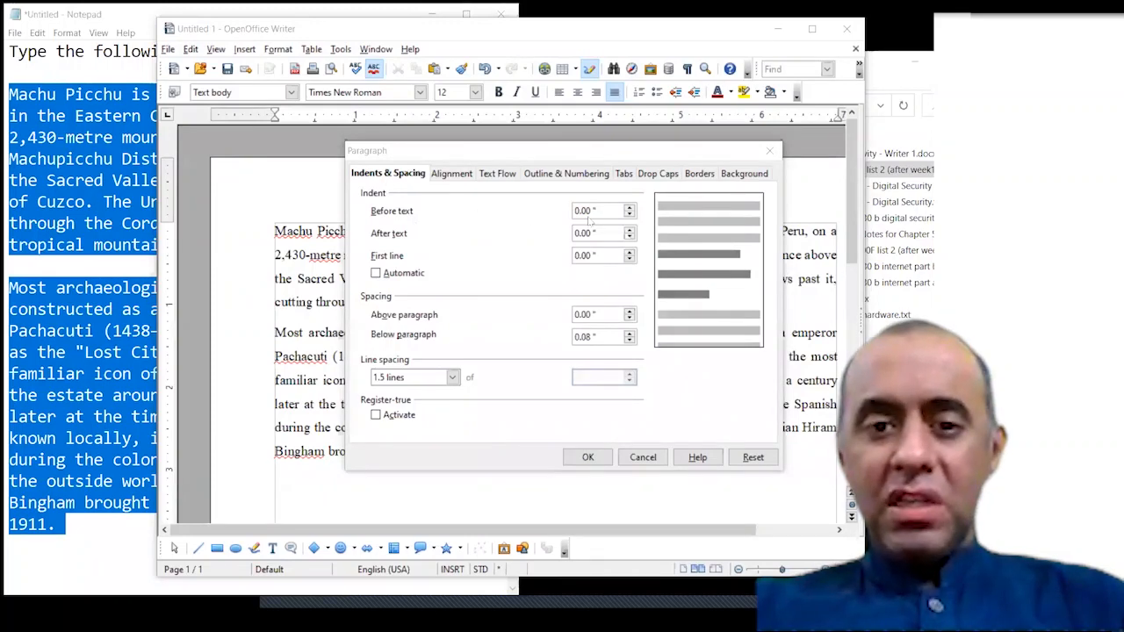
Step: Preview 1.00" indents before and after the first paragraph's text, and reset both to 0.00"
drag(580, 212, 571, 212)
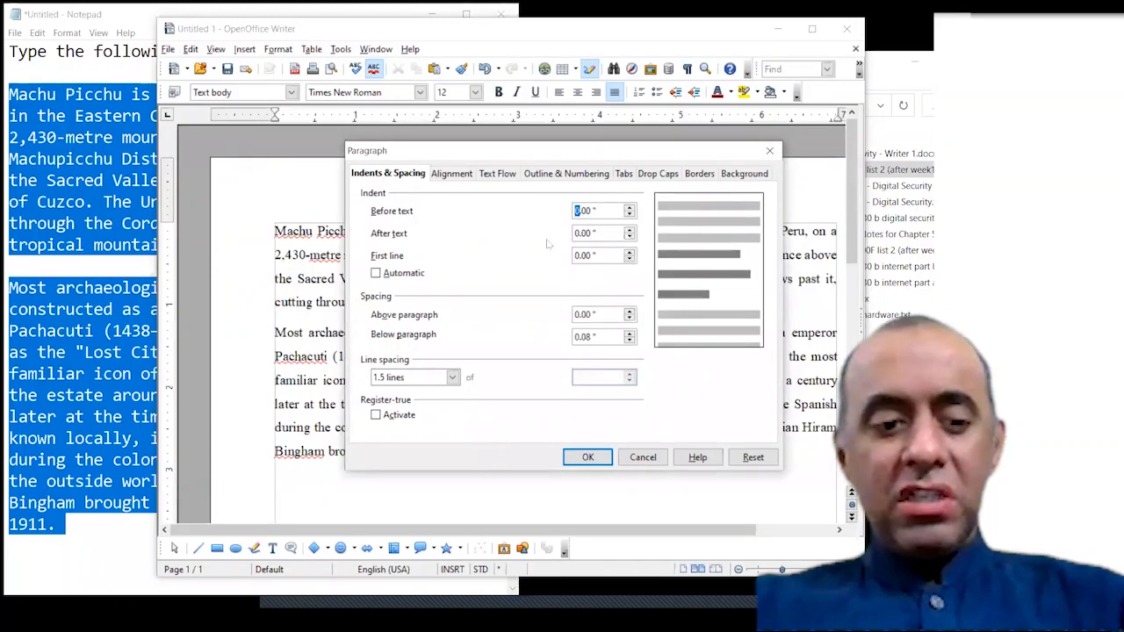
text(1)
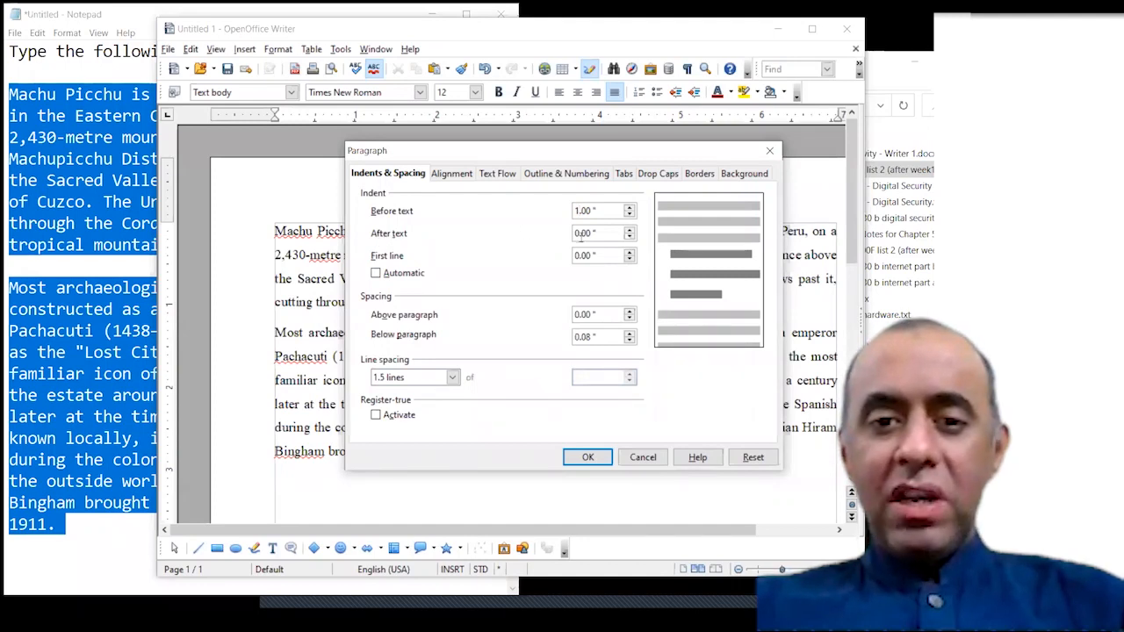
drag(580, 233, 575, 233)
text(1)
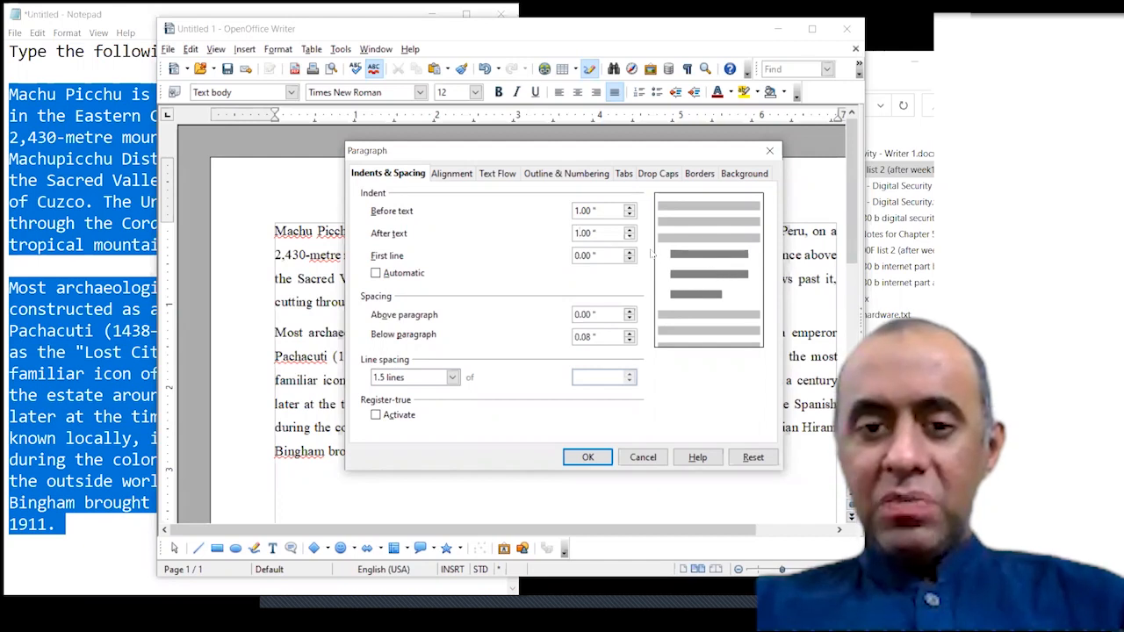
key(BackSpace)
text(0)
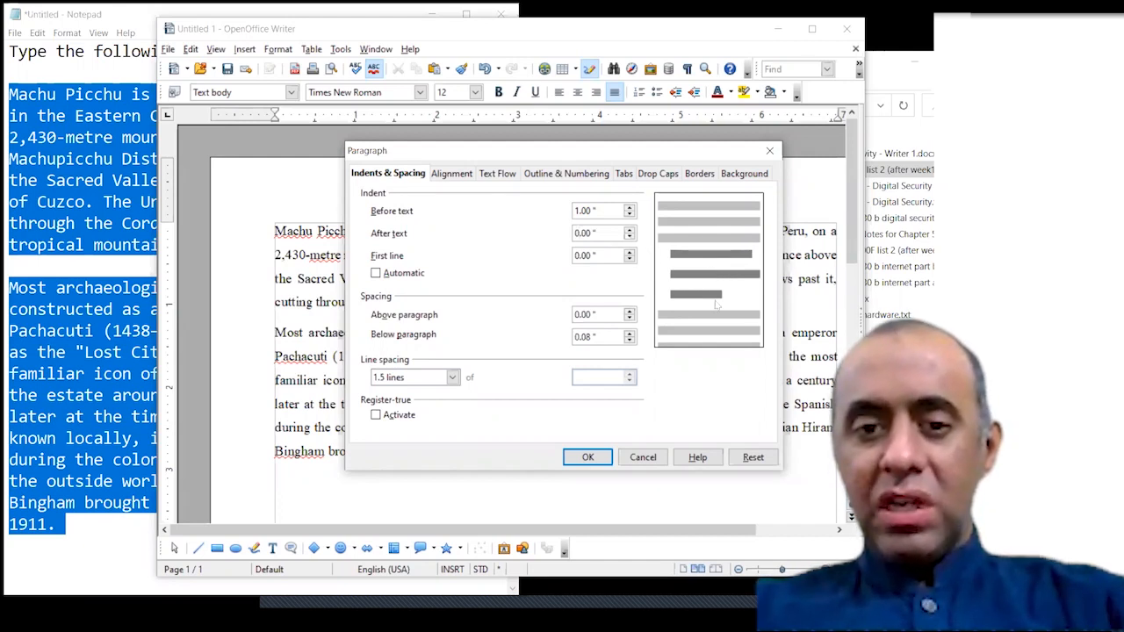
drag(580, 211, 575, 216)
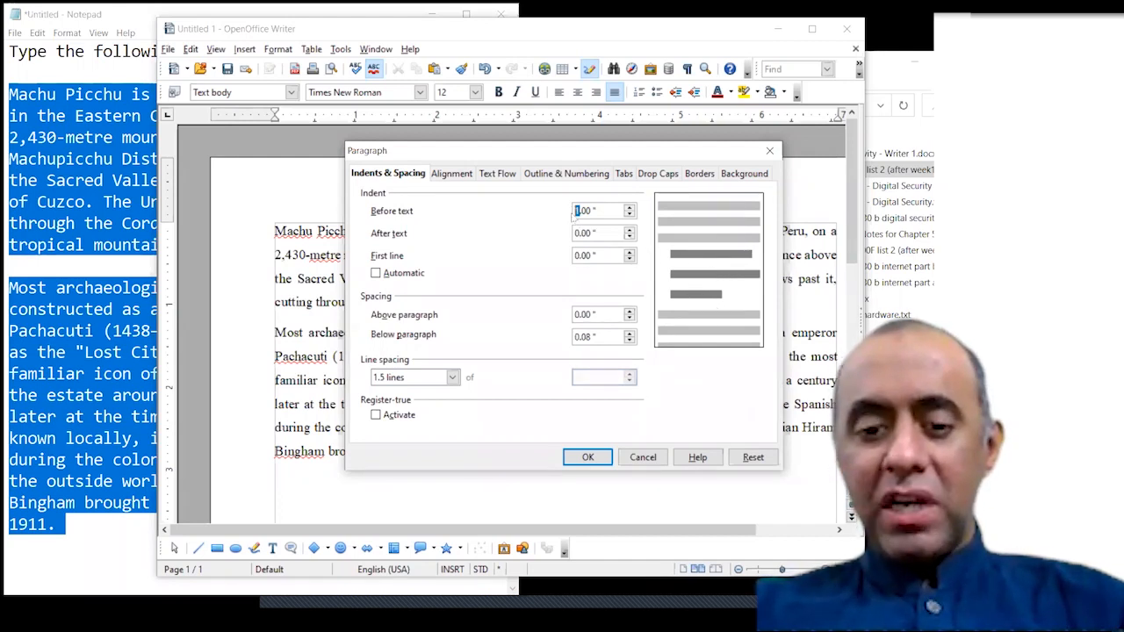
text(0)
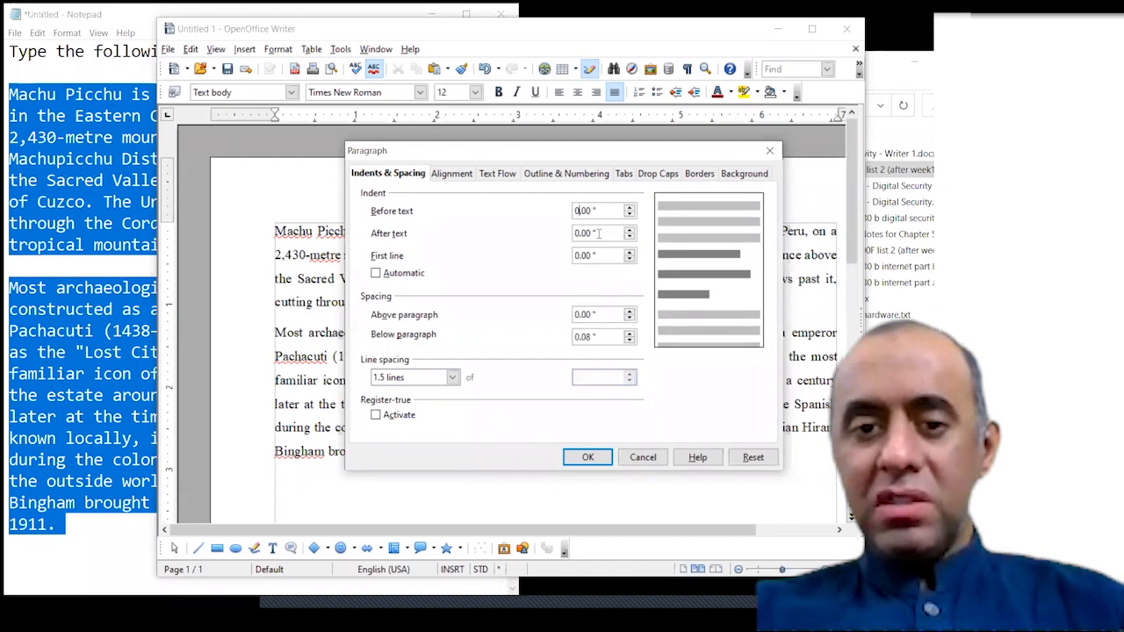
Step: Indent the first paragraph by 1.00" before and 1.00" after the text
key(BackSpace)
text(1)
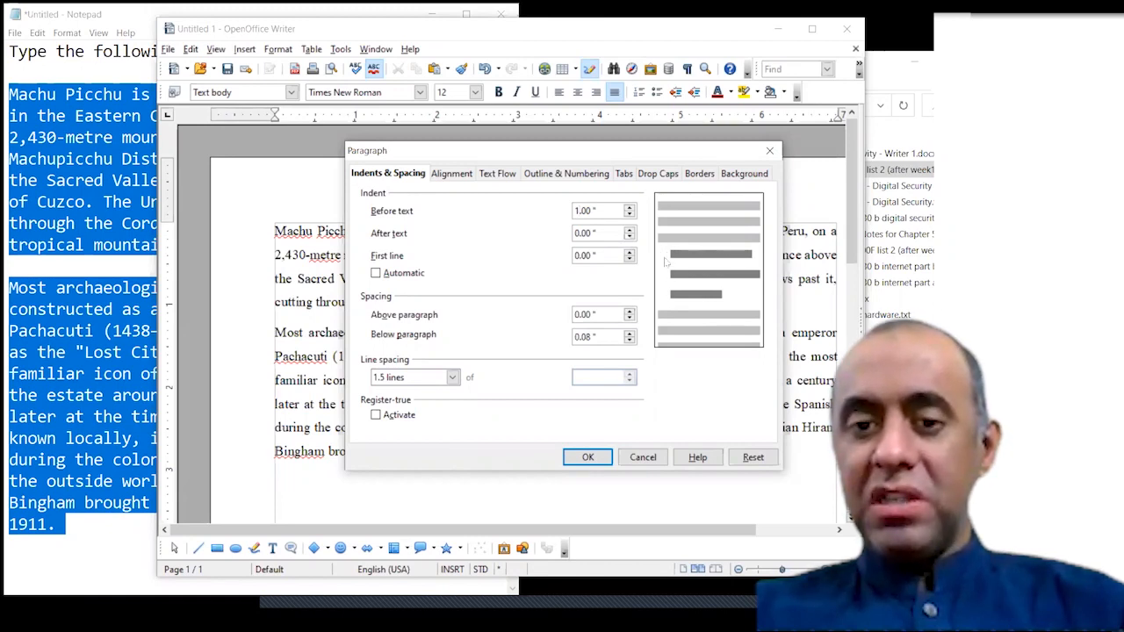
click(575, 233)
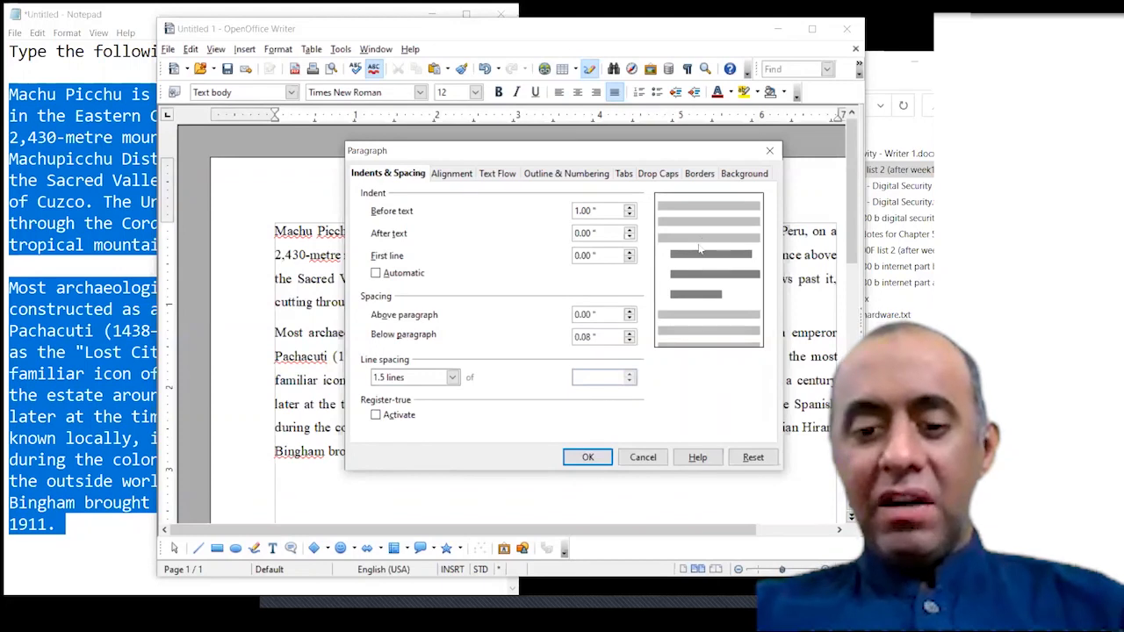
text(1)
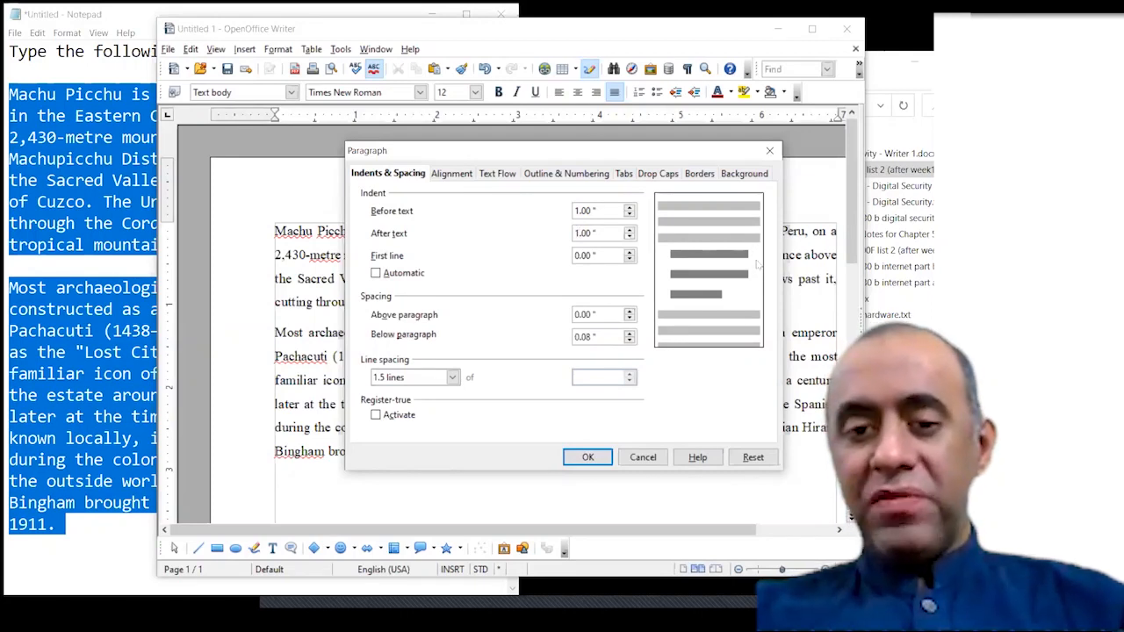
click(588, 457)
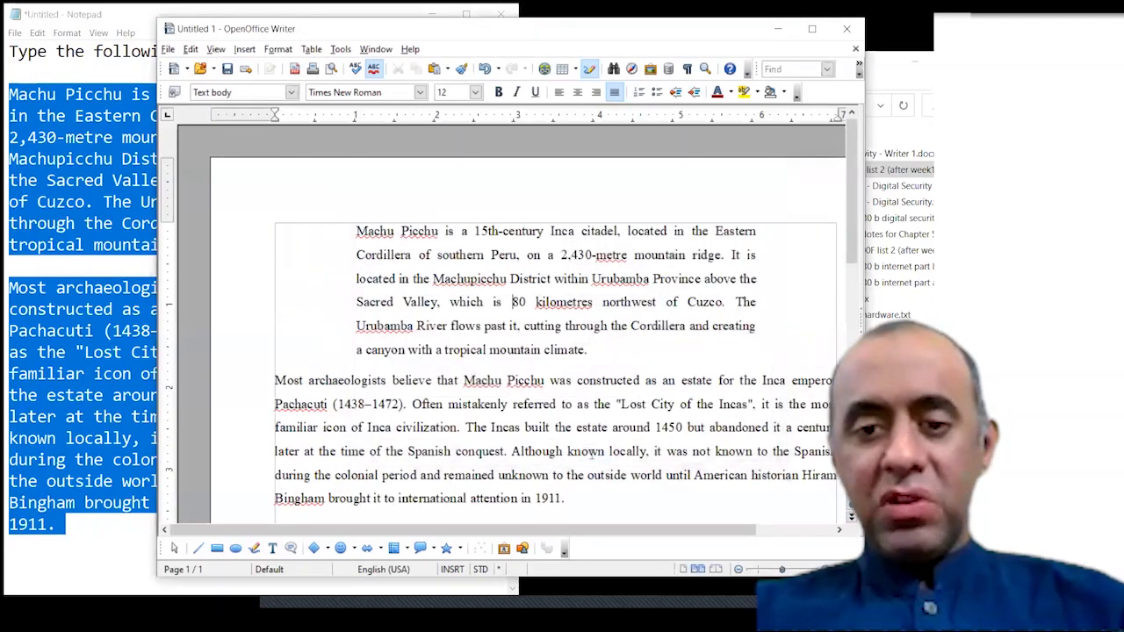
Step: Examine the first paragraph's indents on both sides and compare them with the second paragraph's edges
drag(847, 251, 850, 275)
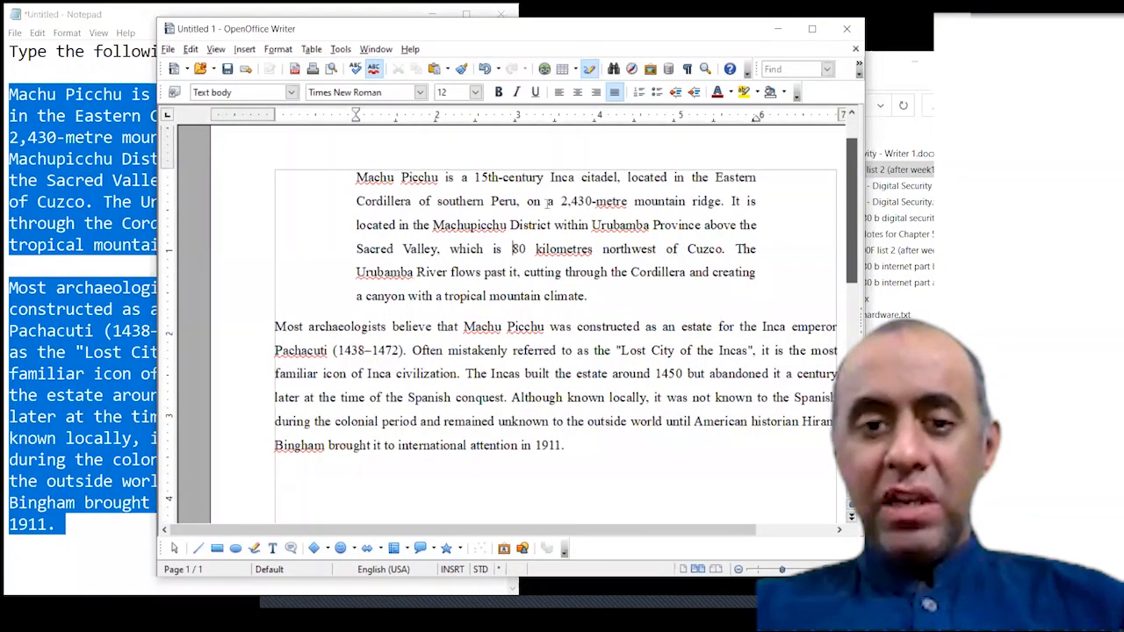
drag(354, 176, 597, 296)
click(602, 296)
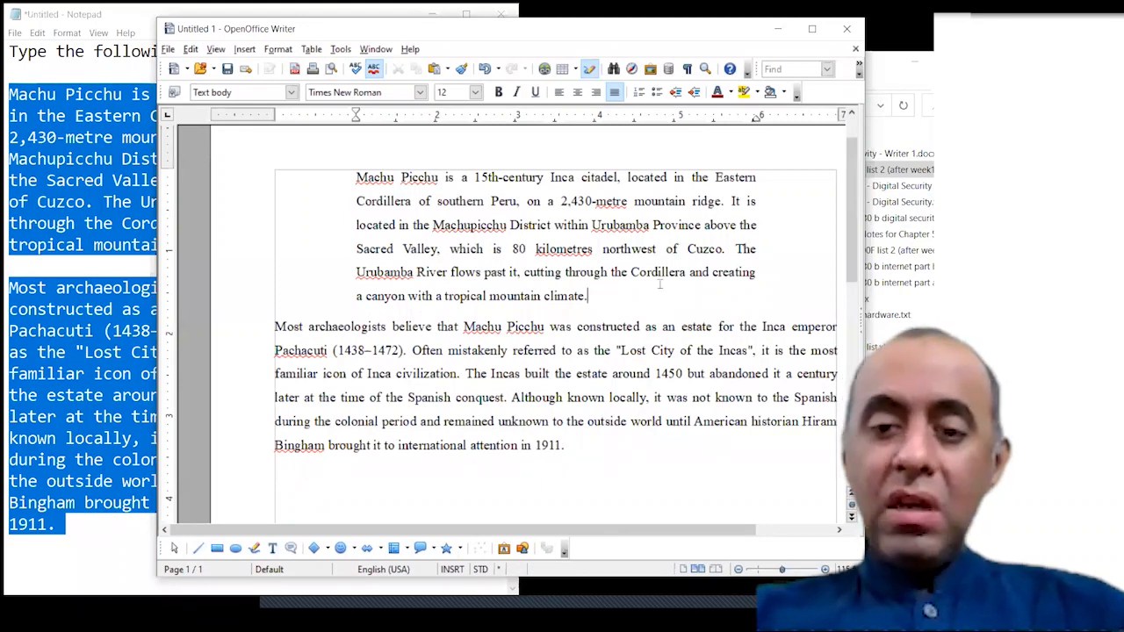
drag(856, 261, 856, 268)
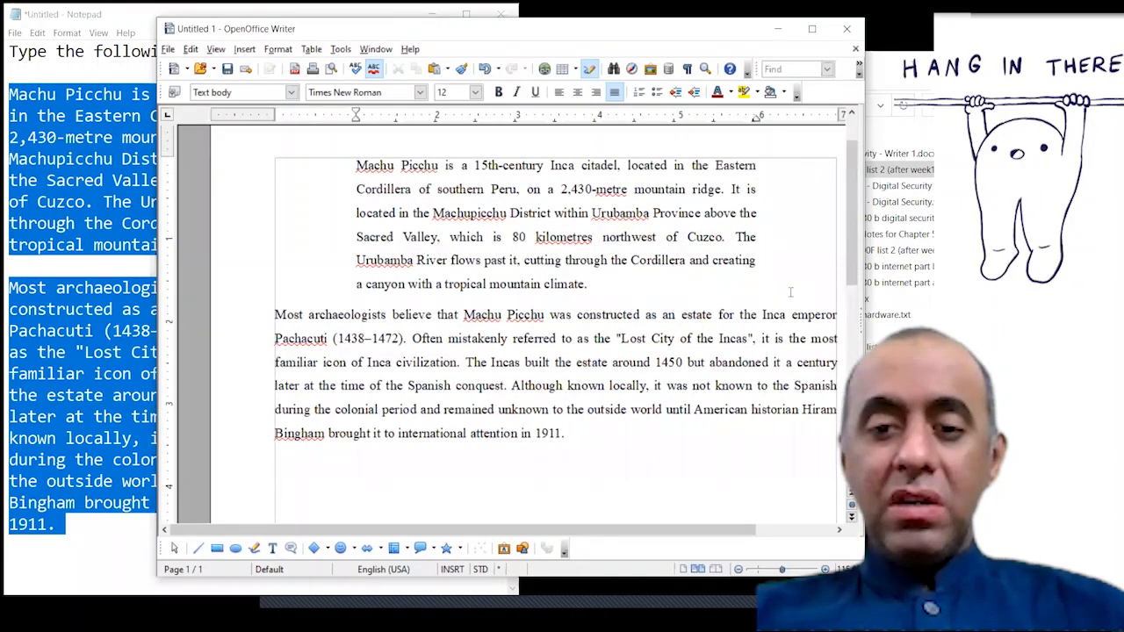
click(505, 315)
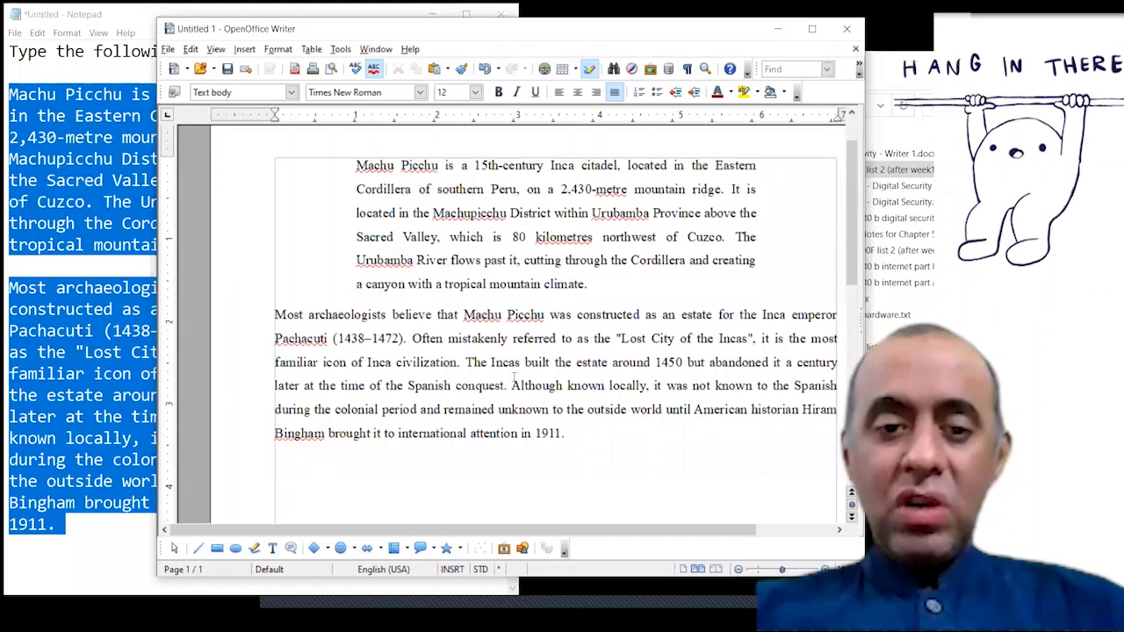
click(448, 338)
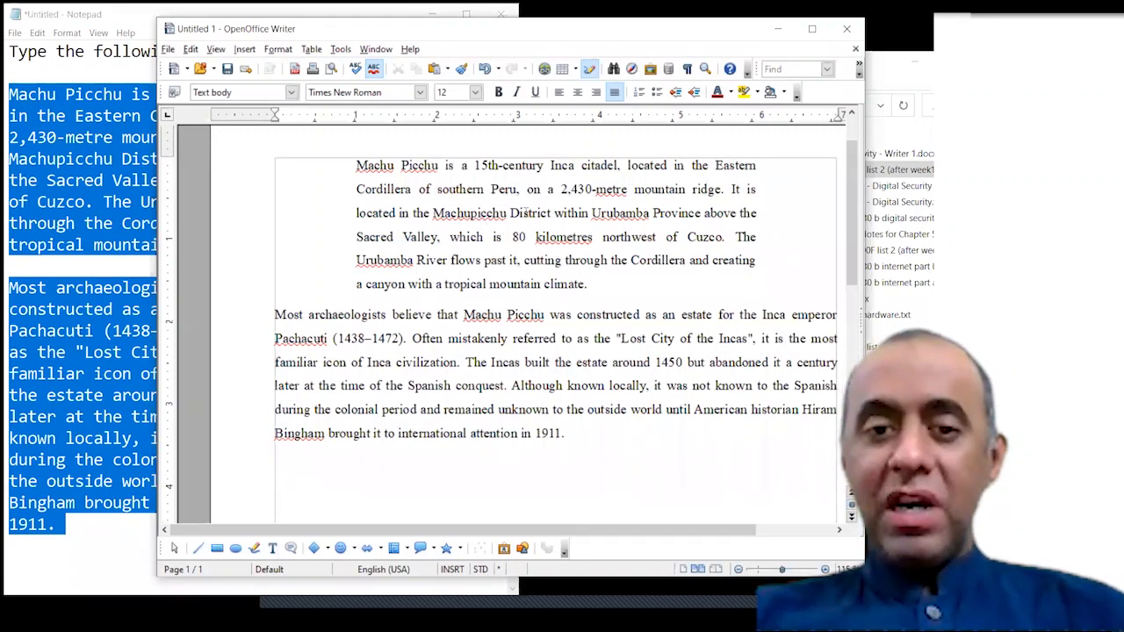
drag(416, 165, 569, 283)
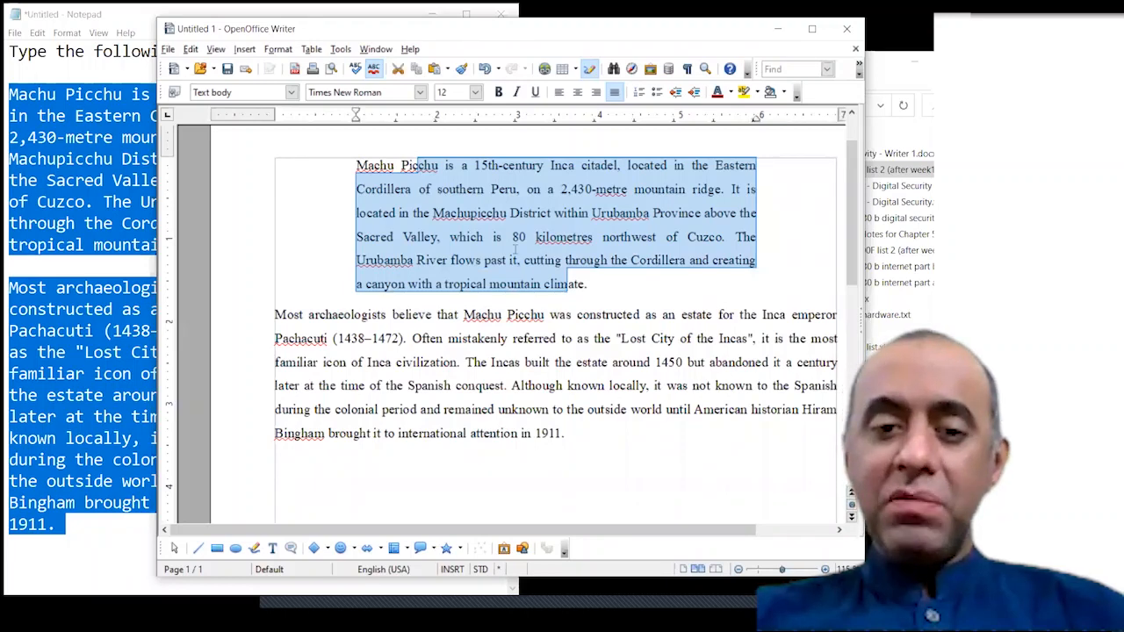
click(537, 255)
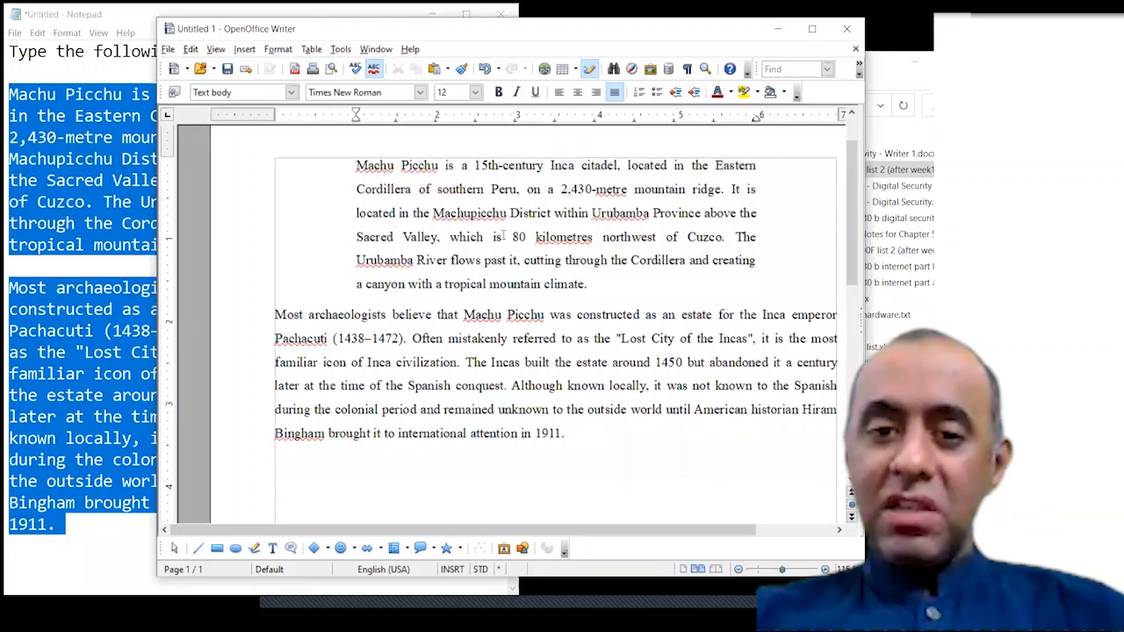
click(512, 236)
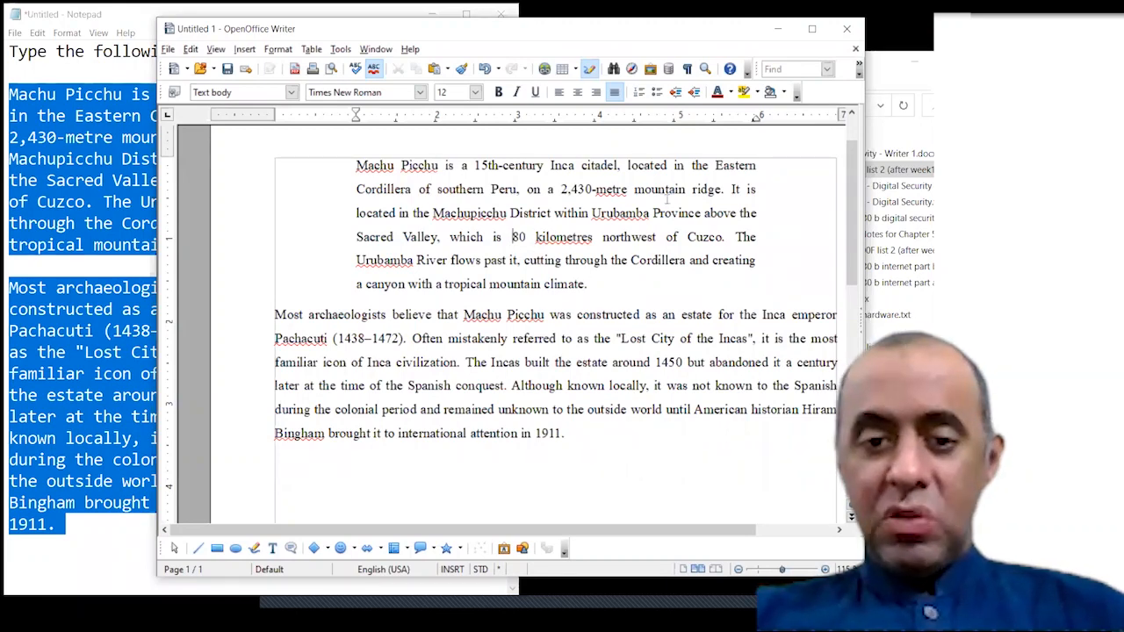
Step: Set the first-line indent of the second paragraph to 0.50"
click(615, 339)
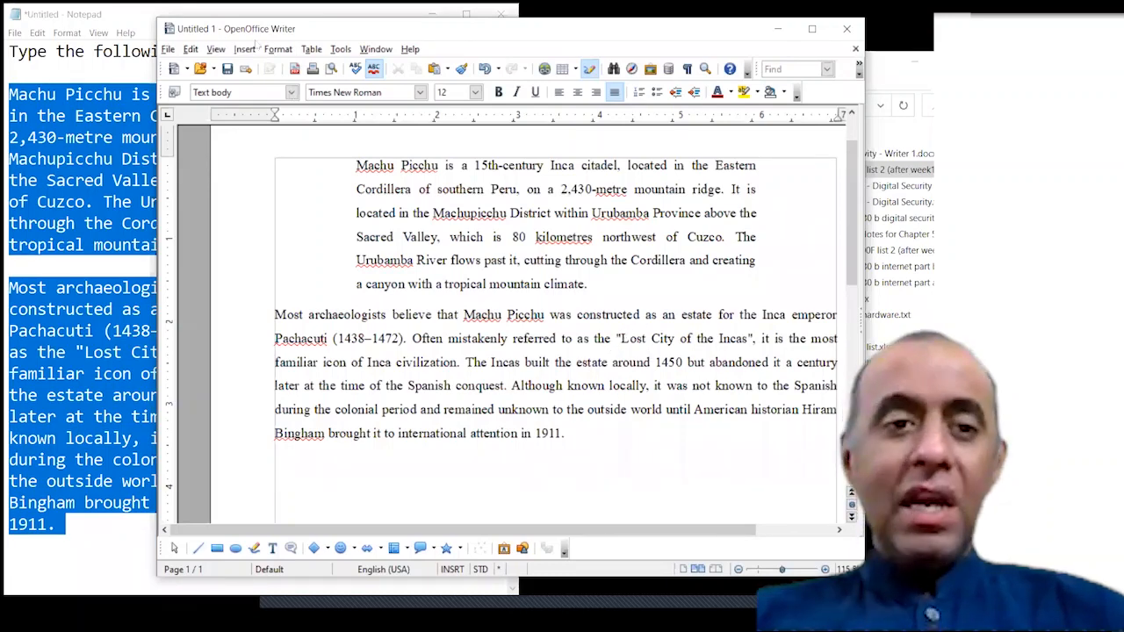
click(283, 51)
click(303, 107)
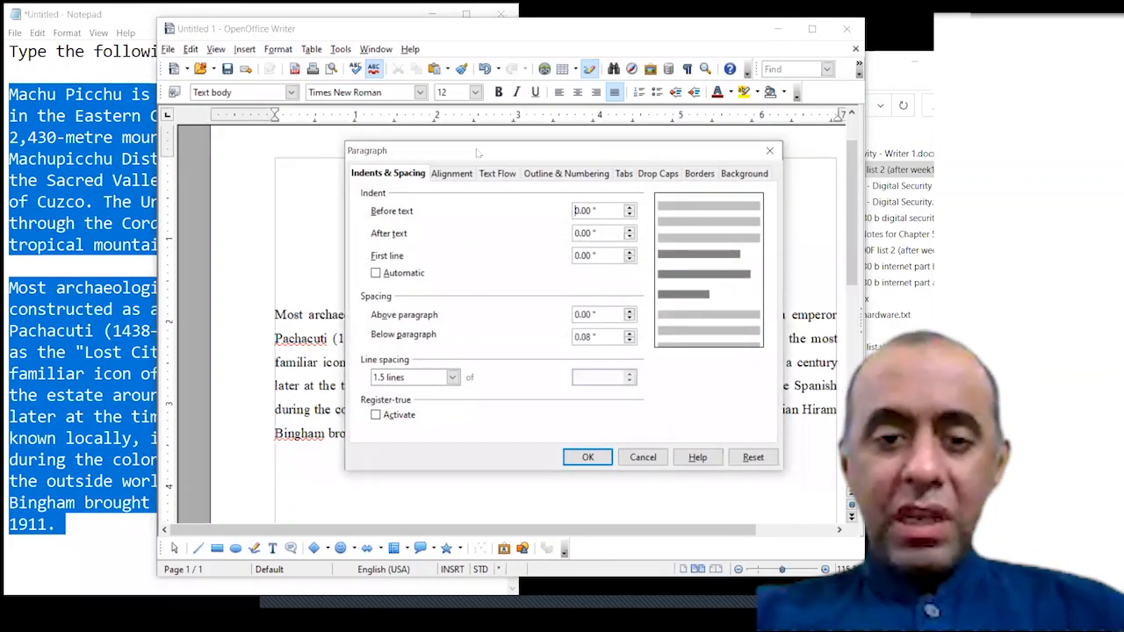
drag(476, 151, 541, 369)
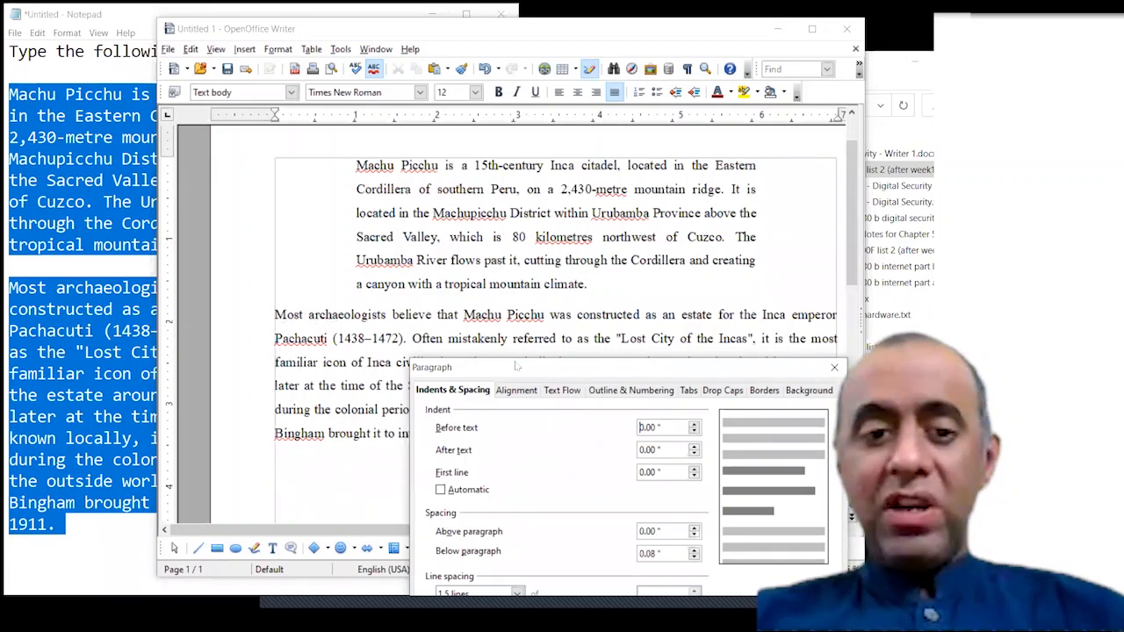
drag(516, 365, 443, 120)
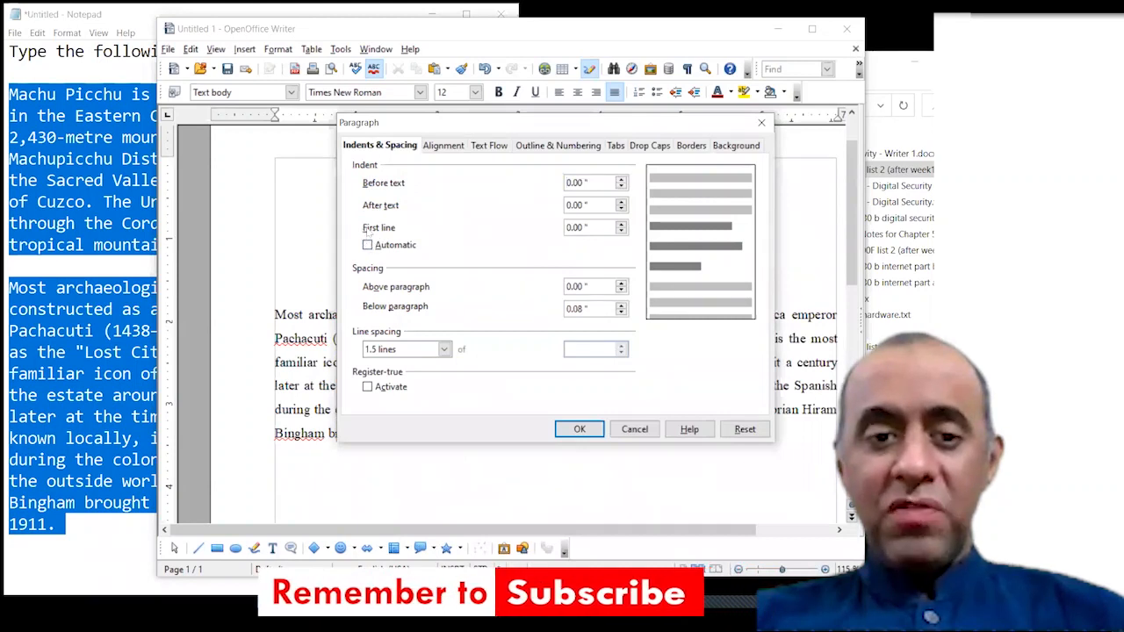
click(579, 227)
key(BackSpace)
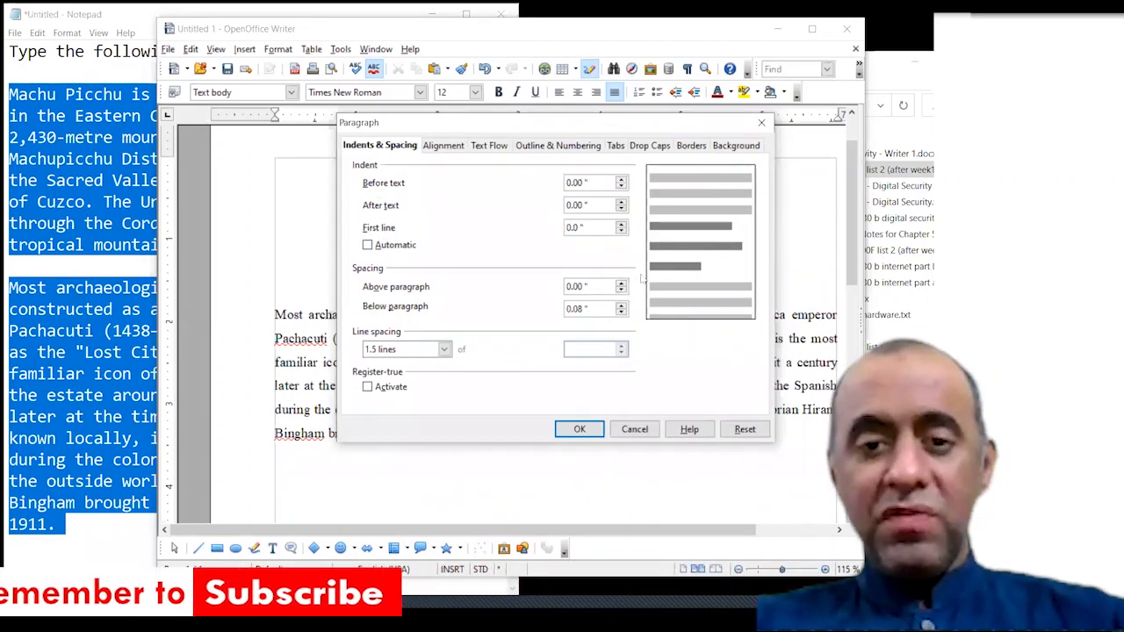
text(5)
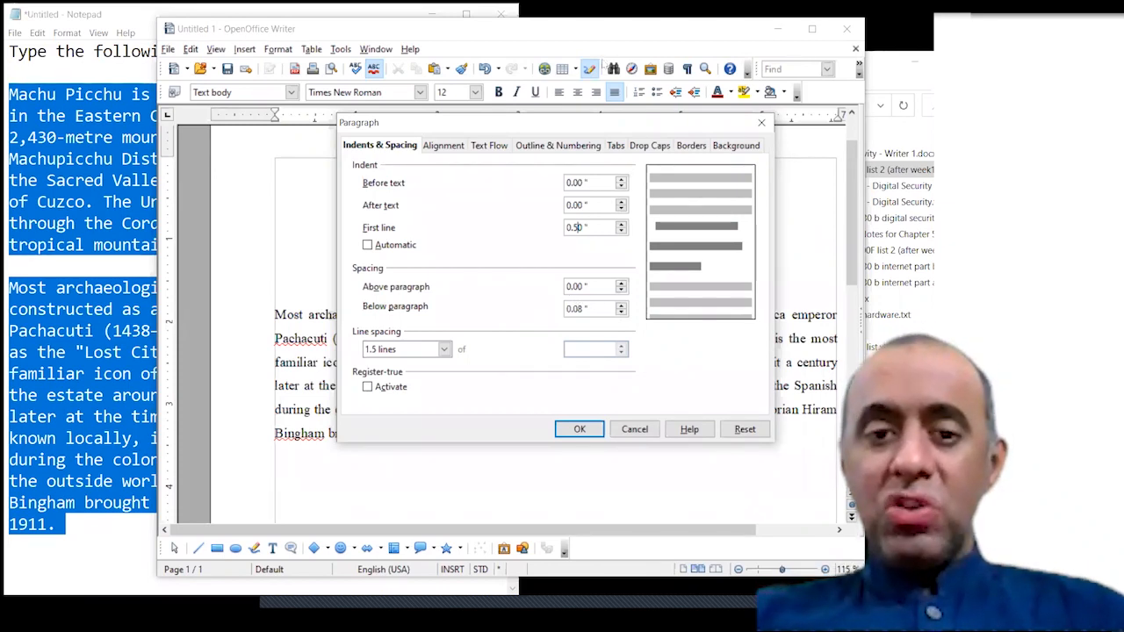
Step: Set the spacing above the second paragraph to 1.50" and apply the paragraph settings
drag(590, 128, 678, 407)
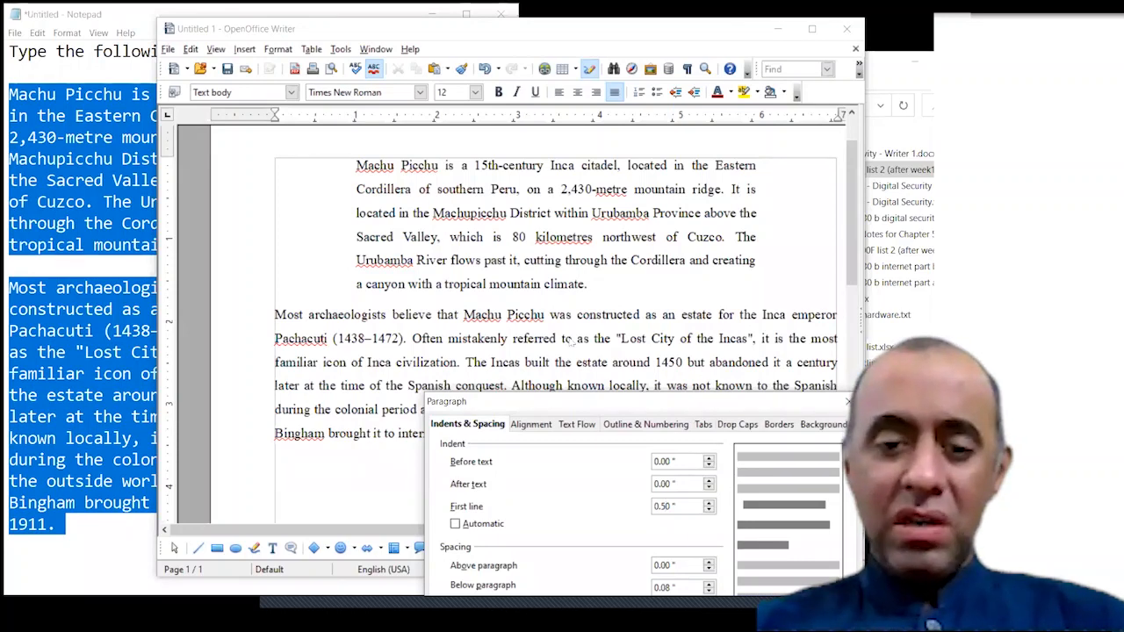
drag(520, 402, 547, 80)
drag(690, 245, 670, 246)
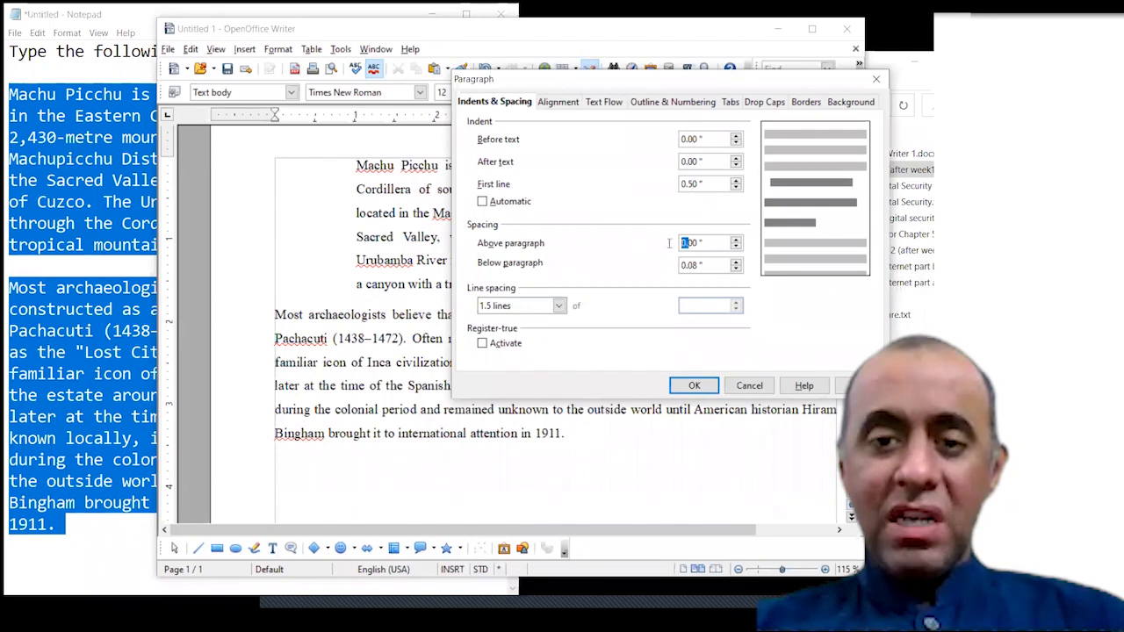
text(1.)
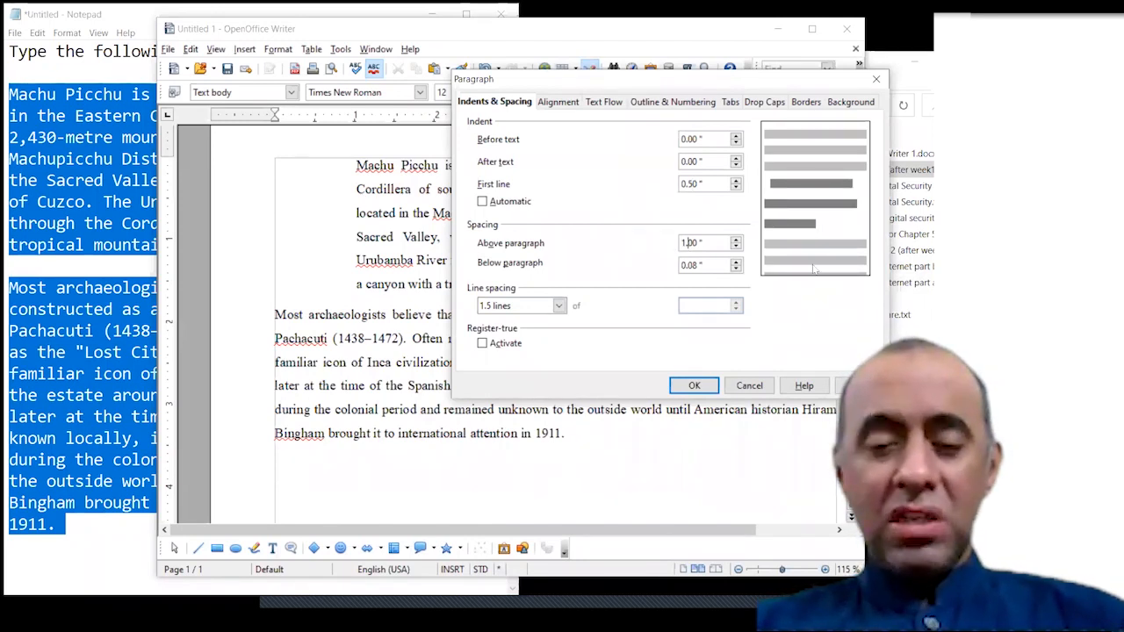
text(5)
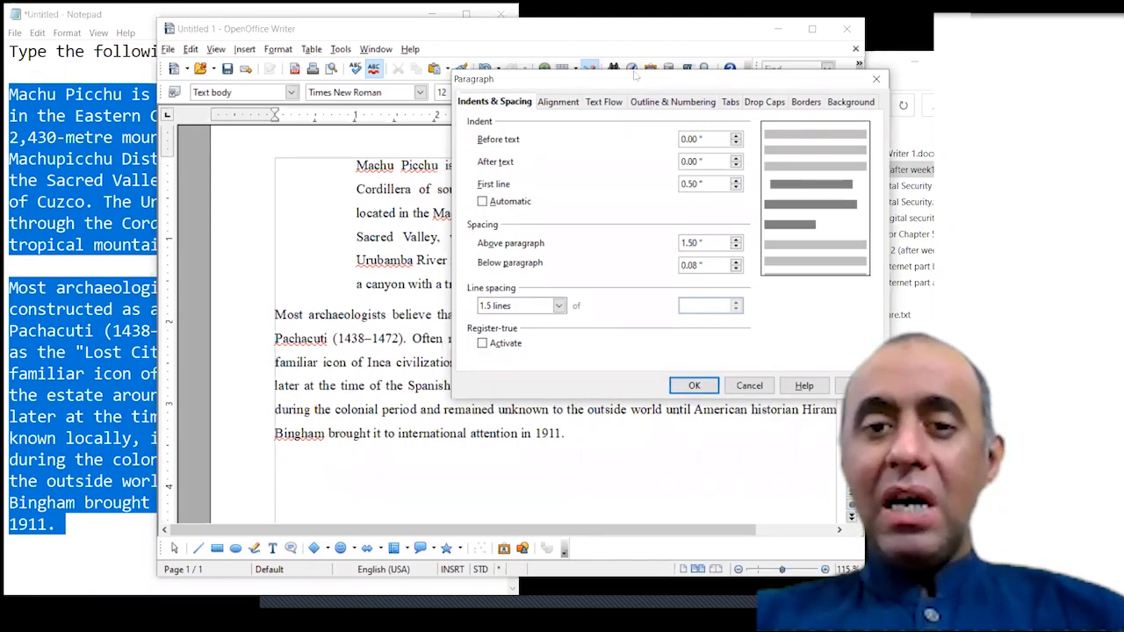
drag(653, 80, 668, 55)
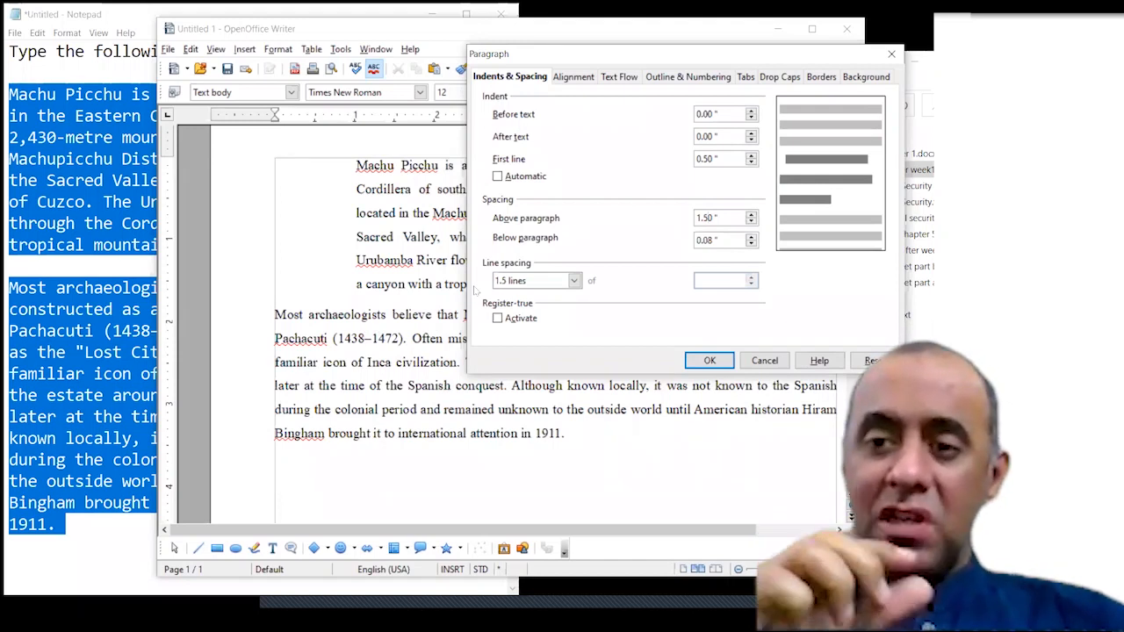
click(718, 361)
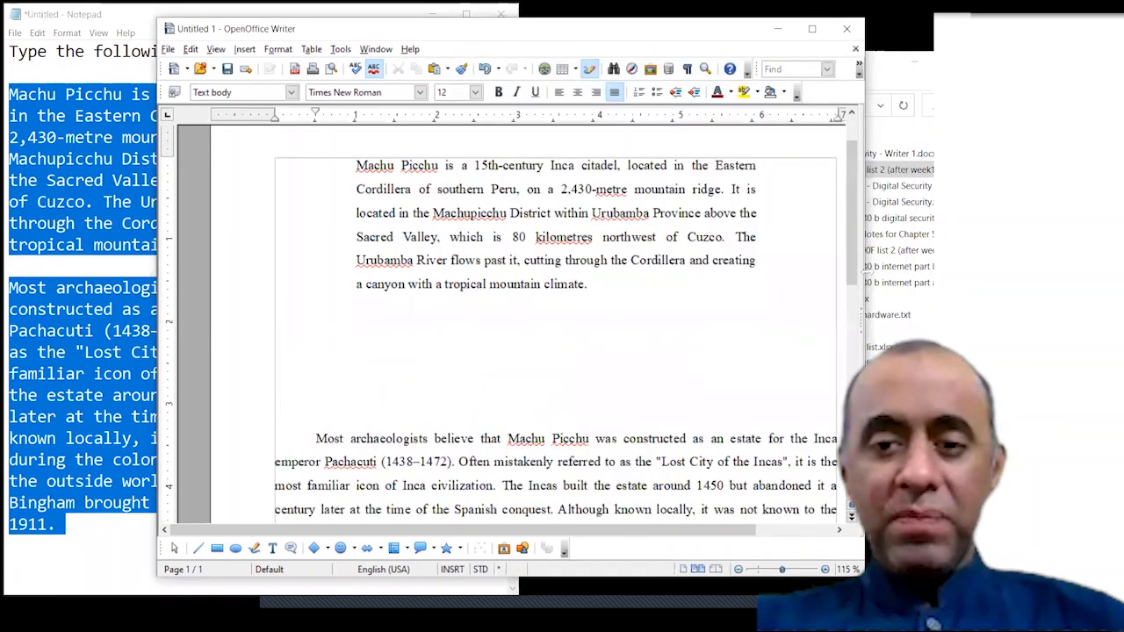
Step: Zoom out to 95% and examine the second paragraph's first-line indent and the gap between the two paragraphs
mouse_move(852, 267)
mouse_down()
mouse_move(854, 301)
mouse_move(855, 275)
mouse_up()
click(738, 570)
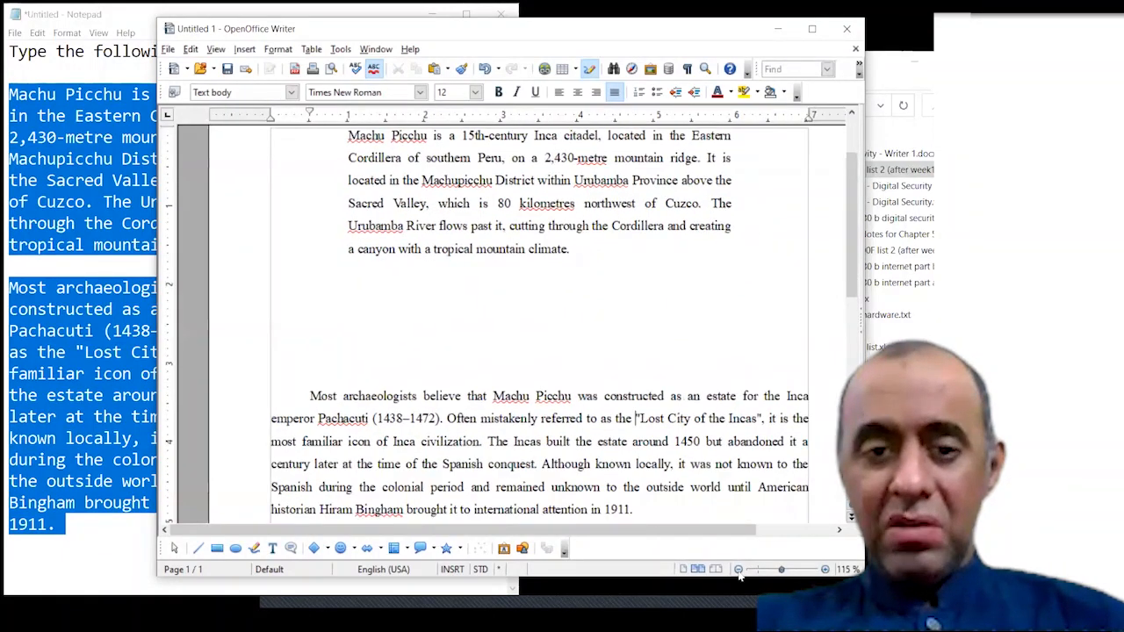
click(739, 570)
click(739, 570)
click(739, 569)
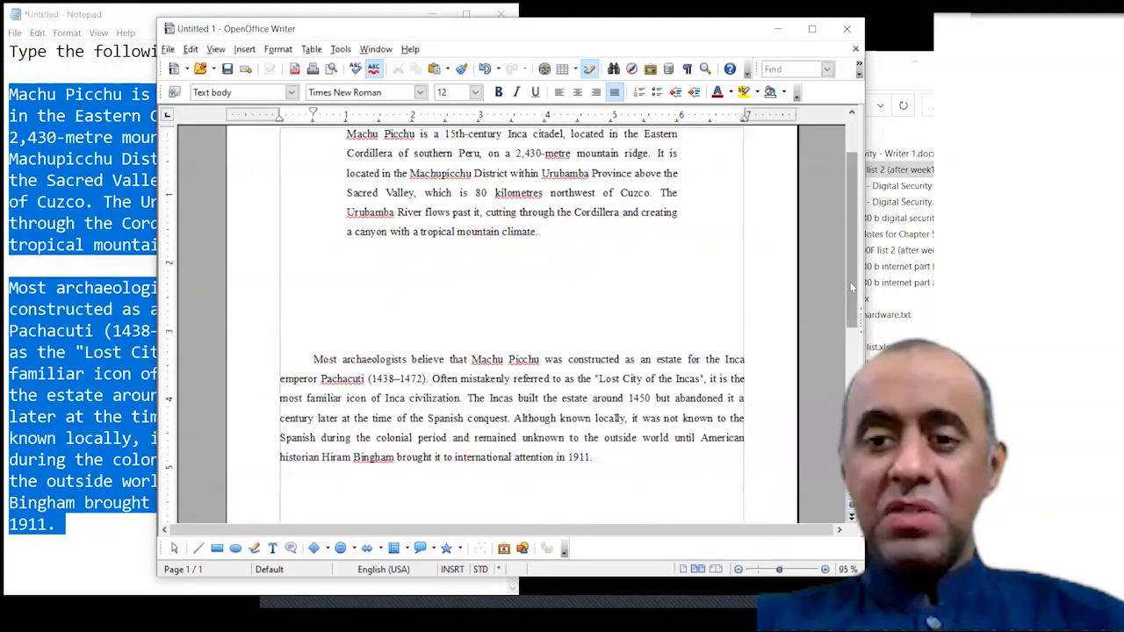
click(738, 569)
drag(437, 243, 446, 301)
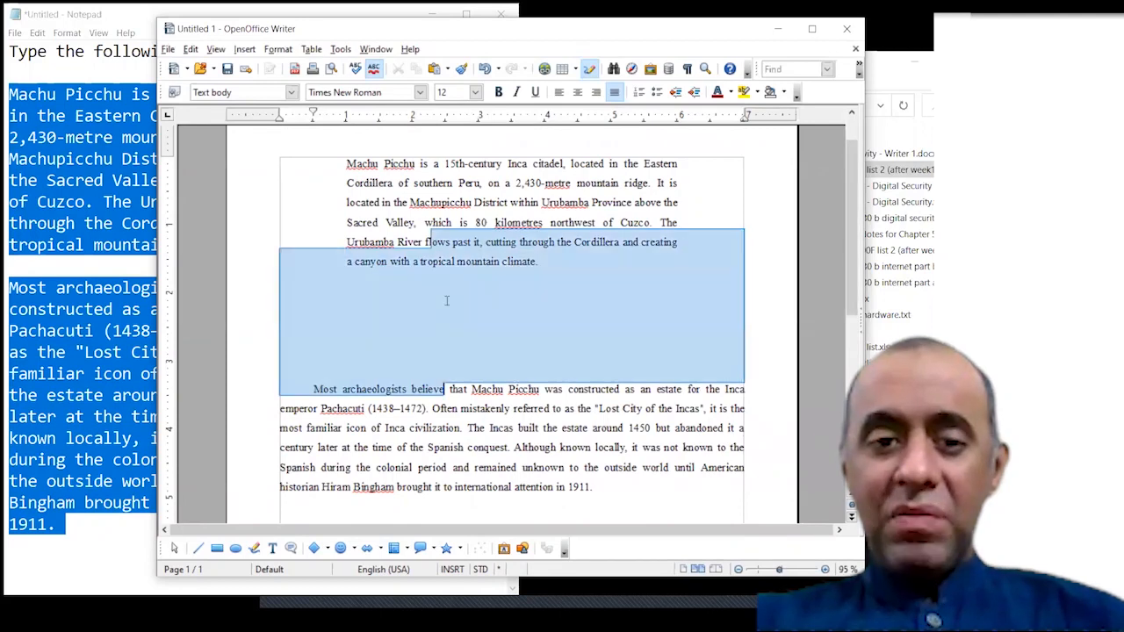
click(446, 336)
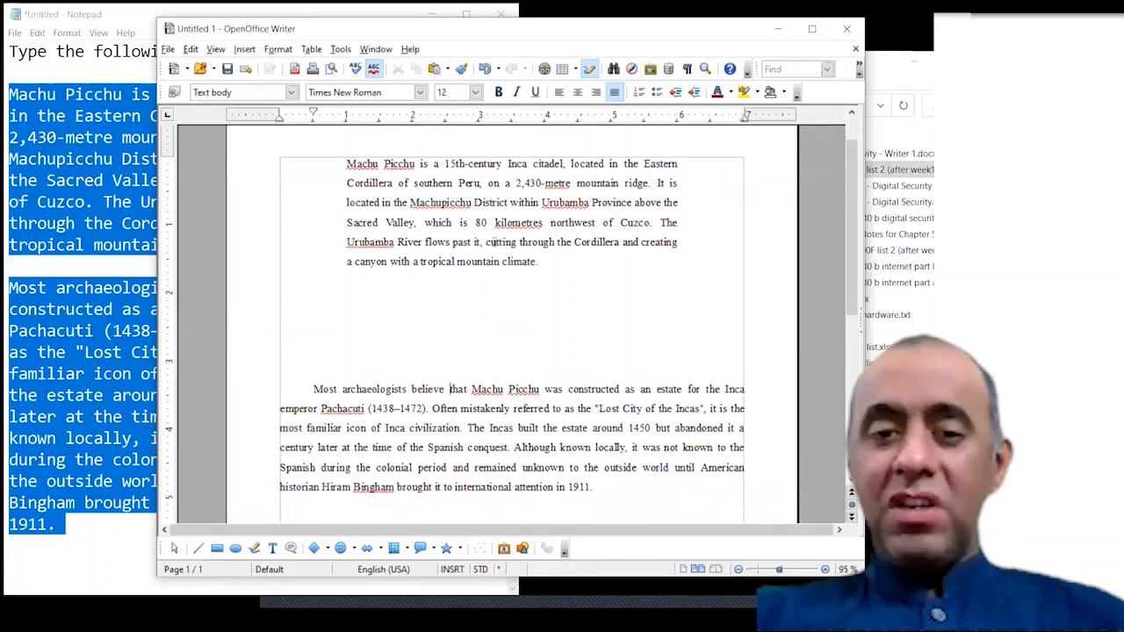
drag(431, 165, 482, 261)
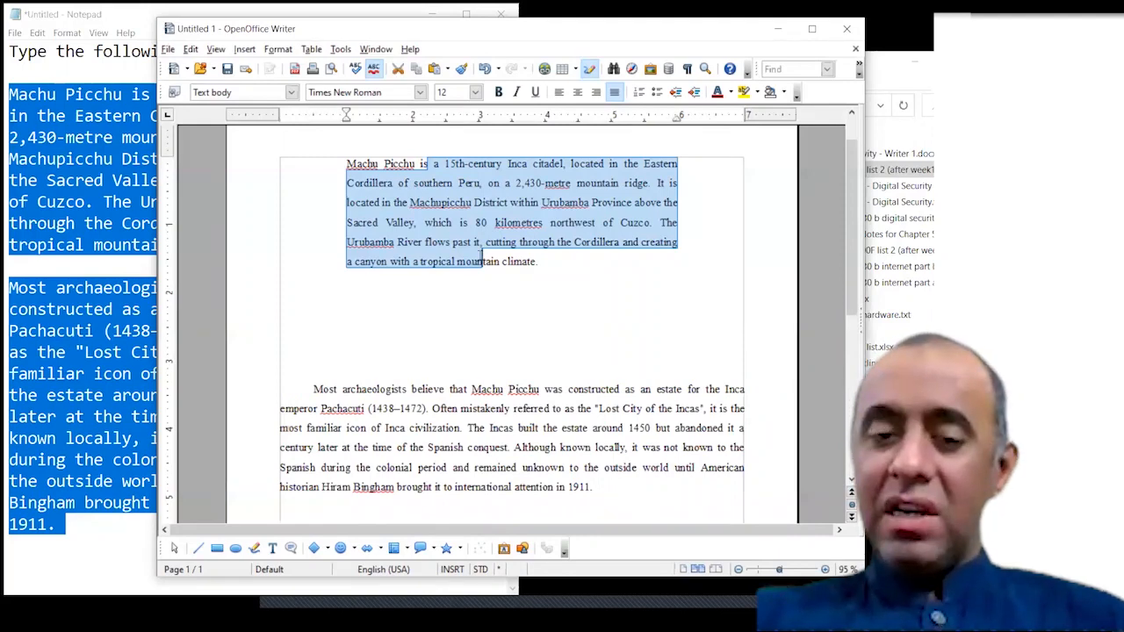
drag(467, 395, 510, 449)
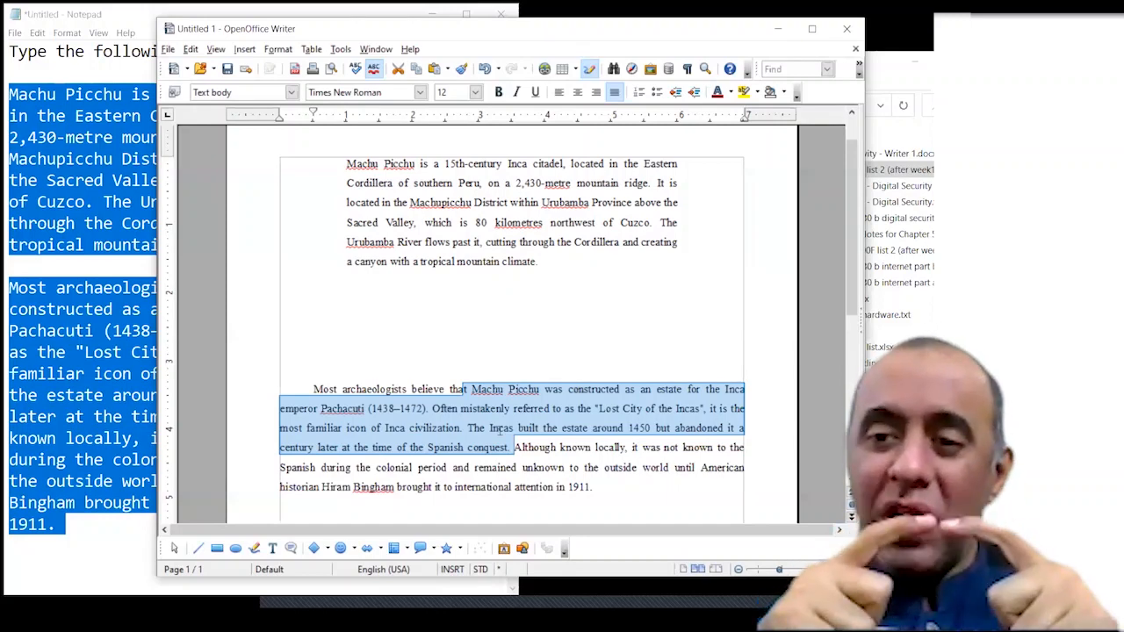
Step: Set the spacing below the first paragraph to 0.0" and inspect the gap between the paragraphs
click(502, 242)
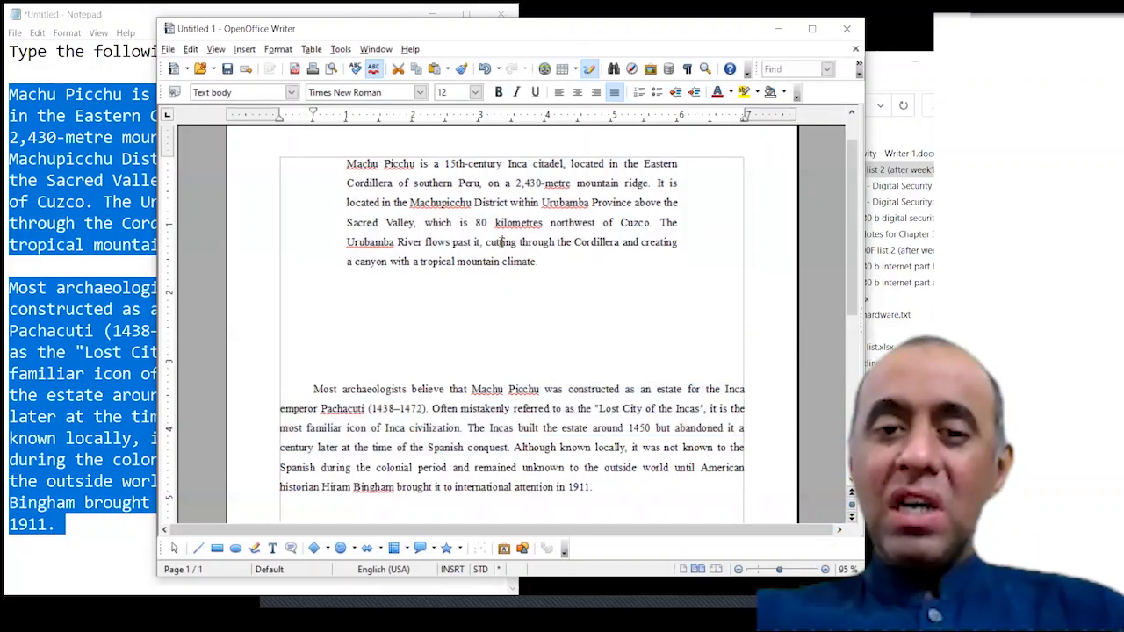
right_click(502, 243)
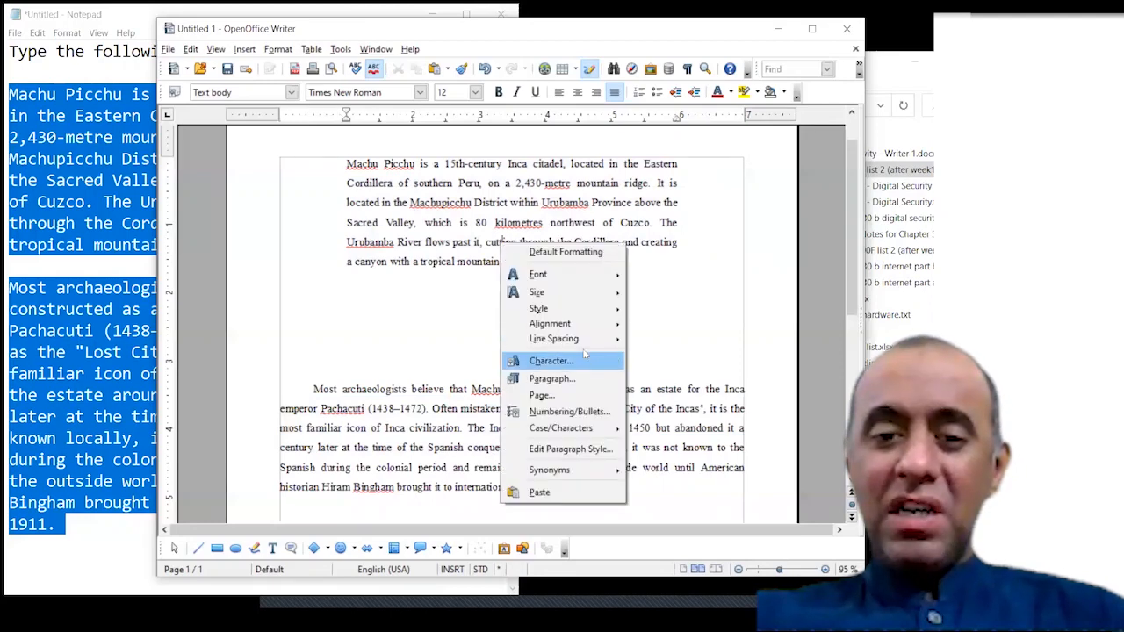
click(569, 379)
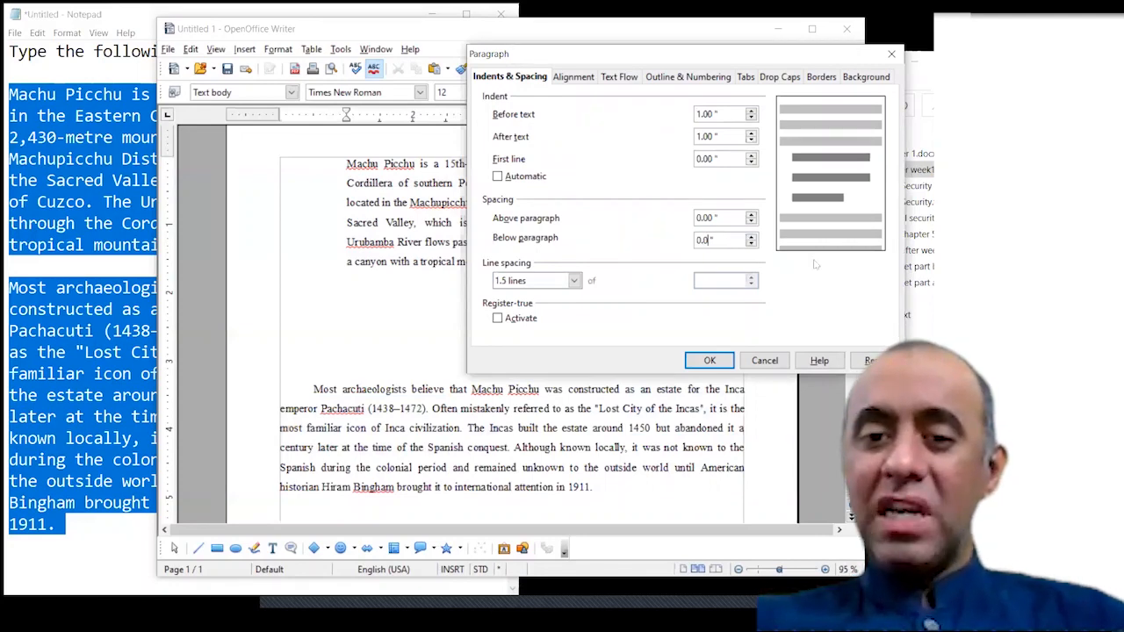
click(710, 360)
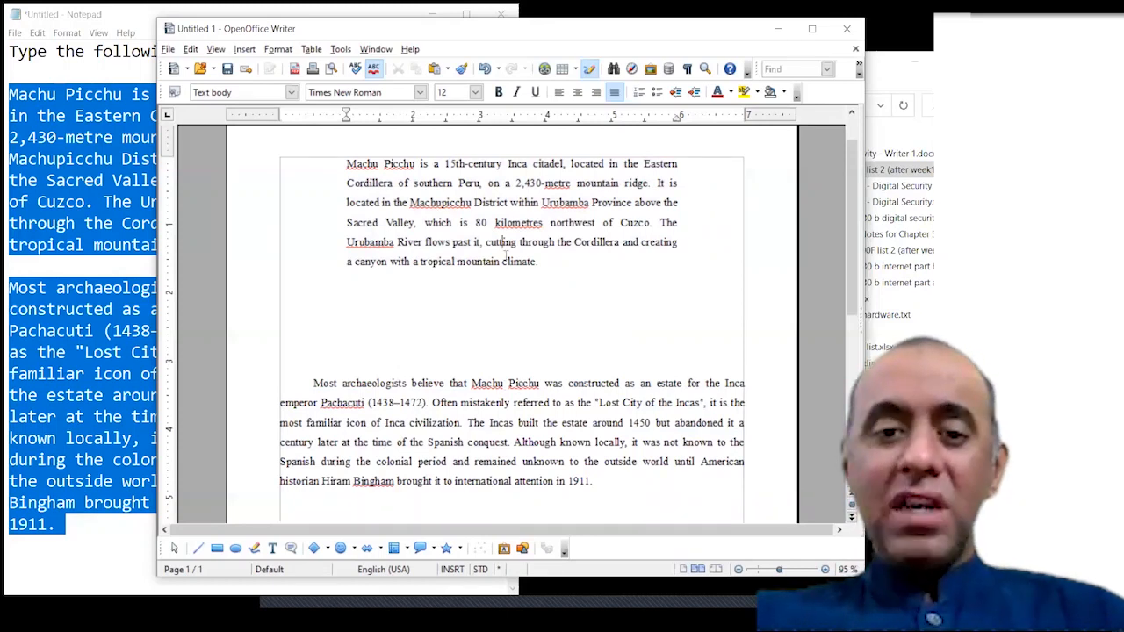
drag(505, 254, 511, 361)
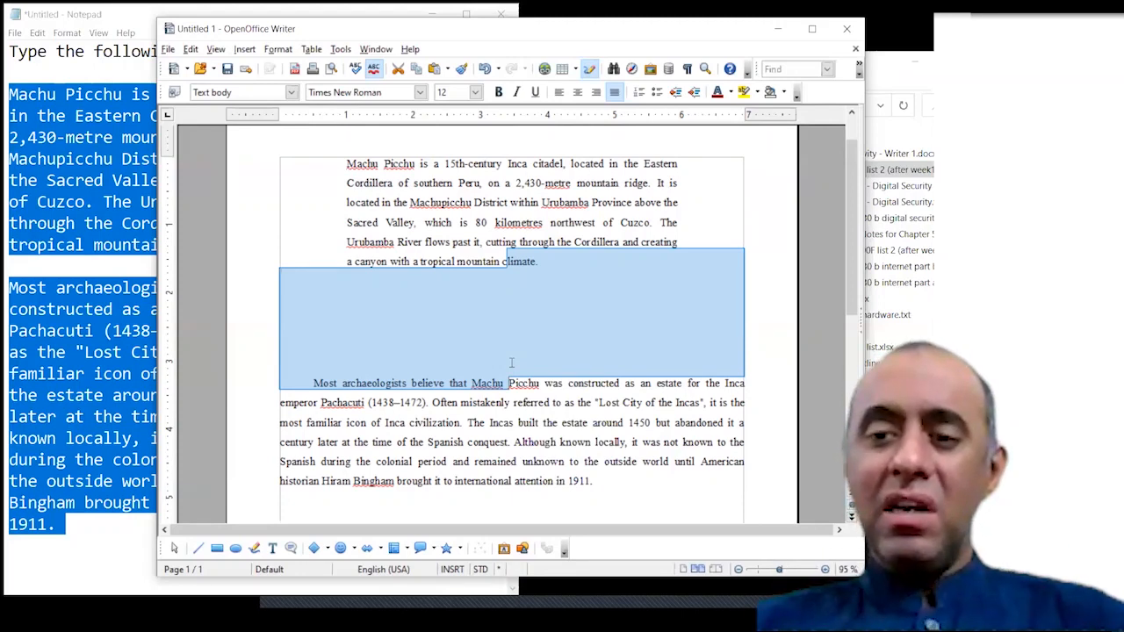
click(511, 362)
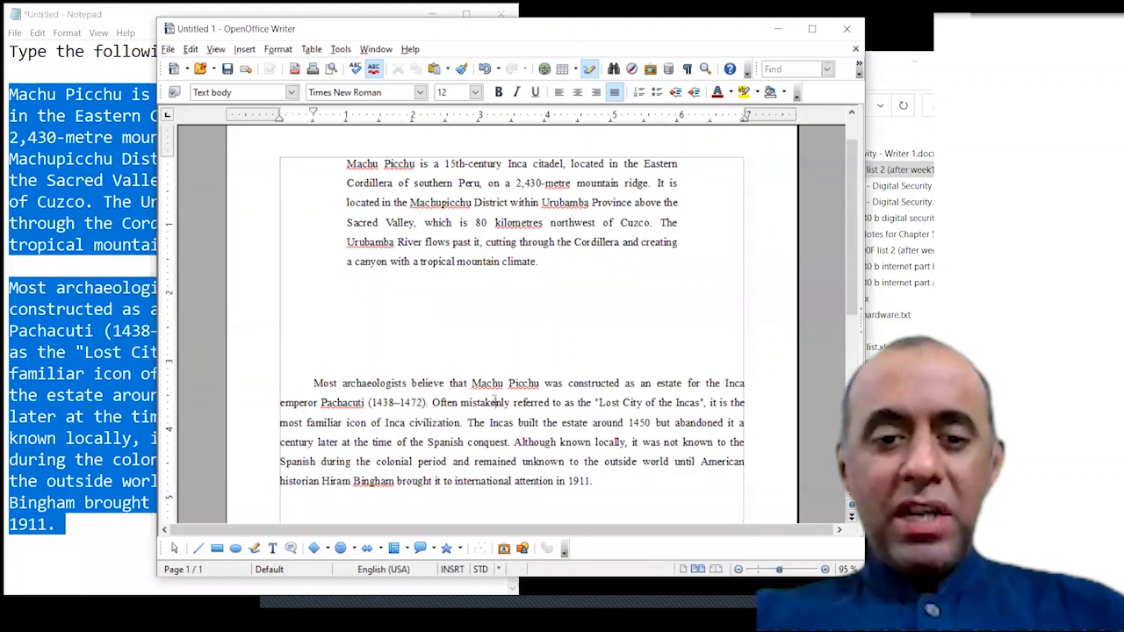
Step: Review the second paragraph's indent and spacing settings and close them without changes
click(278, 49)
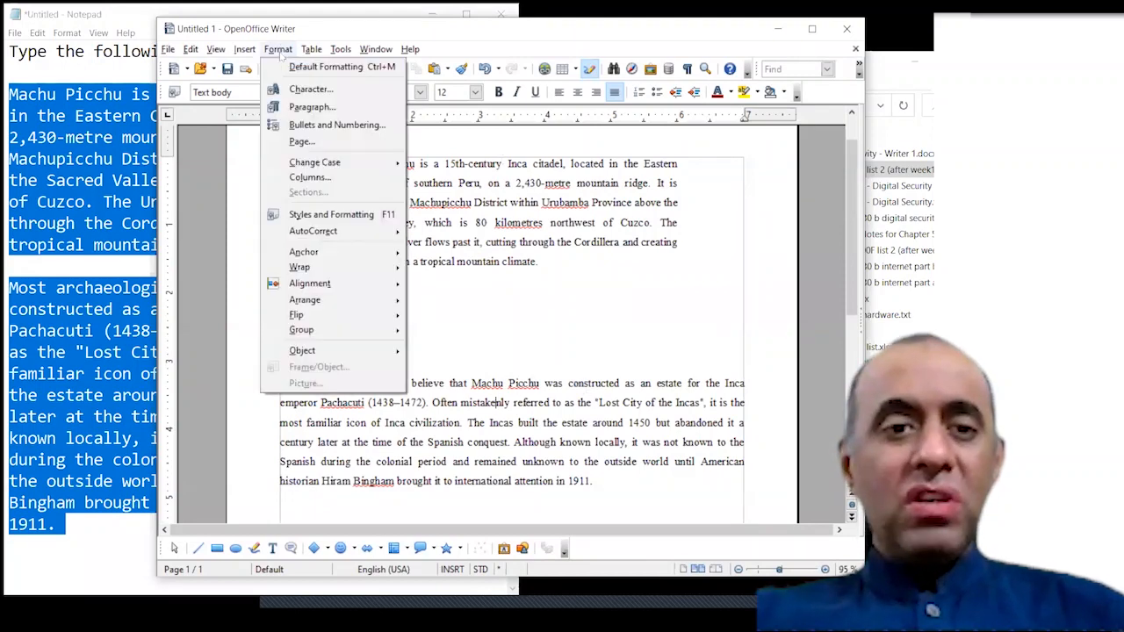
click(307, 105)
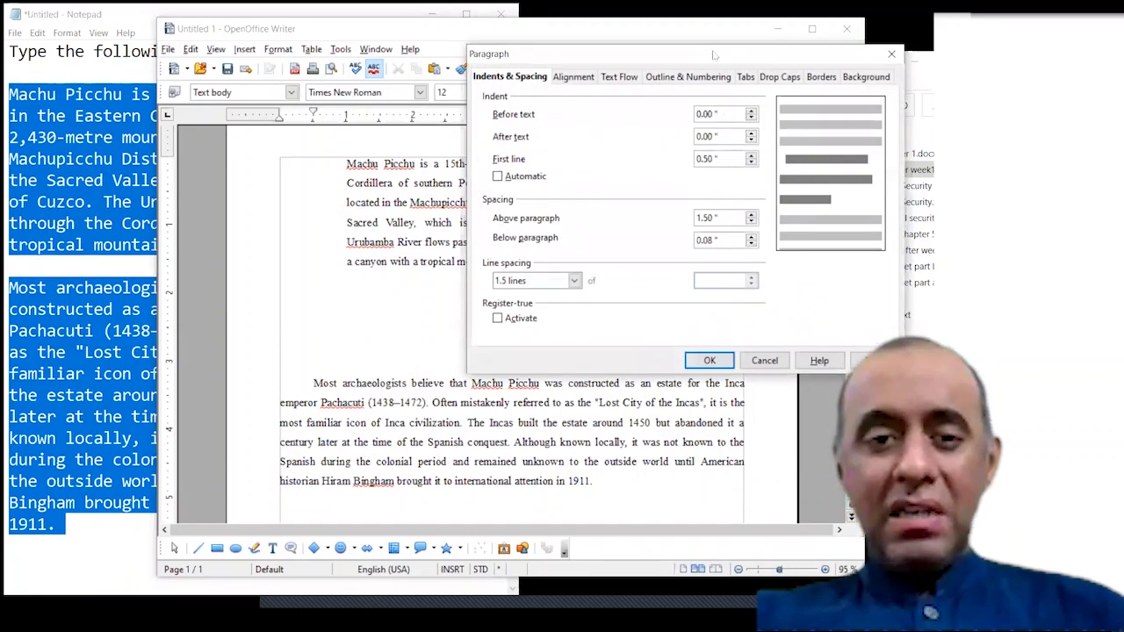
drag(715, 55, 600, 40)
click(776, 40)
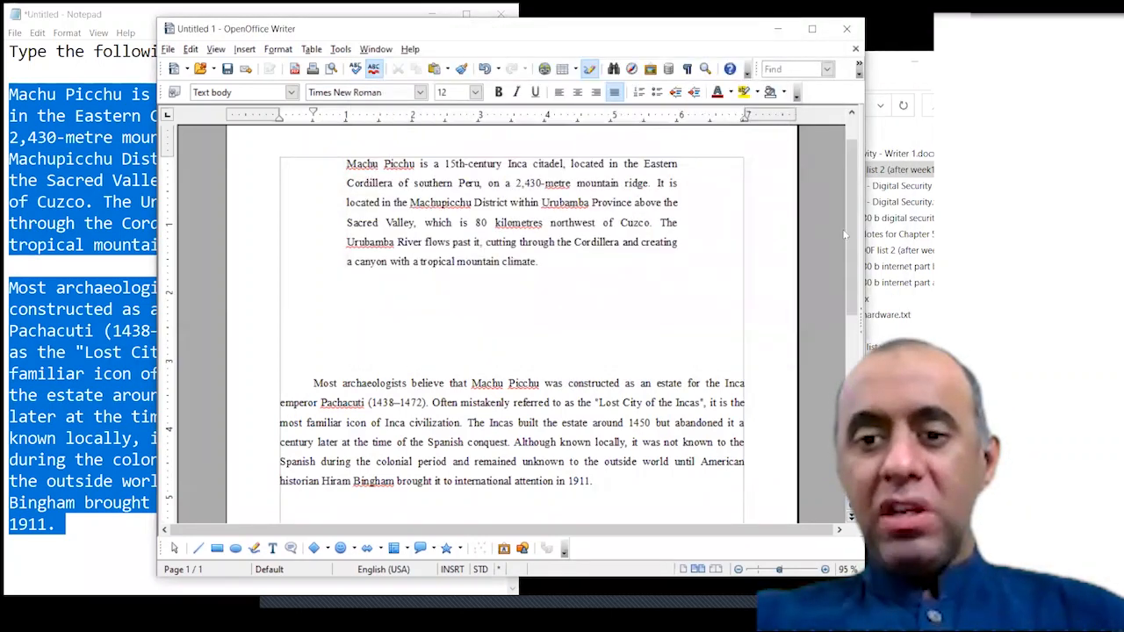
Step: Select the sentence "The Incas built the estate around 1450 but abandoned it a century later at the time of the Spanish conquest"
drag(852, 263, 849, 351)
scroll(736, 273, down, 3)
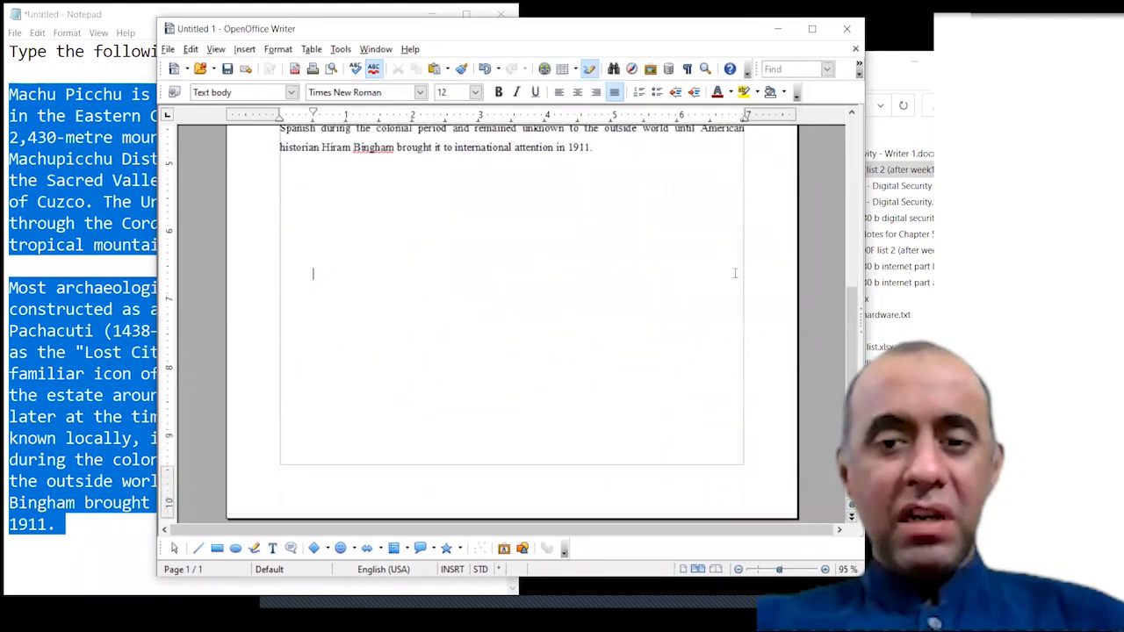
drag(850, 359, 850, 343)
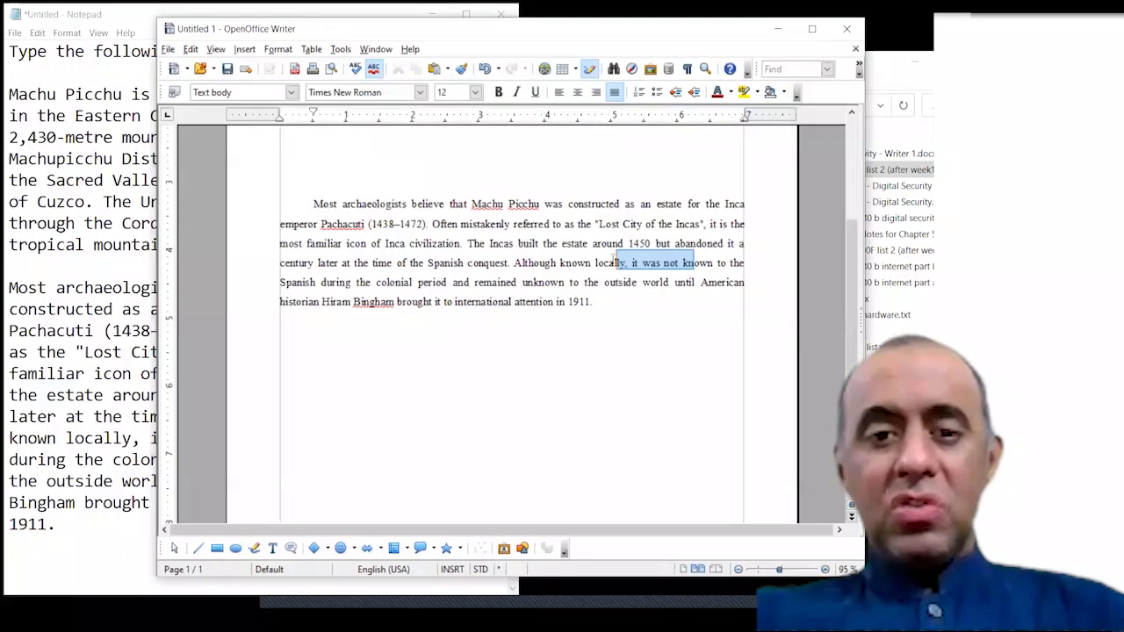
click(472, 242)
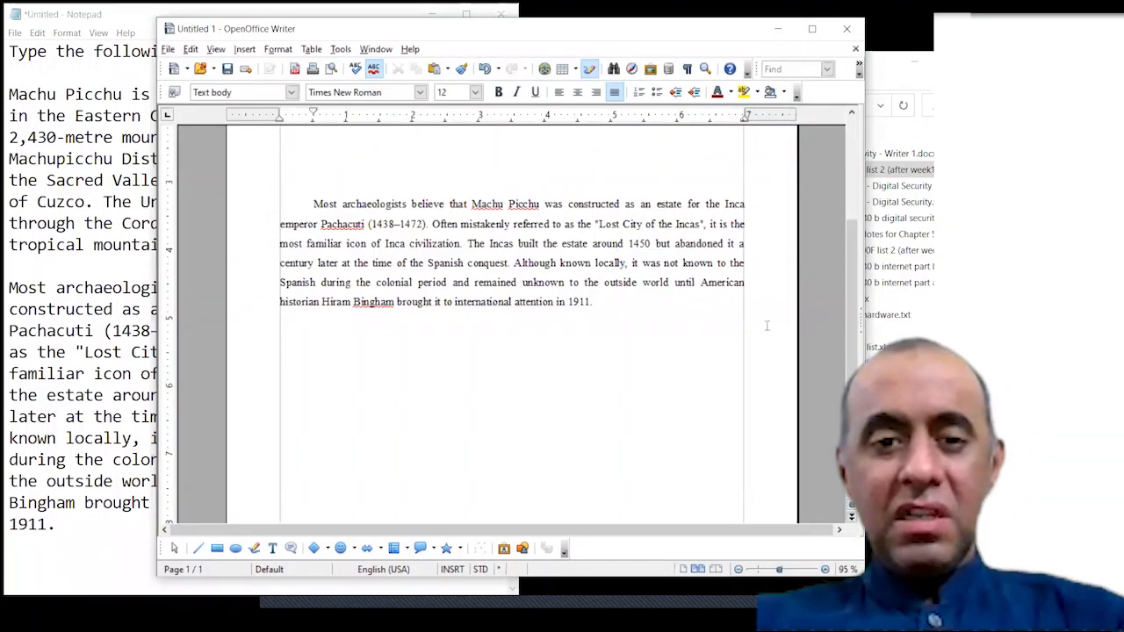
key(ctrl+shift+Right)
key(ctrl+shift+Right)
key(ctrl+shift+Right)
key(ctrl+shift+Right)
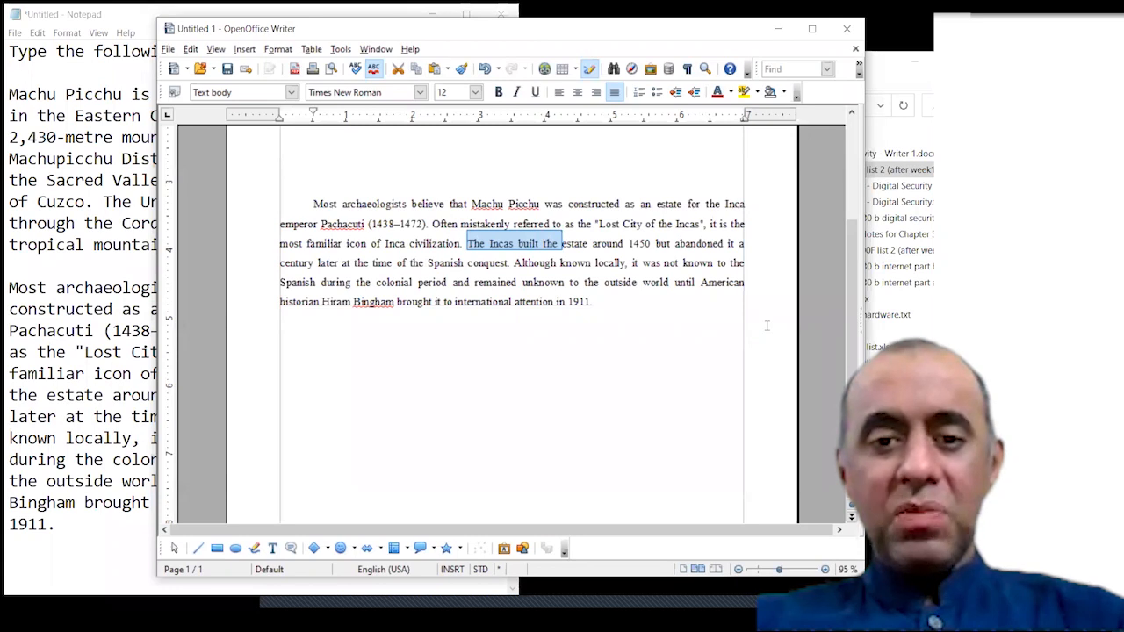
key(ctrl+shift+Right)
key(ctrl+shift+Right)
key(ctrl+shift+Right)
key(ctrl+shift+Right)
key(ctrl+shift+Right)
key(ctrl+shift+Right)
key(ctrl+shift+Right)
key(ctrl+shift+Right)
key(ctrl+shift+Right)
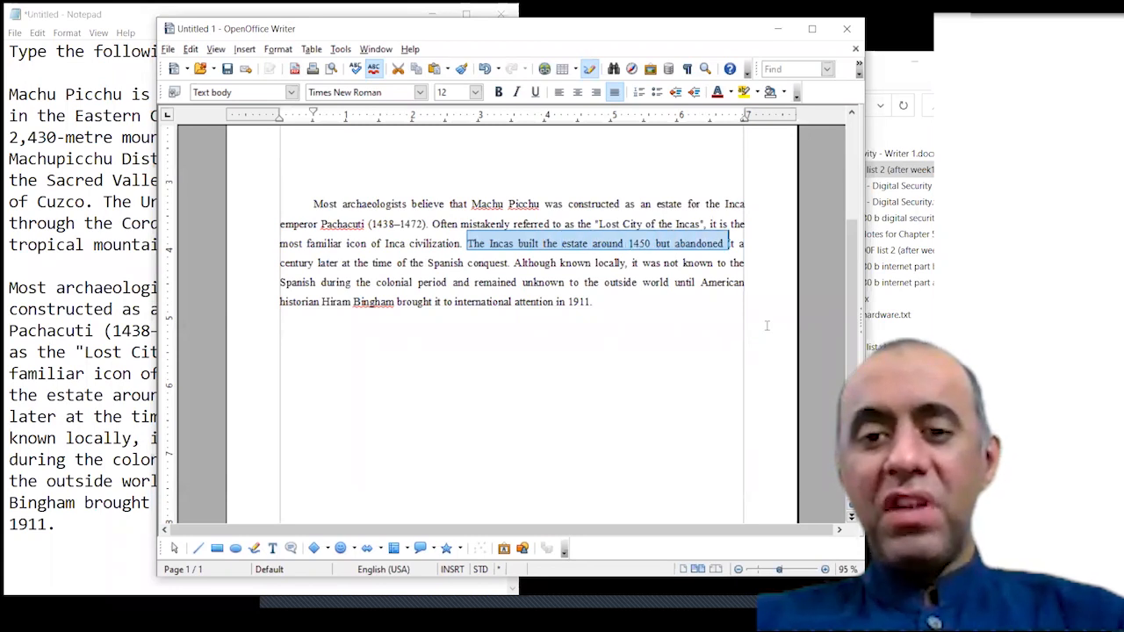
key(ctrl+shift+Right)
key(ctrl+shift+Right)
key(ctrl+shift+Right)
key(ctrl+shift+Right)
key(ctrl+shift+Right)
key(ctrl+shift+Right)
key(ctrl+shift+Right)
key(ctrl+shift+Right)
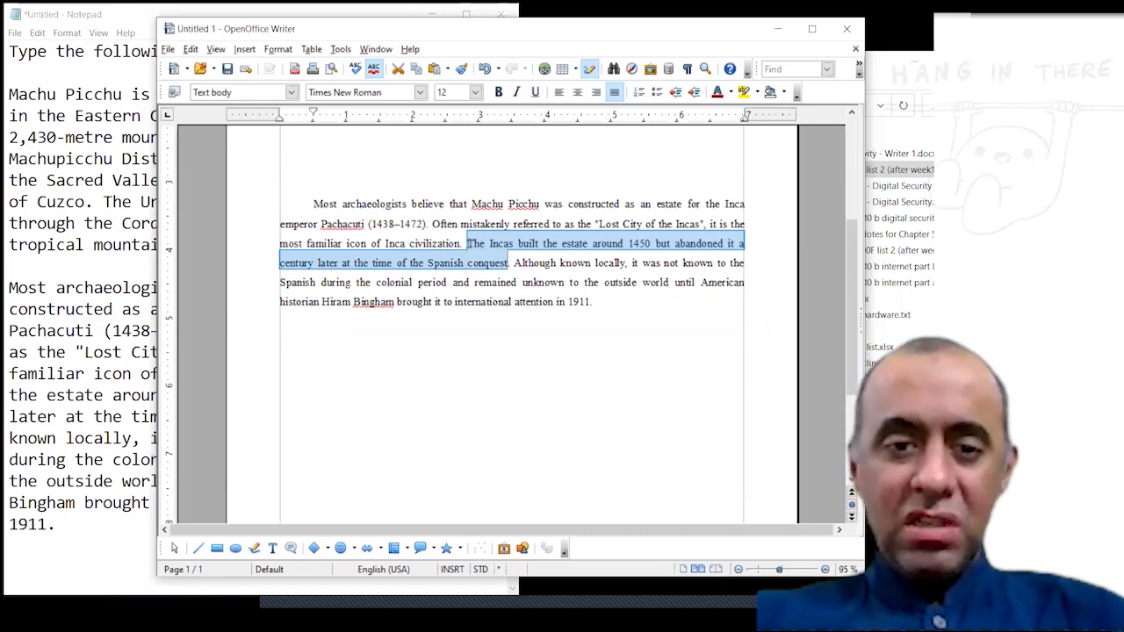
Step: Split the second paragraph so that a new paragraph starts at "The Incas built the estate"
click(470, 246)
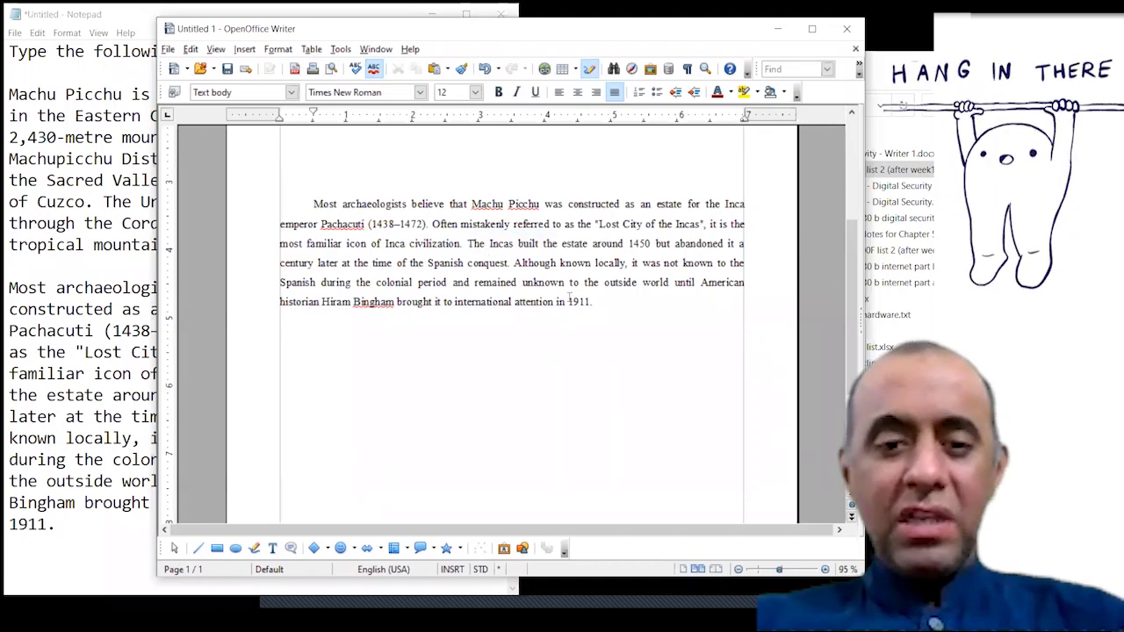
key(Return)
key(Return)
key(Return)
key(Return)
key(Return)
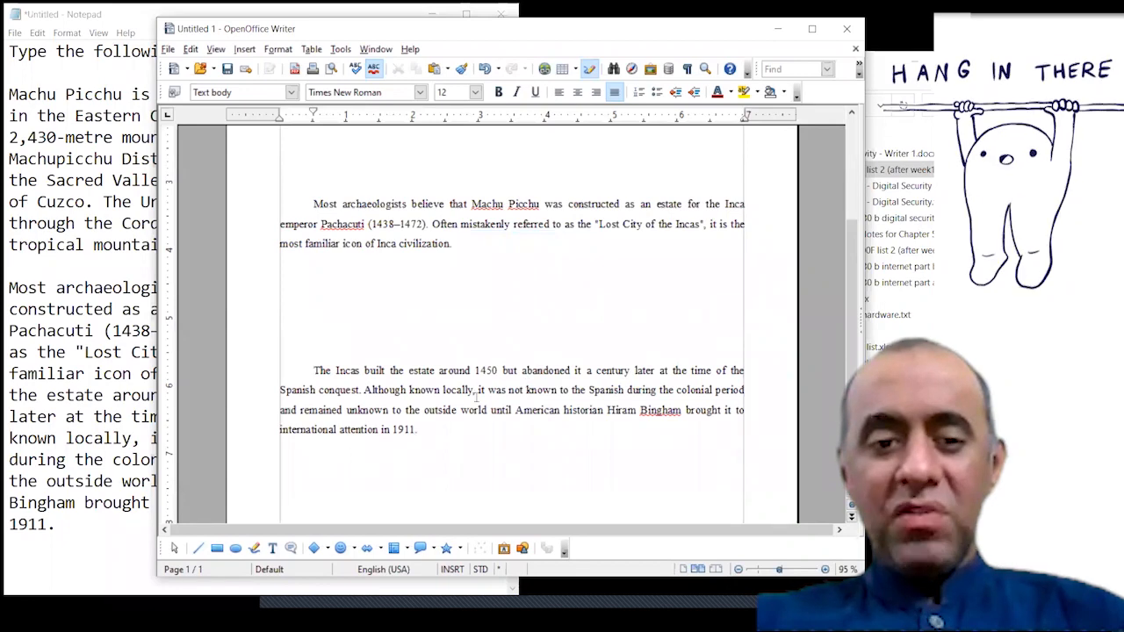
Step: Set the first-line indent of the paragraph starting "The Incas built the estate" to 0.00"
scroll(852, 309, up, 1)
mouse_move(853, 310)
mouse_down()
mouse_move(852, 252)
mouse_move(852, 314)
mouse_up()
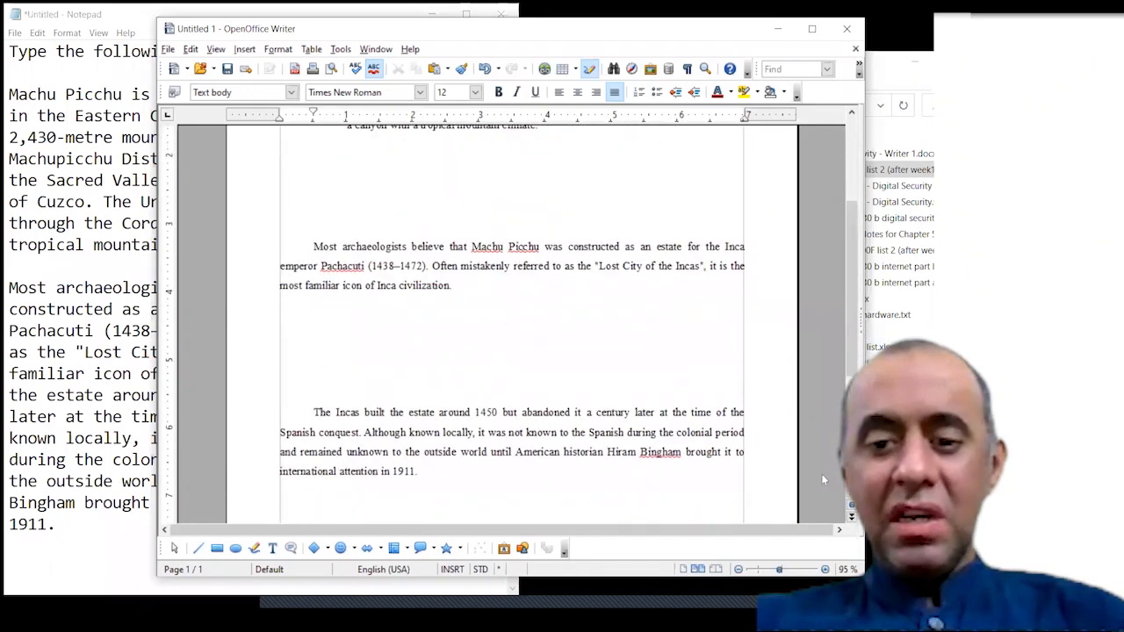
click(739, 569)
drag(849, 327, 851, 404)
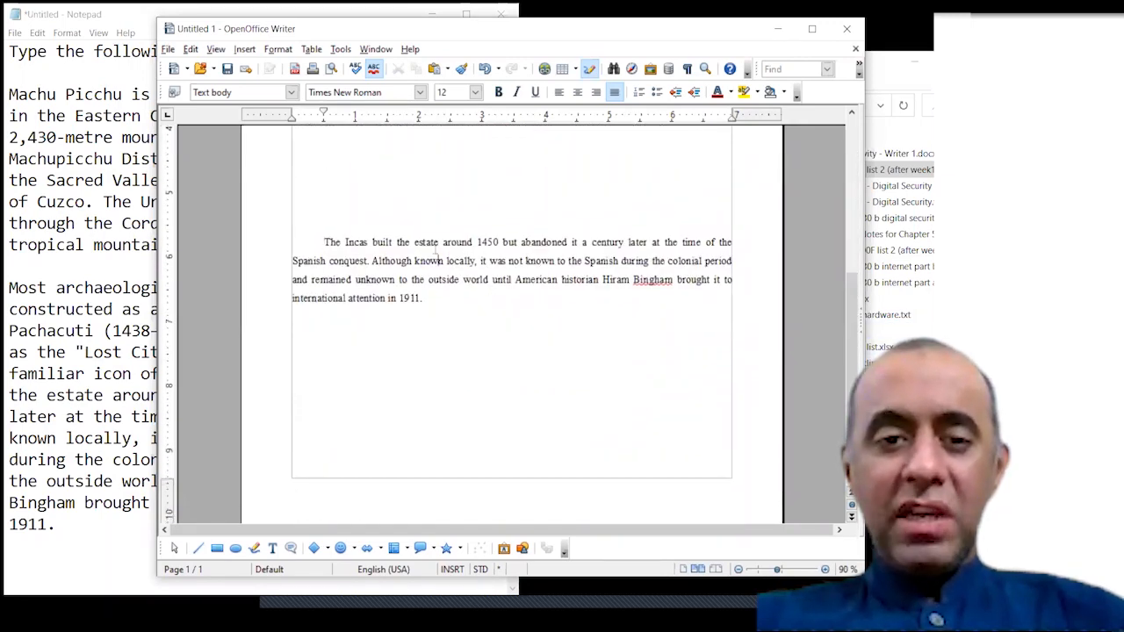
click(278, 49)
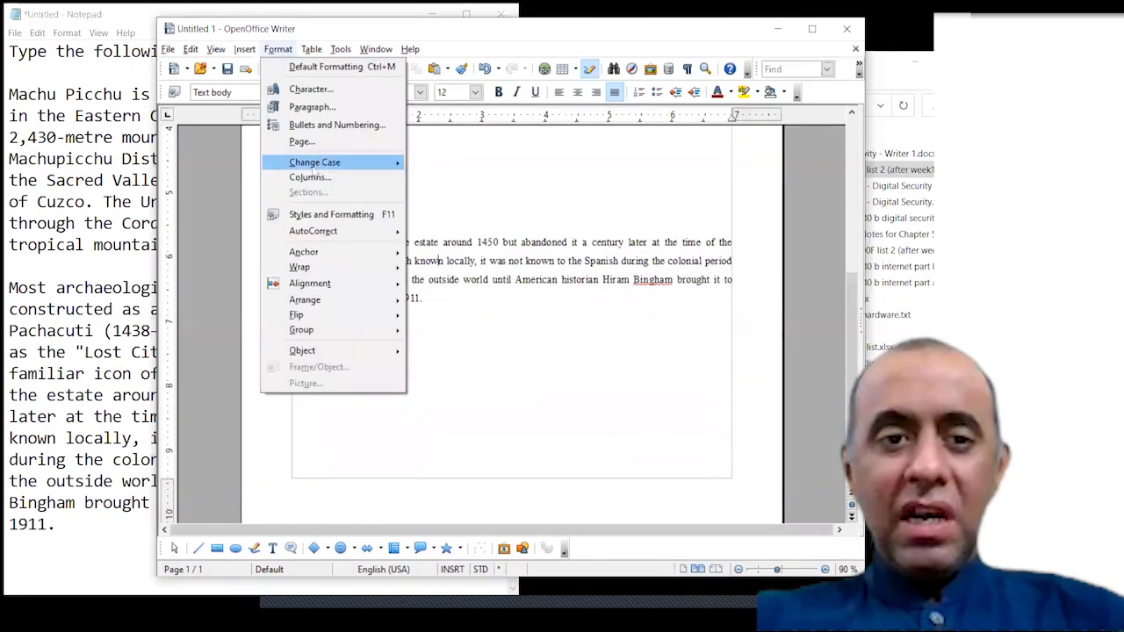
click(302, 106)
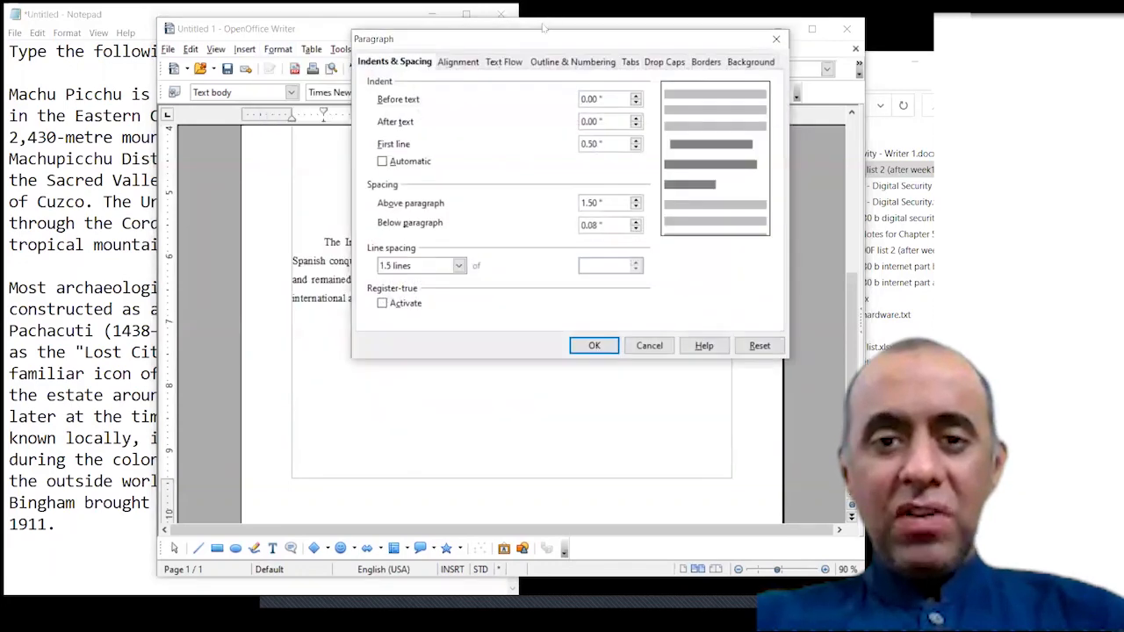
drag(568, 44, 556, 144)
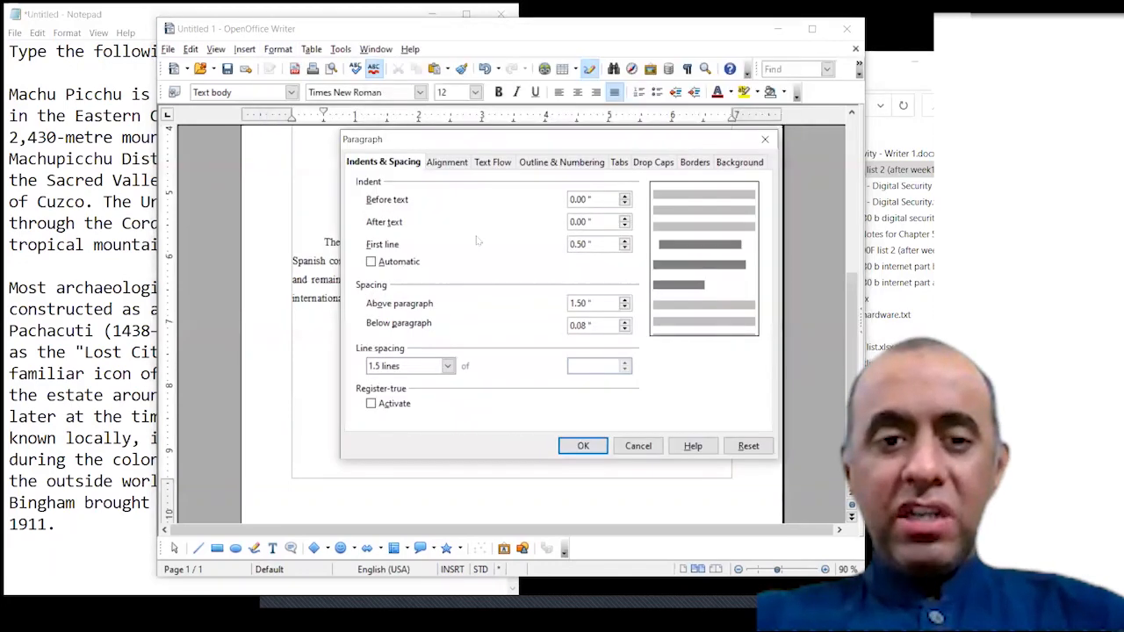
click(624, 249)
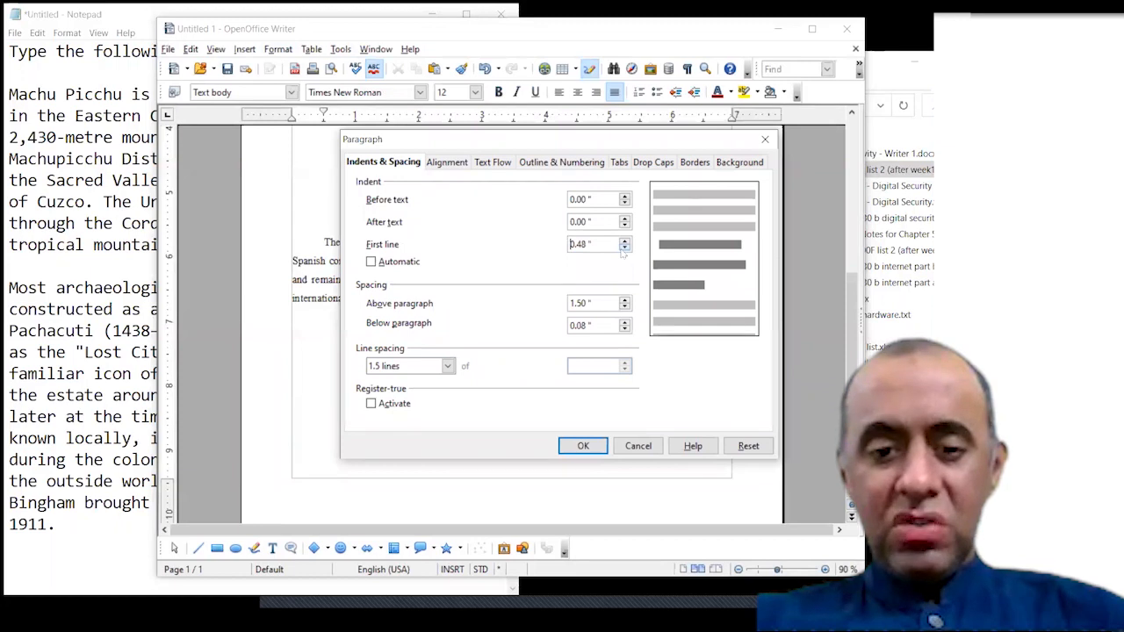
text(0)
key(Tab)
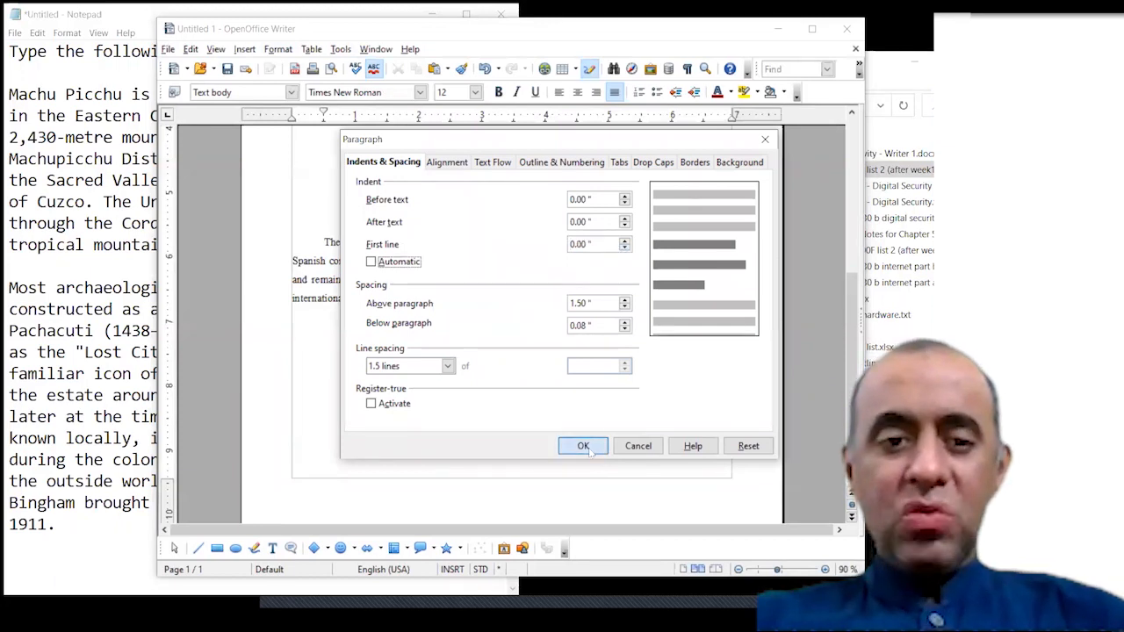
click(583, 445)
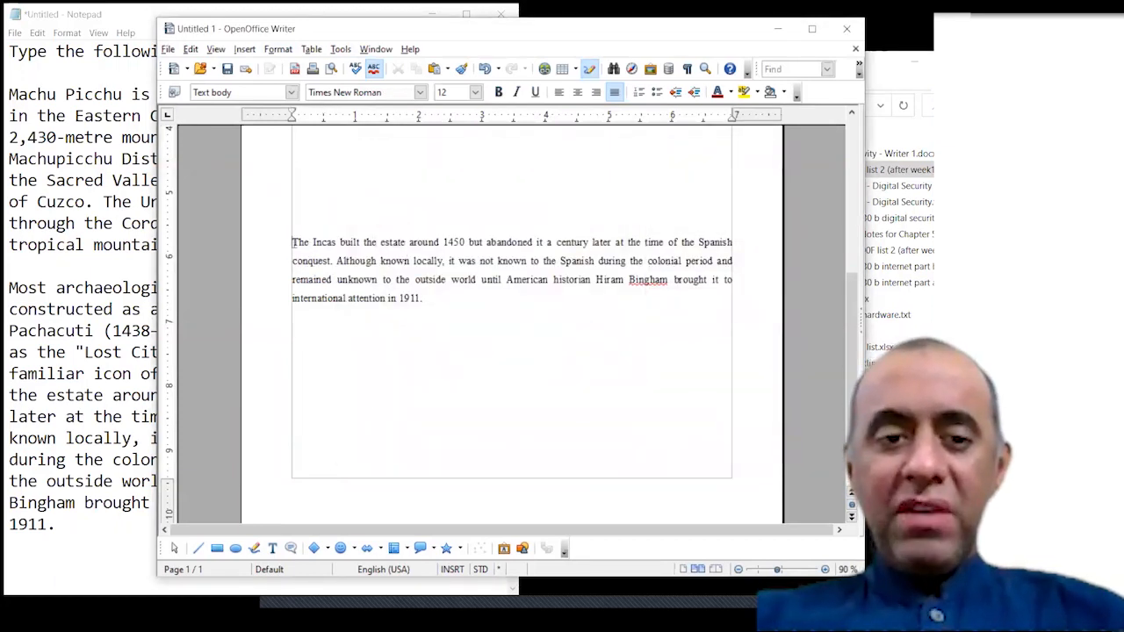
drag(295, 242, 425, 298)
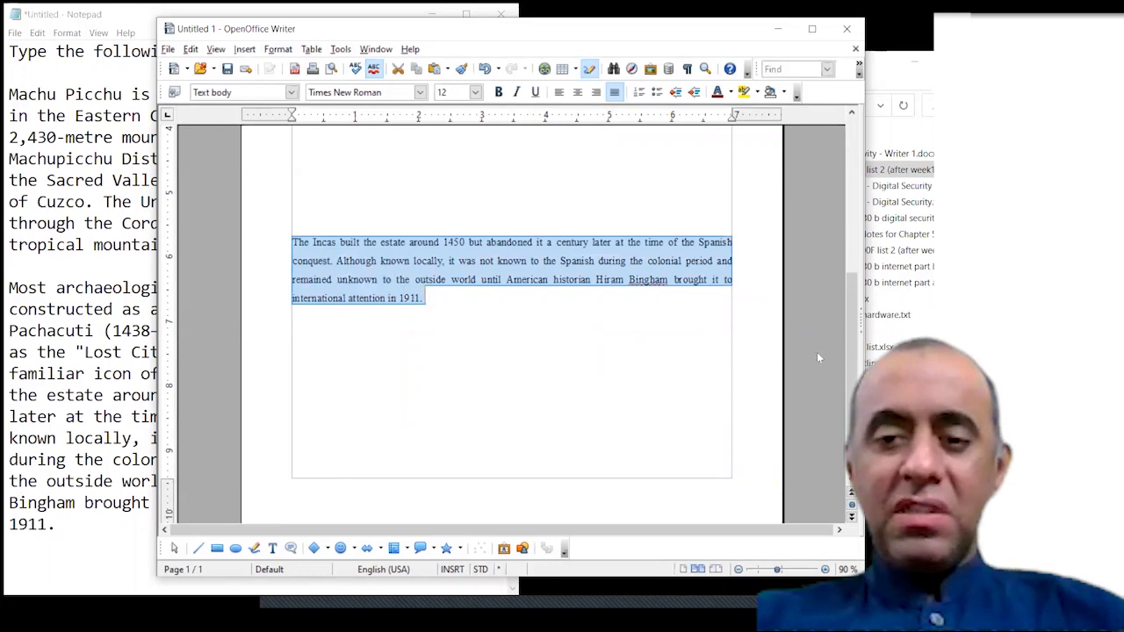
scroll(853, 386, up, 1)
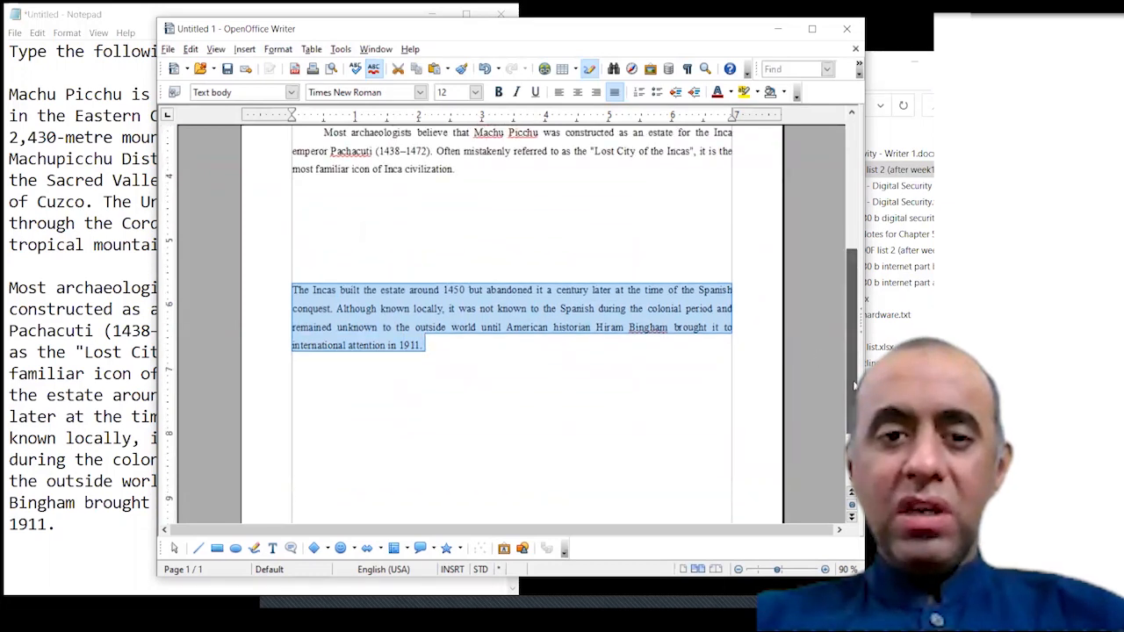
drag(854, 389, 854, 392)
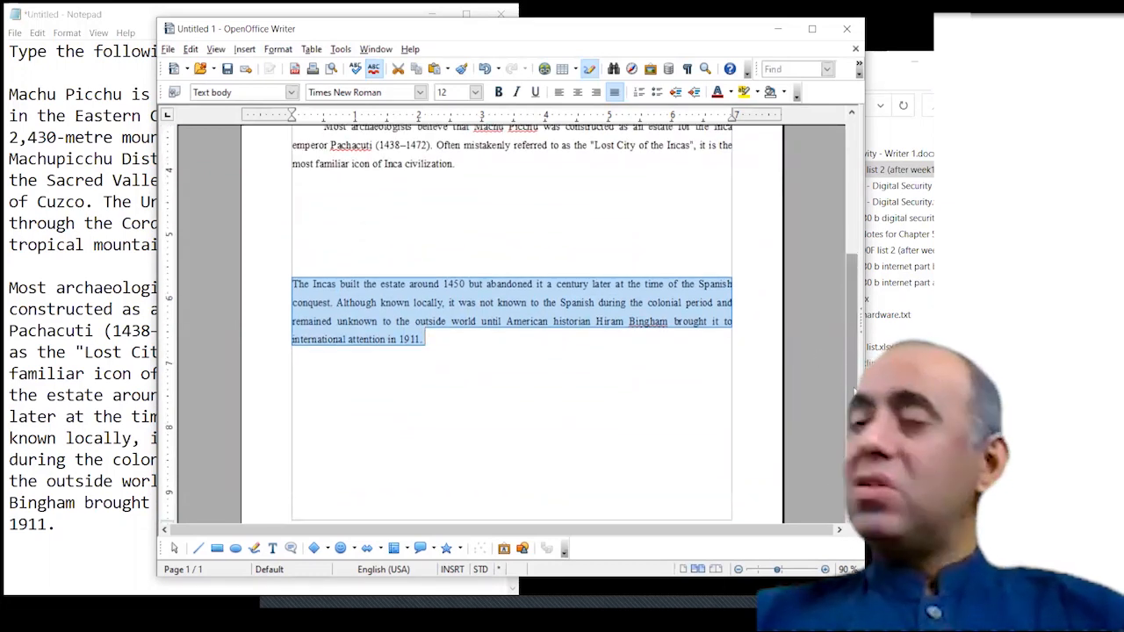
click(518, 302)
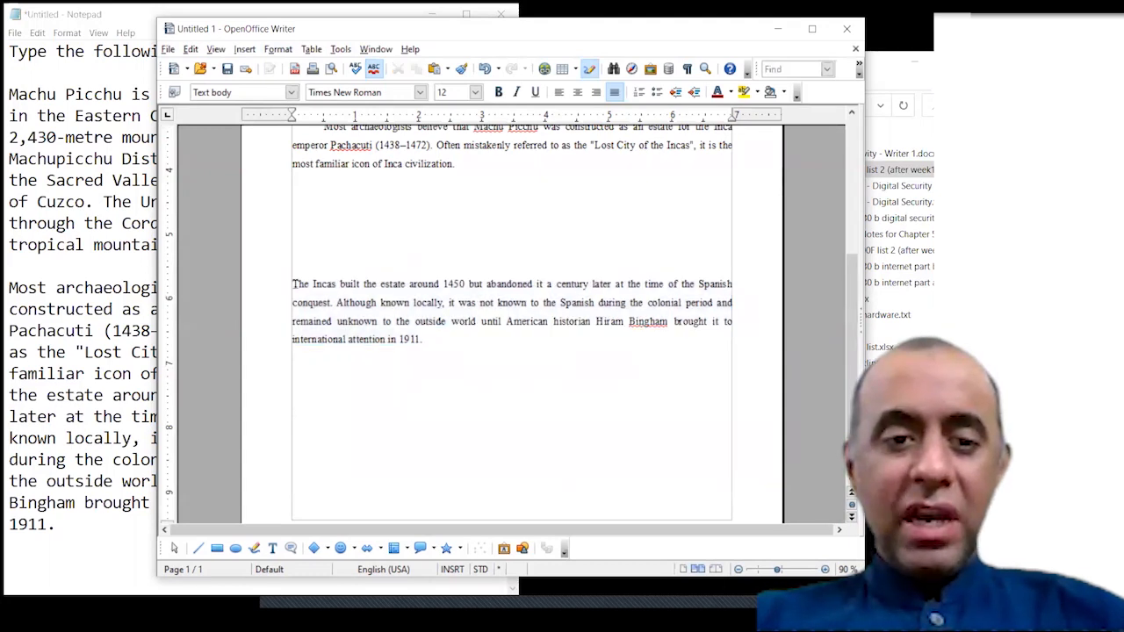
drag(292, 284, 426, 340)
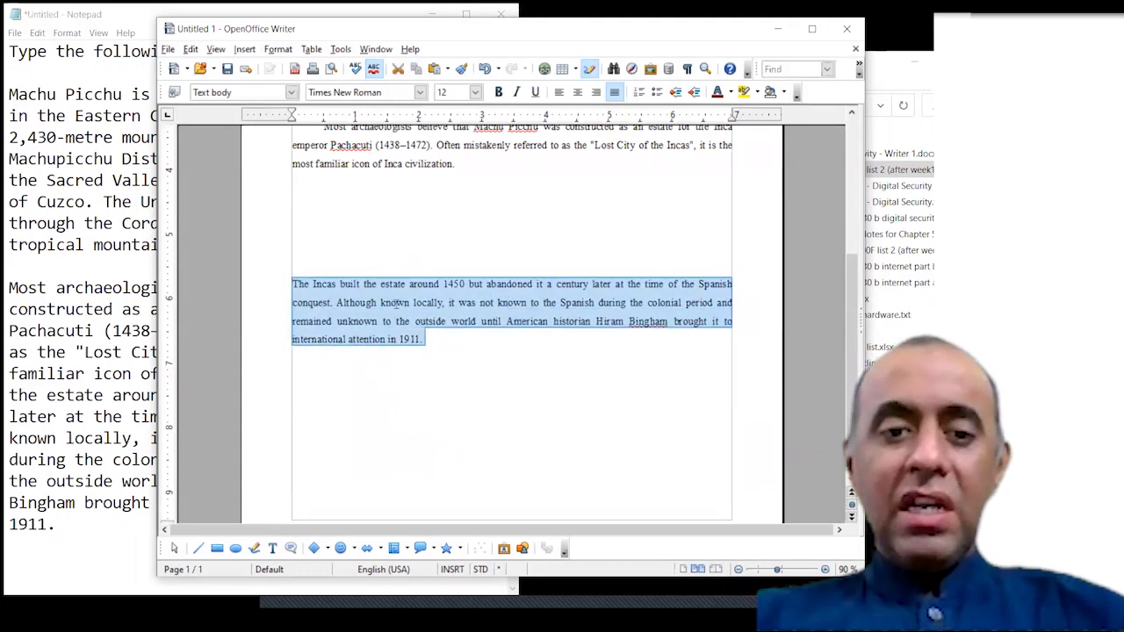
Step: Turn on the display of drop caps for the paragraph starting "The Incas built the estate"
click(397, 302)
click(340, 49)
mouse_move(278, 50)
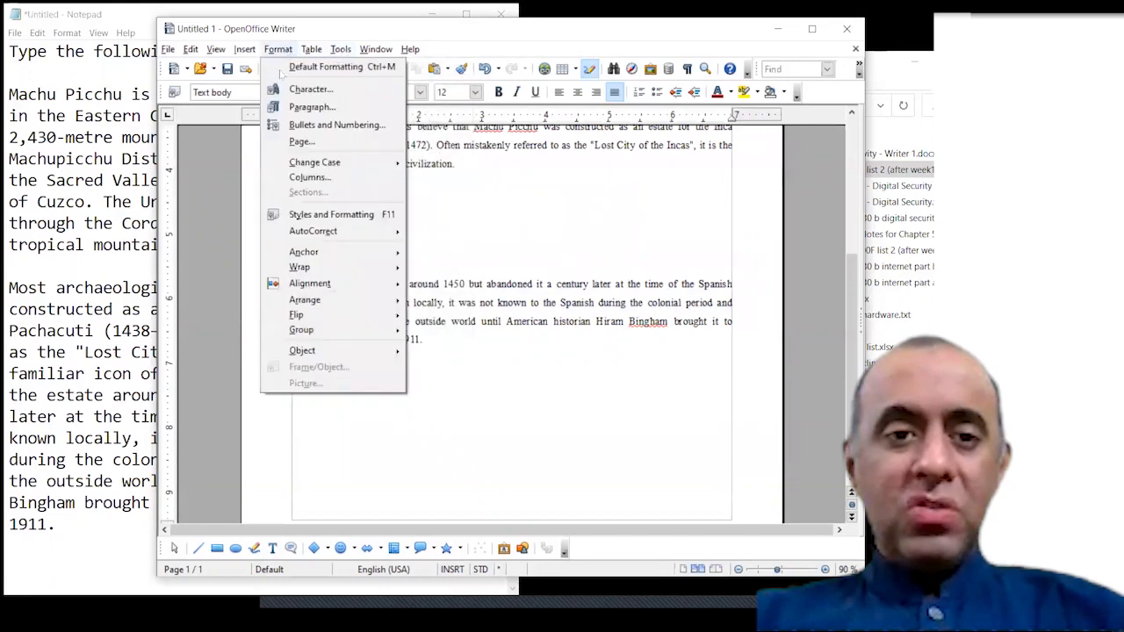
click(309, 107)
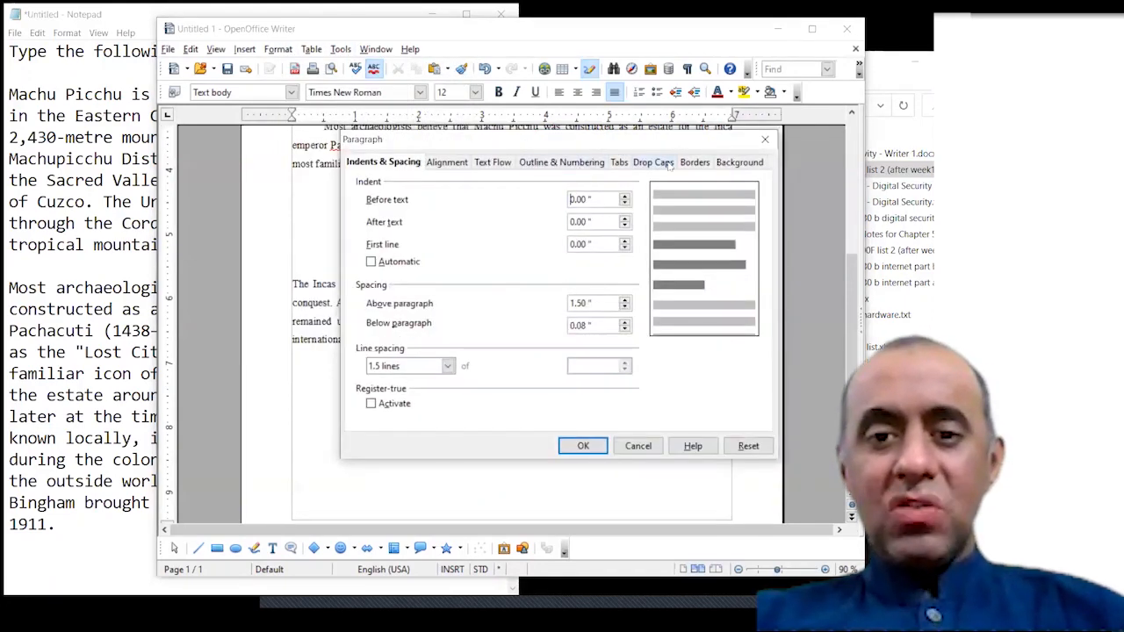
click(652, 164)
click(620, 163)
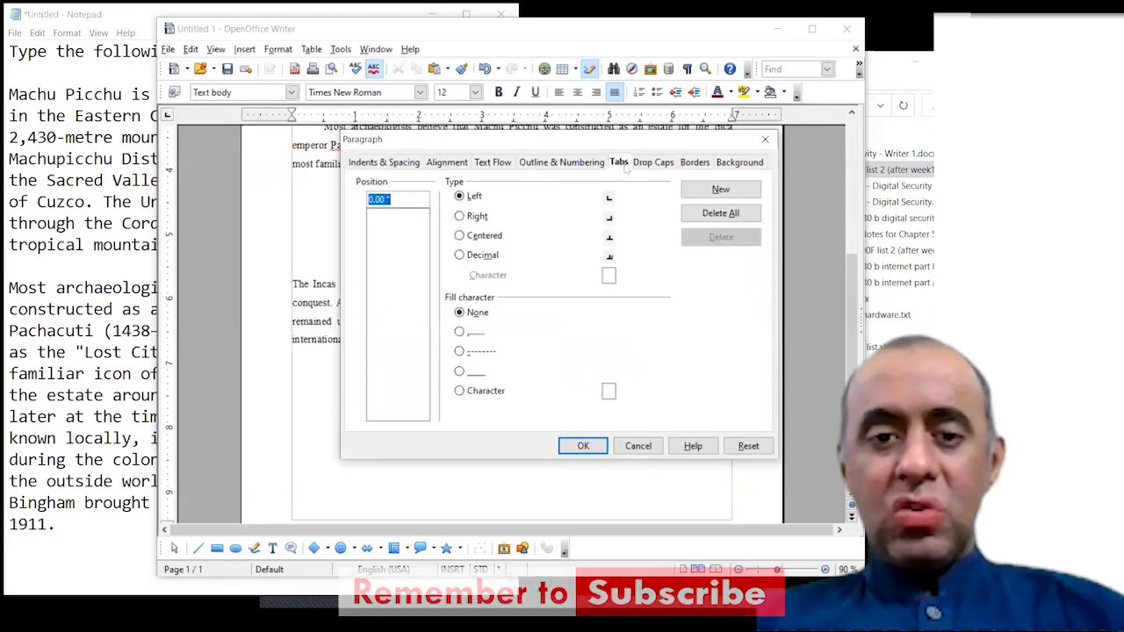
click(653, 164)
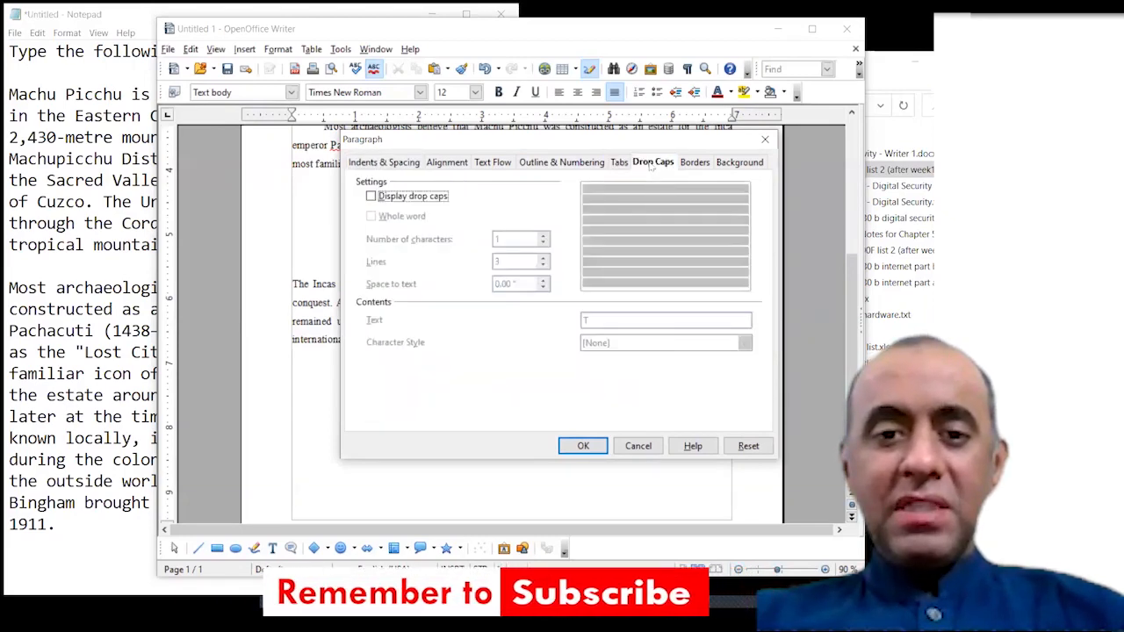
click(396, 197)
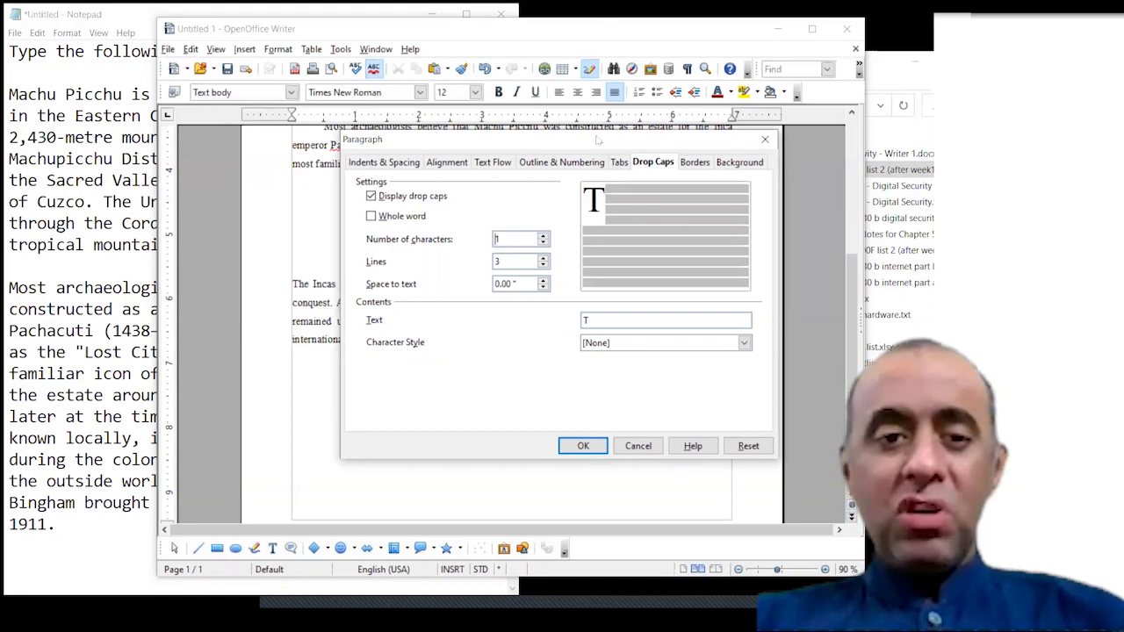
Step: Set the drop cap to 3 characters over 2 lines and apply it to the third paragraph
click(542, 243)
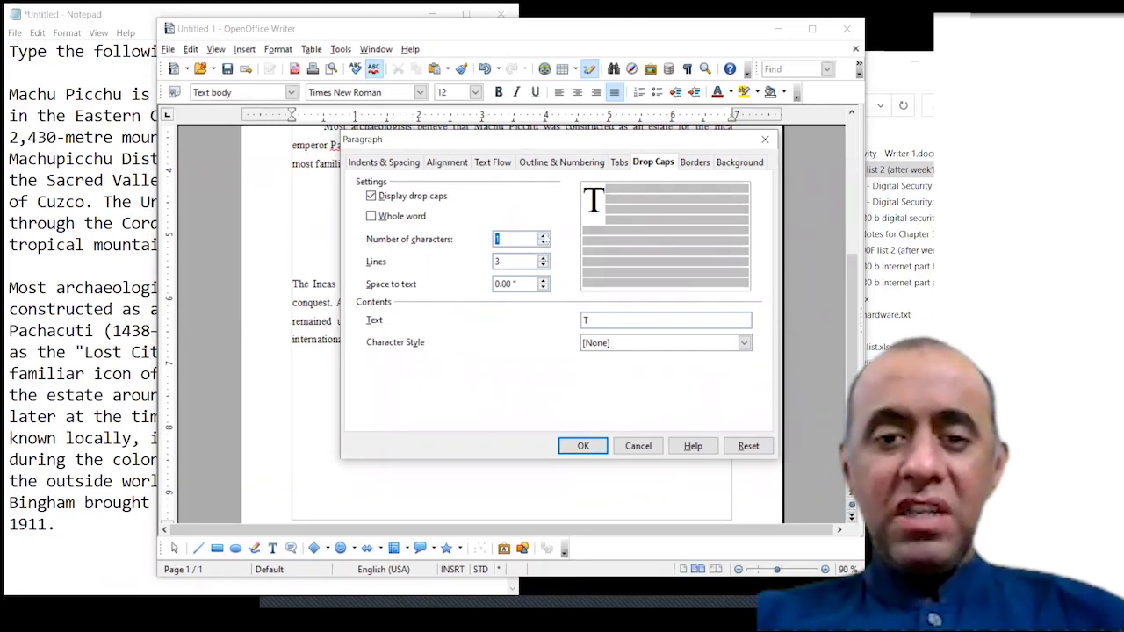
click(544, 236)
click(543, 235)
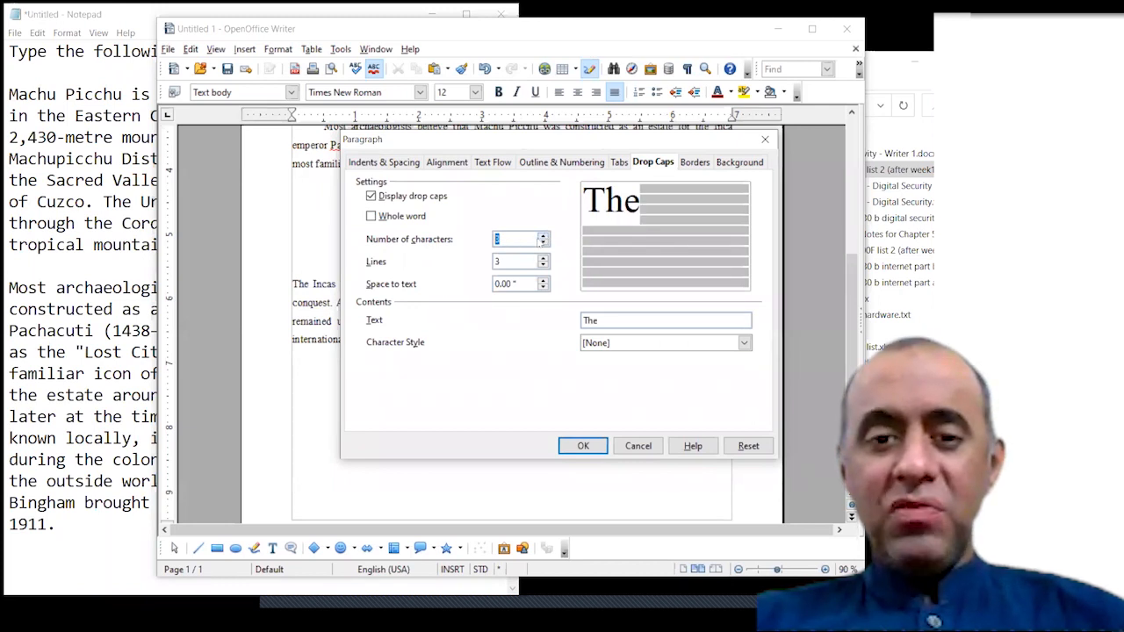
click(543, 265)
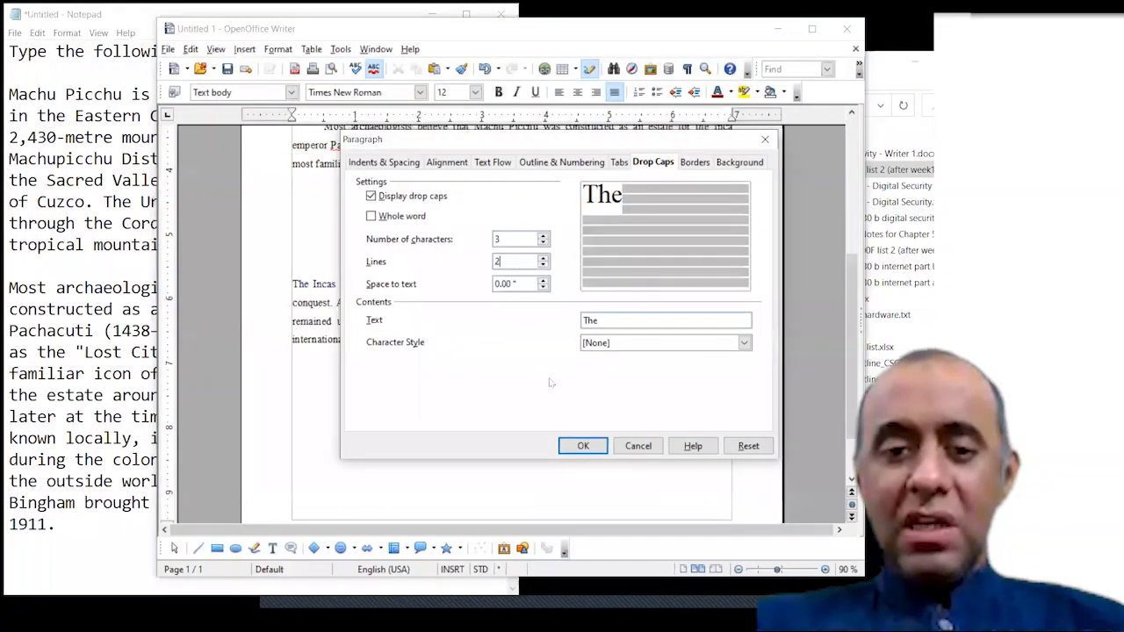
click(600, 447)
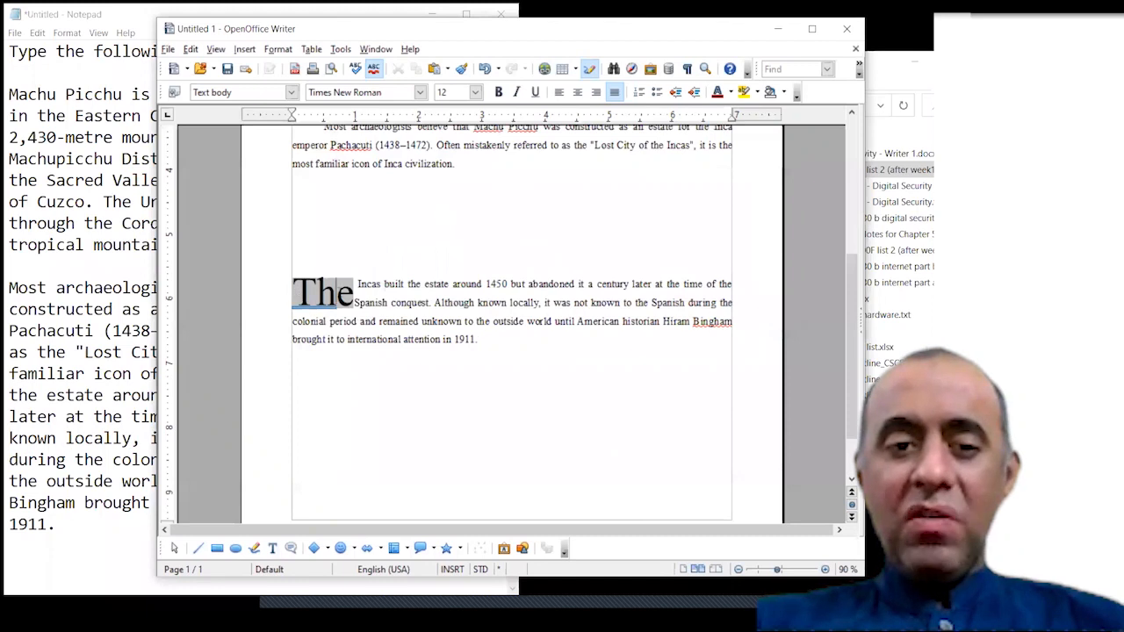
drag(355, 286, 731, 303)
click(431, 321)
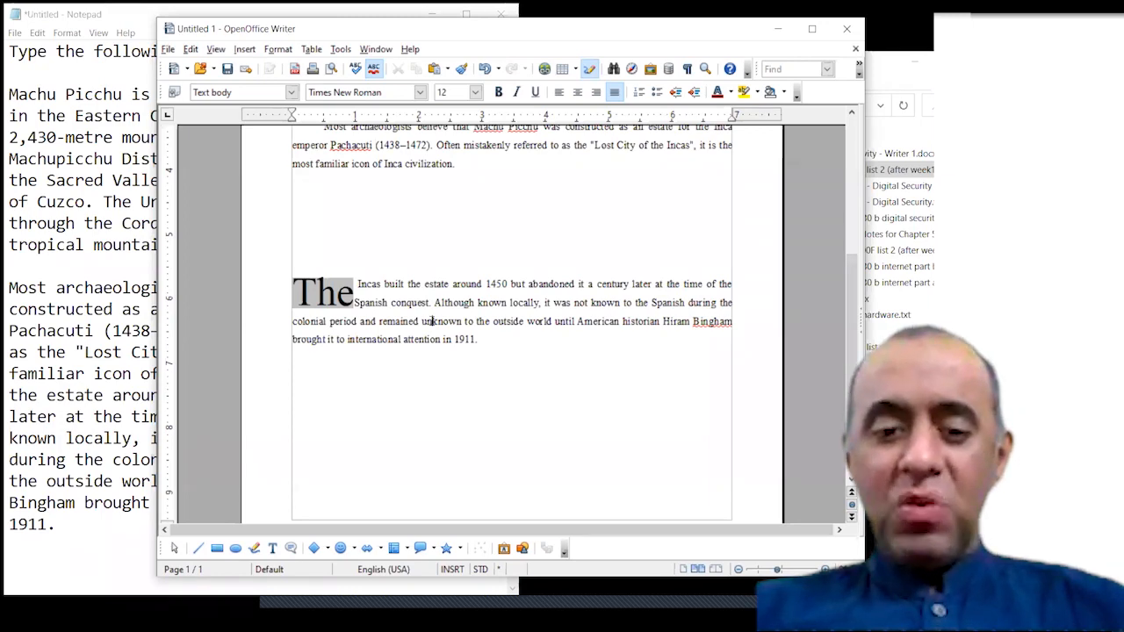
Step: Insert a page break after the last paragraph to start a second page
scroll(420, 352, down, 2)
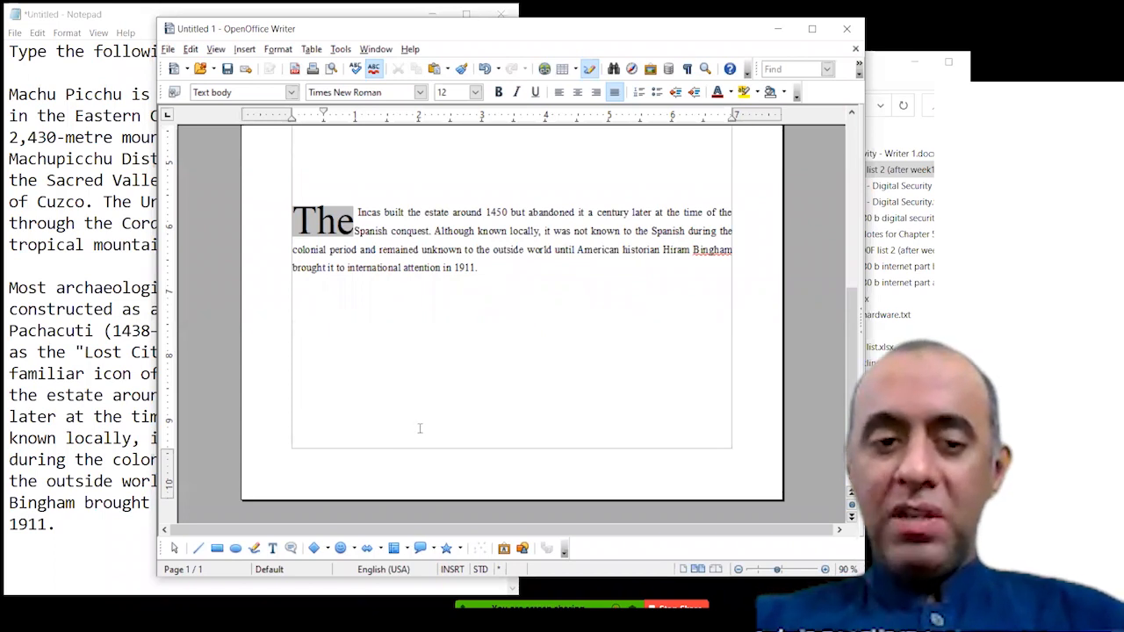
key(ctrl+Return)
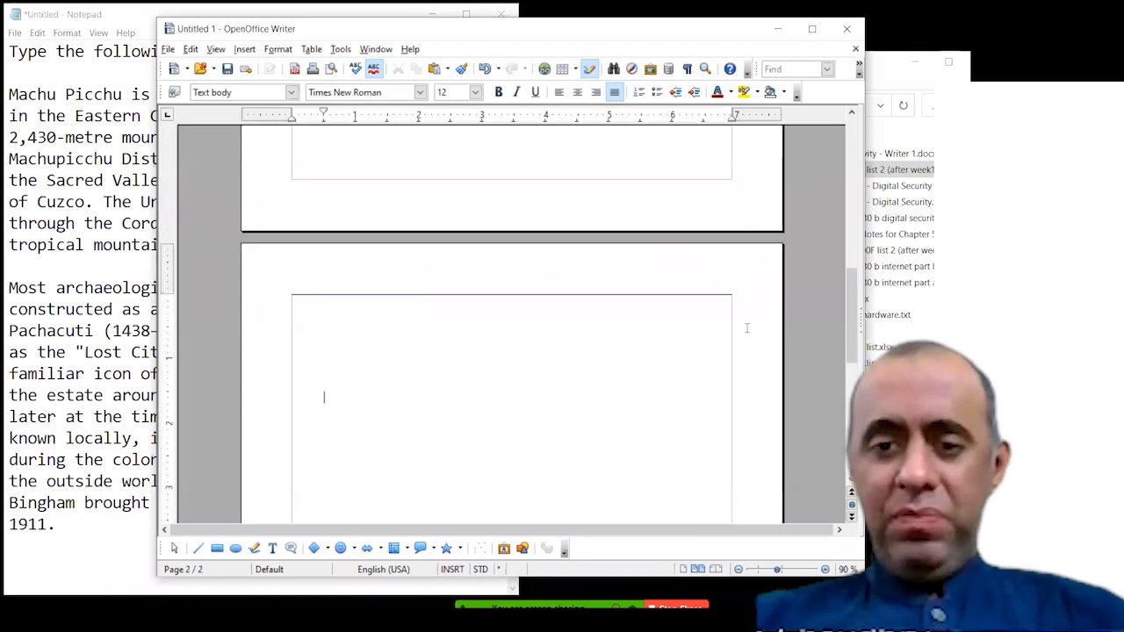
drag(854, 343, 849, 320)
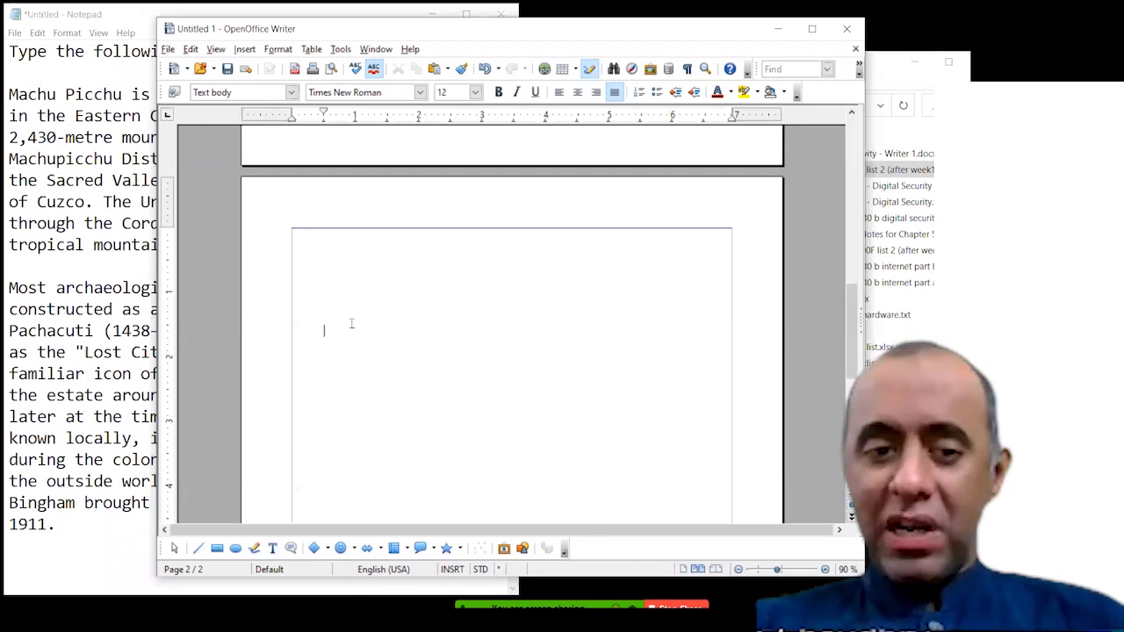
Step: Enter the test text "sdfsdfsdfffd" on the second page and delete it again
text(sdfsdfsdfffd)
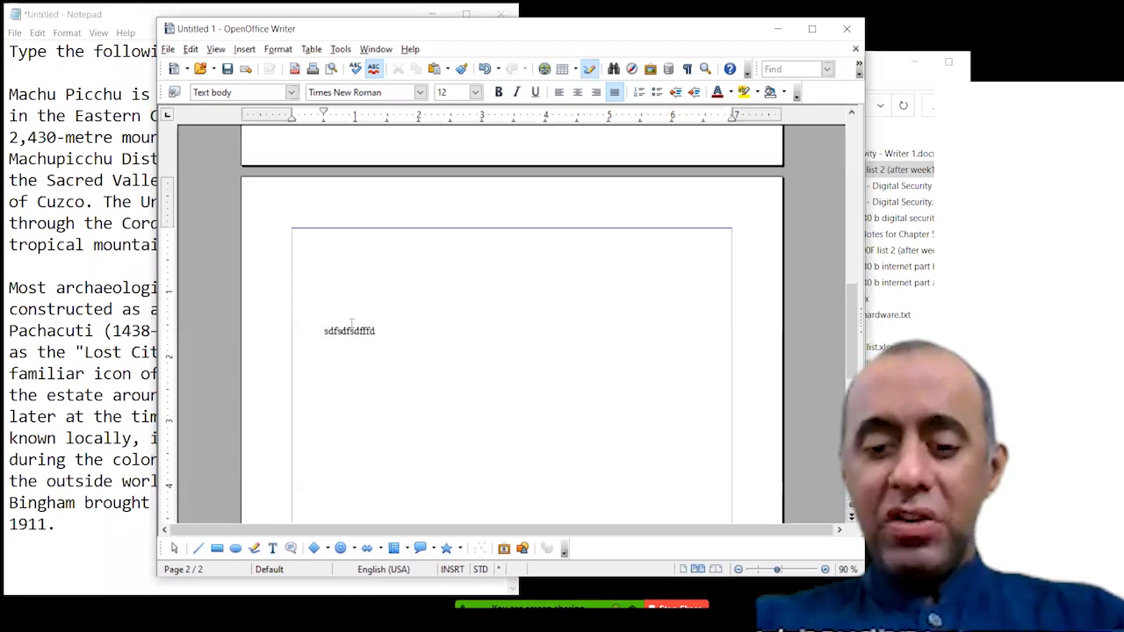
double_click(351, 324)
key(BackSpace)
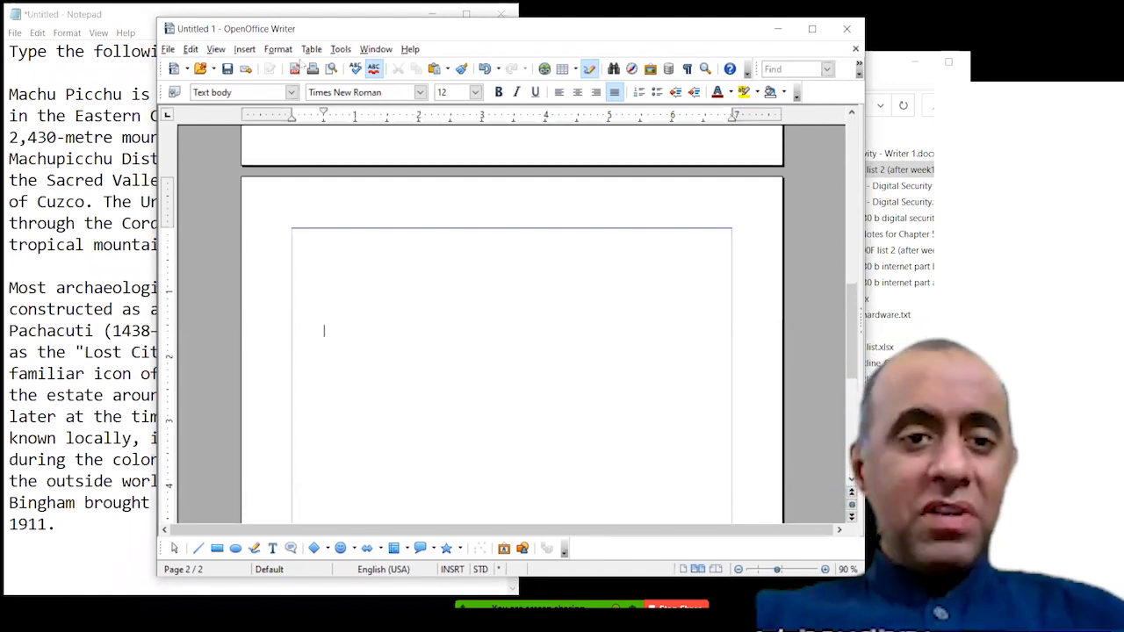
Step: Look through the available paragraph styles and the list of toolbars that can be shown, without changing anything
click(292, 93)
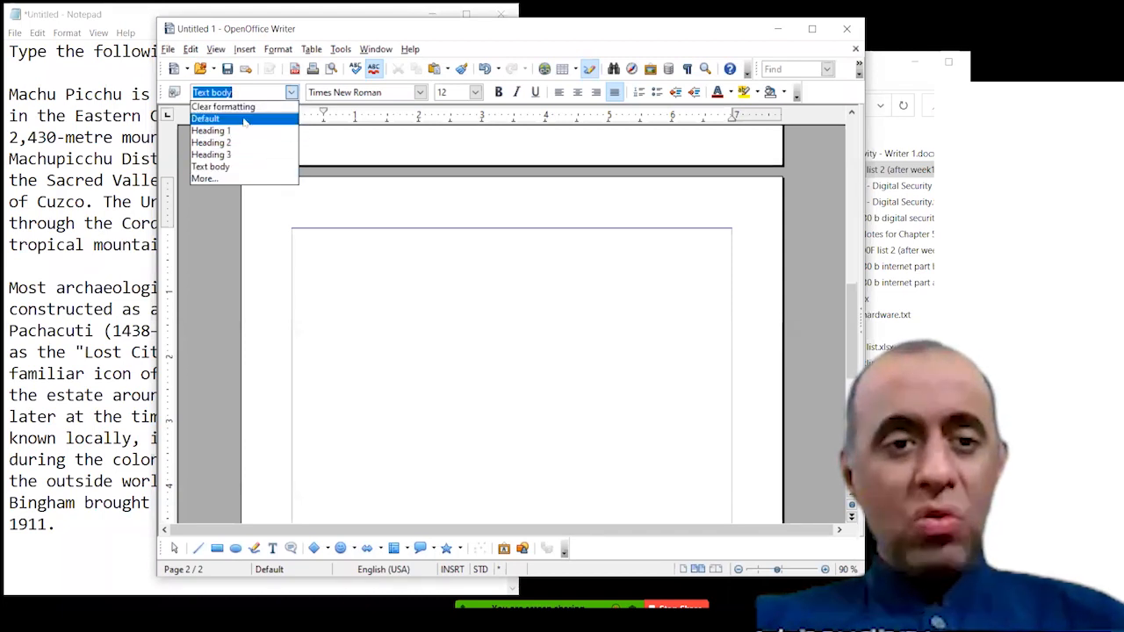
scroll(258, 113, up, 1)
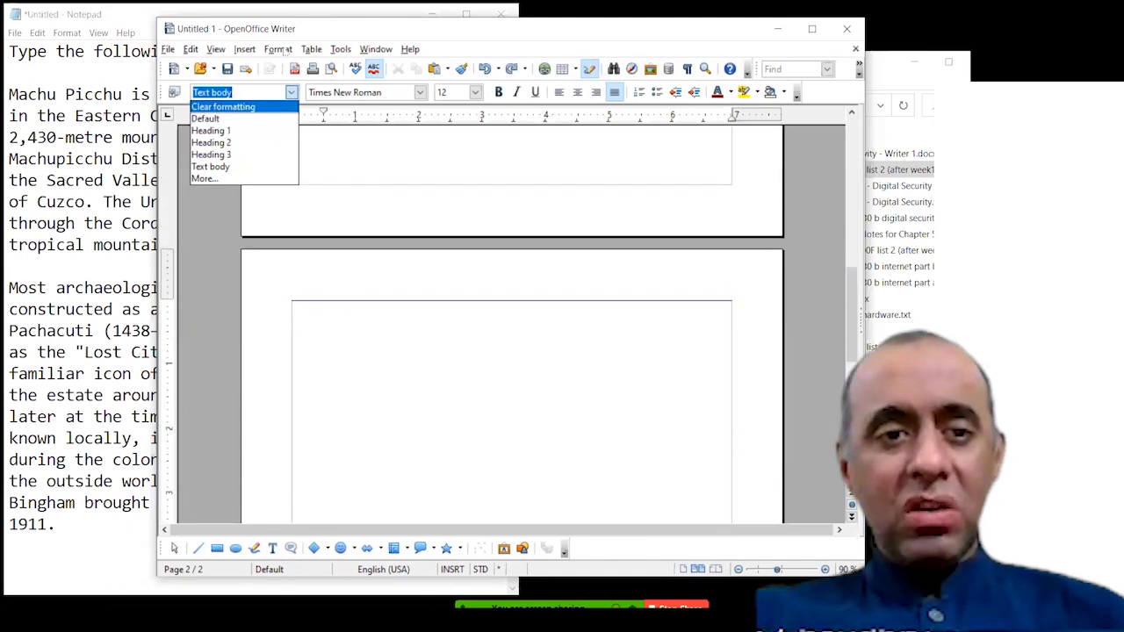
click(214, 50)
click(214, 50)
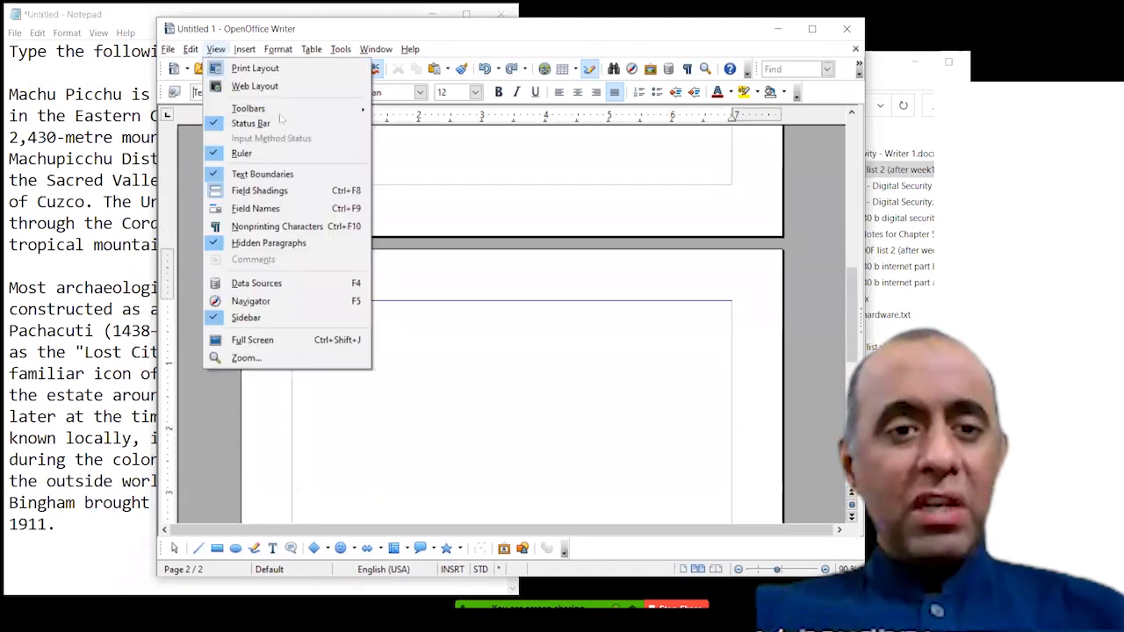
mouse_move(286, 112)
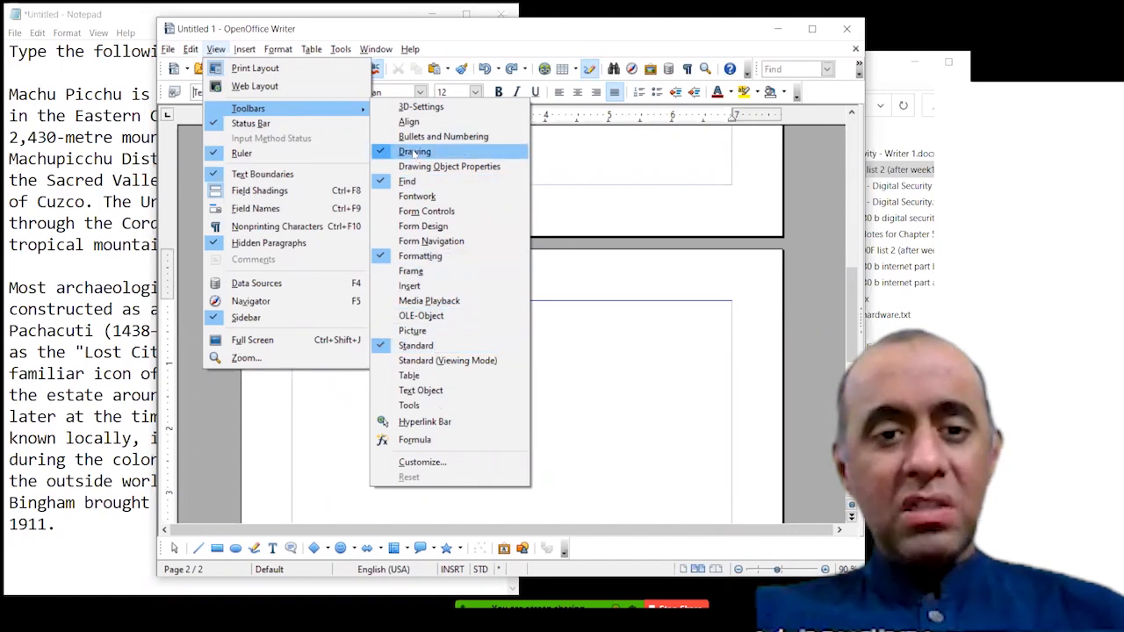
click(586, 41)
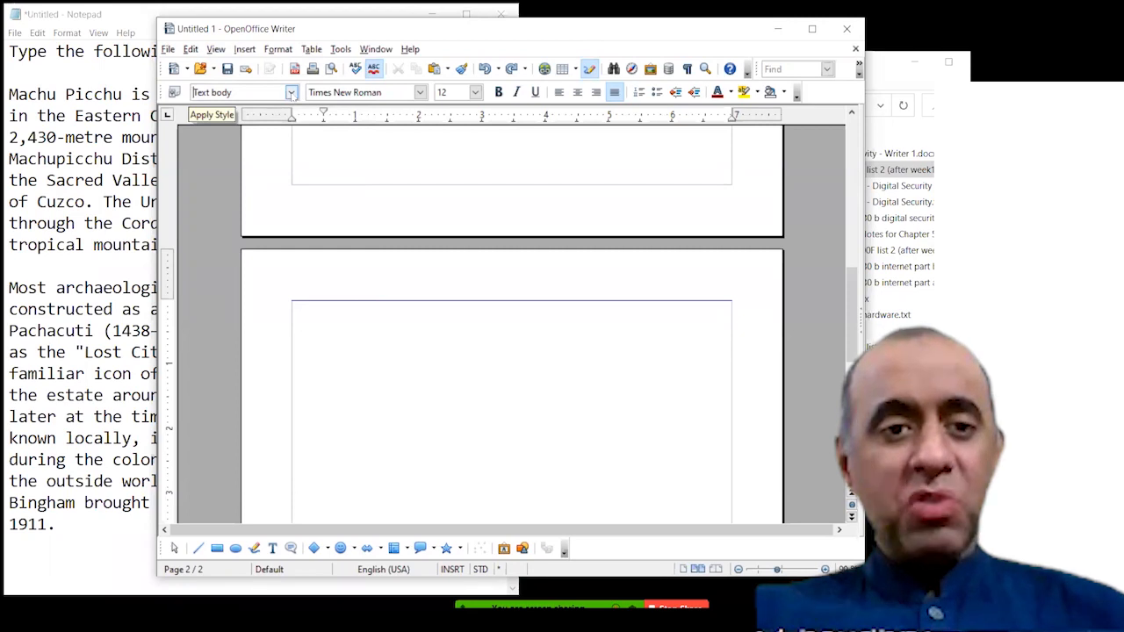
Step: Clear the inherited paragraph formatting from the empty paragraph on the second page
click(291, 92)
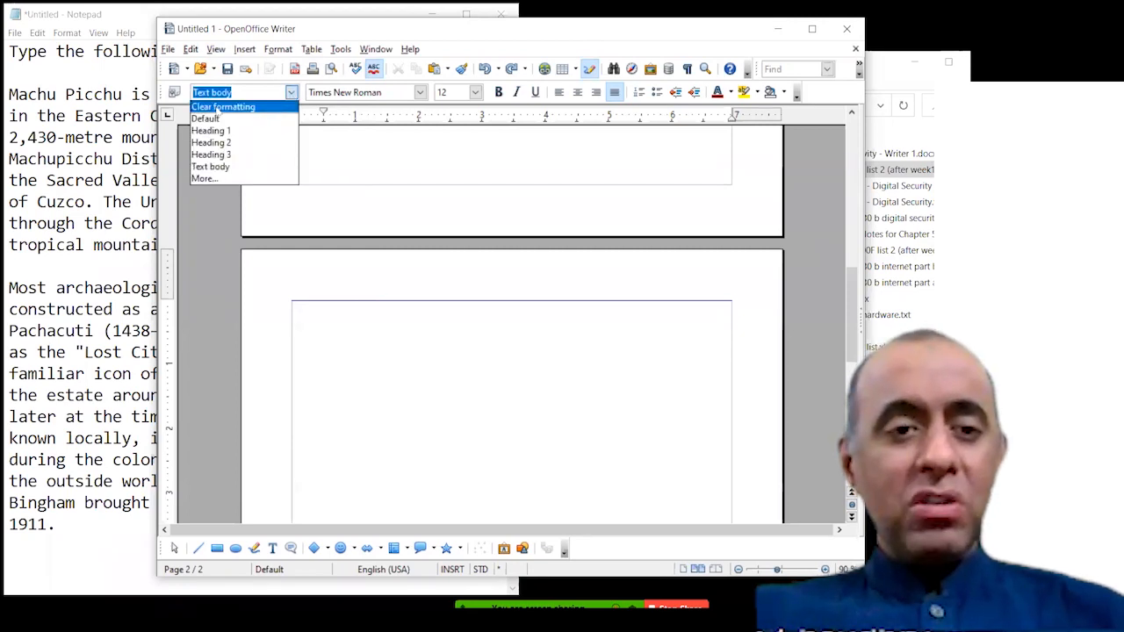
click(221, 109)
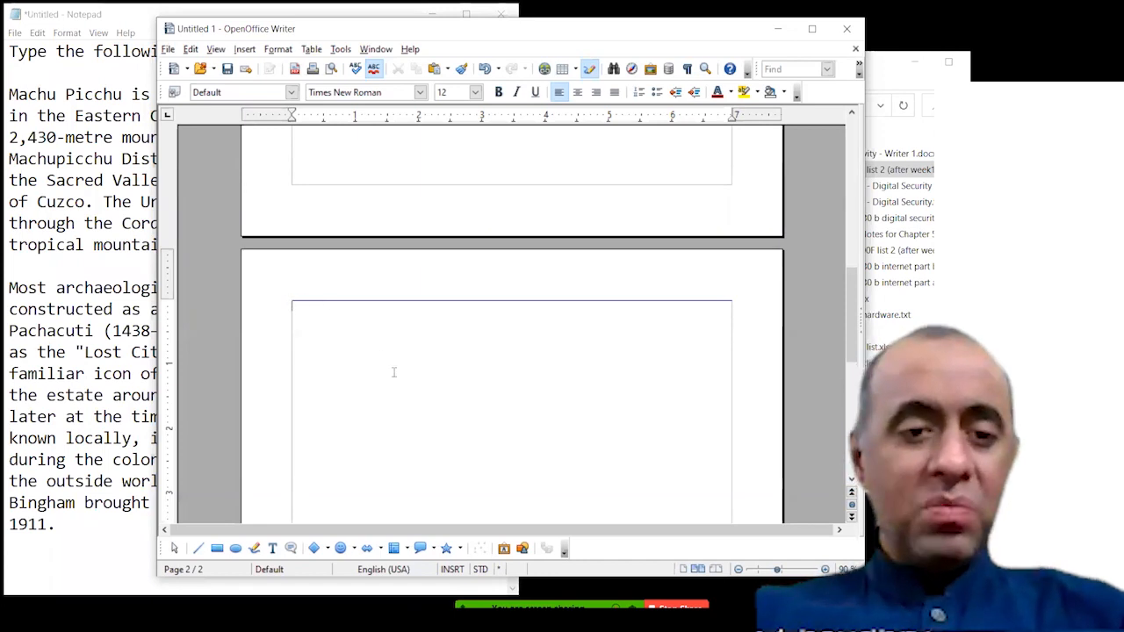
Step: Enter a line of random test text on the second page and delete it again
text(sdfks;dflkds;f)
text(fk)
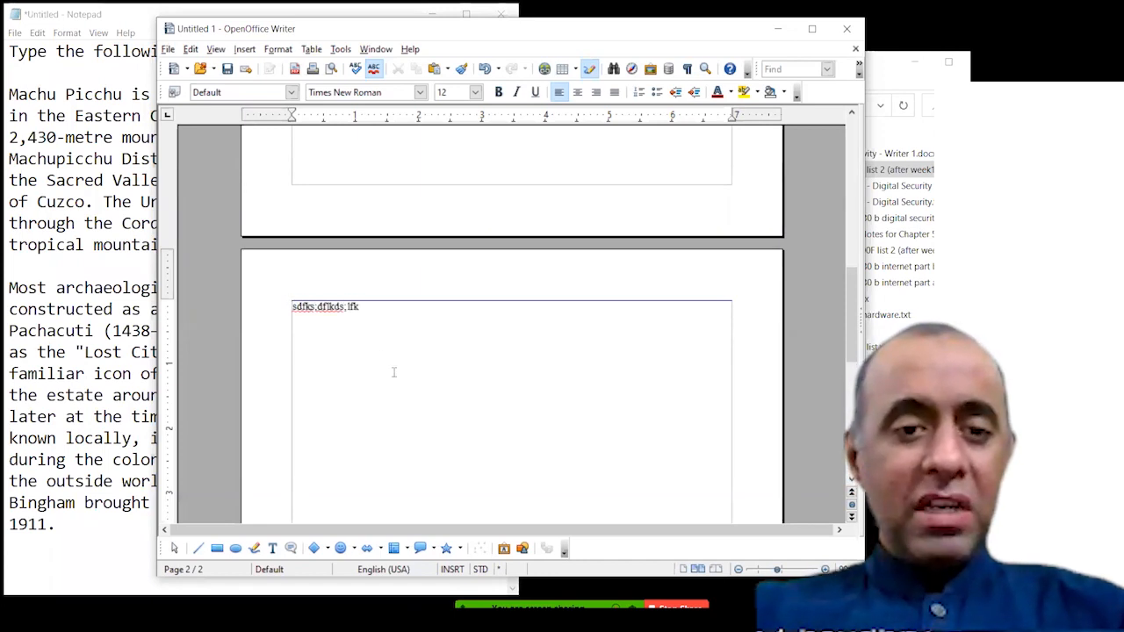
text(lk;sdlfksdlfk;lksf)
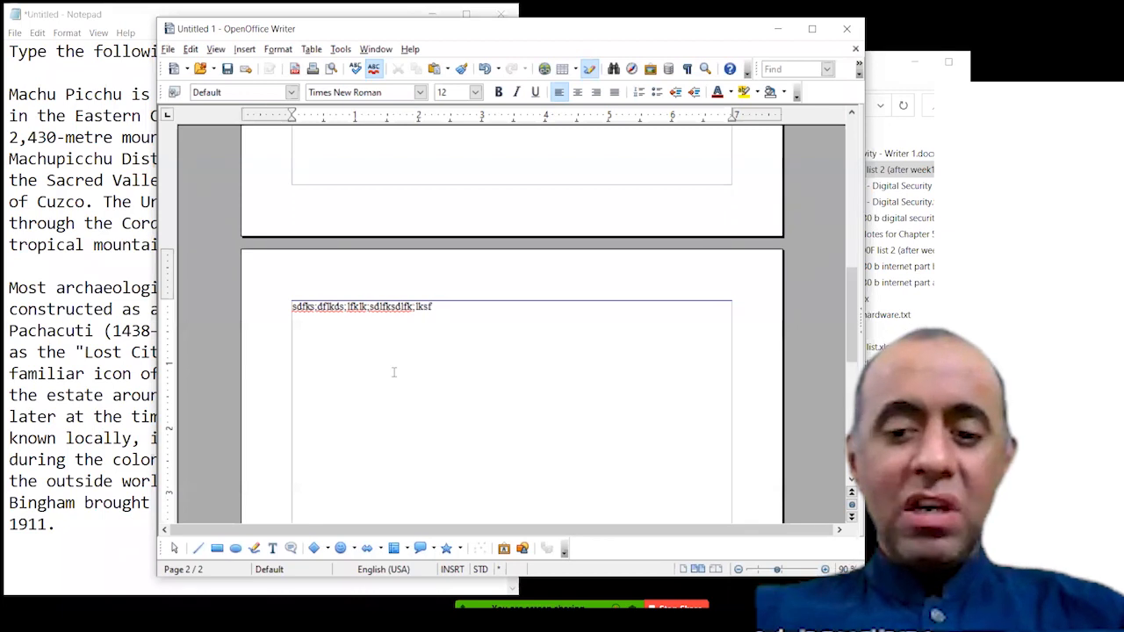
key(shift+Home)
key(Delete)
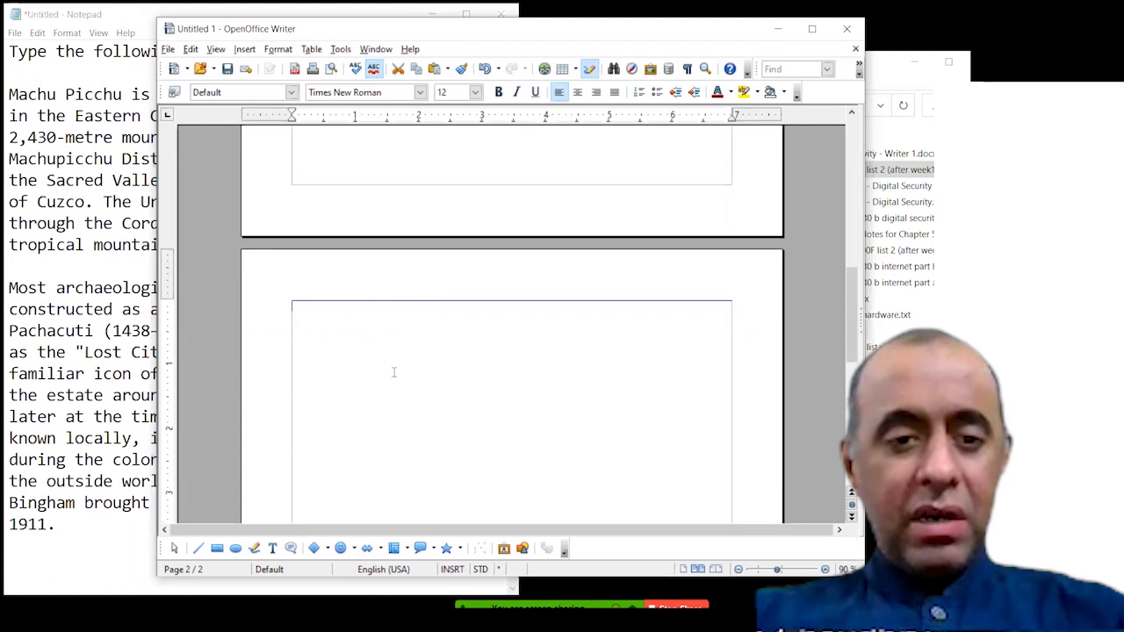
Step: Enter "May favorite travel destinations" as the first line of the second page and start a new line
text(May favorite)
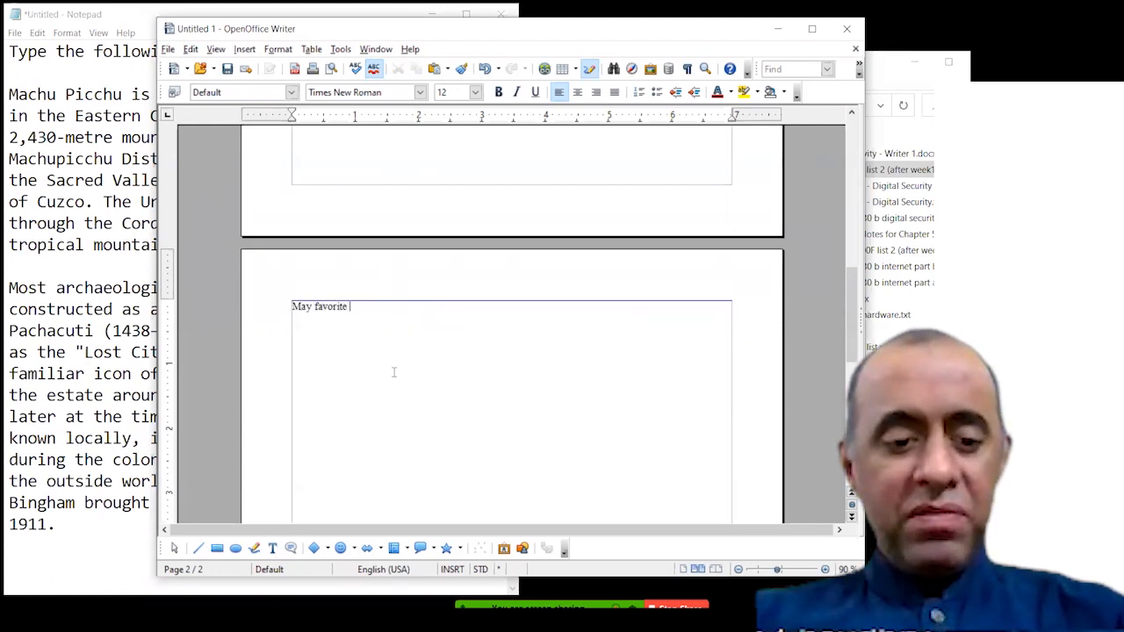
text( travel d)
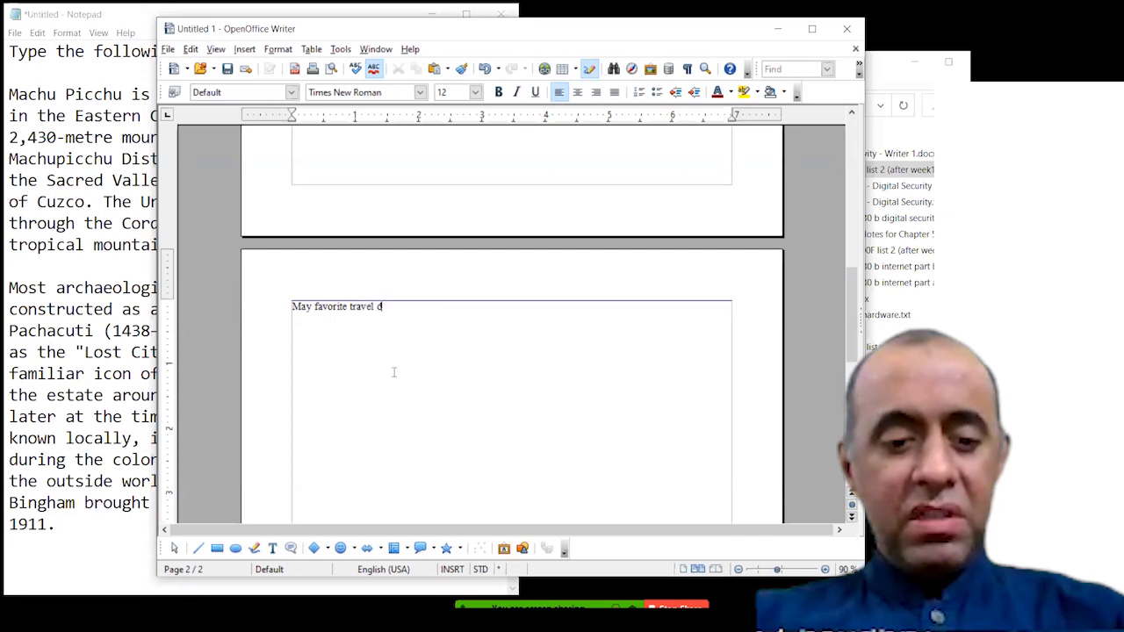
text(estinations)
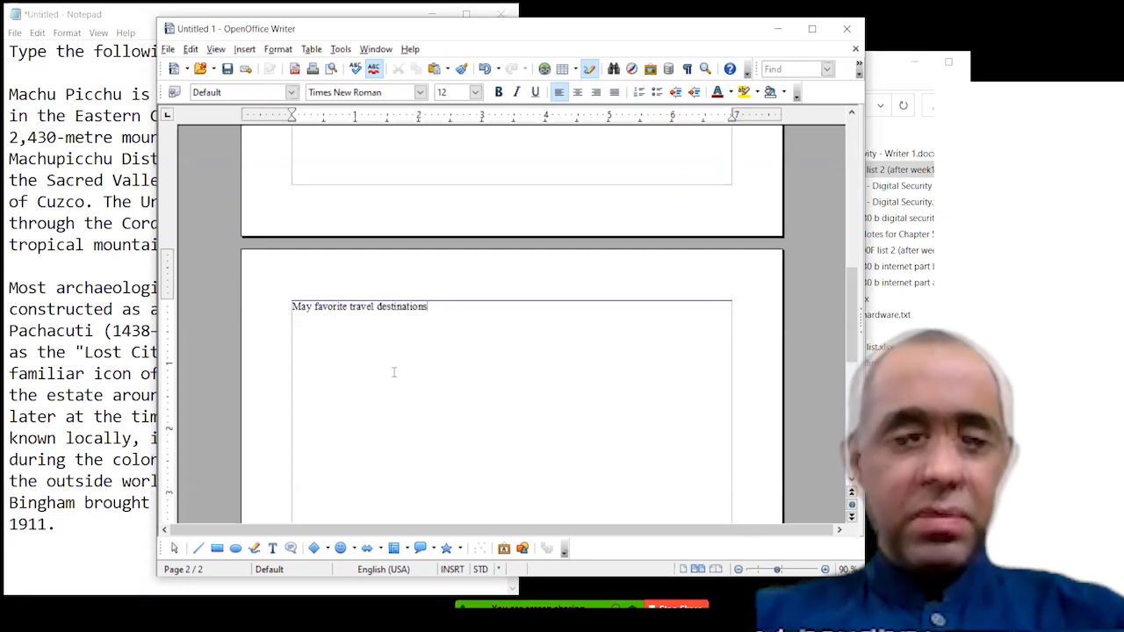
key(Return)
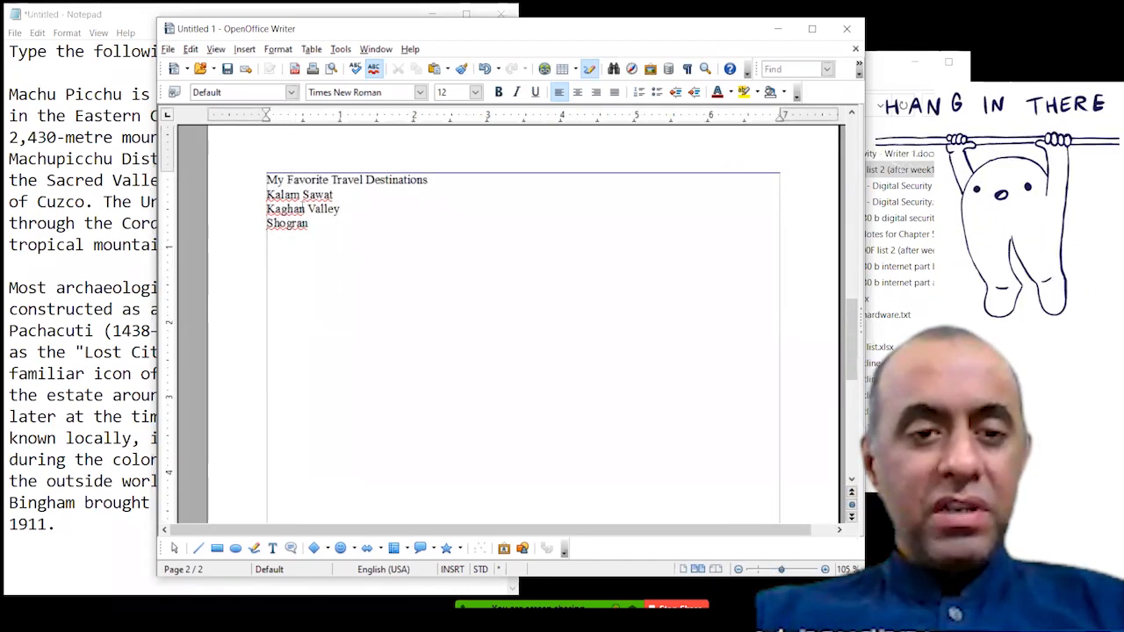
Step: Add "Gilgit" on its own line below Shogran in the destinations list
key(Return)
text(G)
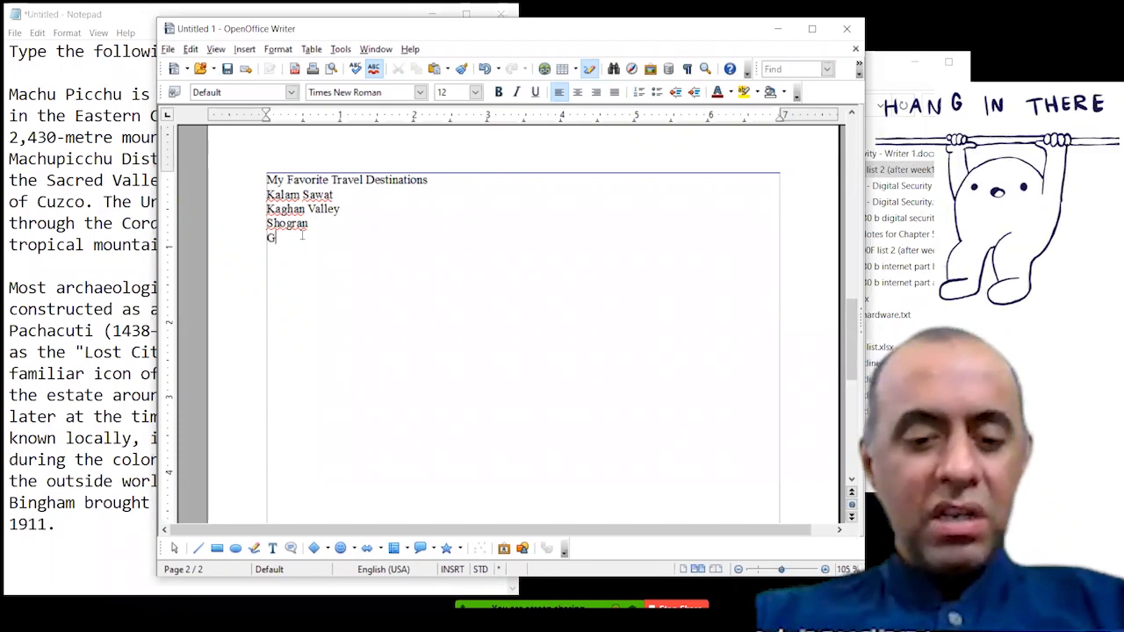
text(ilgit)
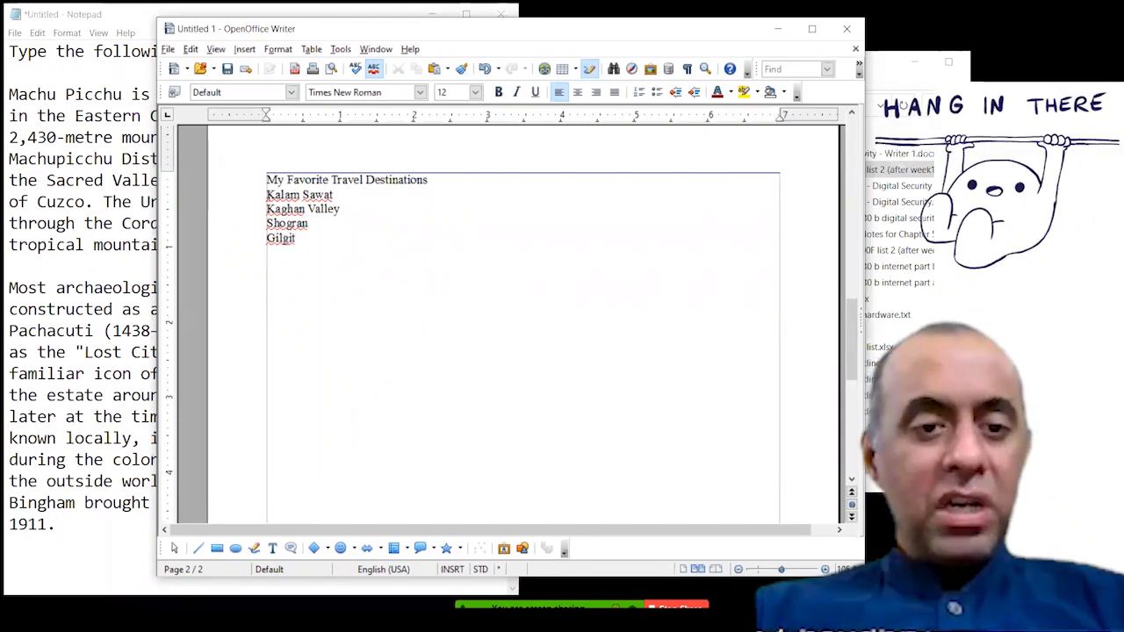
Step: Leave a blank line after the destinations and enter a second heading, "My Objectives for Traveling"
key(Return)
key(Return)
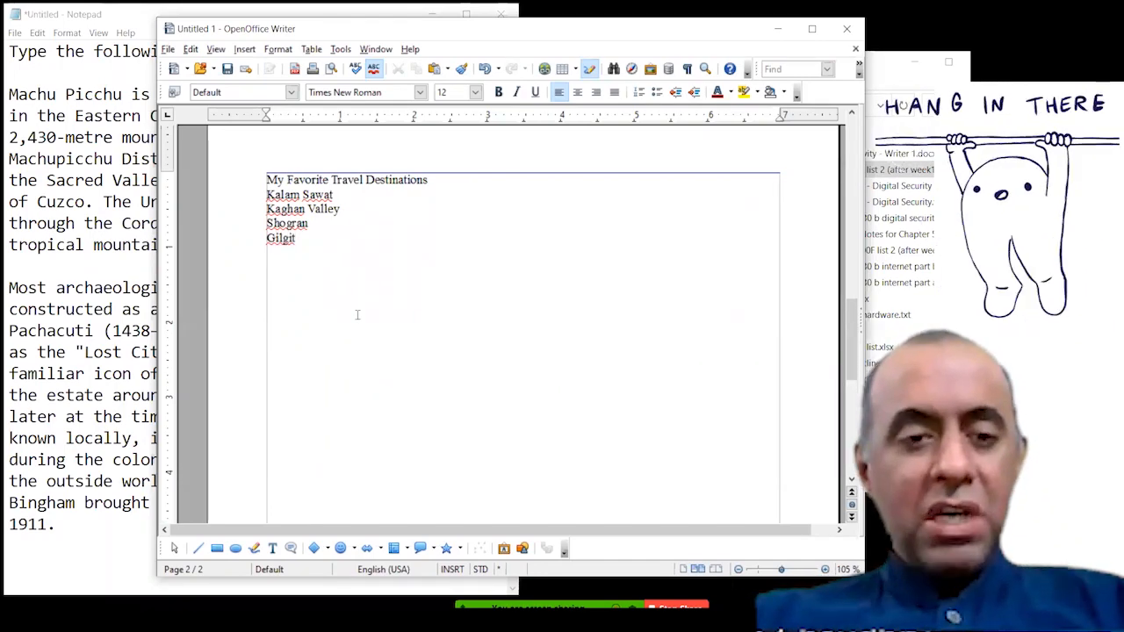
text(My O)
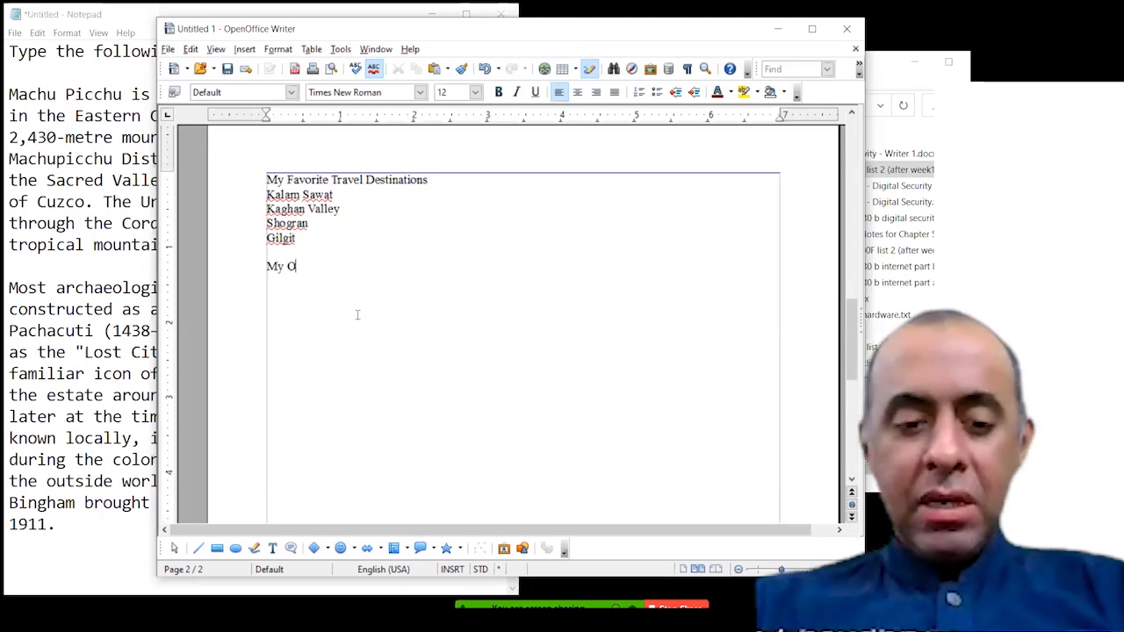
text(bjectives for Tra)
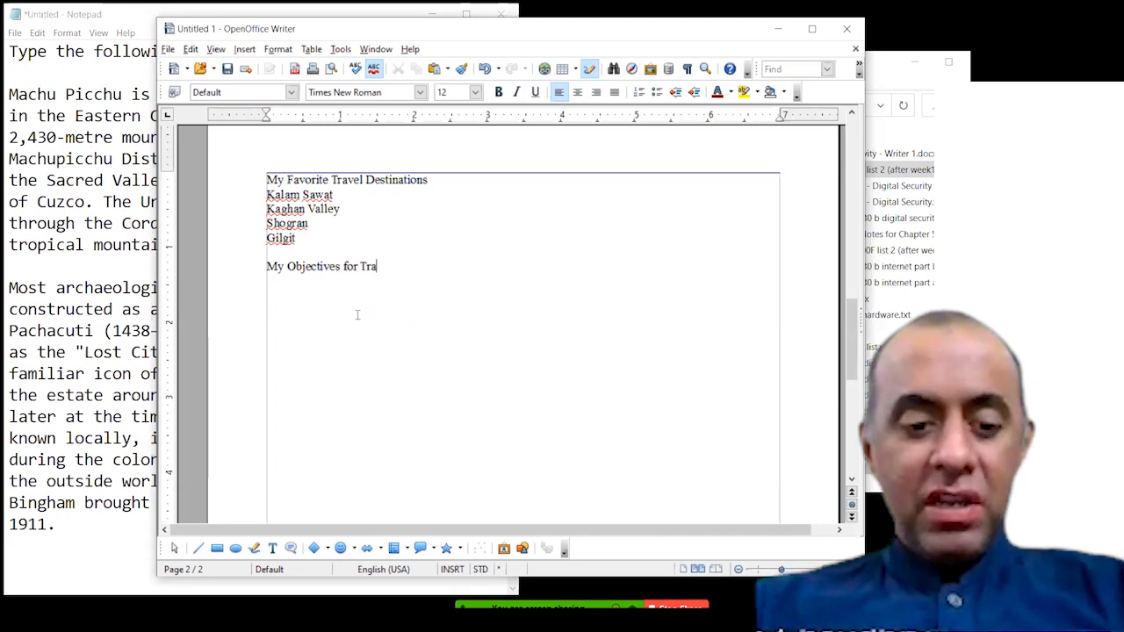
text(veling)
key(Return)
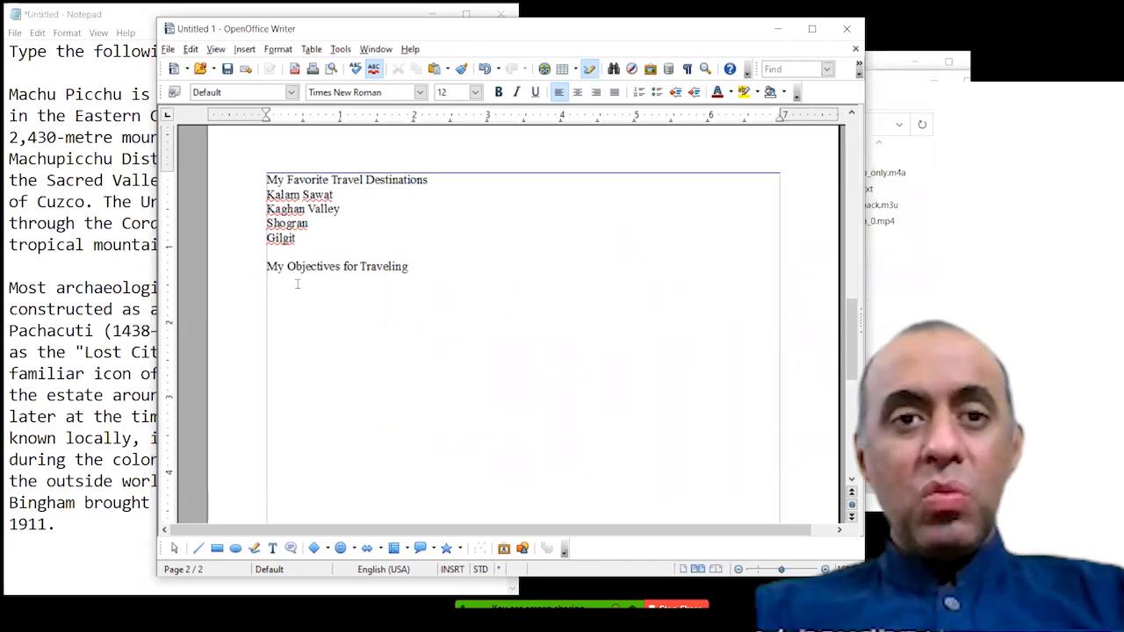
Step: List "Recreation" and "Traveling is fun" on separate lines under the objectives heading
text(Recreation)
key(Return)
text(M)
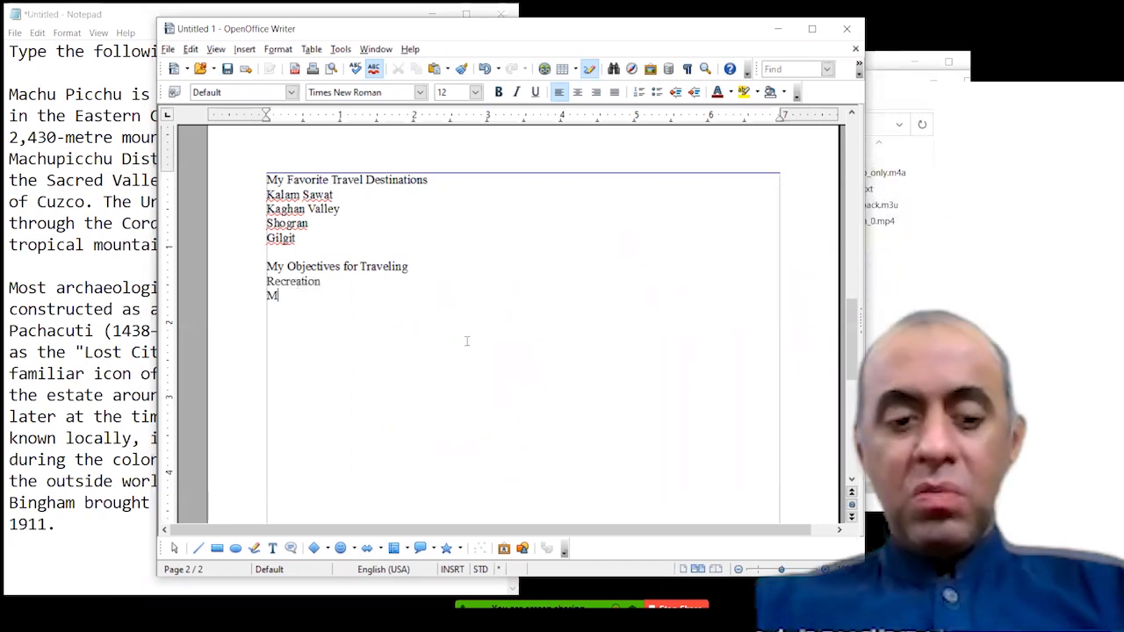
key(BackSpace)
key(BackSpace)
text(Travel is fun)
key(Left)
key(Left)
key(Left)
key(Left)
key(Left)
key(Left)
key(BackSpace)
text(ing)
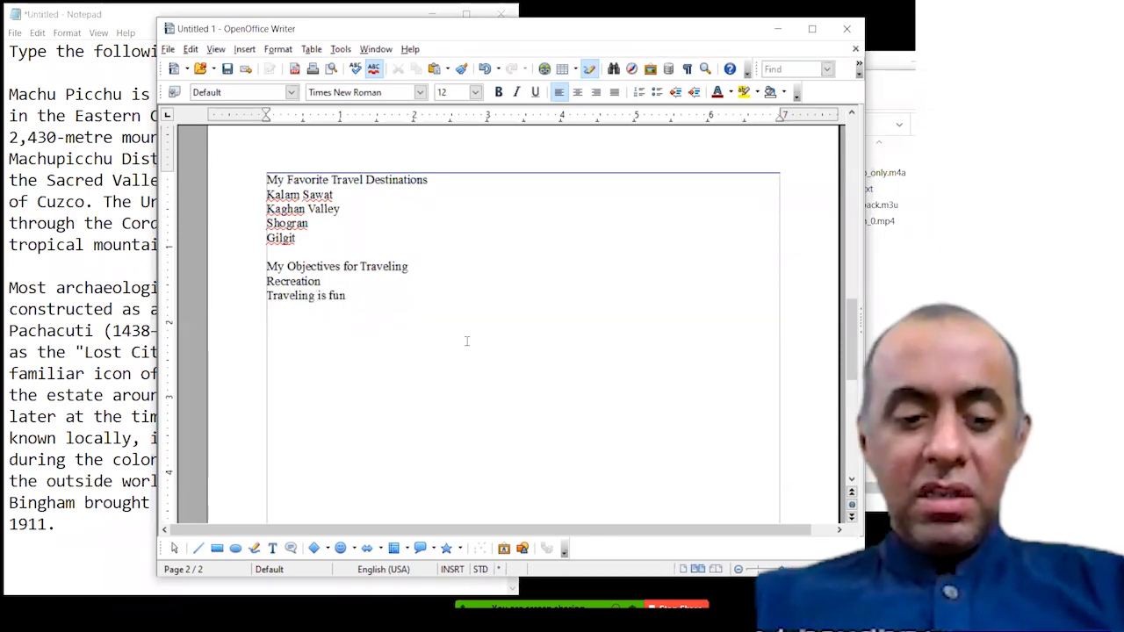
Step: Add the objectives "Meeting new people" and "Exploring different cultures", fixing the misspelled "different" with the spelling suggestion
text(Meeting new people)
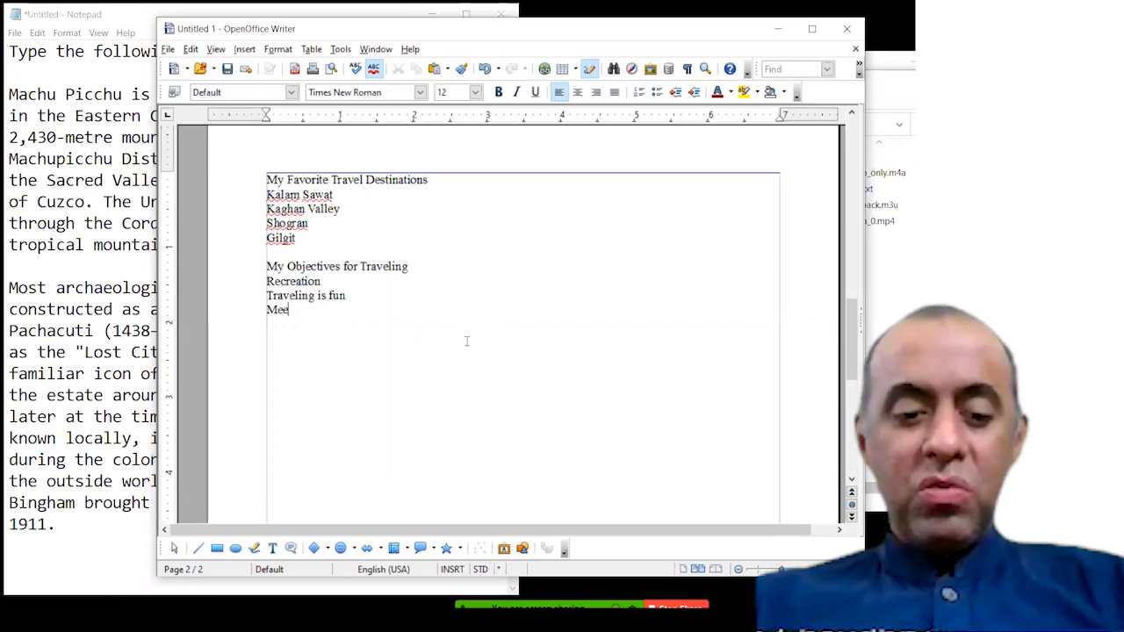
key(Return)
text(Exploring )
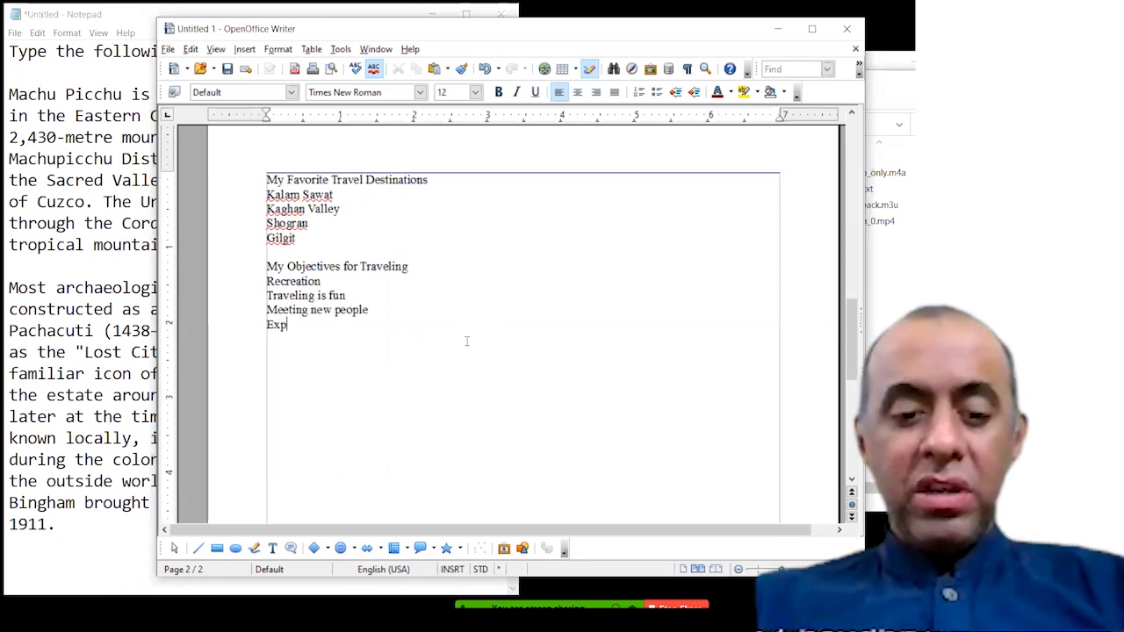
text(difficultures)
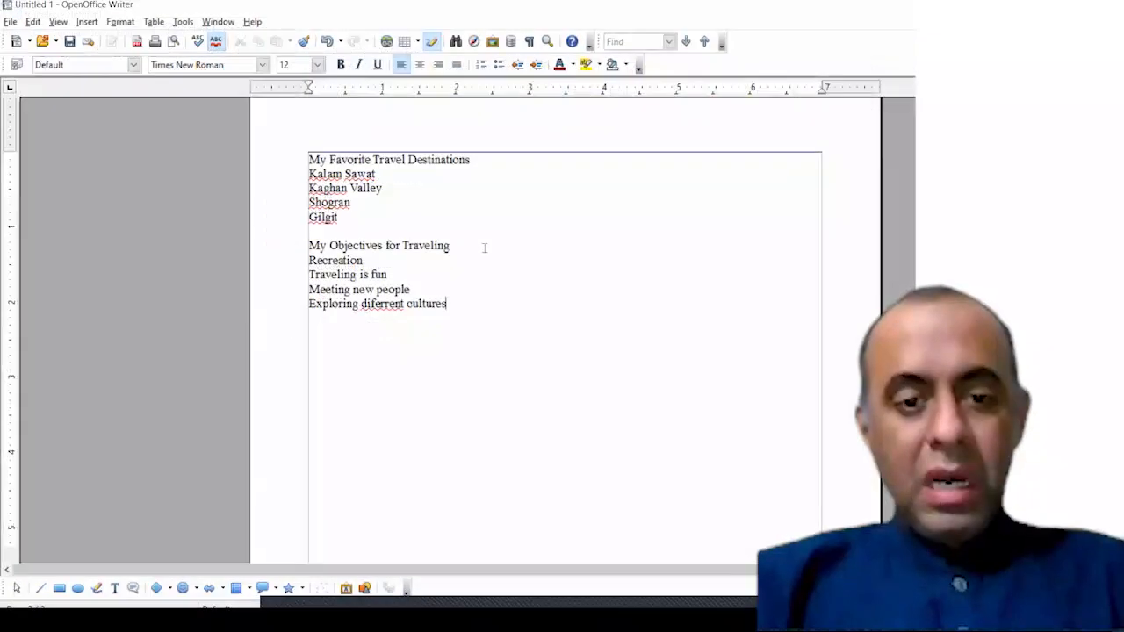
right_click(386, 304)
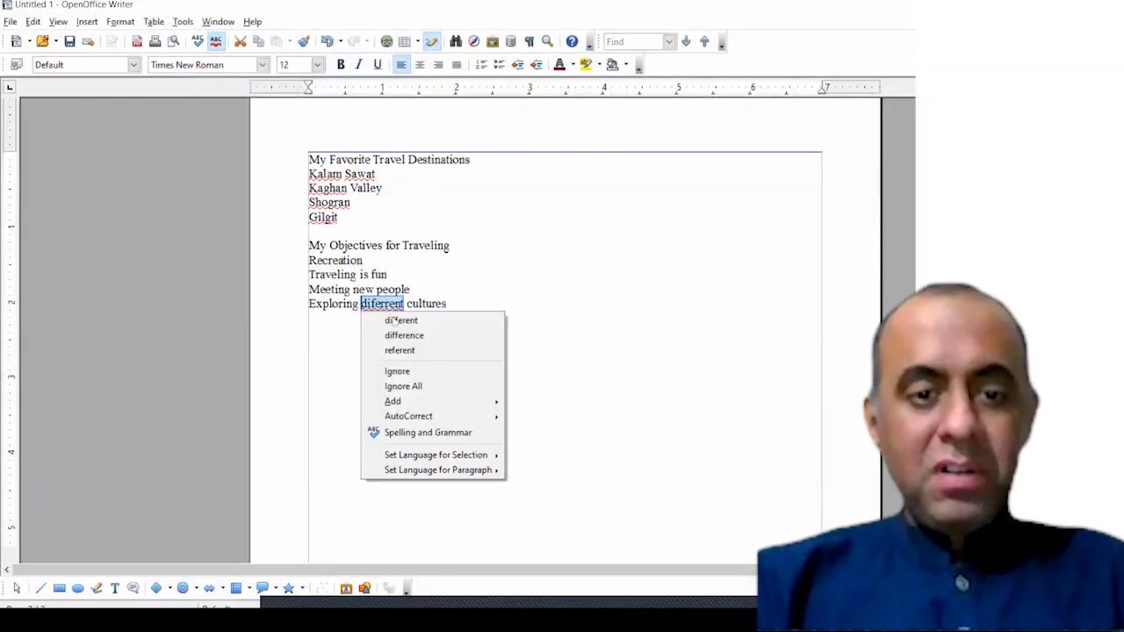
click(395, 320)
click(365, 202)
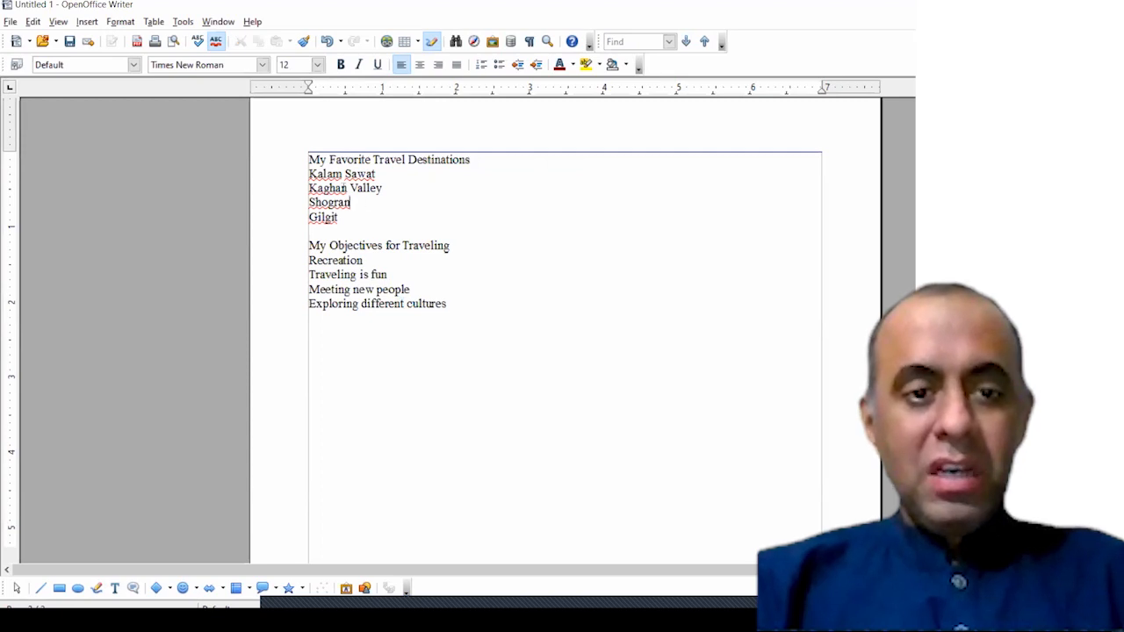
Step: Format the heading "My Favorite Travel Destinations" as centered, bold and size 14
drag(425, 160, 473, 160)
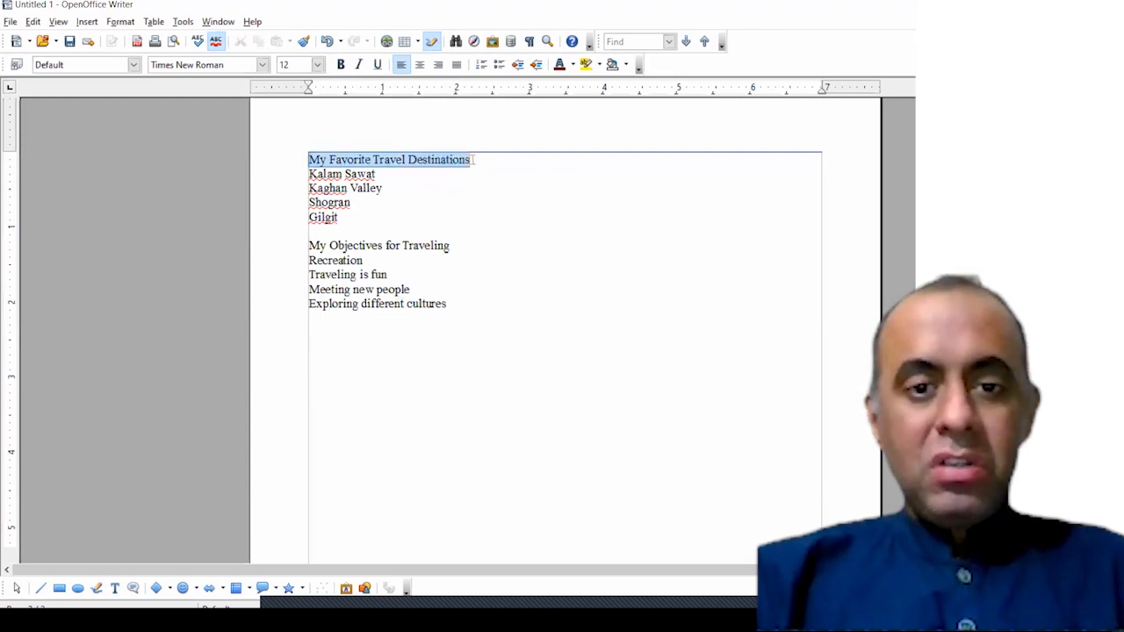
click(419, 65)
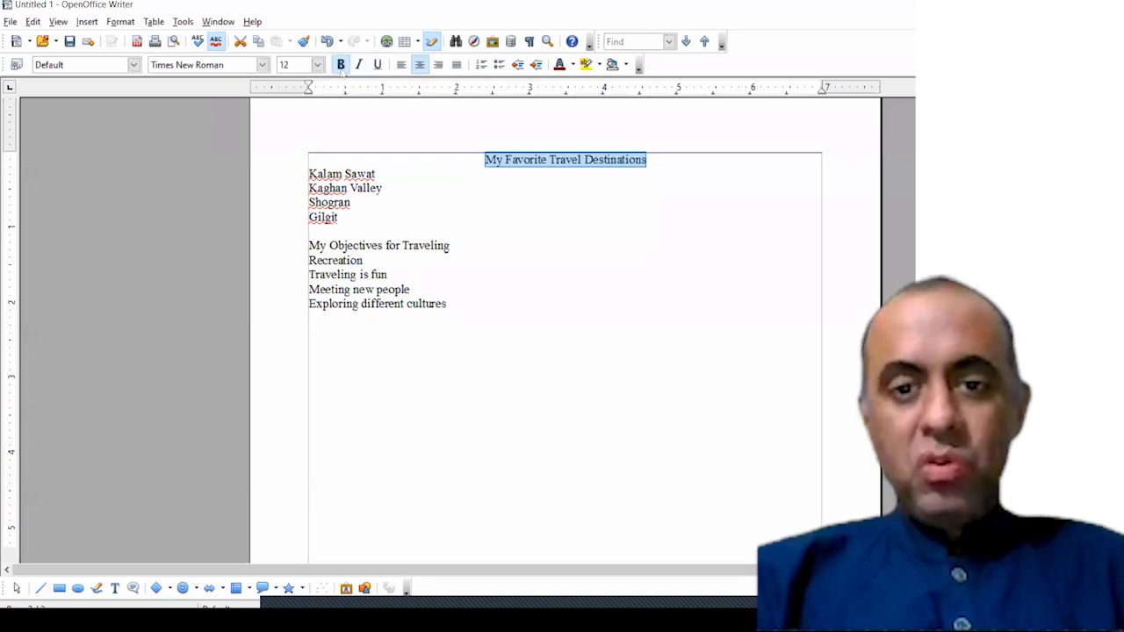
key(ctrl+b)
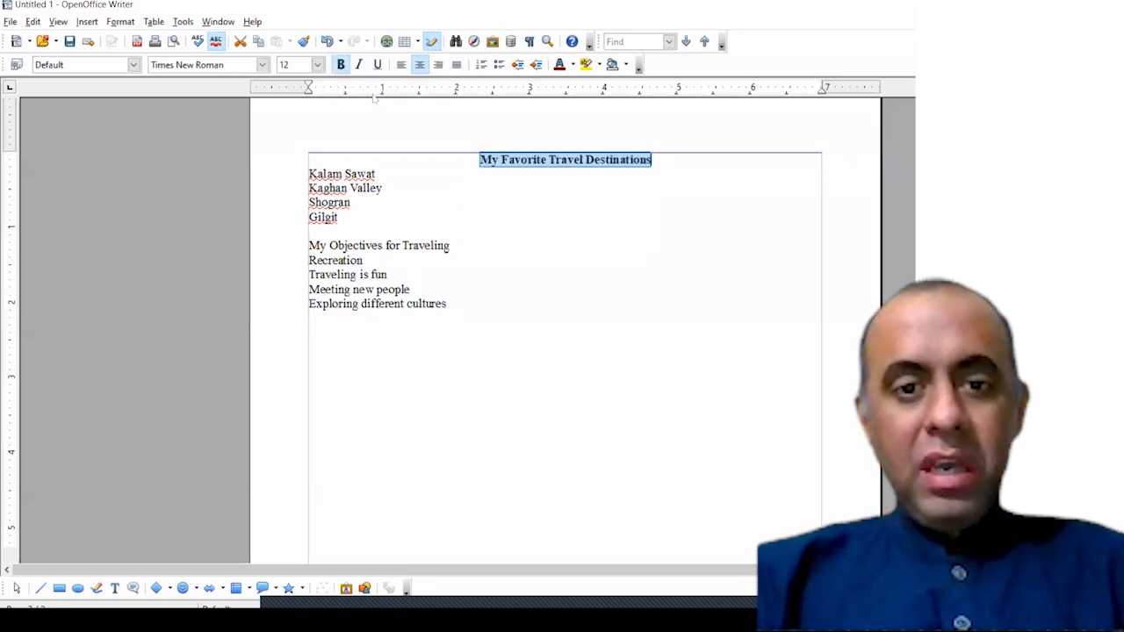
click(316, 65)
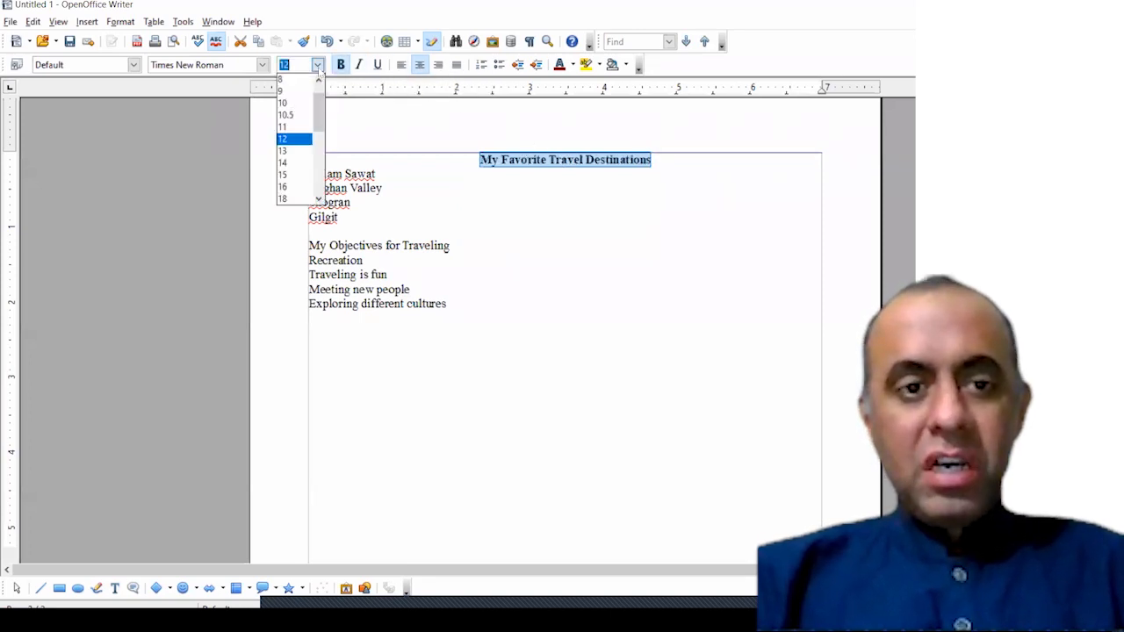
click(294, 163)
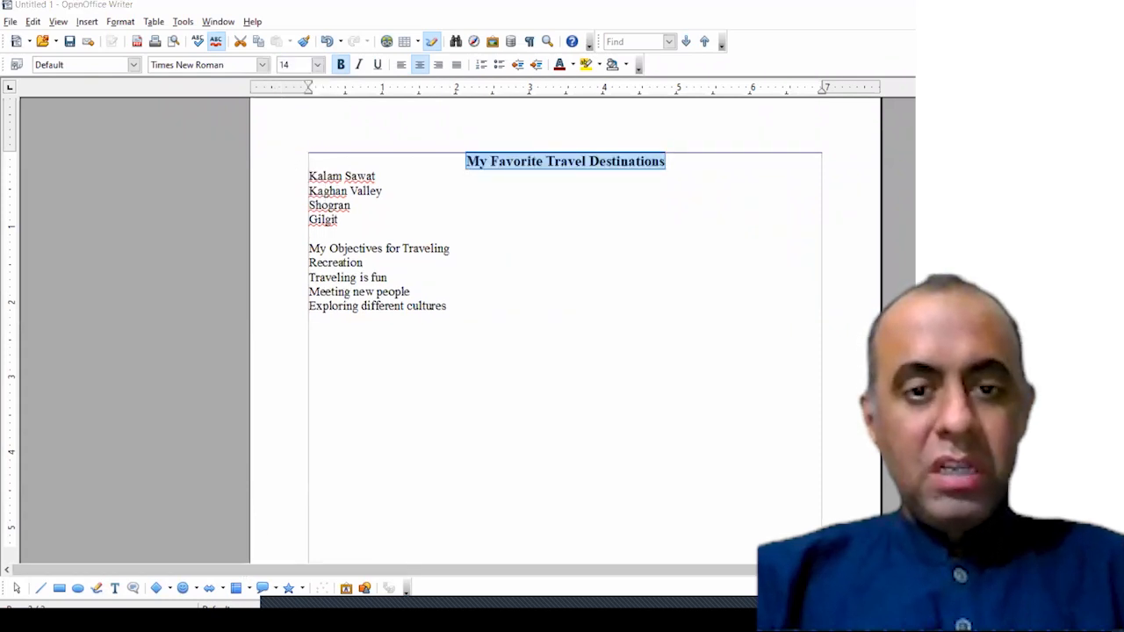
Step: Switch to the empty Notepad window, make it narrower and move it clear of the centered heading
key(alt+Tab)
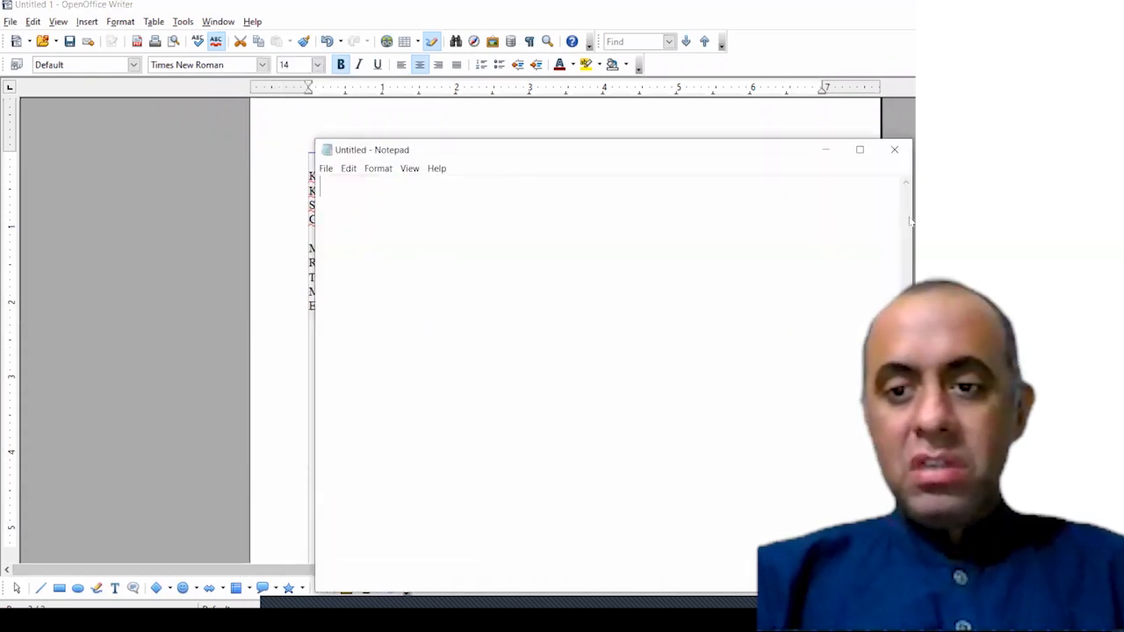
drag(909, 217, 620, 243)
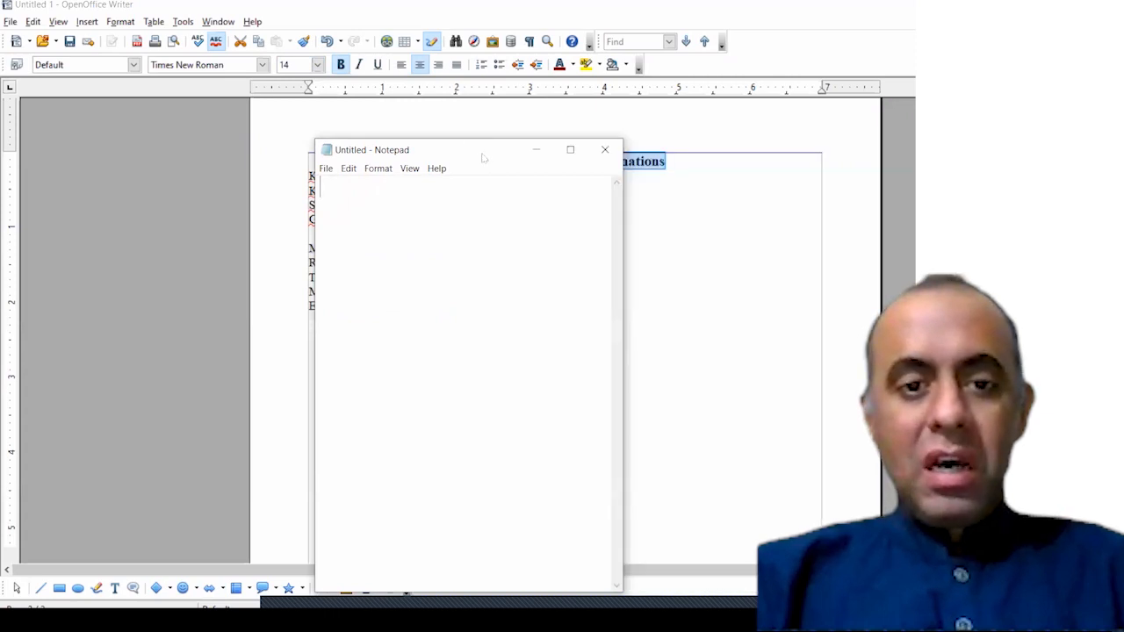
drag(474, 156, 176, 107)
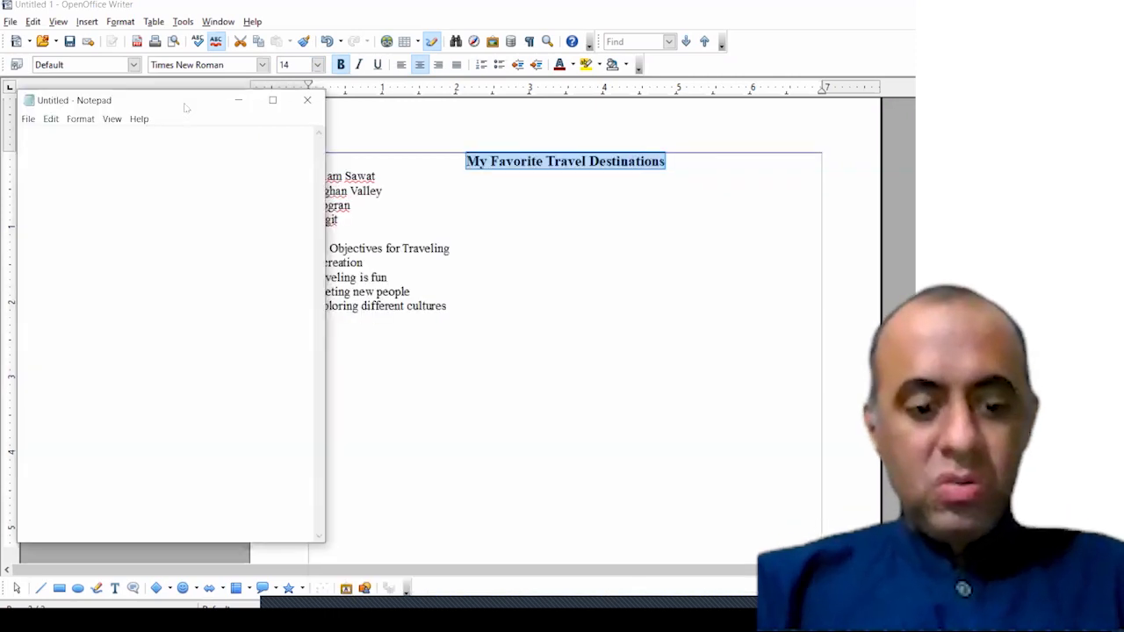
Step: Note the heading's formatting in Notepad on two lines, "size 14" and "style Bold"
text(size 14)
key(Return)
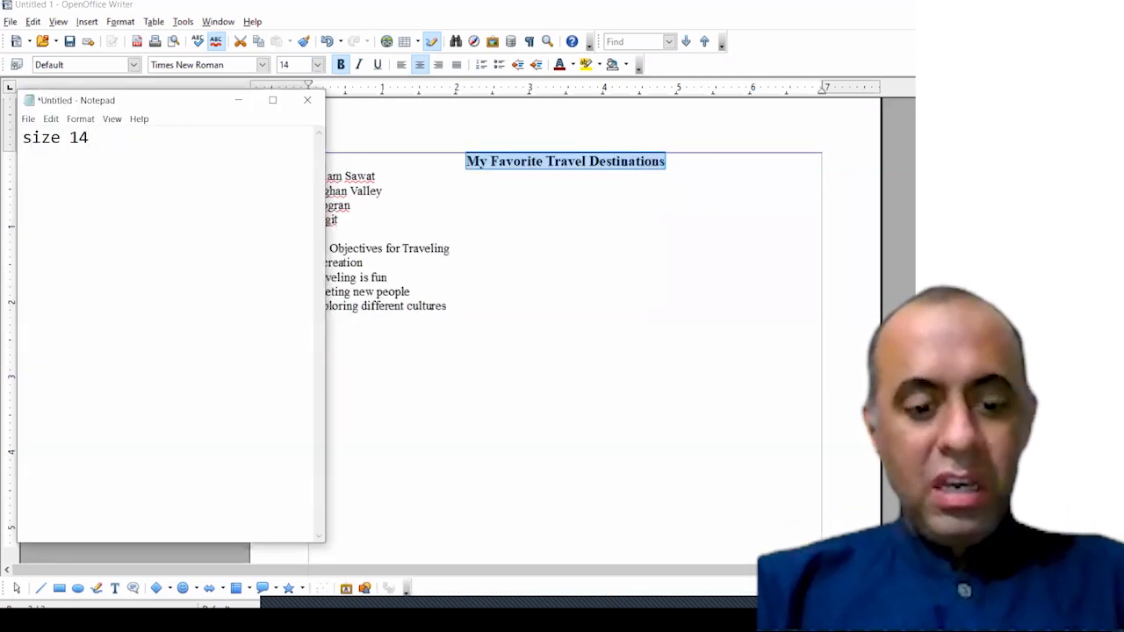
text(style )
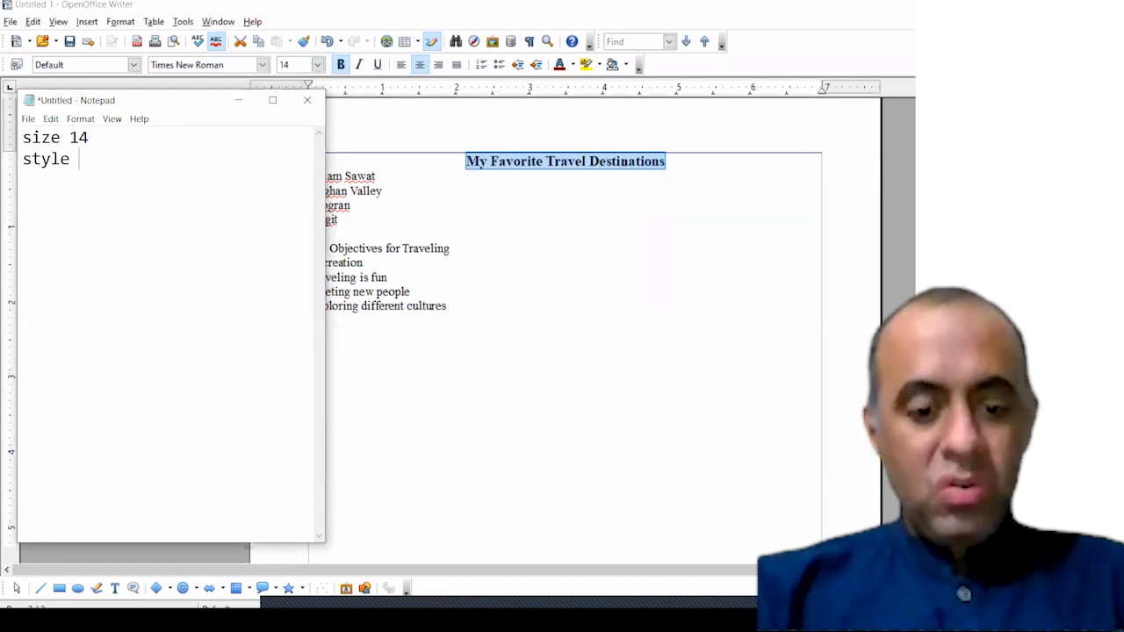
text(Bold)
key(Return)
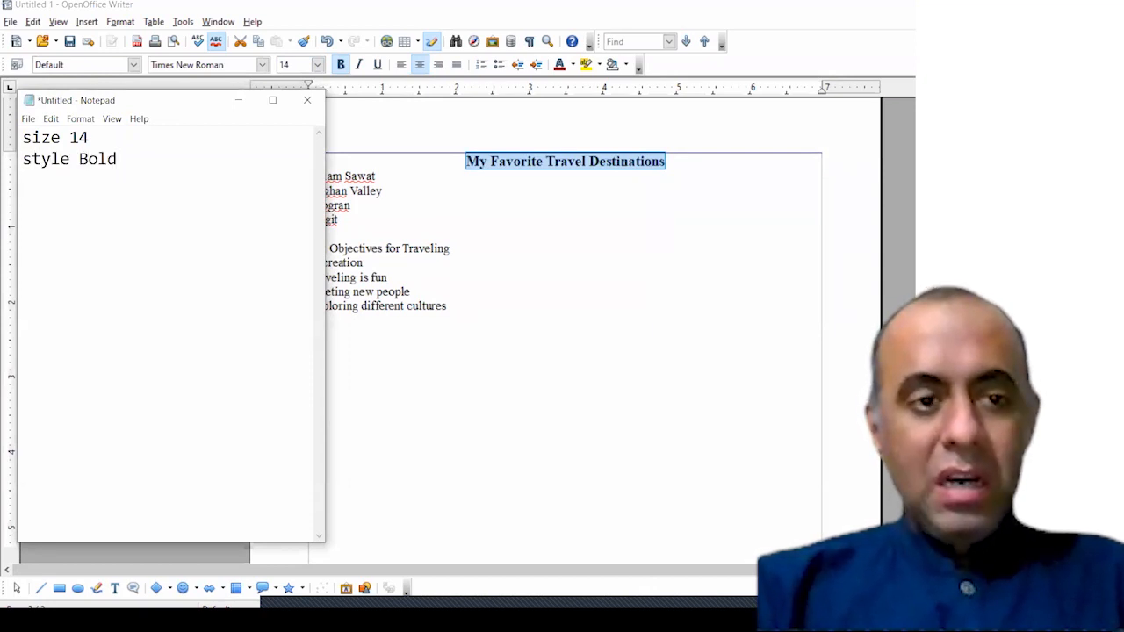
Step: Add "align Center" as the third line of the formatting notes, with a capital C
text(algin)
key(BackSpace)
key(BackSpace)
key(BackSpace)
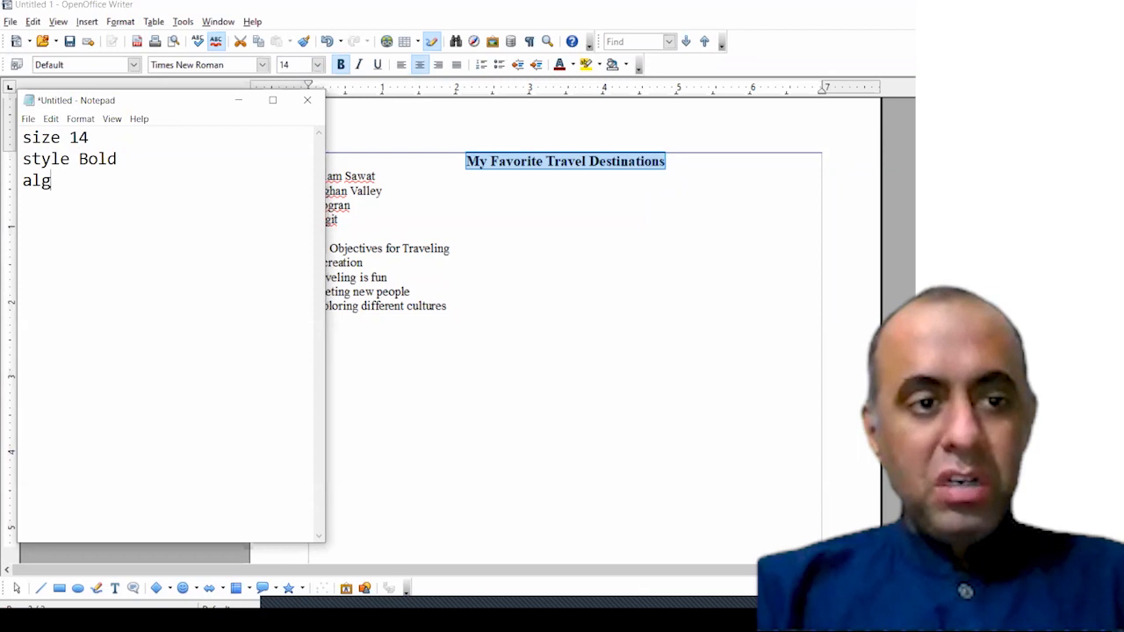
text(ign center)
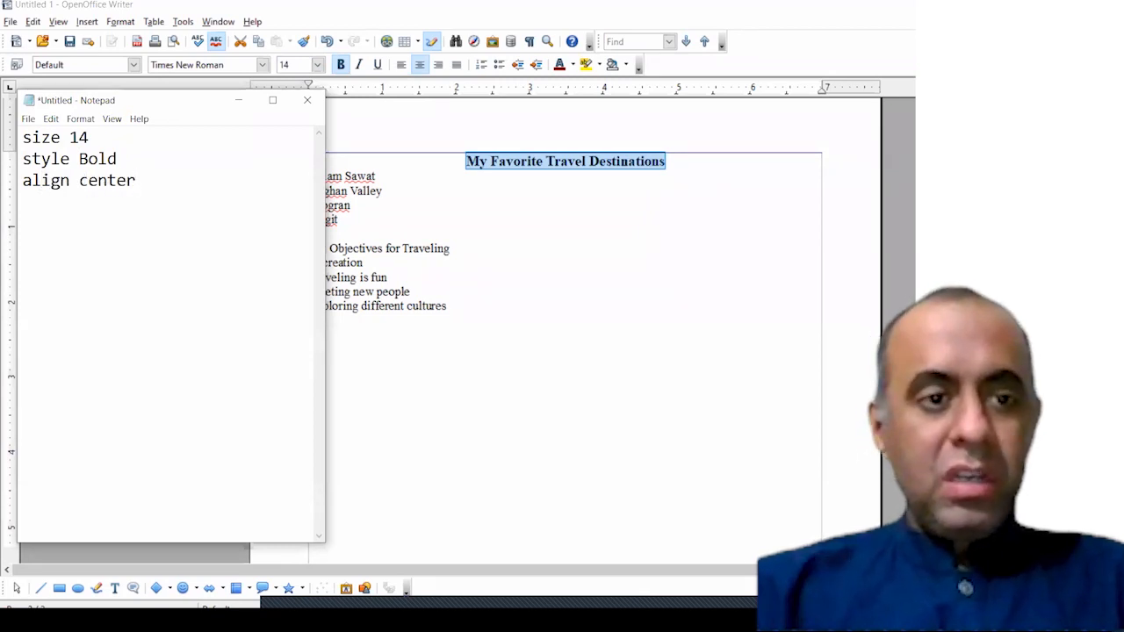
click(79, 181)
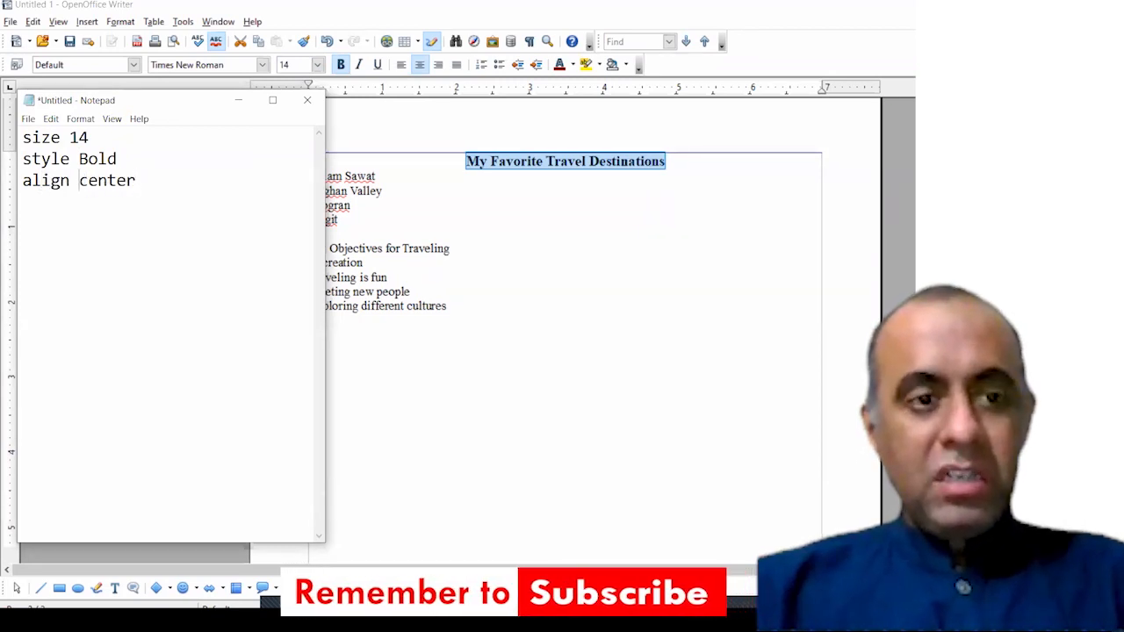
key(Delete)
text(C)
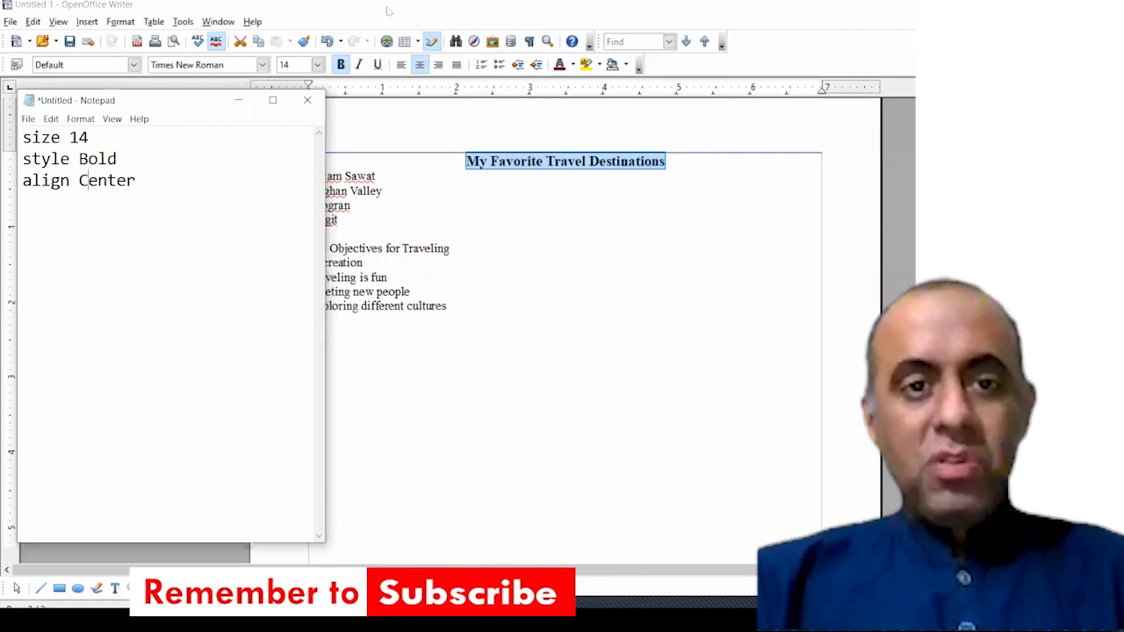
Step: Move the Writer window beside the Notepad notes and format the heading "My Objectives for Traveling" as size 14, bold and centered
click(389, 11)
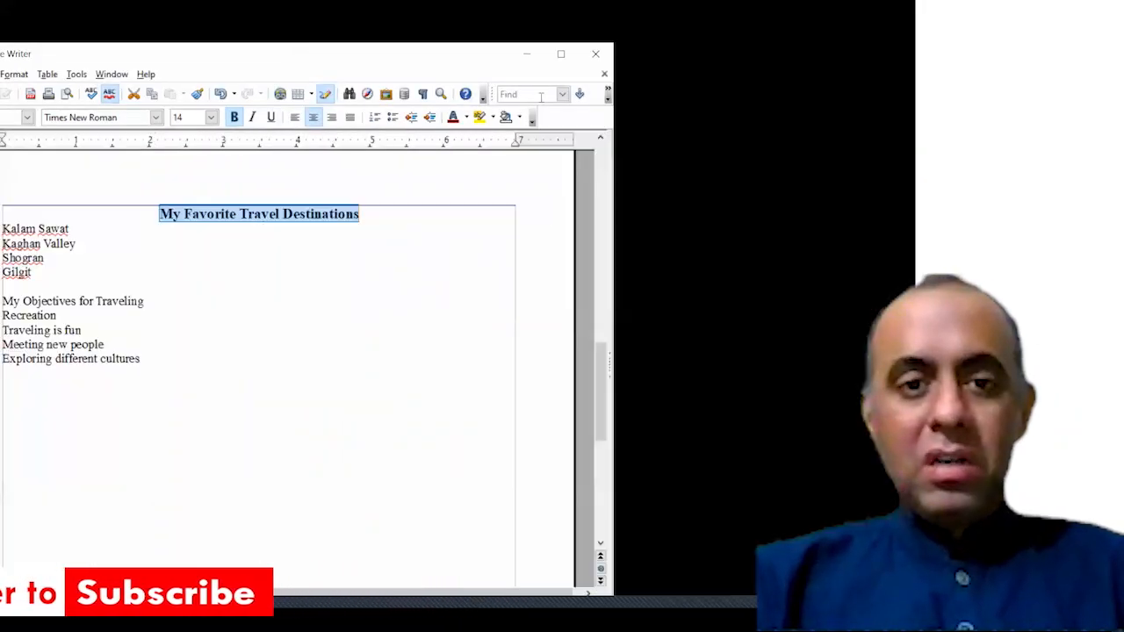
drag(444, 61, 746, 27)
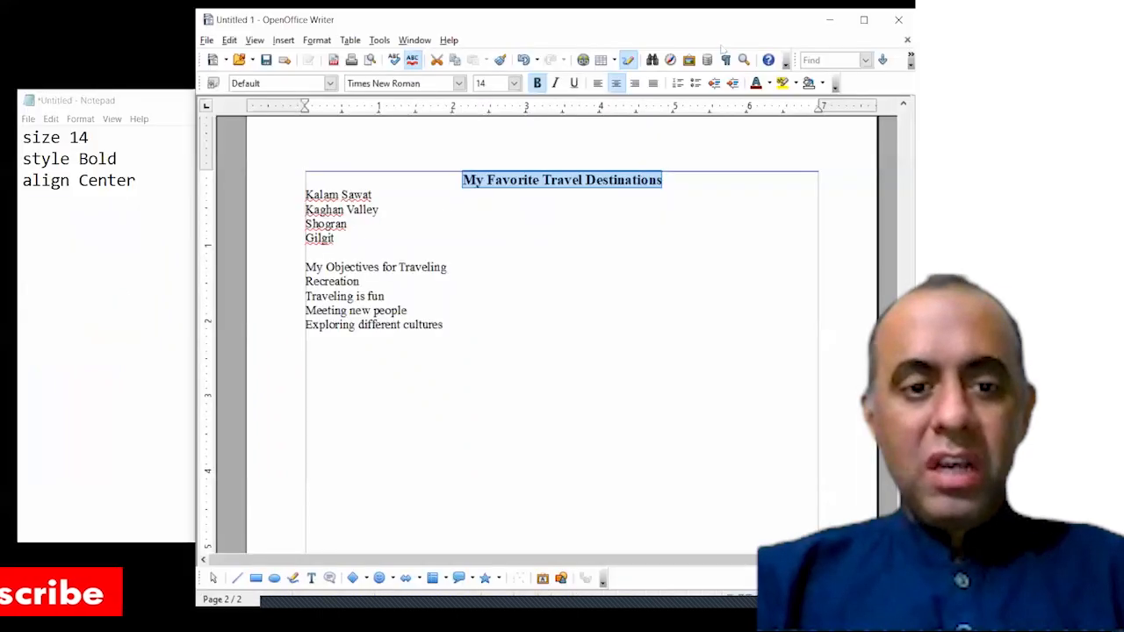
drag(305, 267, 384, 267)
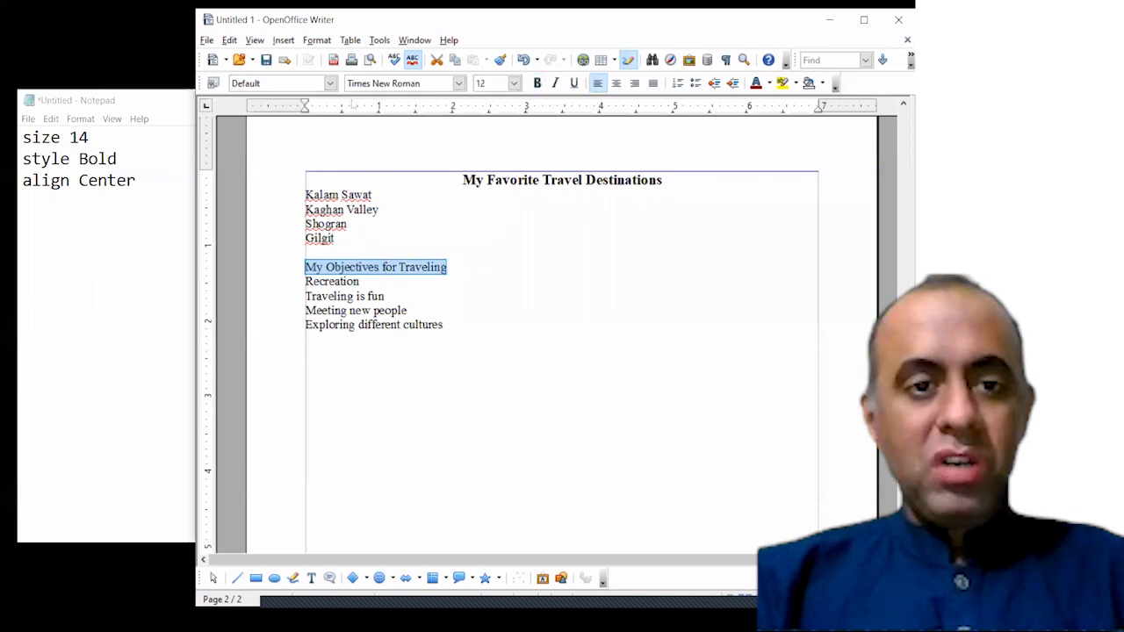
click(515, 84)
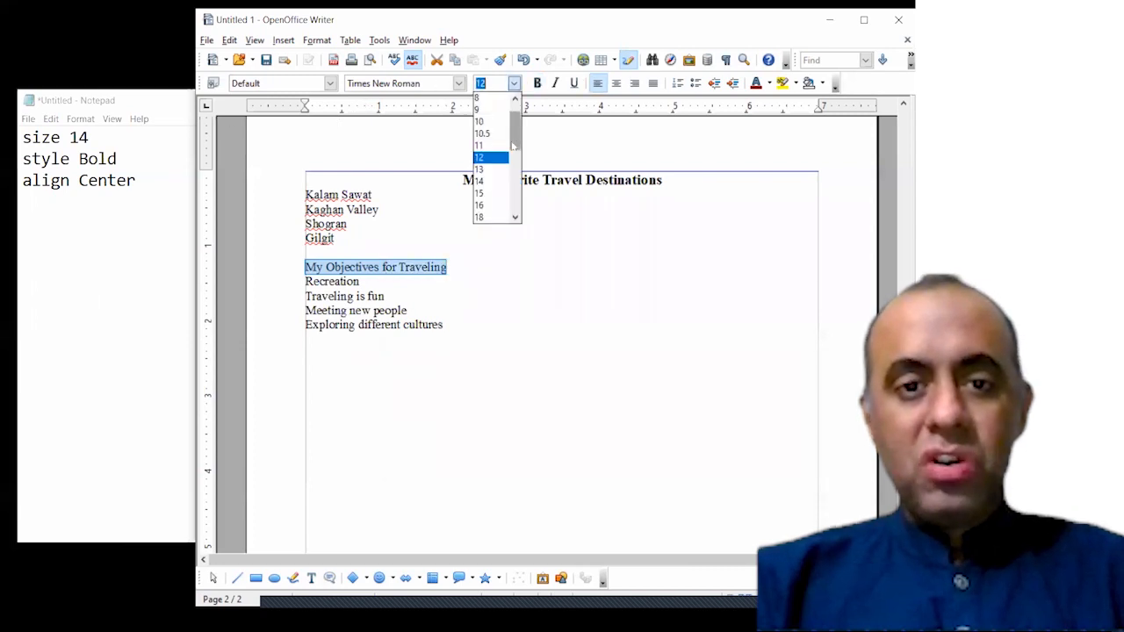
click(479, 181)
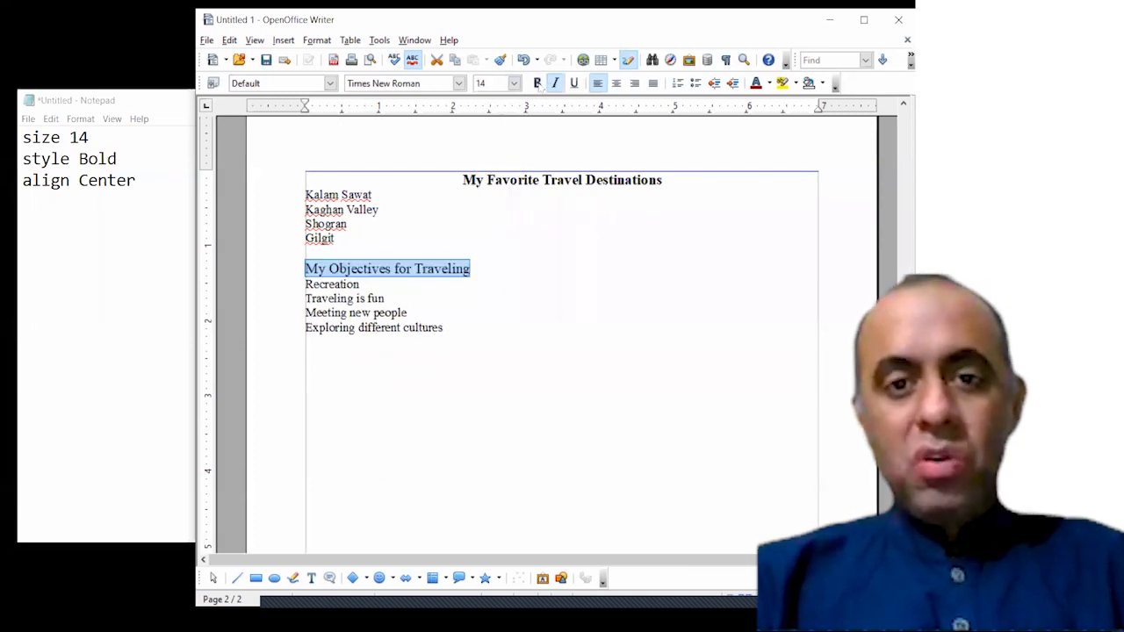
click(539, 83)
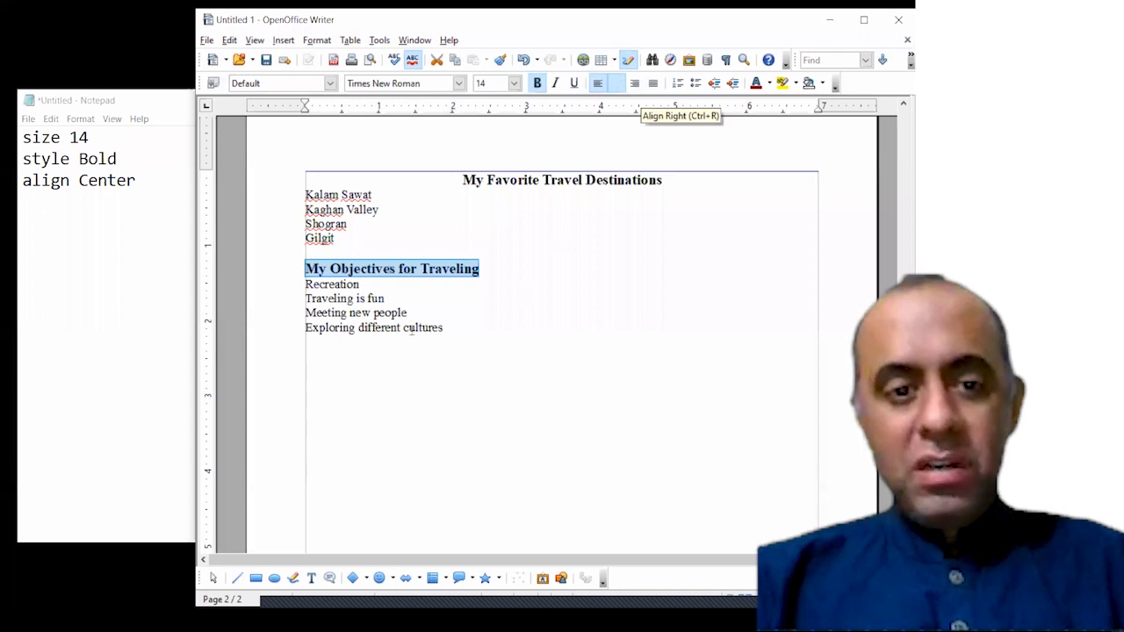
key(ctrl+e)
click(411, 328)
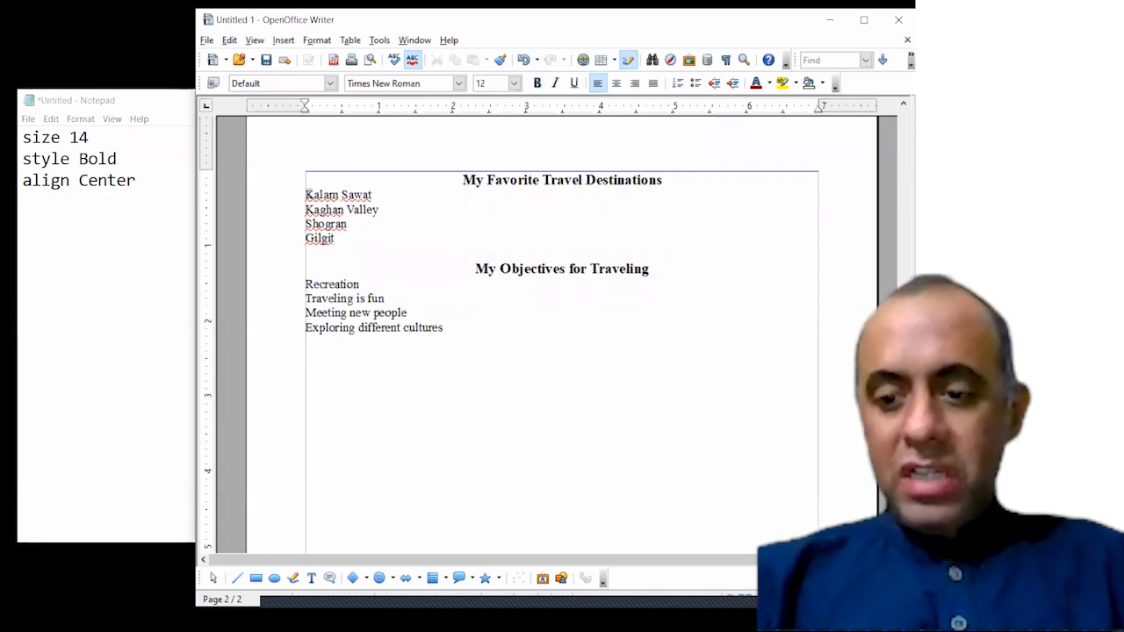
Step: Turn the four travel destinations, from Kalam Sawat to Gilgit, into a bulleted list
click(306, 195)
drag(307, 195, 341, 238)
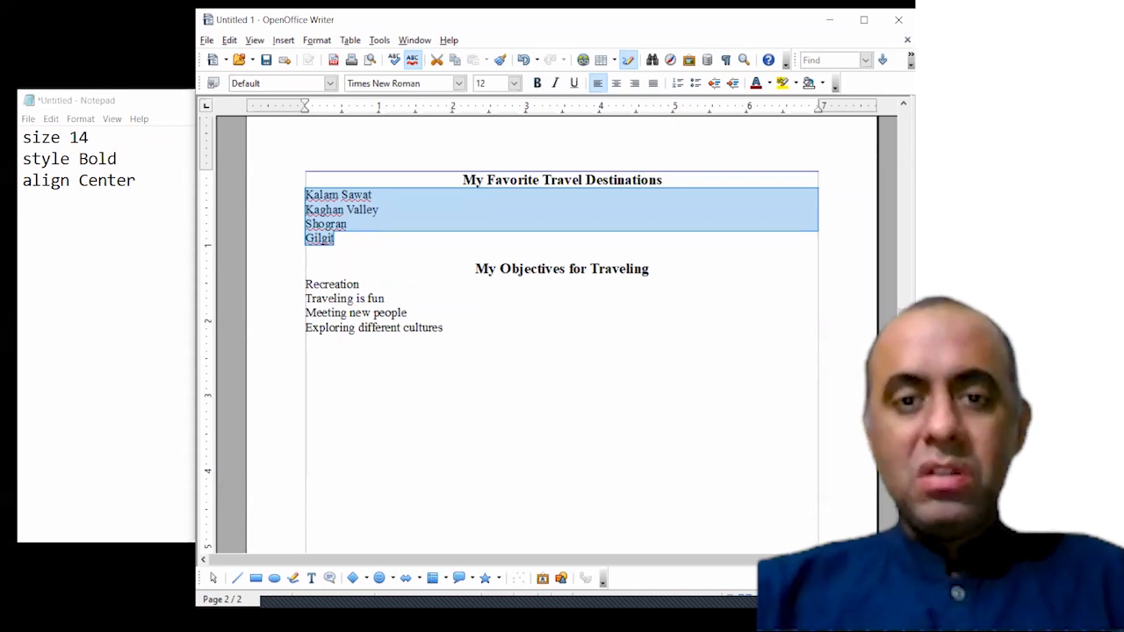
click(696, 83)
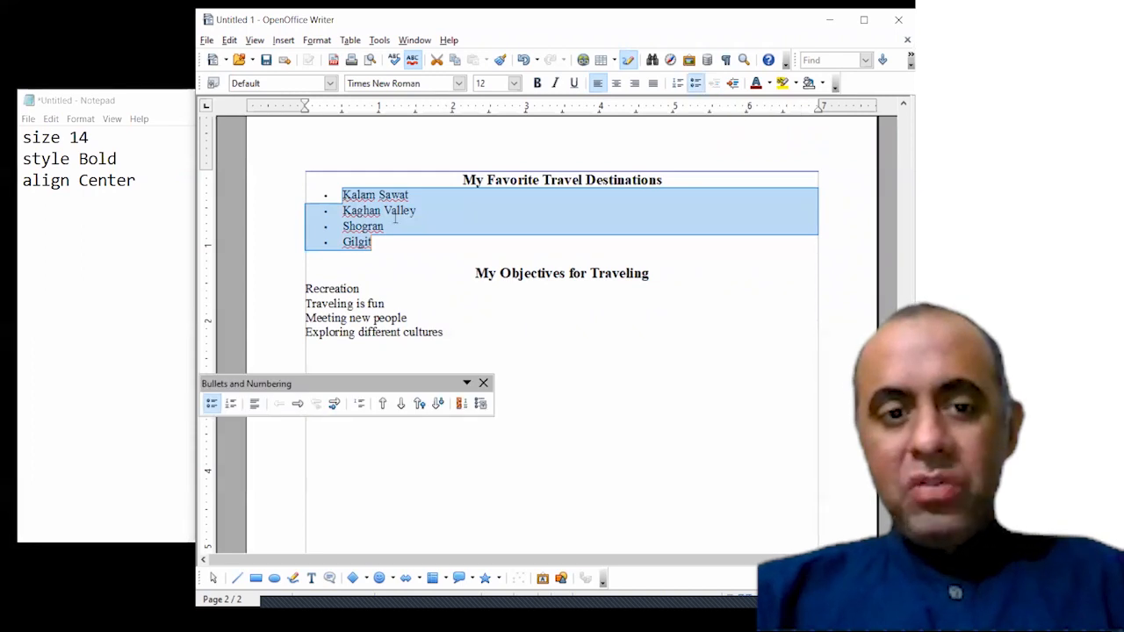
click(323, 196)
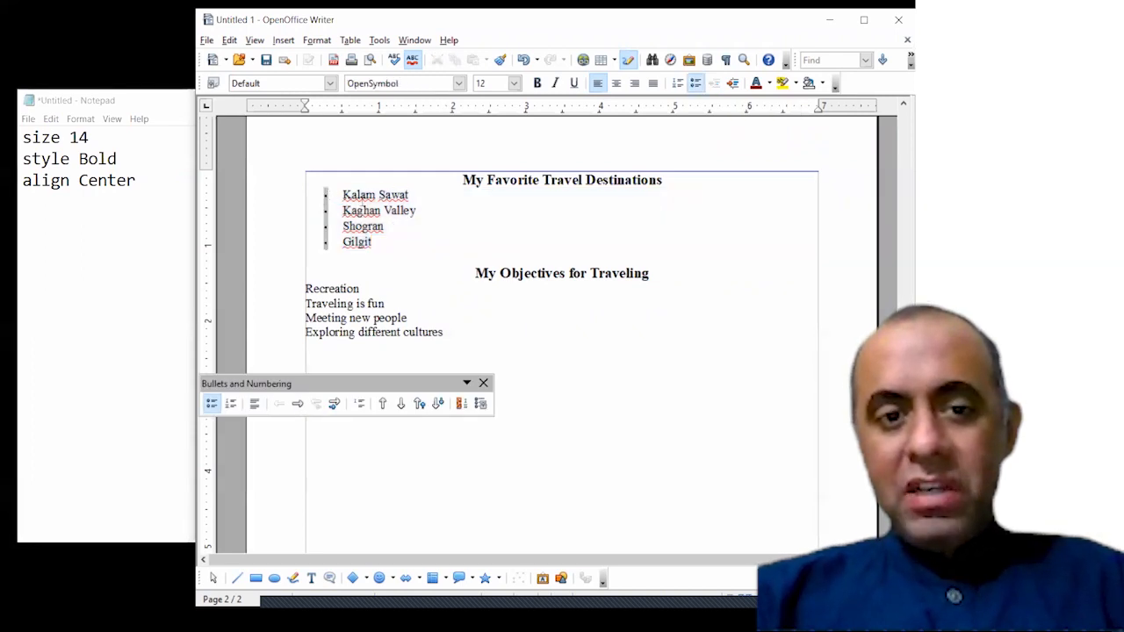
click(381, 234)
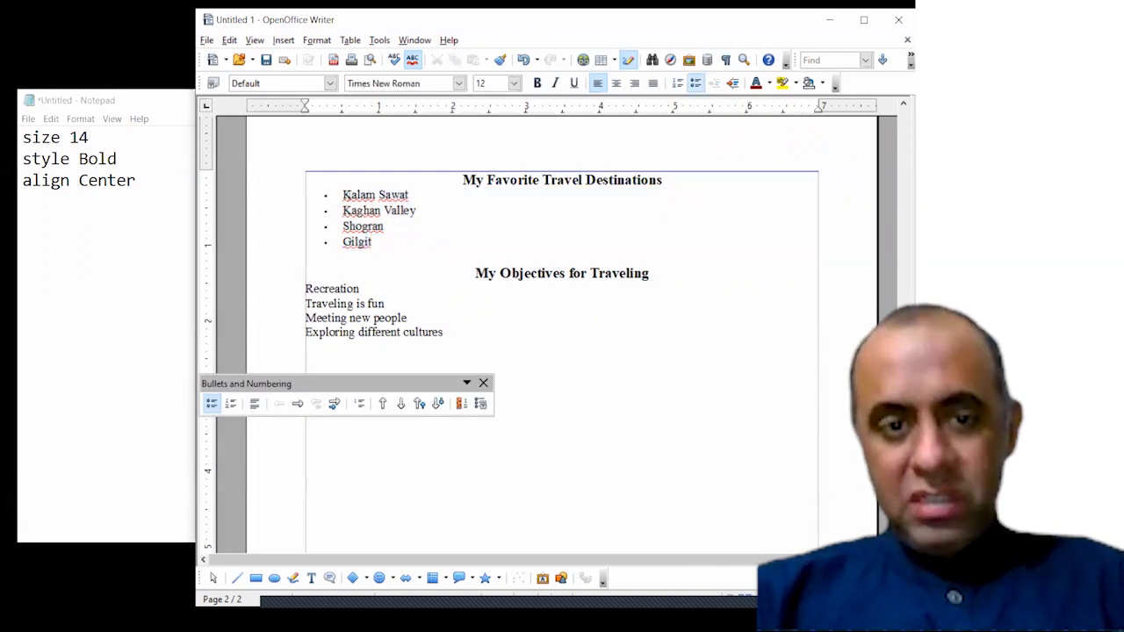
Step: Try several bullet styles for the destinations list in Bullets and Numbering and apply the solid square bullets
drag(351, 194, 364, 241)
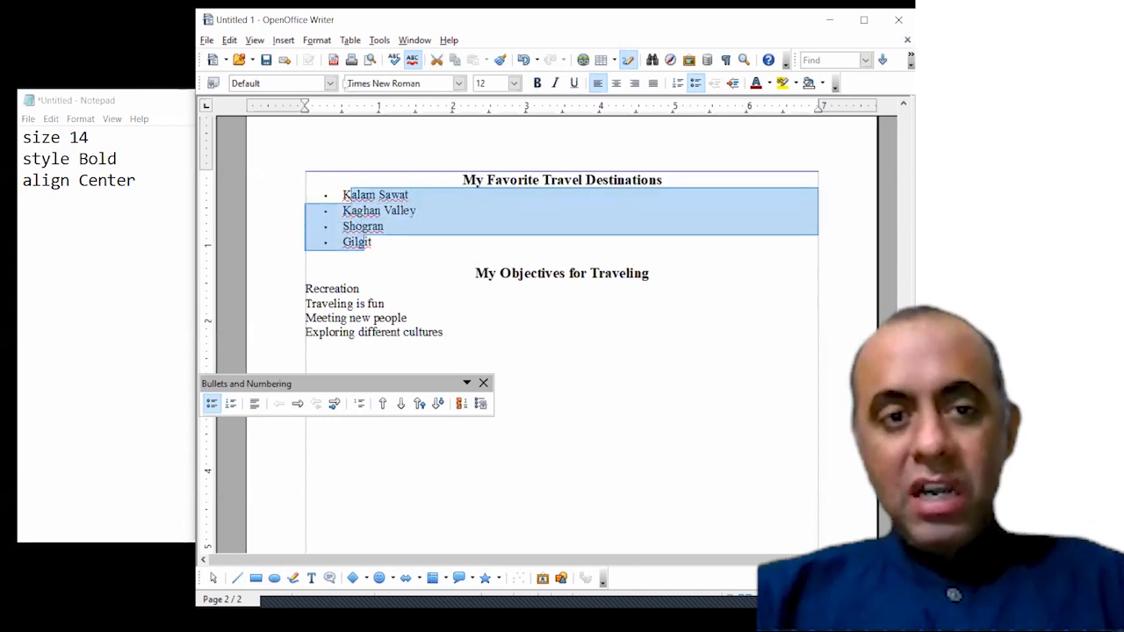
click(318, 41)
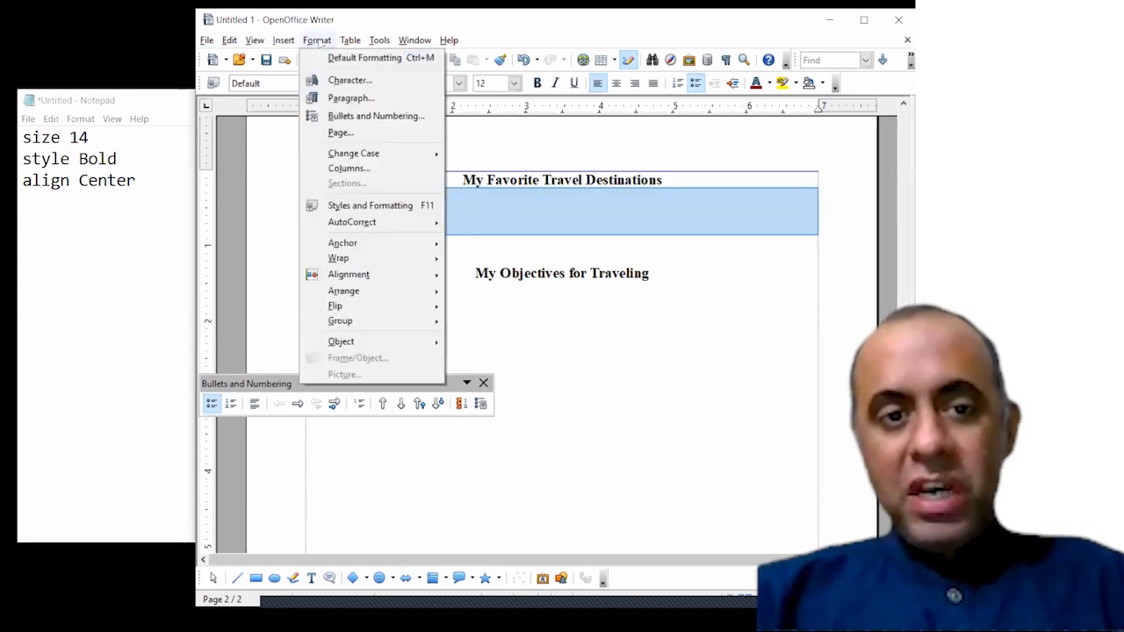
click(368, 118)
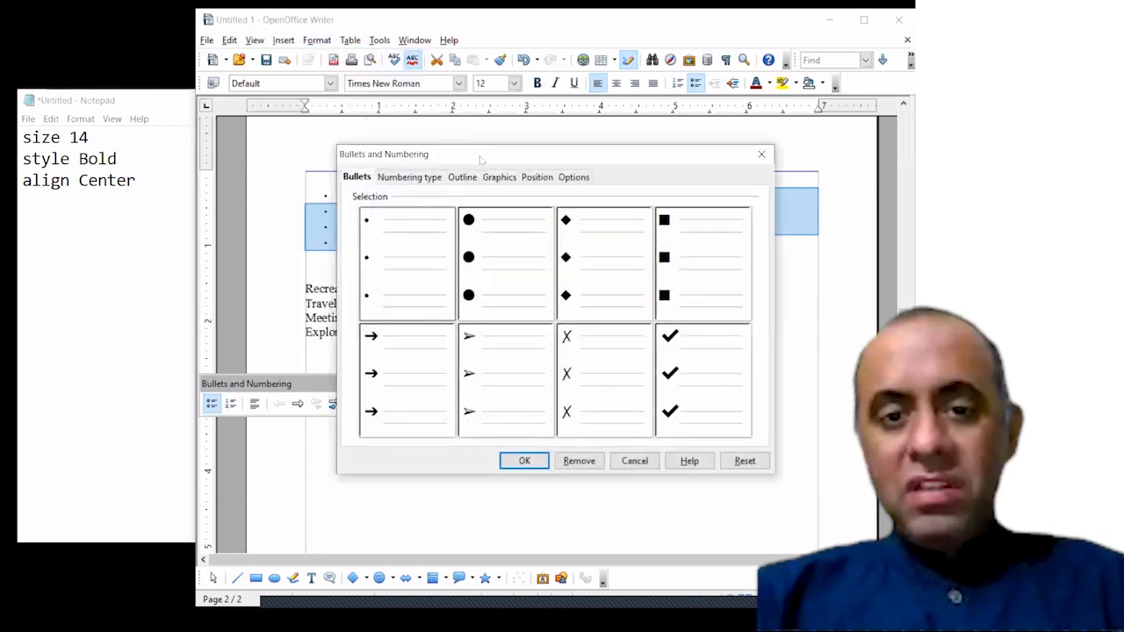
drag(481, 159, 615, 112)
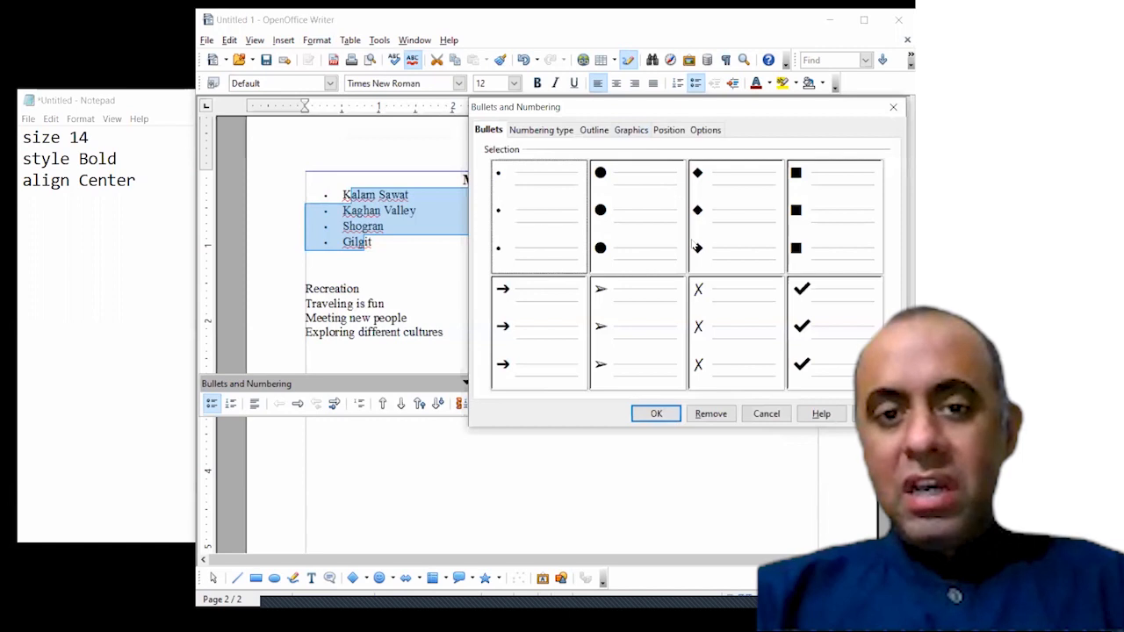
click(638, 209)
click(751, 336)
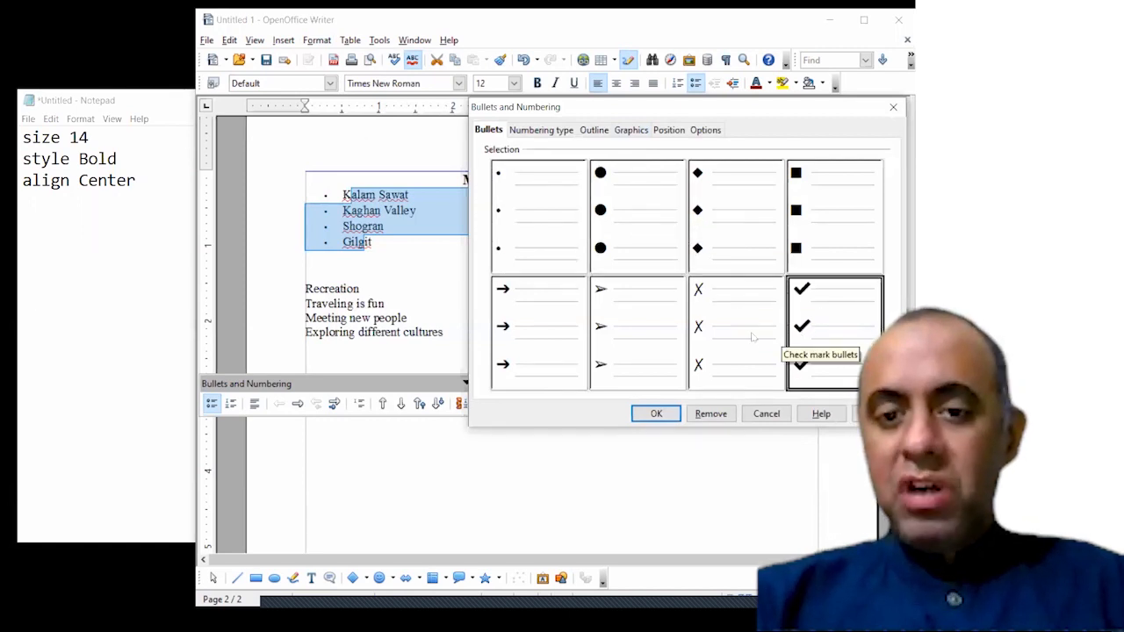
click(636, 321)
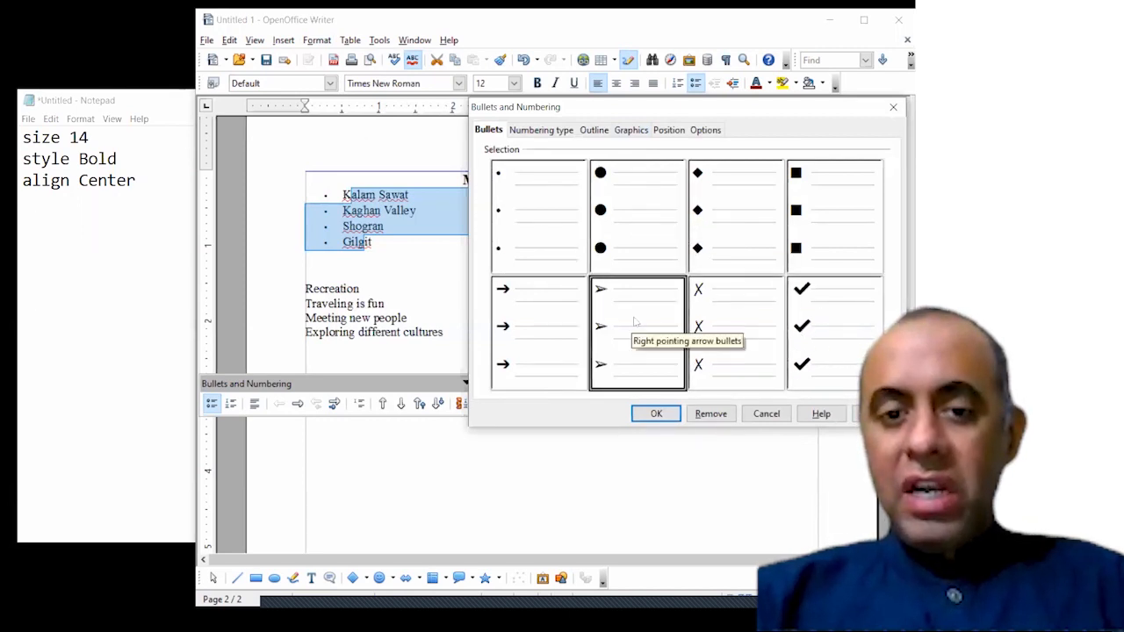
click(546, 327)
click(828, 229)
click(737, 214)
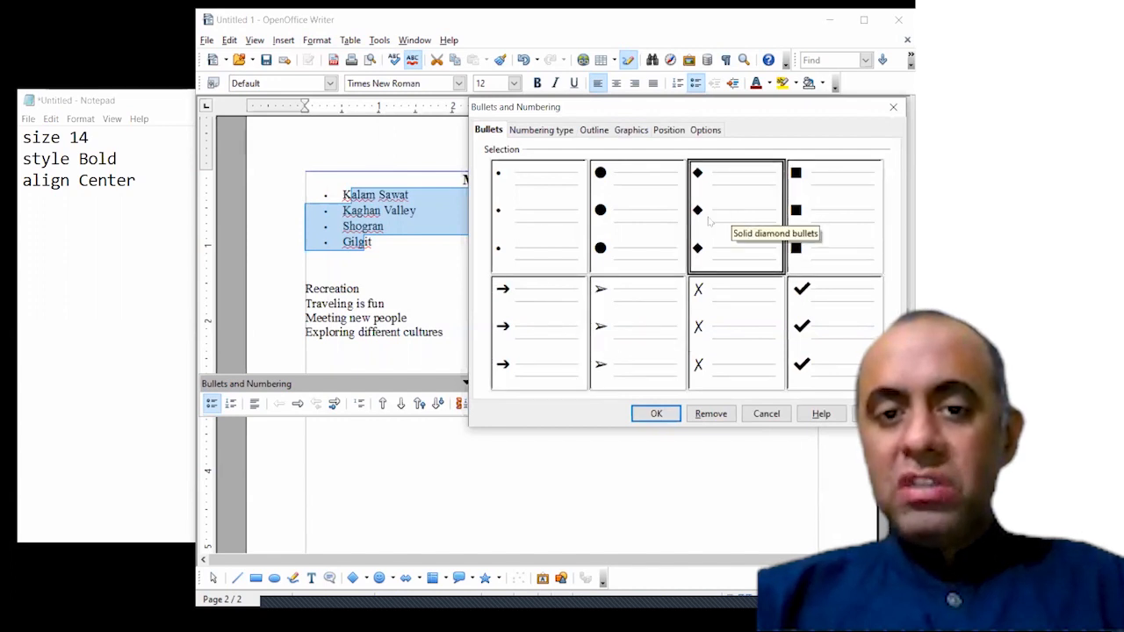
click(663, 226)
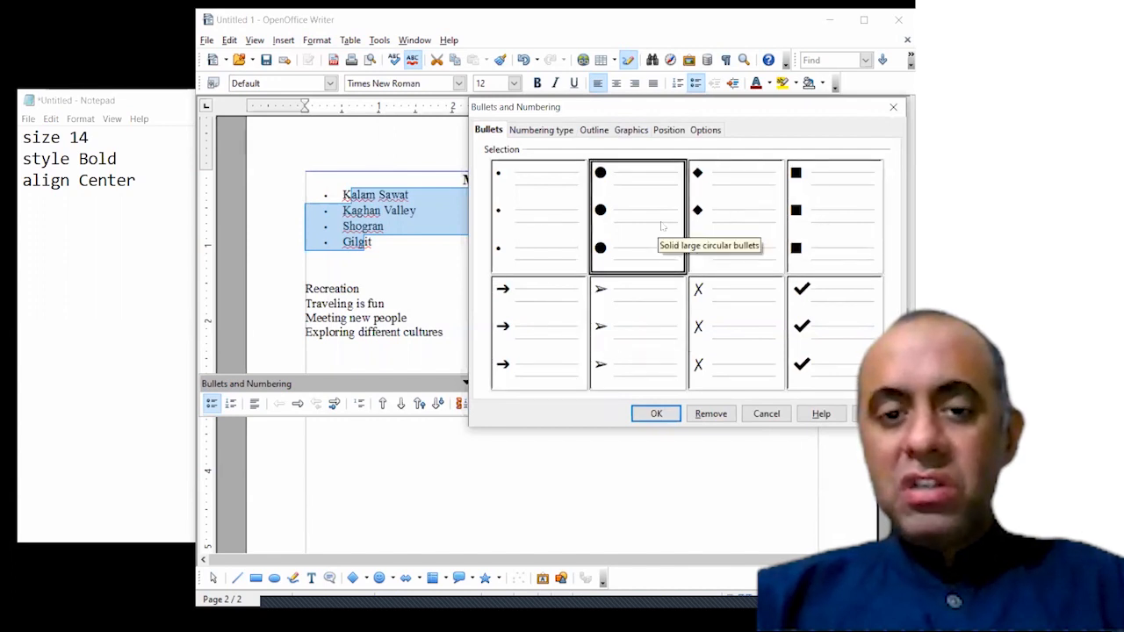
click(734, 245)
click(799, 245)
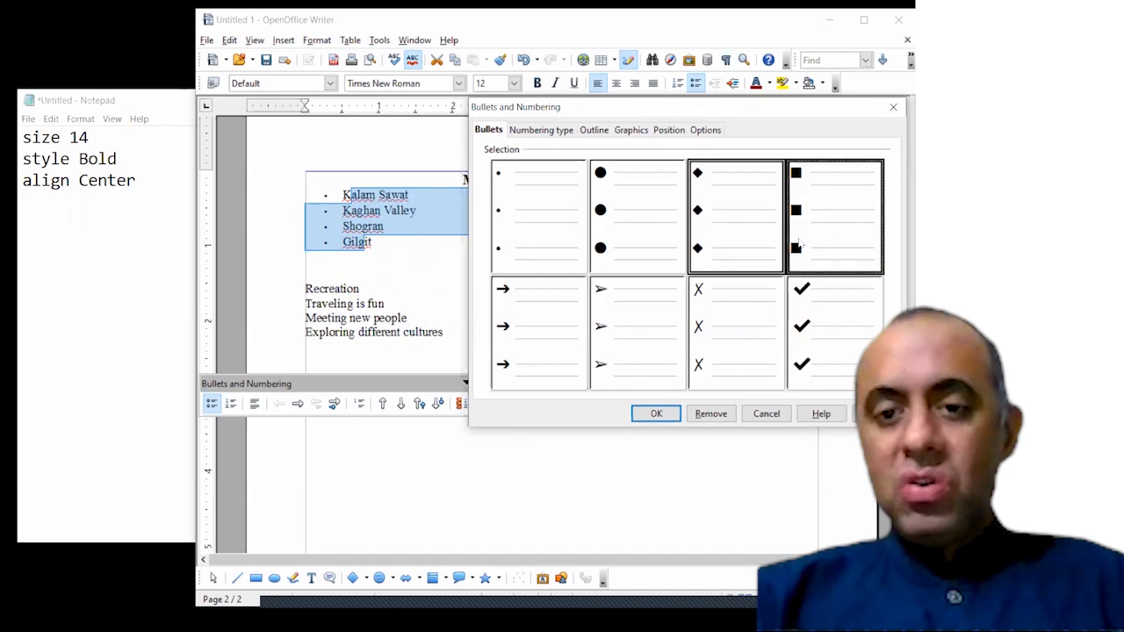
click(656, 413)
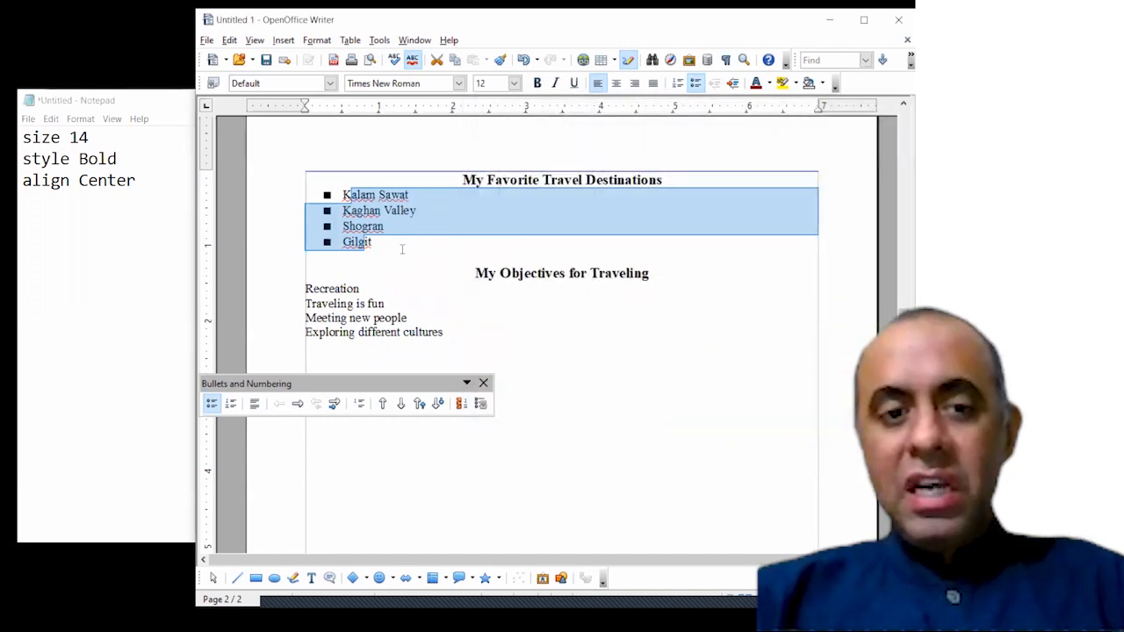
click(401, 248)
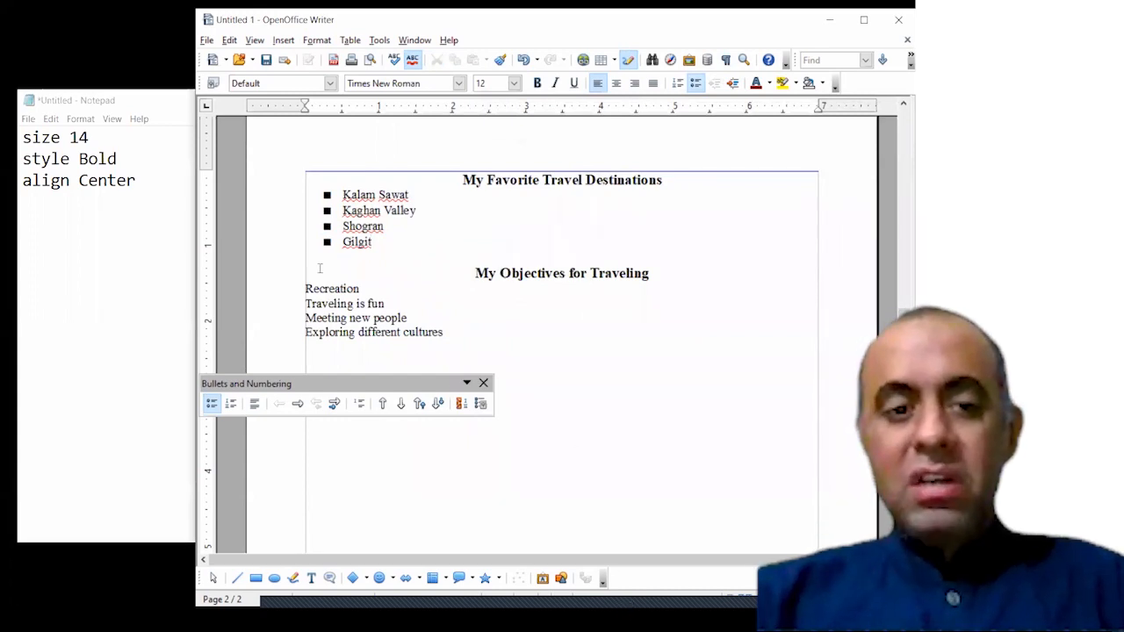
Step: Turn the four traveling objectives into a numbered list and move the floating Bullets and Numbering toolbar above the first heading
drag(306, 289, 445, 327)
click(466, 343)
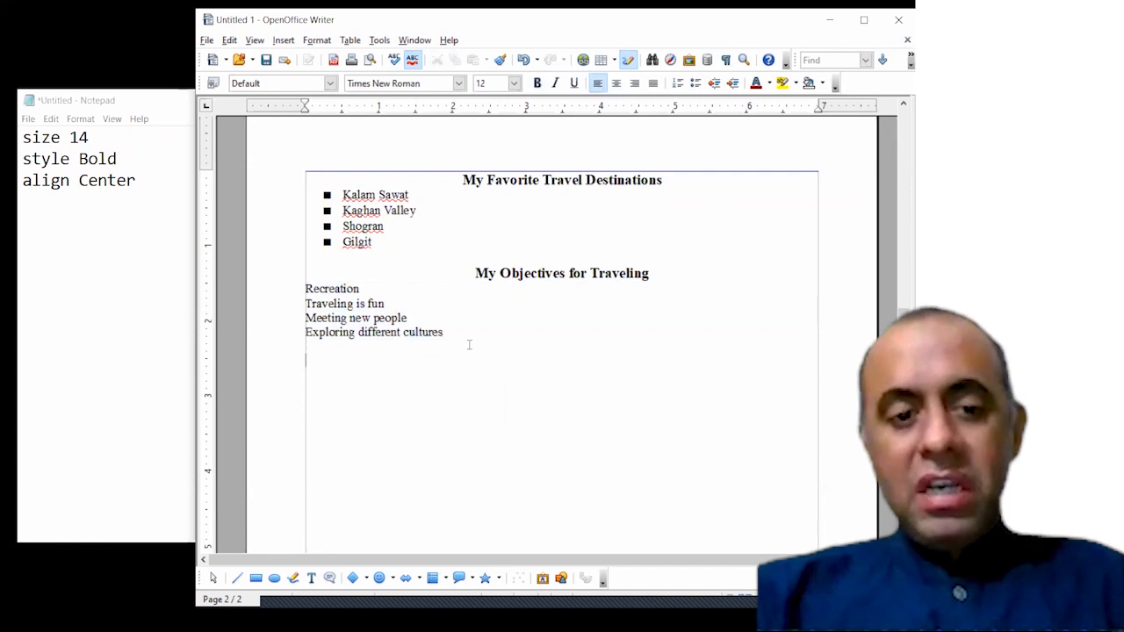
drag(305, 287, 460, 327)
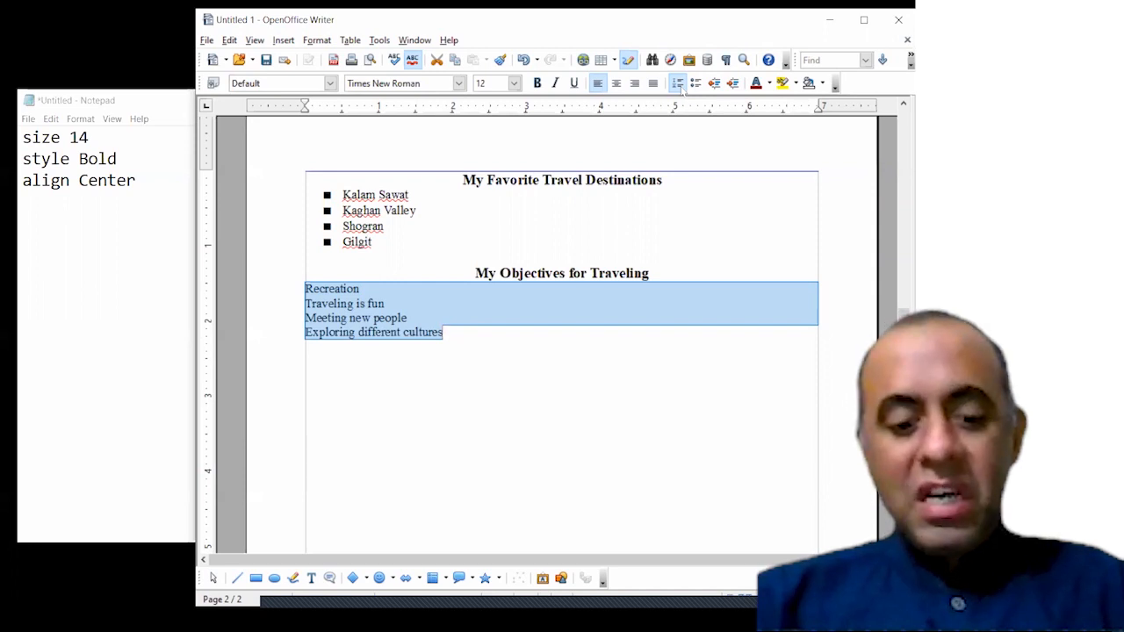
click(678, 83)
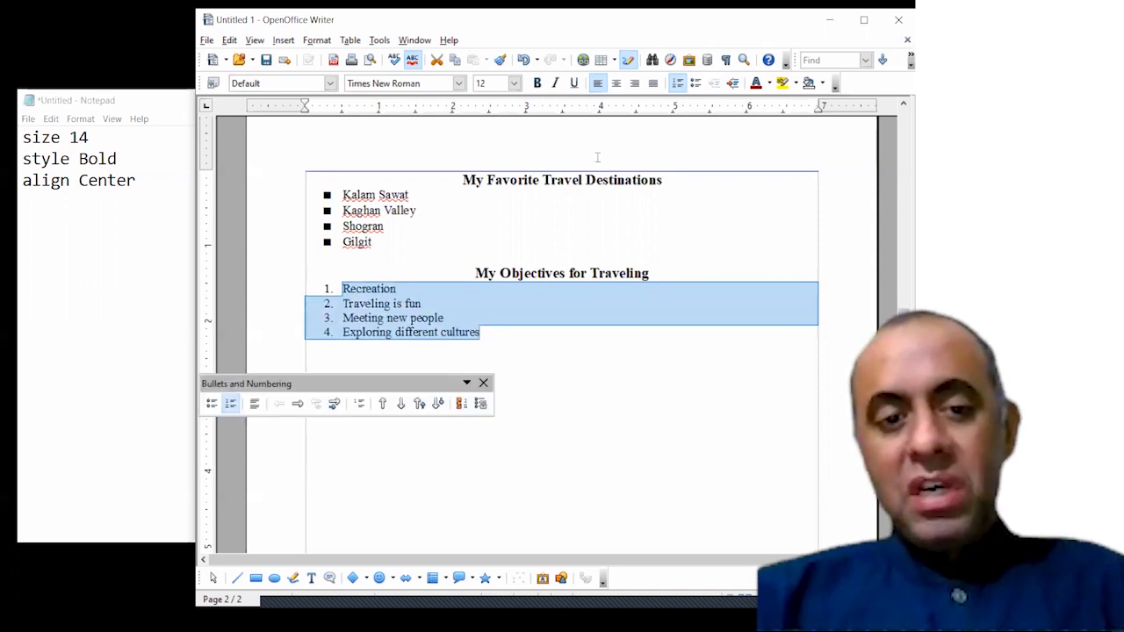
click(448, 285)
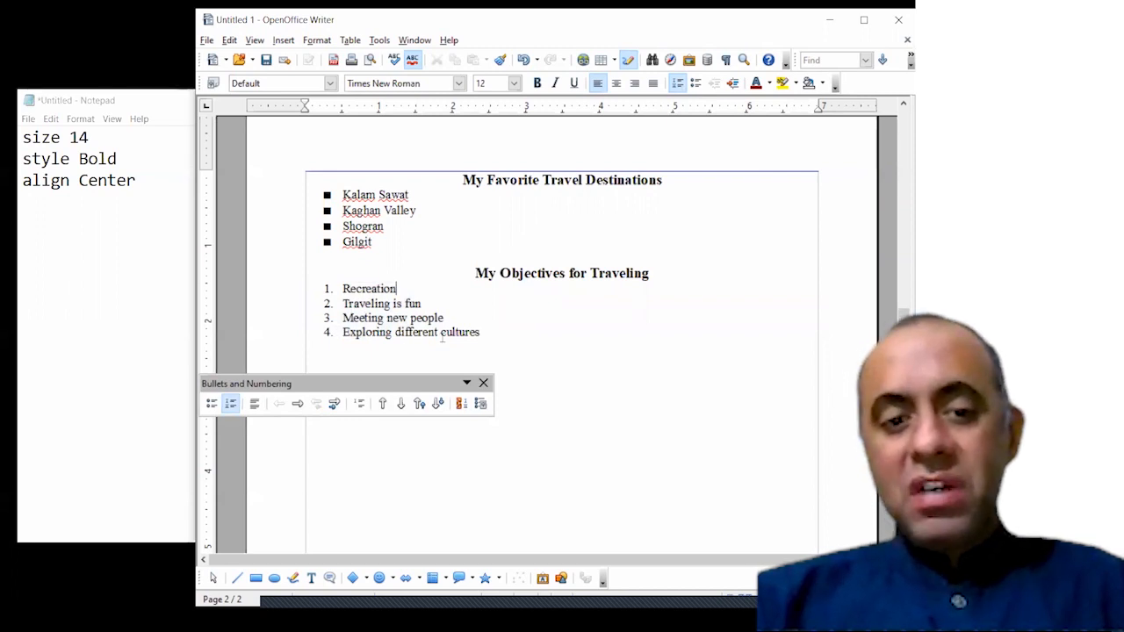
drag(385, 384, 716, 138)
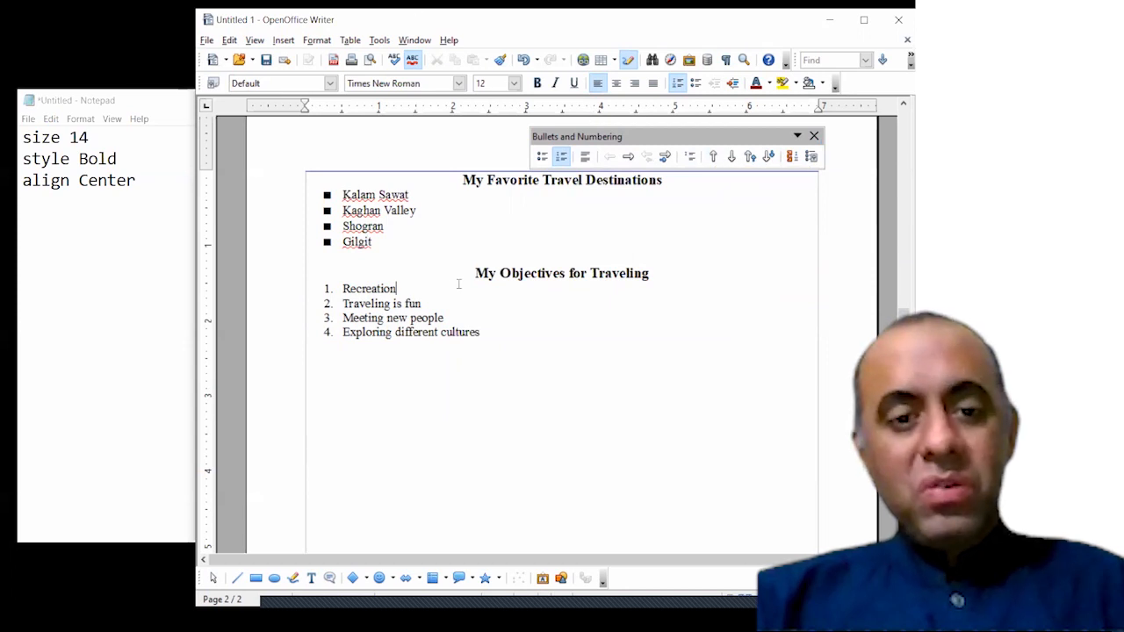
Step: Review the numbering types available for the objectives list, leave without applying one, and place the cursor below the list
drag(417, 334, 397, 289)
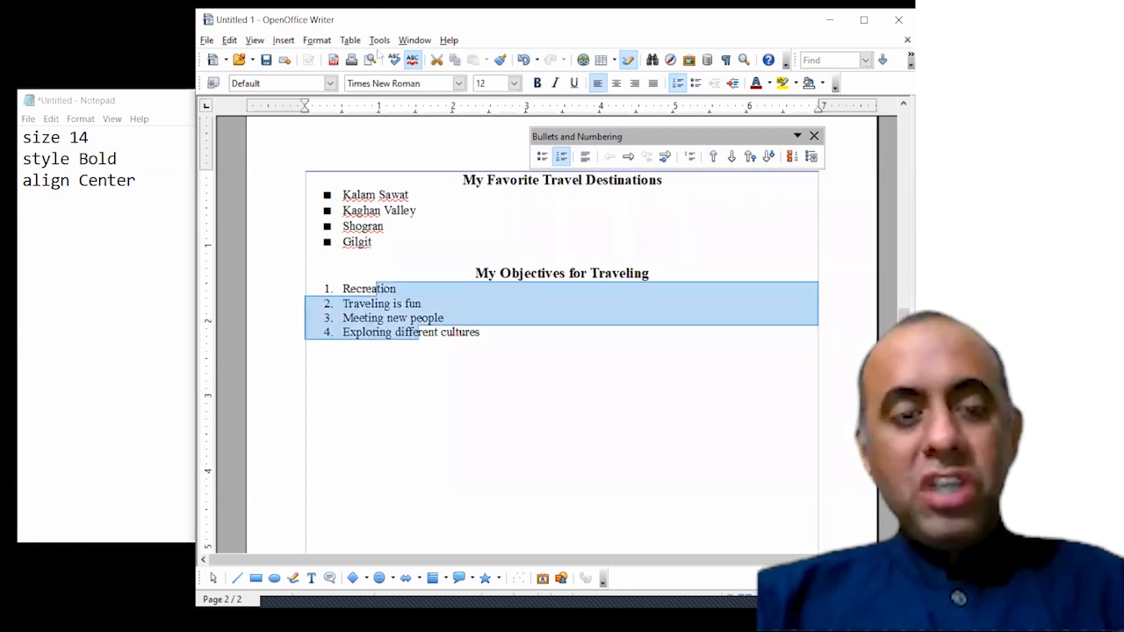
click(316, 39)
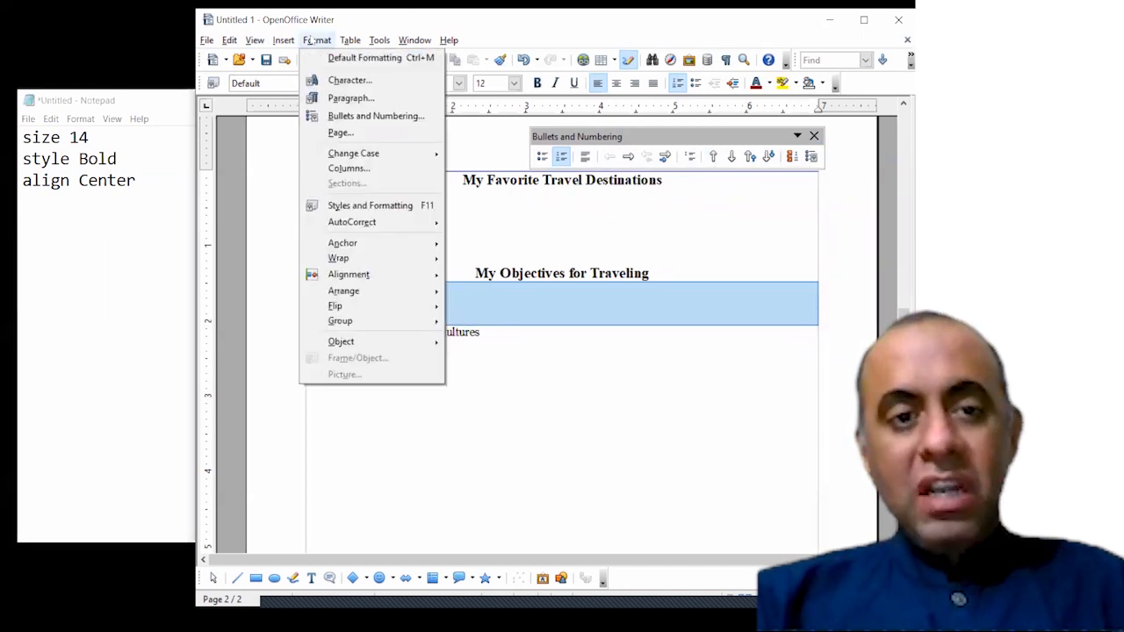
click(387, 116)
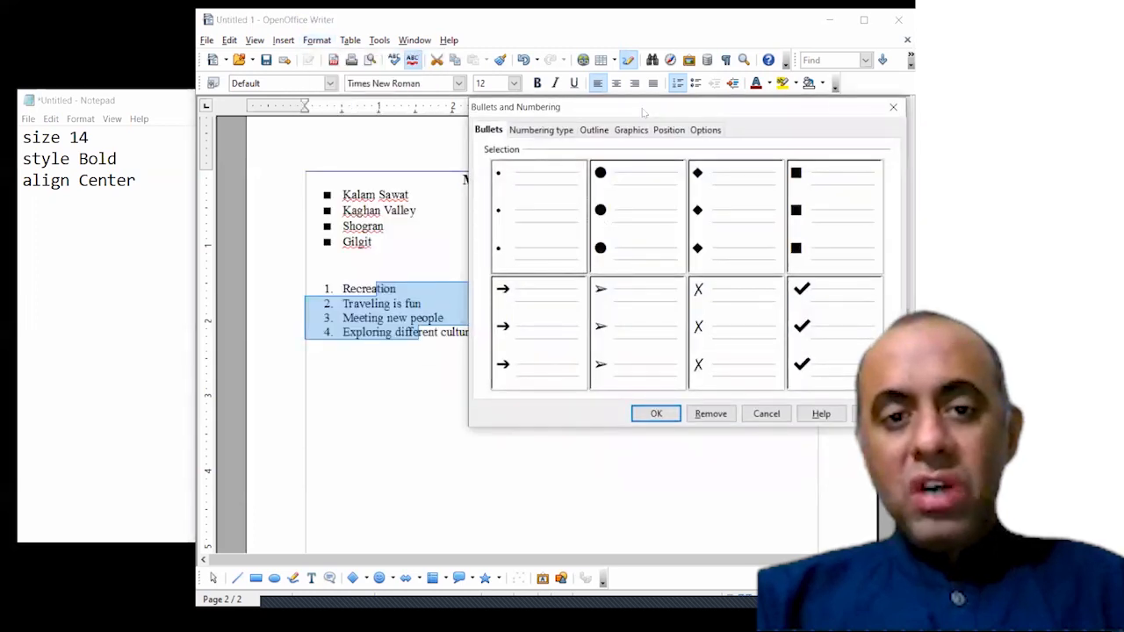
drag(643, 111, 631, 129)
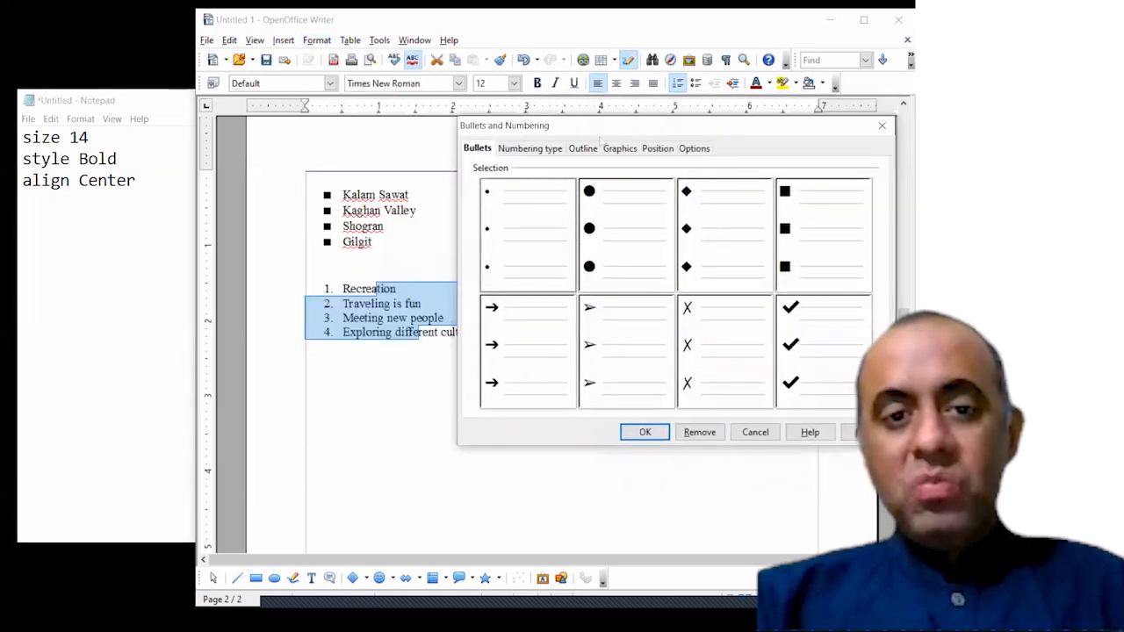
click(532, 149)
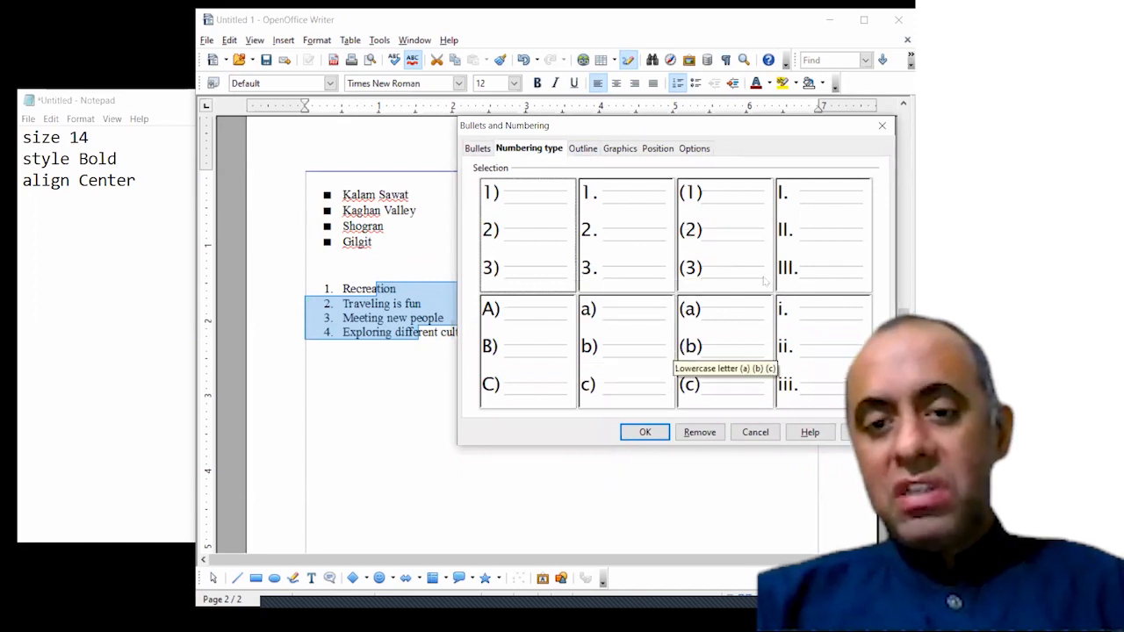
click(766, 439)
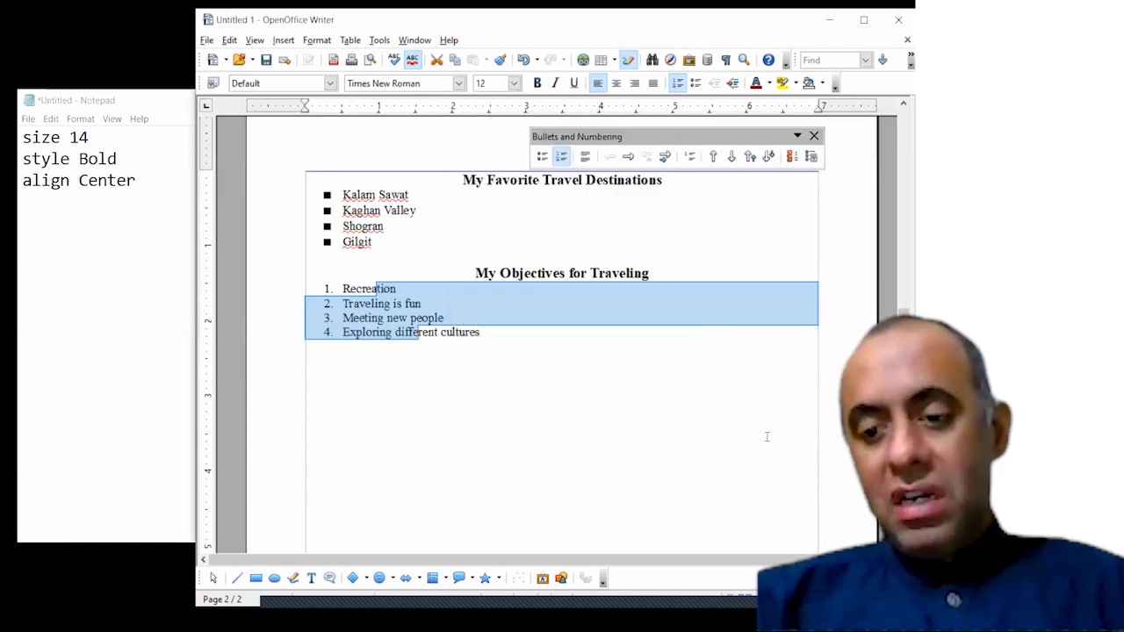
click(606, 346)
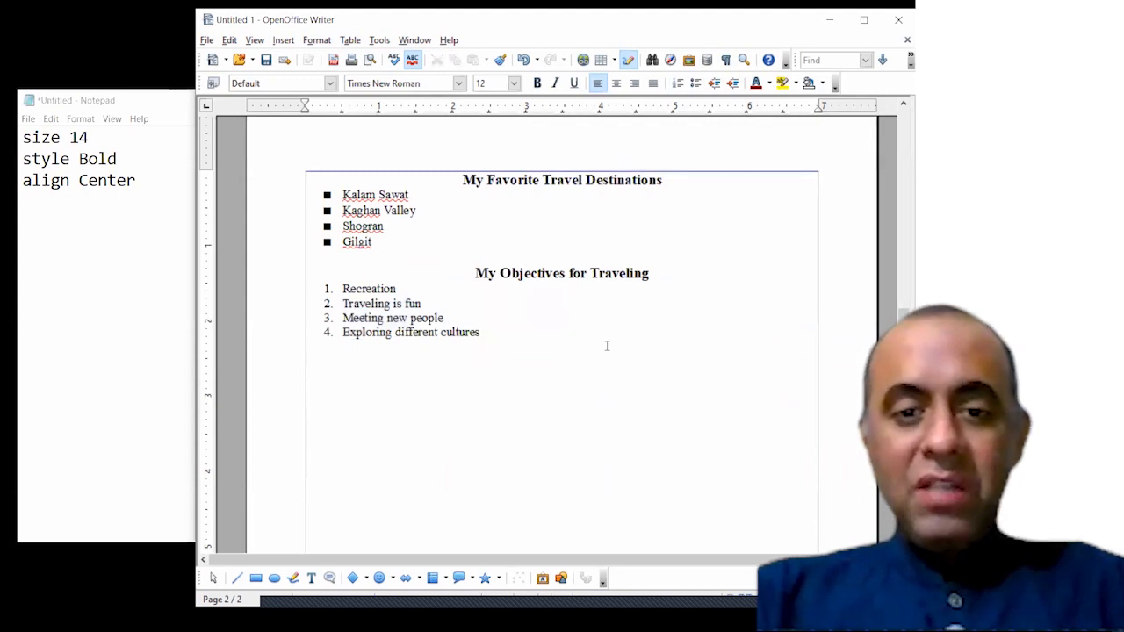
key(Return)
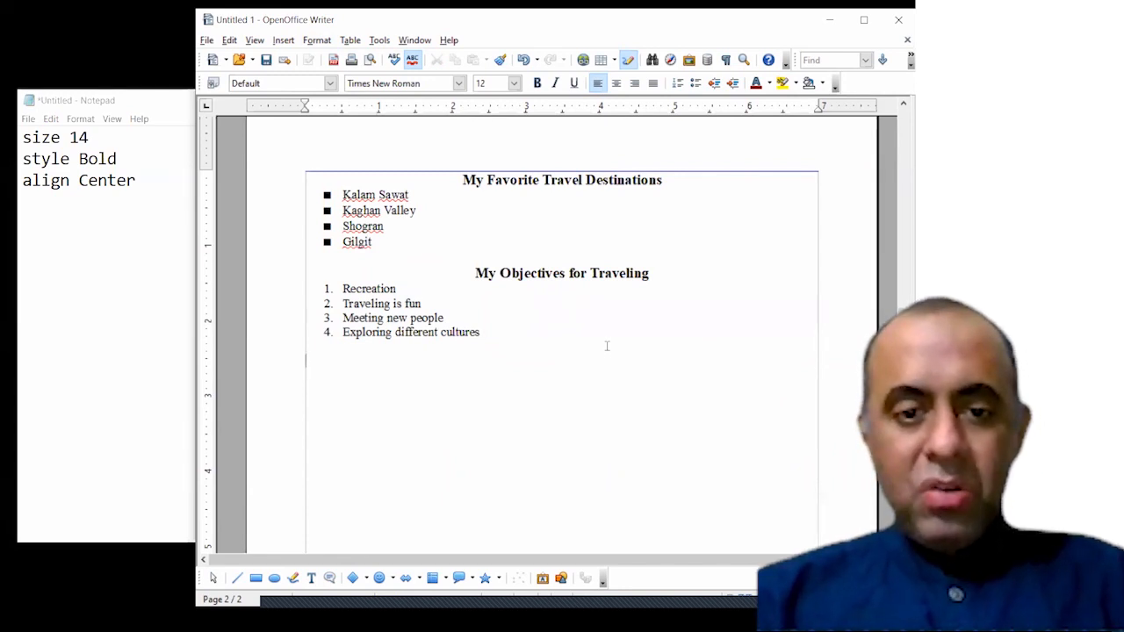
Step: Add the line "Travel Chart" below the numbered list and place the cursor on an empty line beneath it
text(Tr)
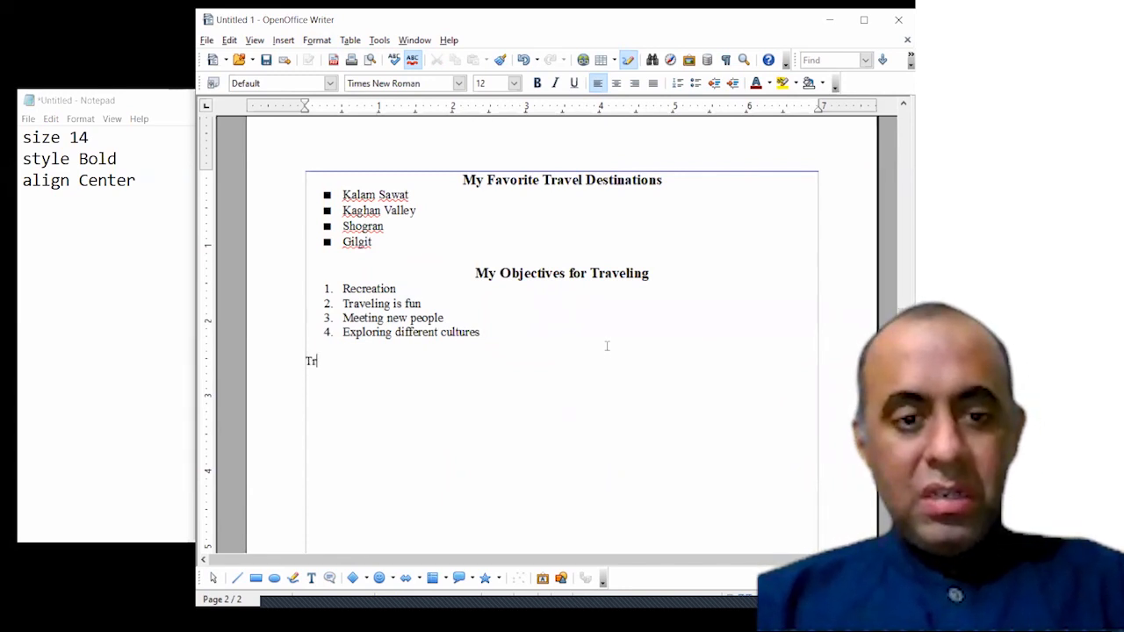
text(avel )
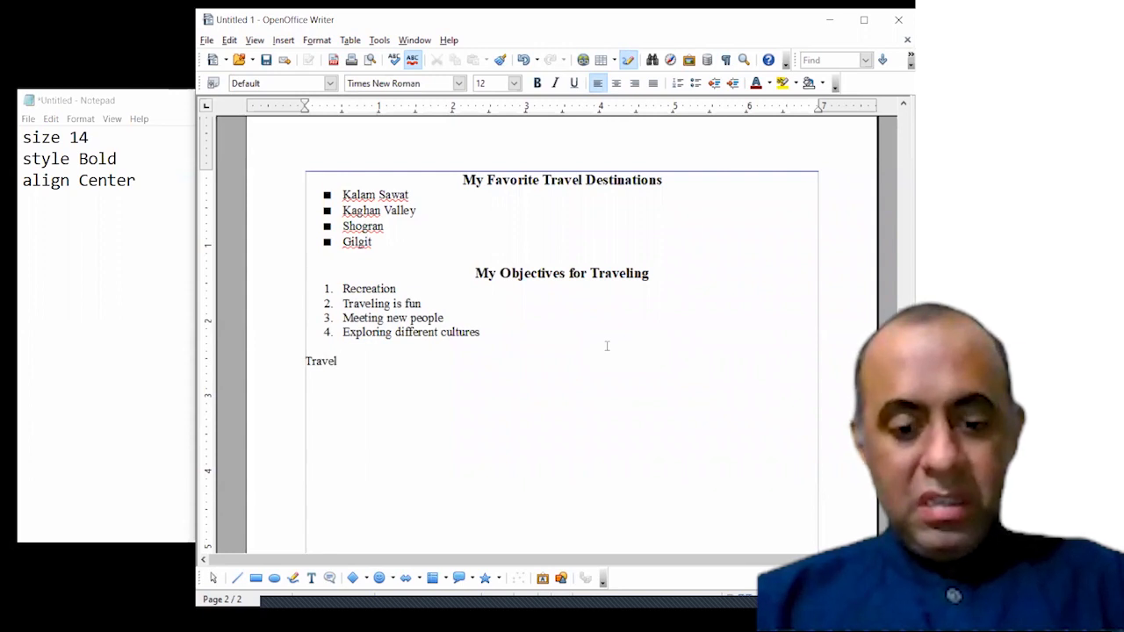
text(Chart)
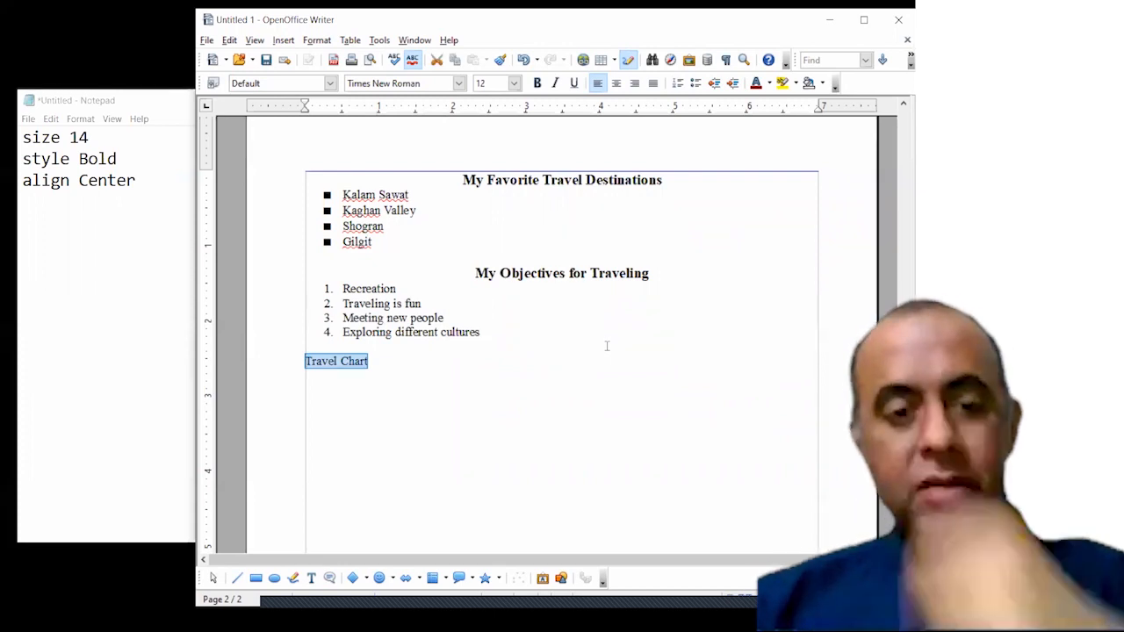
click(417, 390)
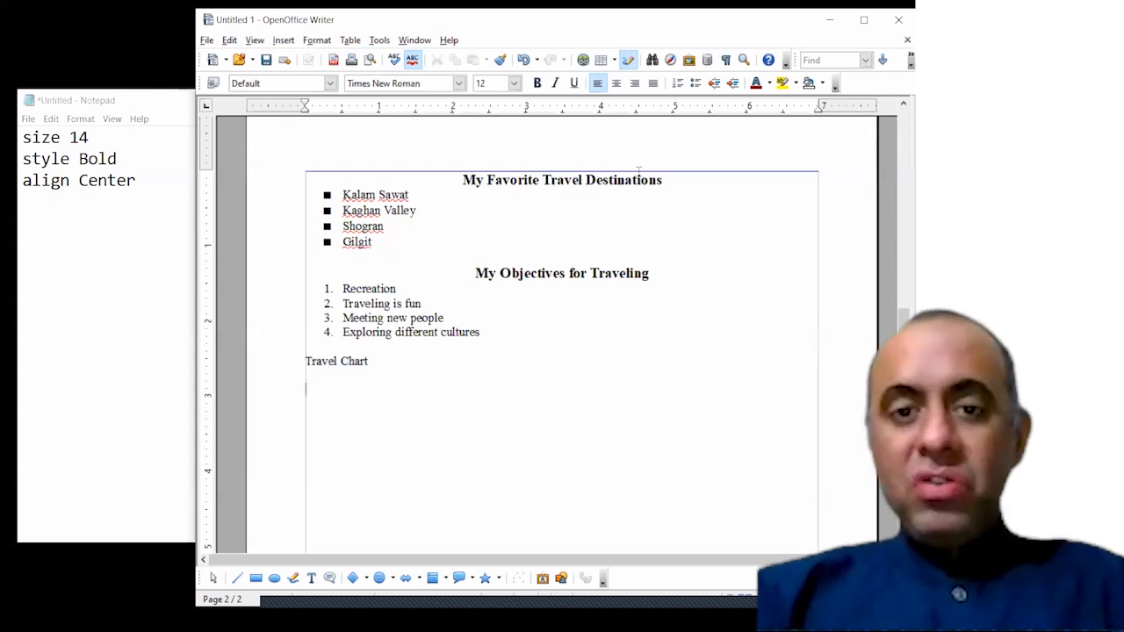
Step: Examine the table size grid here, then switch to LibreOffice Writer and compare its table size grid without inserting a table
click(602, 59)
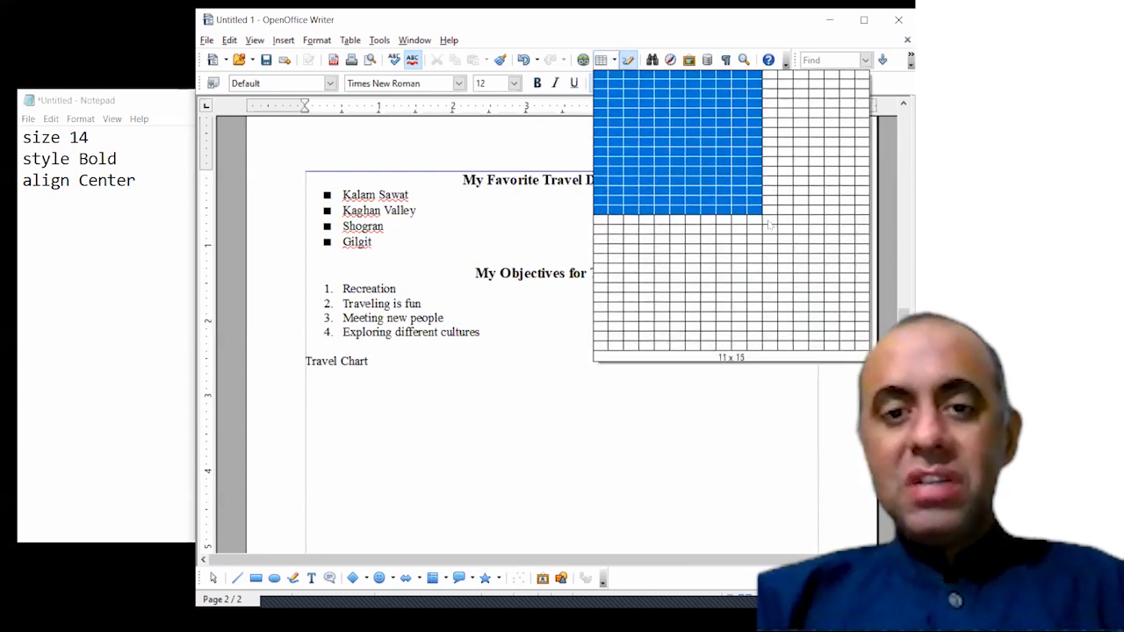
click(614, 64)
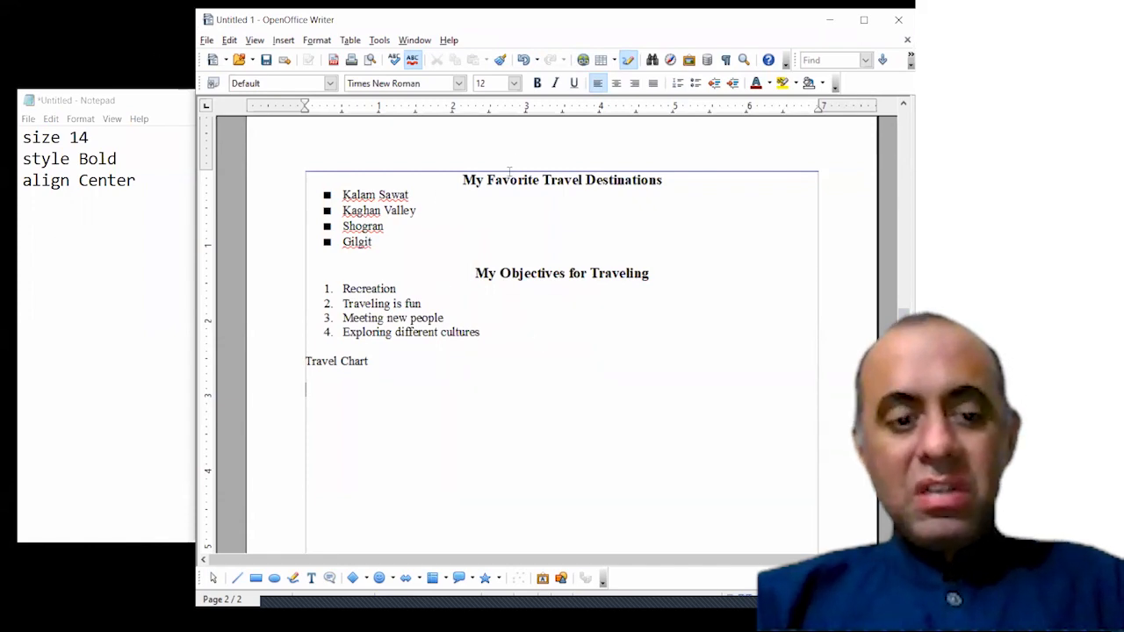
key(super)
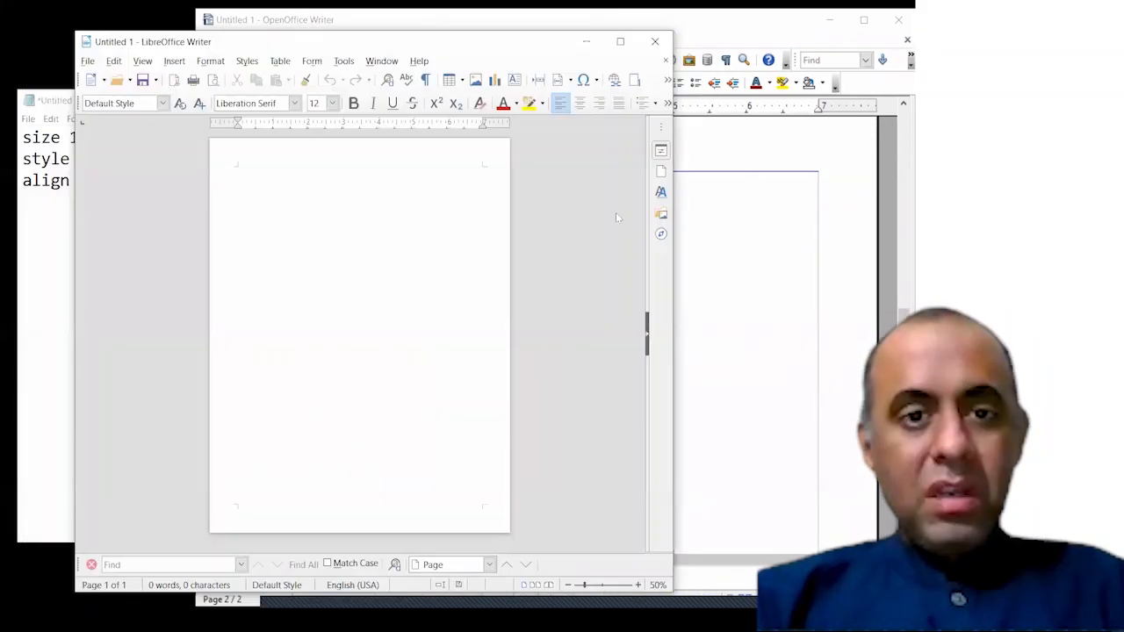
click(462, 81)
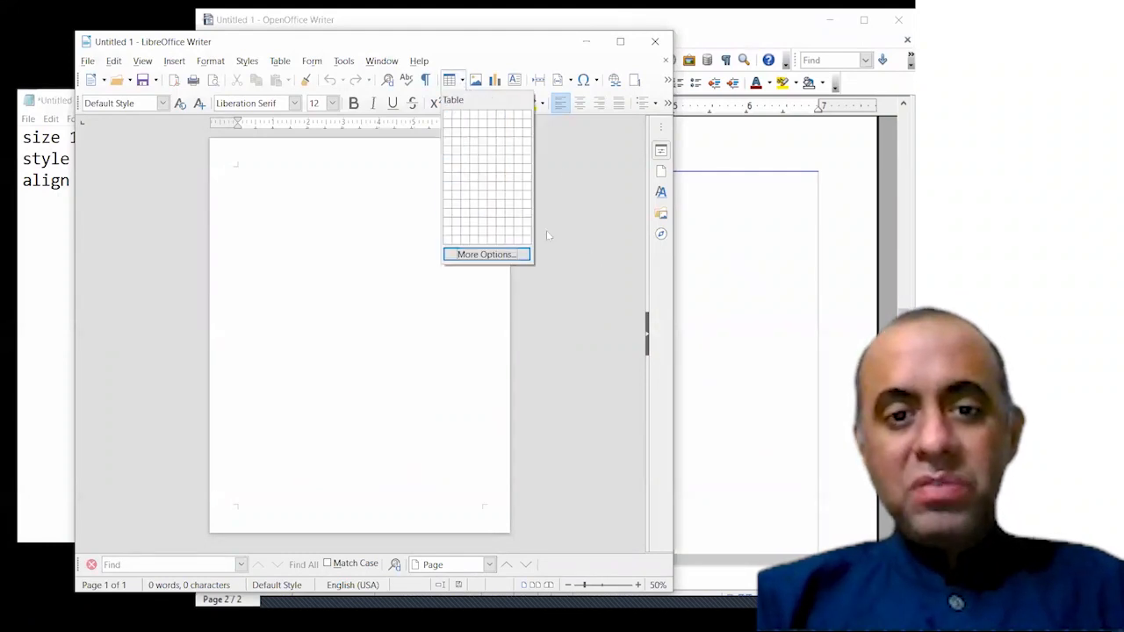
click(460, 84)
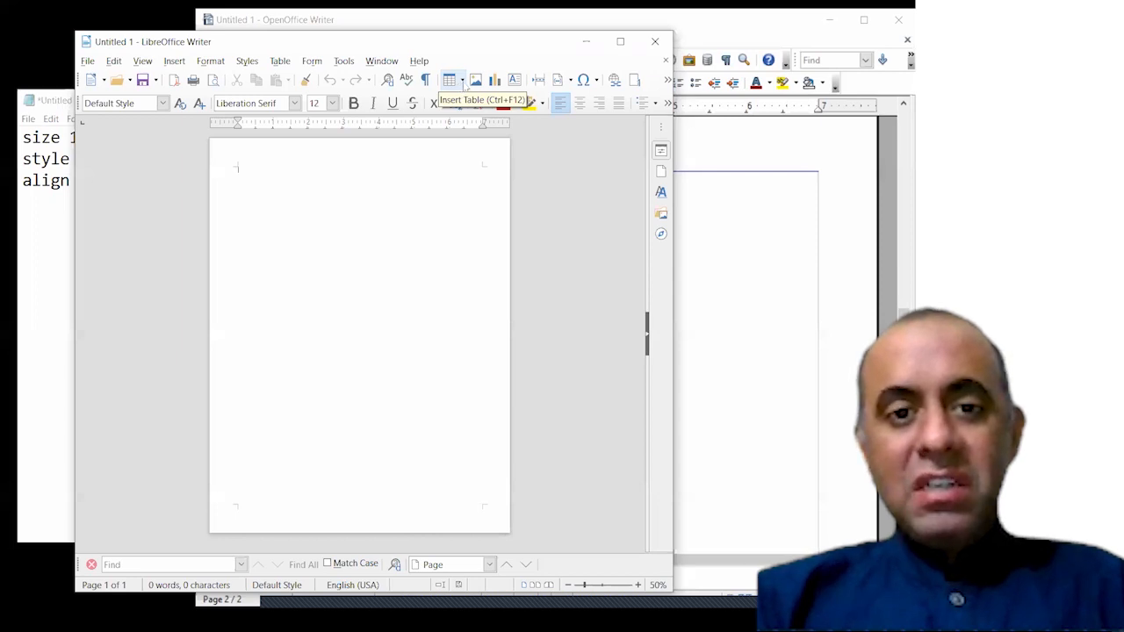
click(460, 85)
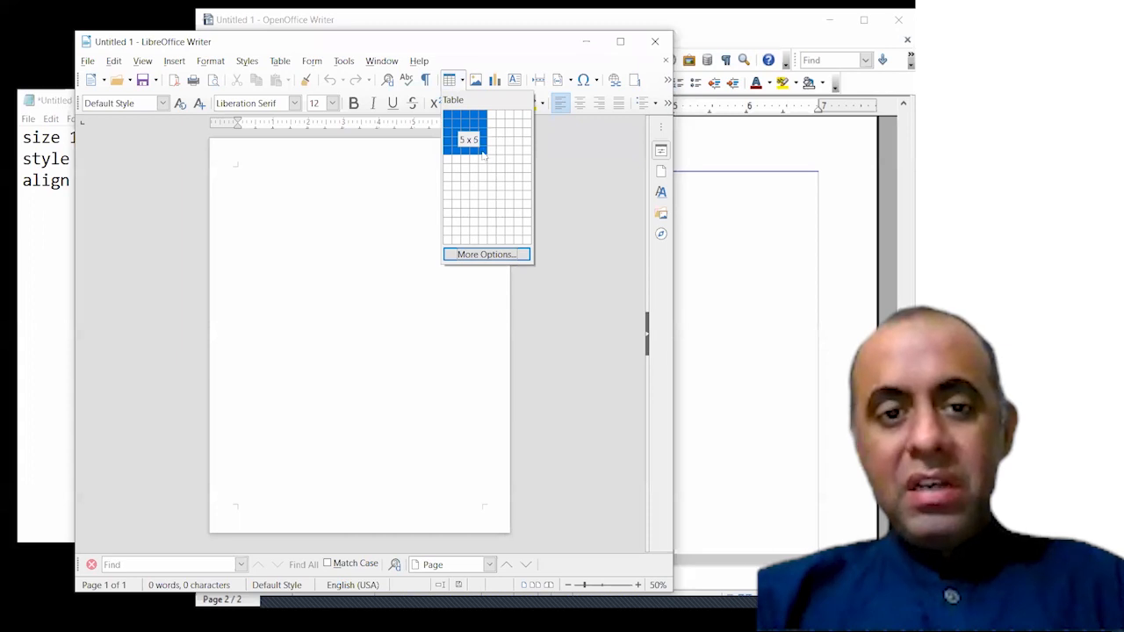
Step: Switch back to OpenOffice Writer and insert a table of five columns and five rows below the "Travel Chart" line
click(750, 33)
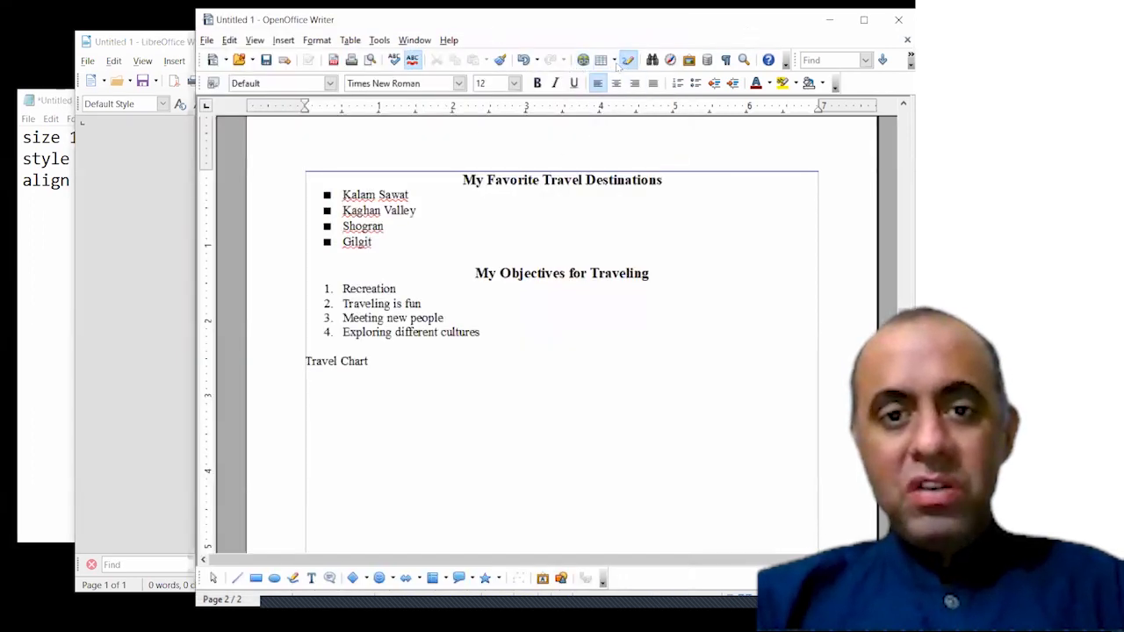
click(602, 59)
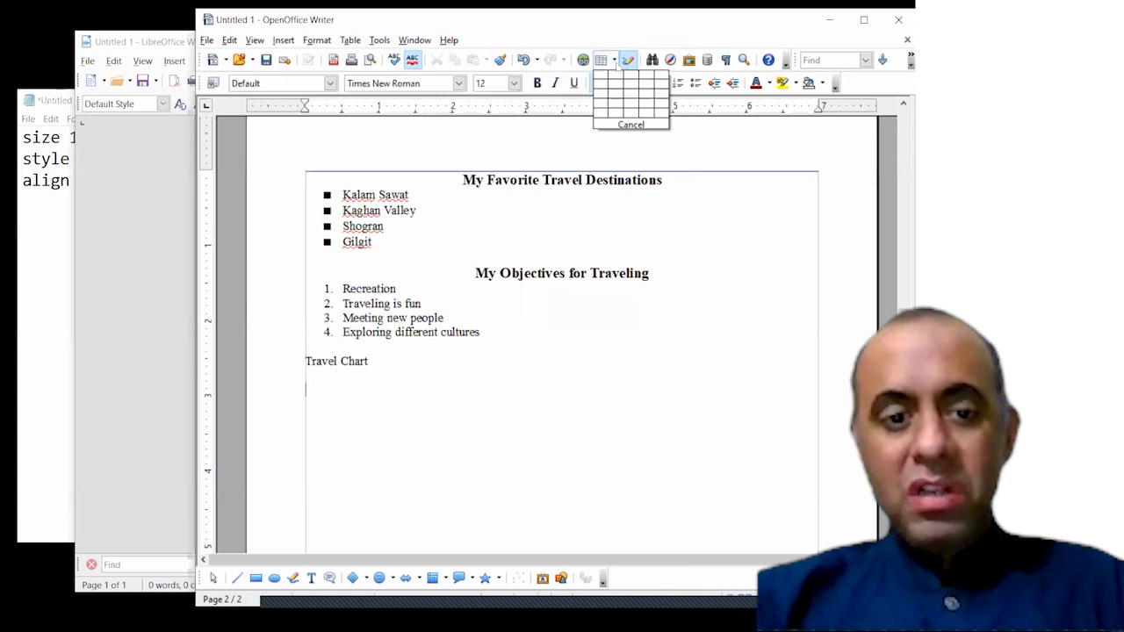
click(669, 116)
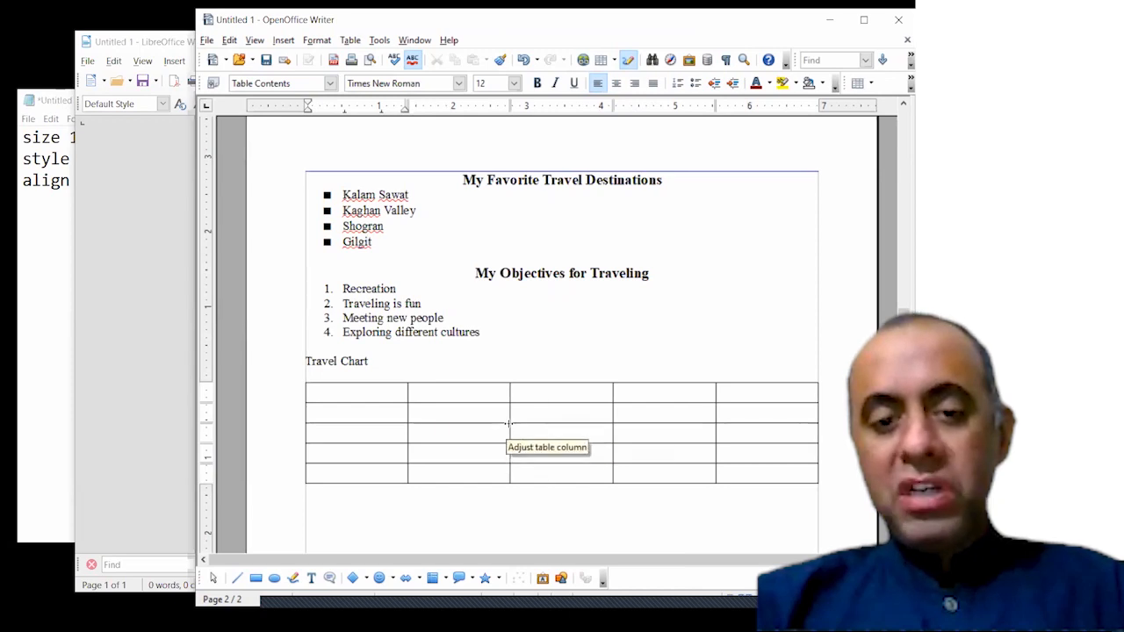
Step: Place the cursor in a few cells of the new table and select its entire second row
click(423, 418)
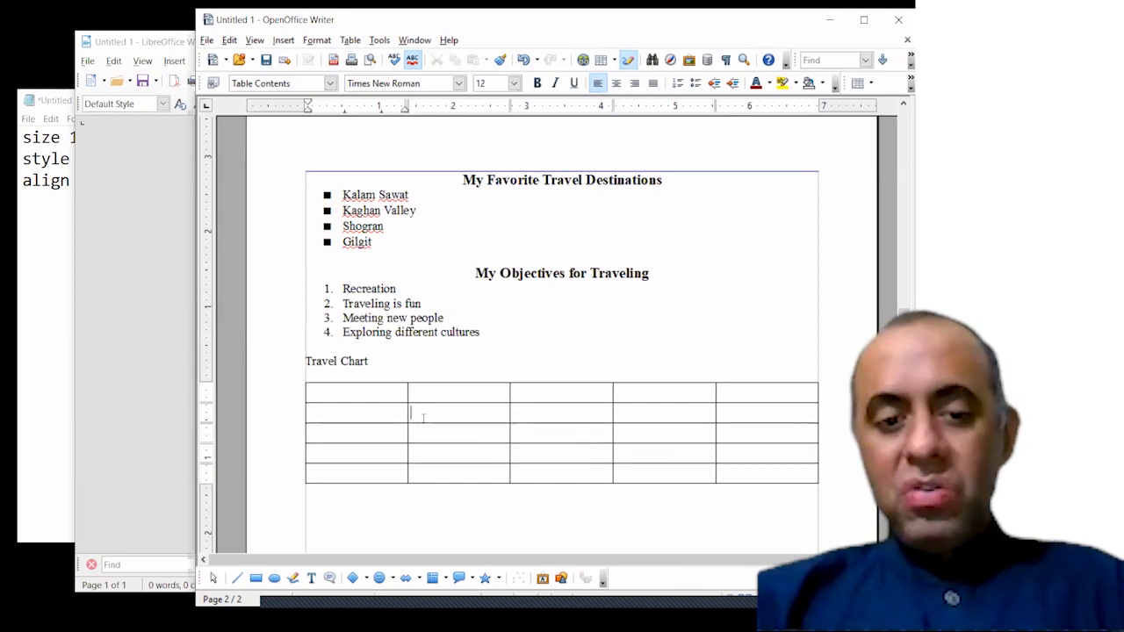
click(449, 429)
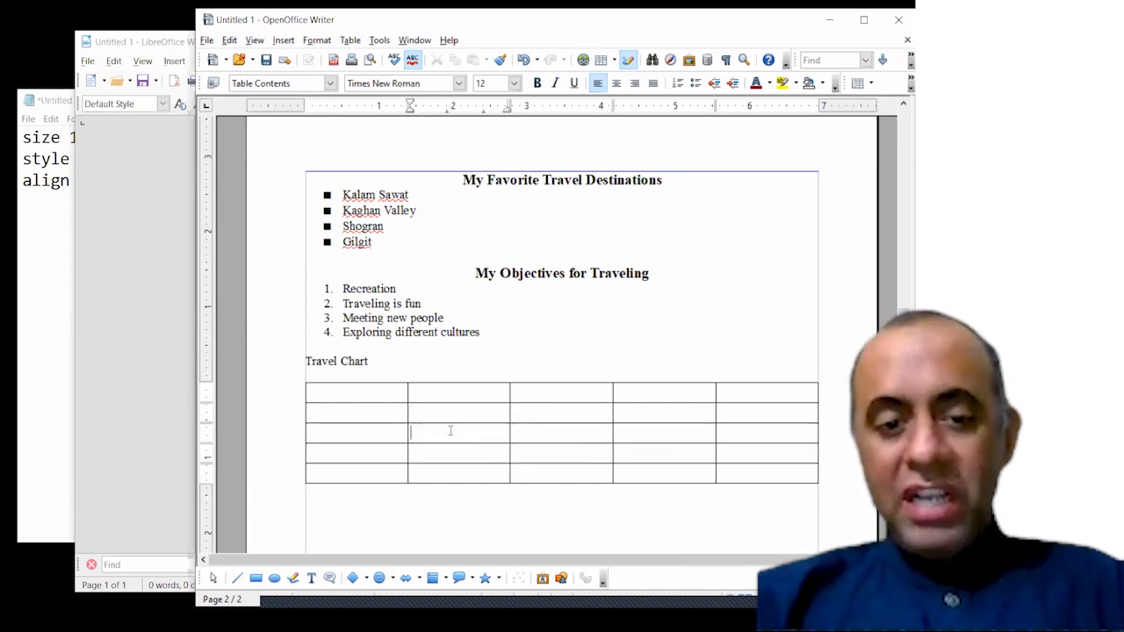
click(557, 431)
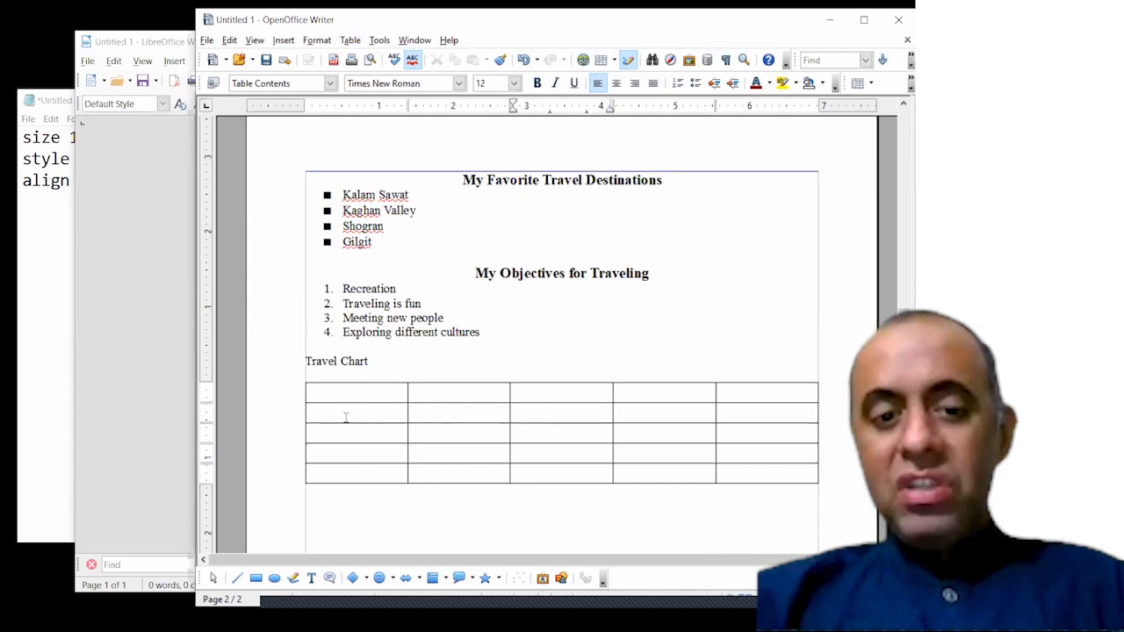
drag(346, 418, 794, 412)
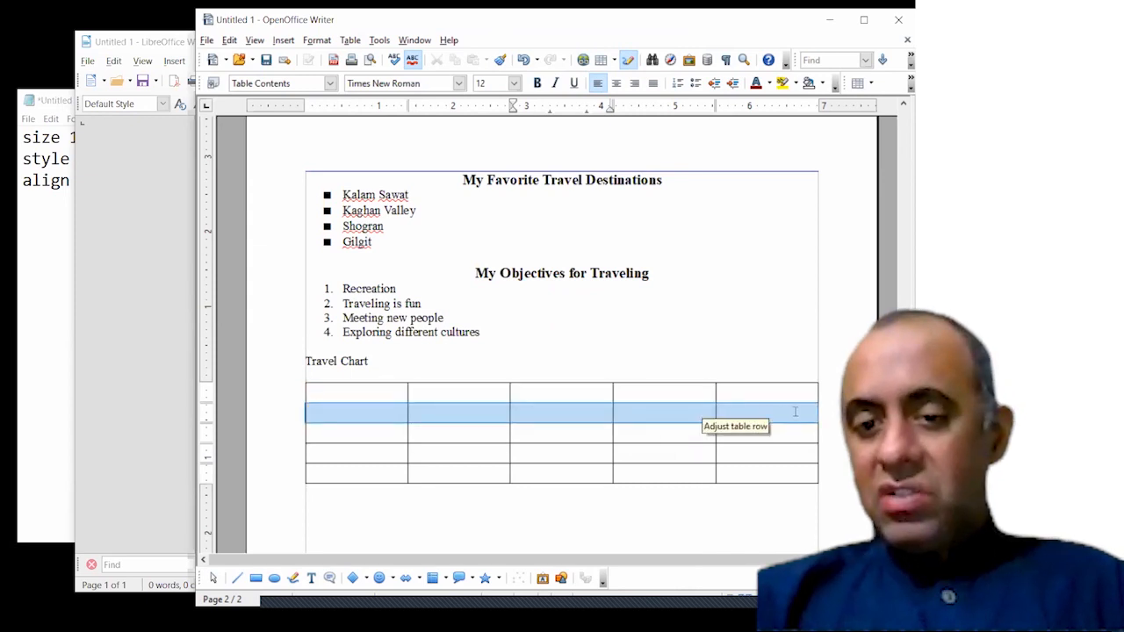